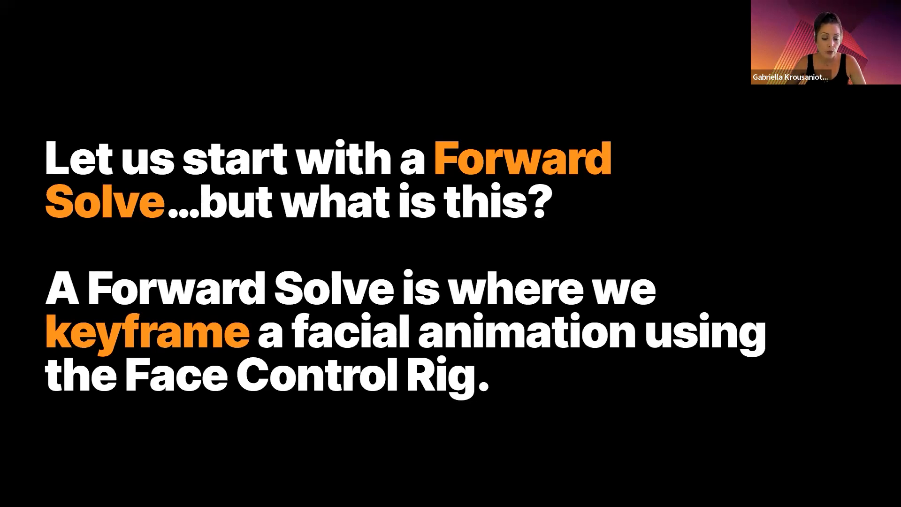
# Leave the slideshow, switch to the Unreal Editor and view the level through the 1_FaceControlRigMain camera.
pyautogui.press('Right')
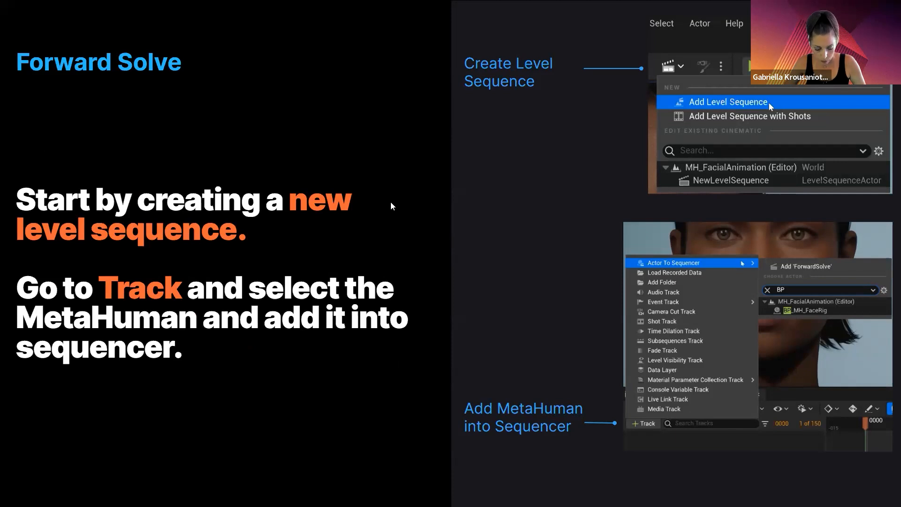
pyautogui.press('Right')
pyautogui.press('Escape')
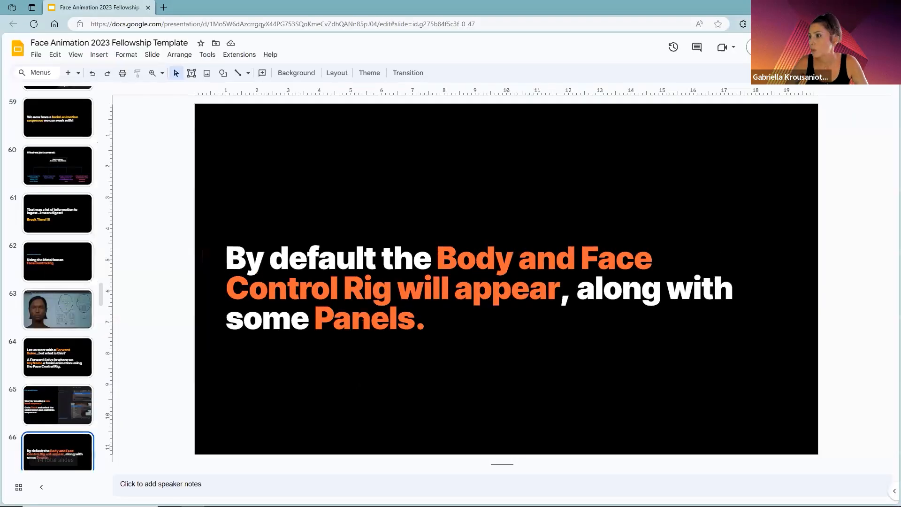
pyautogui.press('super+d')
pyautogui.click(285, 497)
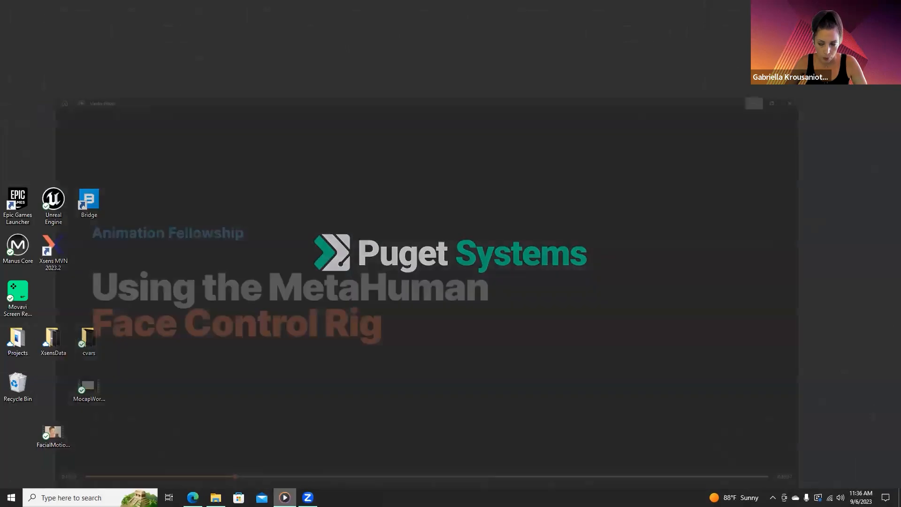
pyautogui.click(450, 487)
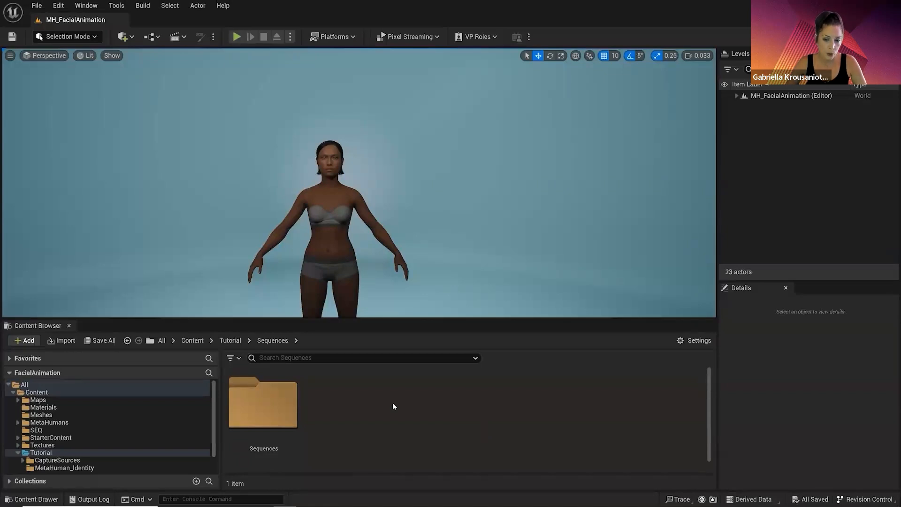
pyautogui.click(45, 55)
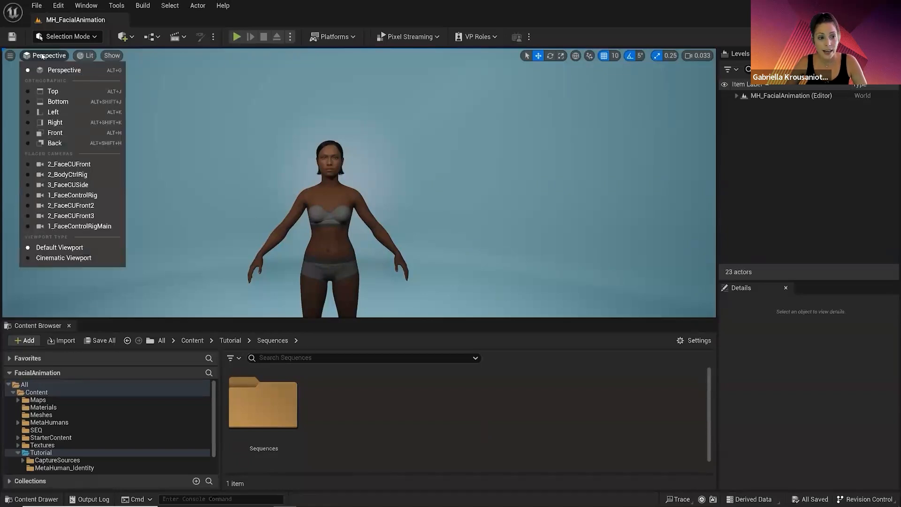
pyautogui.click(87, 226)
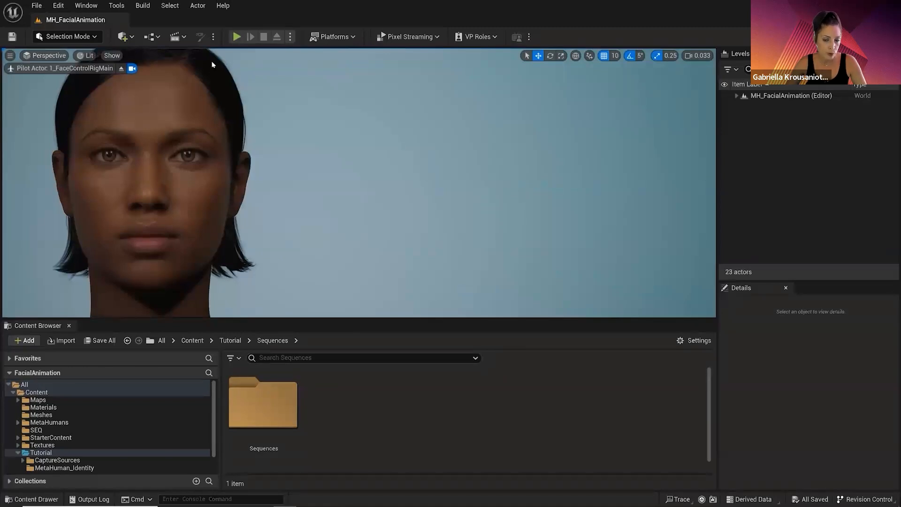
# Create a level sequence named ForwardSolve and save it in the nested Sequences folder under Tutorial.
pyautogui.click(185, 37)
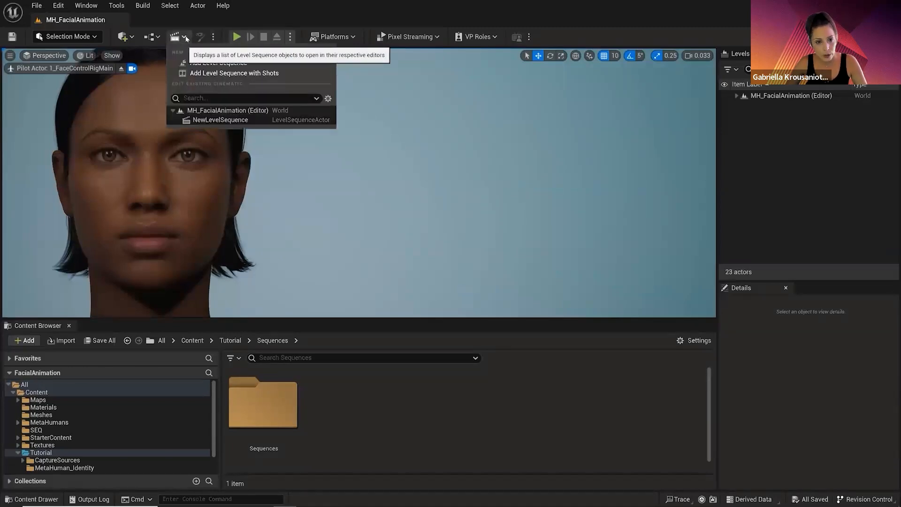
pyautogui.click(248, 65)
pyautogui.write('ForwardSolve')
pyautogui.click(289, 246)
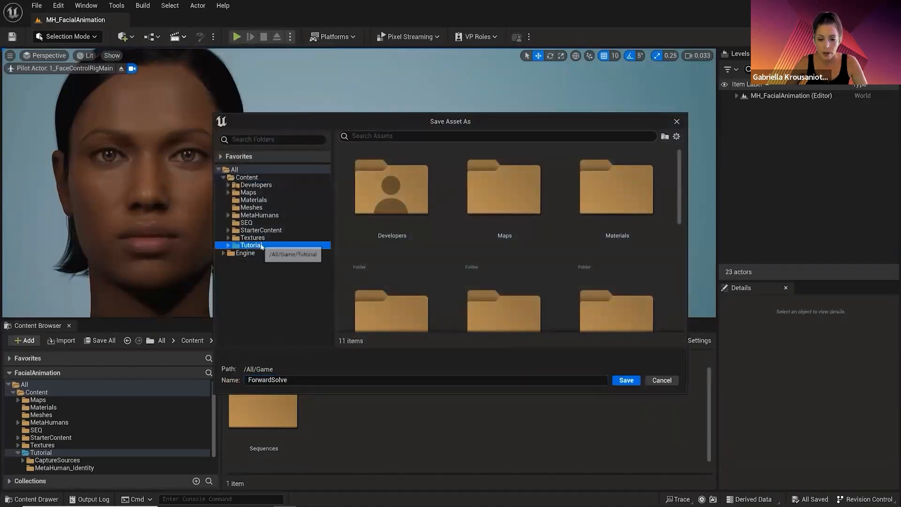
pyautogui.scroll(-1, 469, 263)
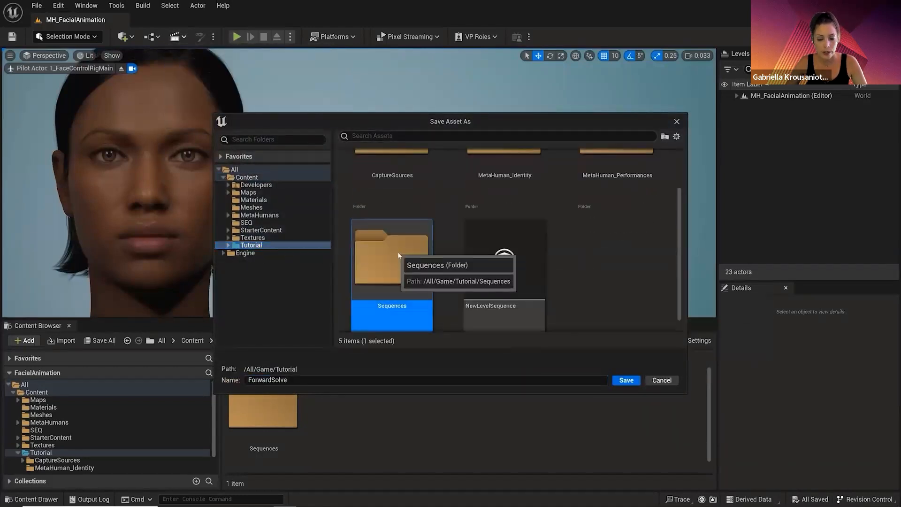
pyautogui.doubleClick(401, 256)
pyautogui.doubleClick(415, 235)
pyautogui.click(624, 380)
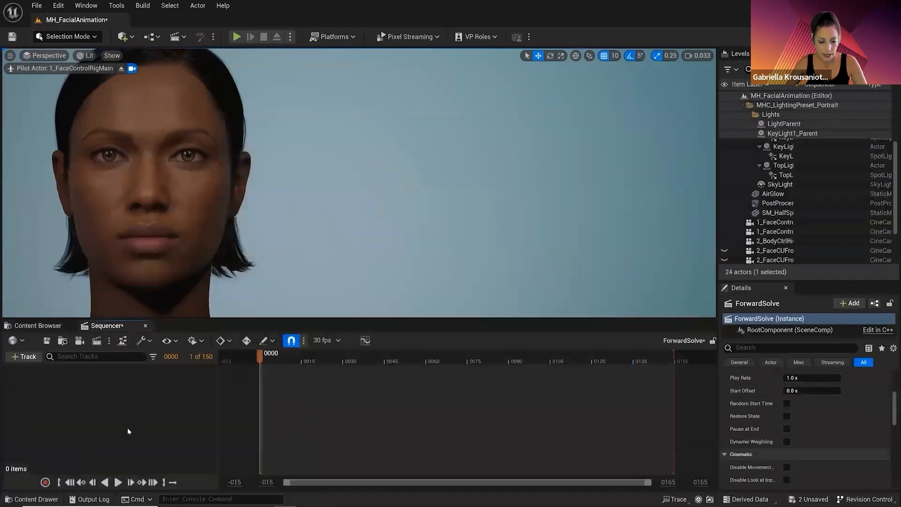
# Add the BP_MH_FaceRig actor from the level to the ForwardSolve sequence.
pyautogui.click(26, 356)
pyautogui.moveTo(129, 186)
pyautogui.write('BP')
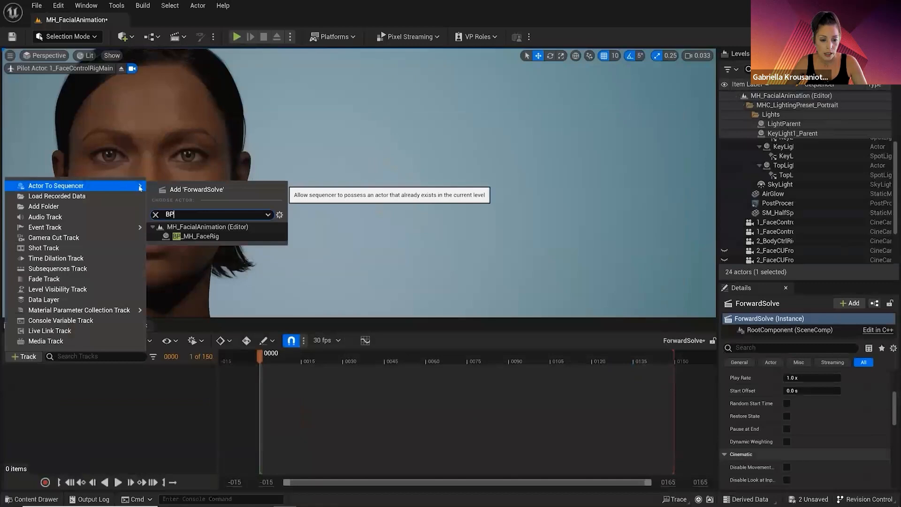
pyautogui.click(190, 237)
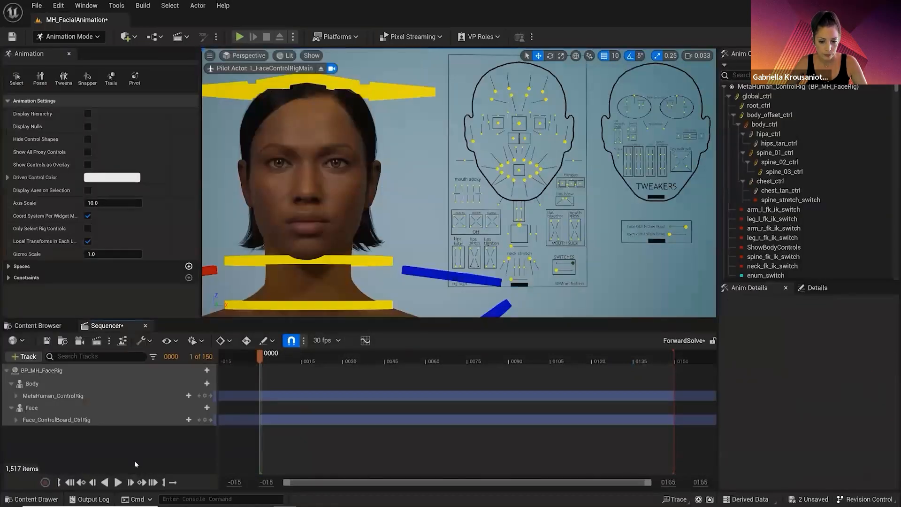
# Examine the body and face control rig tracks and the central mouth control's Anim Details, and collapse the expanded face track.
pyautogui.click(115, 397)
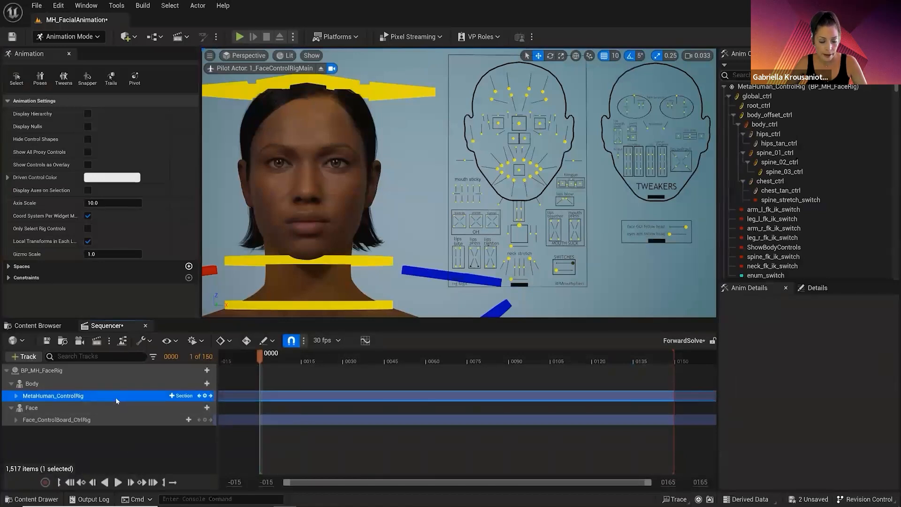
pyautogui.click(108, 421)
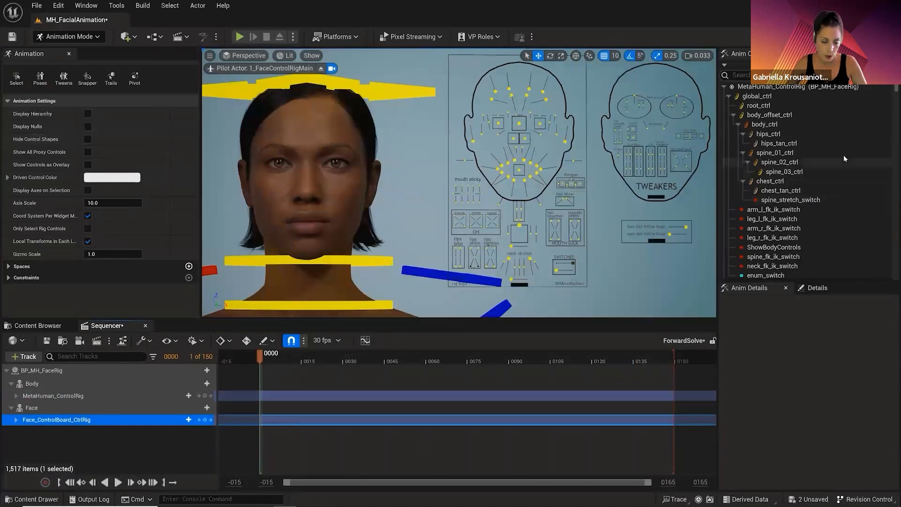
pyautogui.click(519, 169)
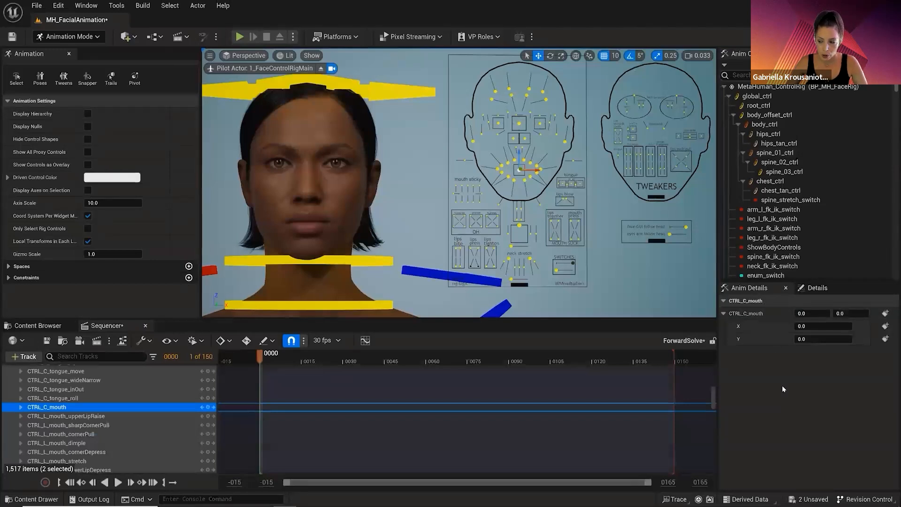
pyautogui.moveTo(713, 399); pyautogui.dragTo(712, 365)
pyautogui.click(16, 419)
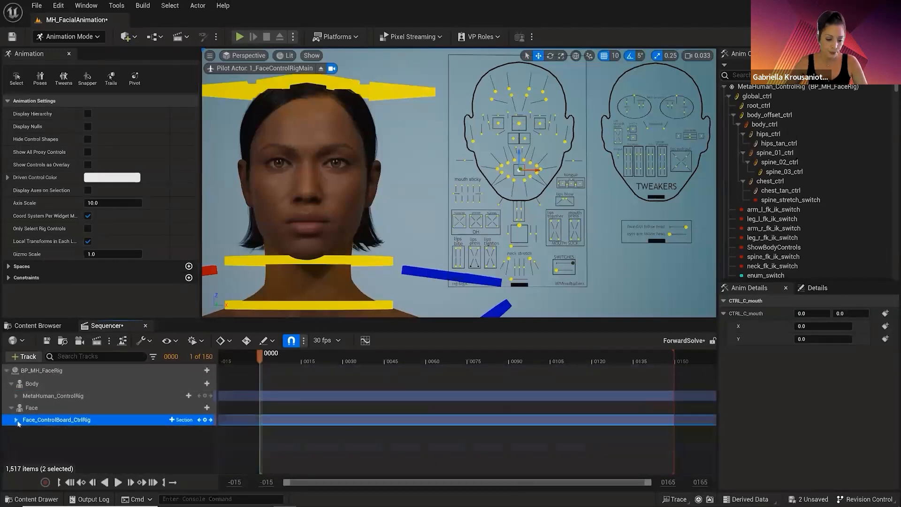
pyautogui.click(106, 443)
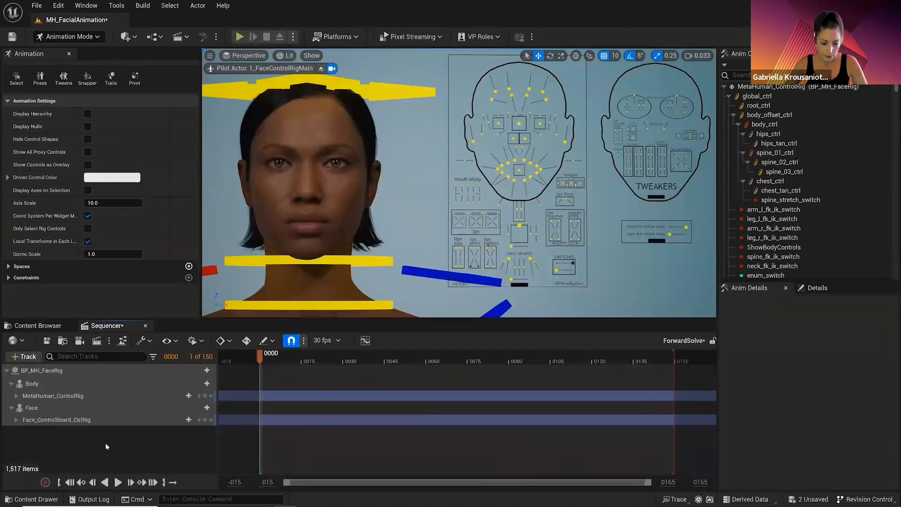
# Delete the body's MetaHuman_ControlRig track and dock the Animation panel alongside the Anim Outliner to enlarge the viewport.
pyautogui.click(84, 397)
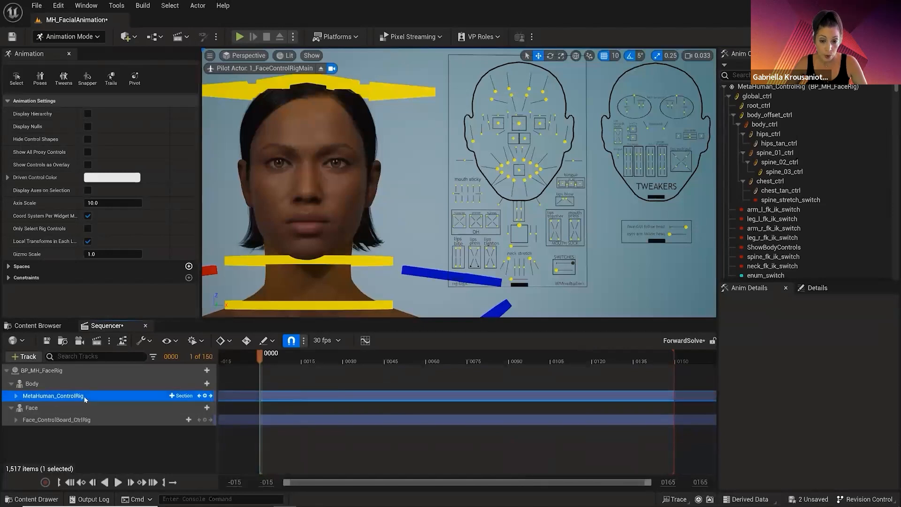
pyautogui.press('Delete')
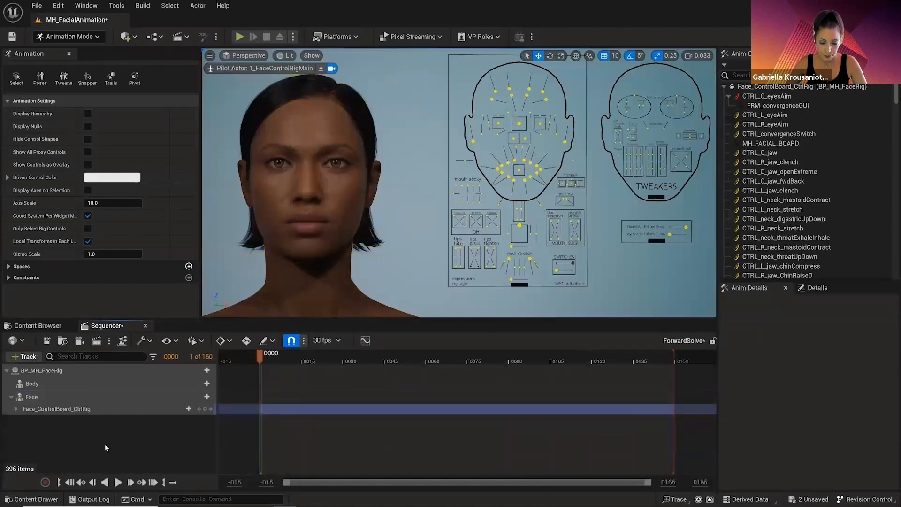
pyautogui.moveTo(43, 53); pyautogui.dragTo(807, 164)
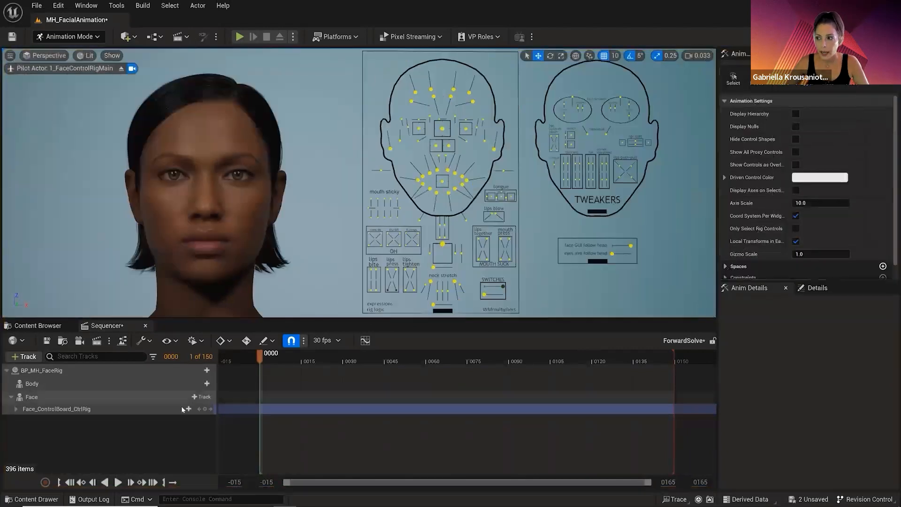
# Select the Face_ControlBoard_CtrlRig track and turn off position grid snapping in the viewport.
pyautogui.click(92, 411)
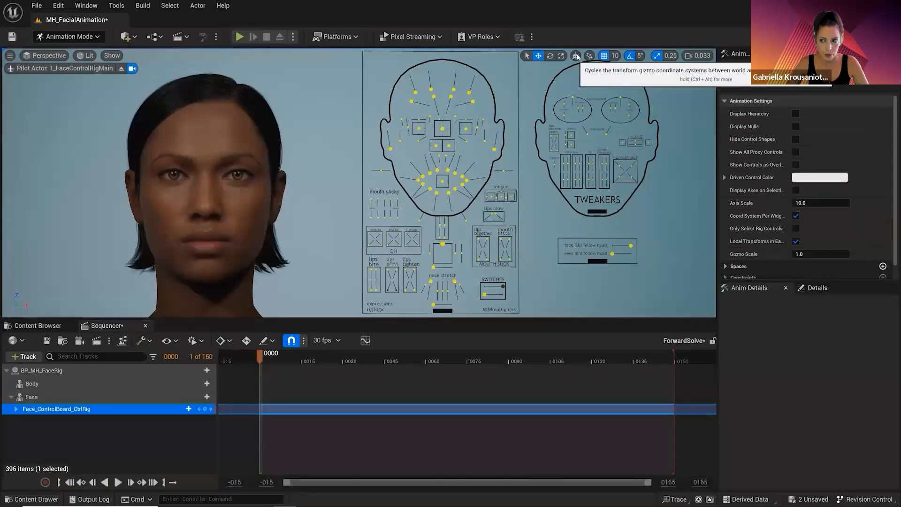
pyautogui.click(604, 57)
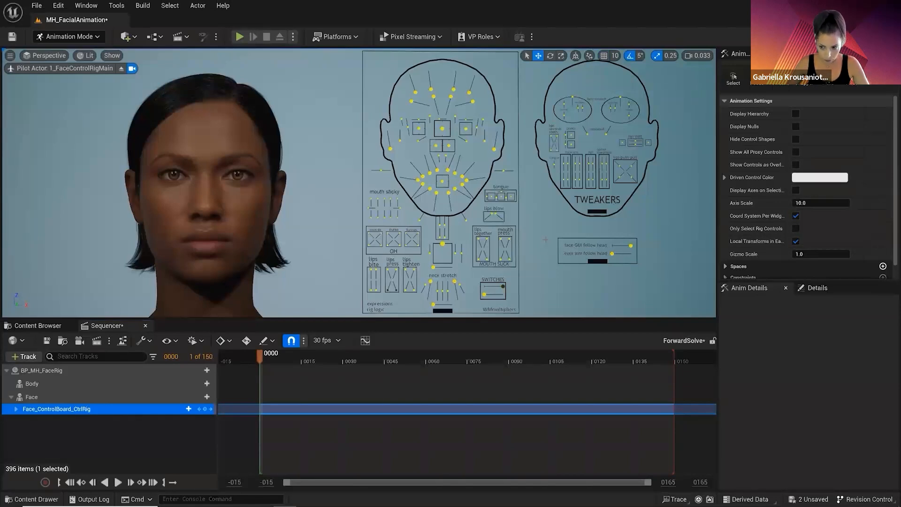
# Examine the CTRL_C_jaw control in Anim Details, the Anim Outliner and its expanded X and Y channels, and clear the selection.
pyautogui.click(442, 244)
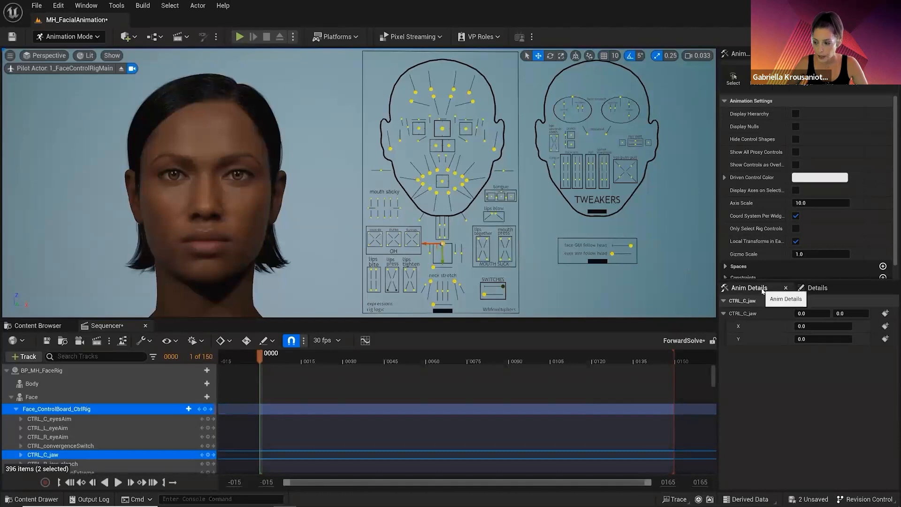
pyautogui.click(735, 55)
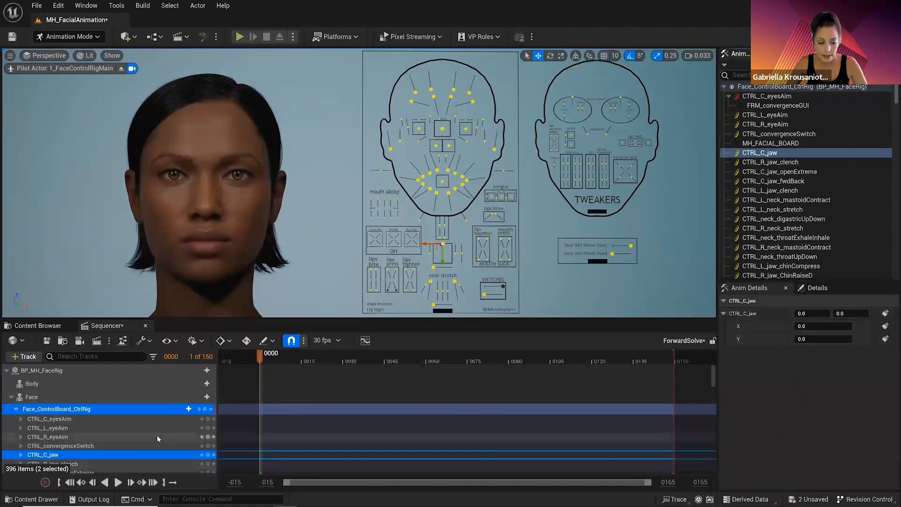
pyautogui.scroll(-2, 19, 435)
pyautogui.click(20, 425)
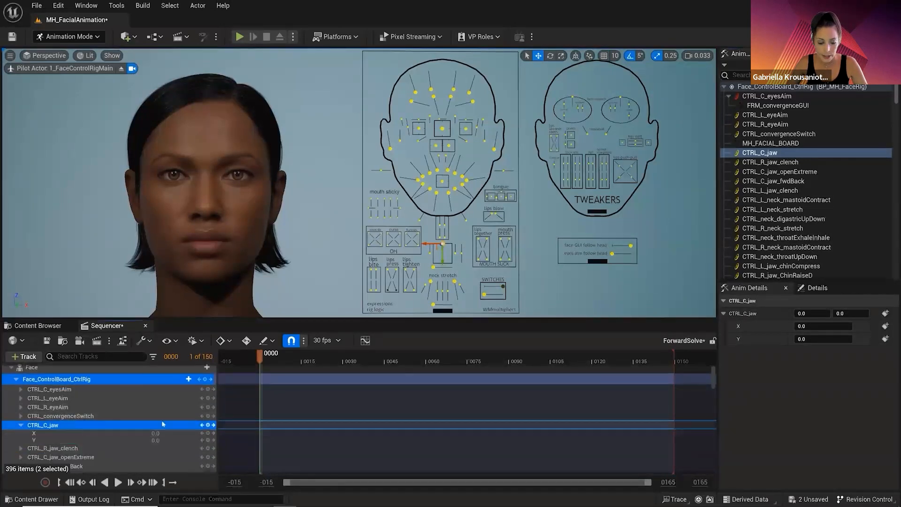
pyautogui.scroll(-1, 184, 423)
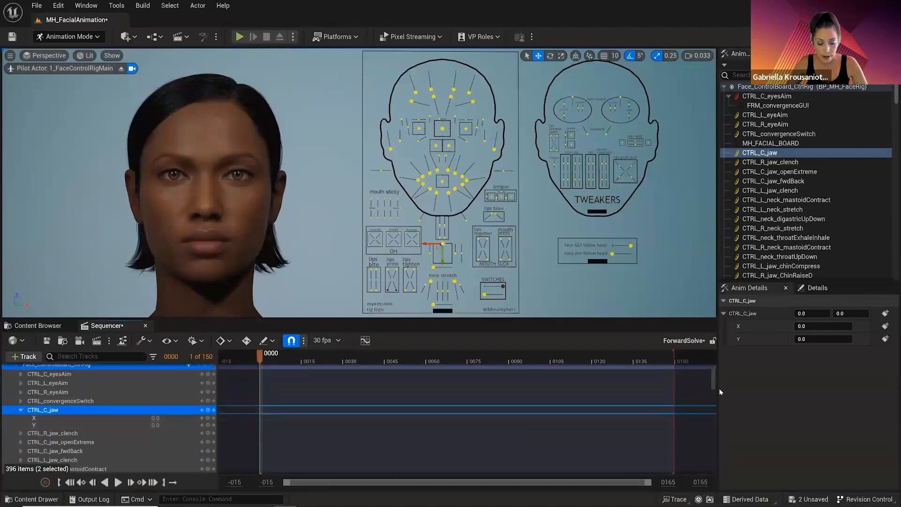
pyautogui.click(543, 268)
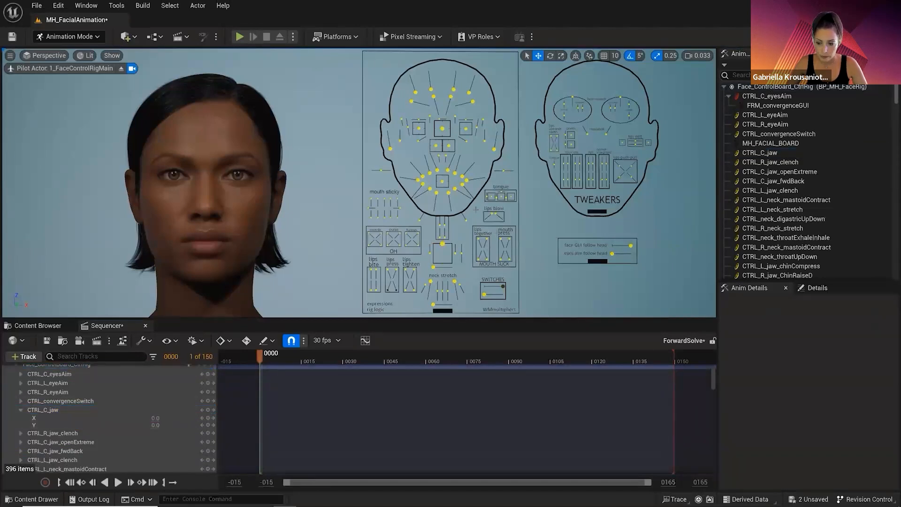
# Try multi-selecting face board controls: the two mouth dimple controls together, and the four chin raise controls with a box selection.
pyautogui.click(419, 178)
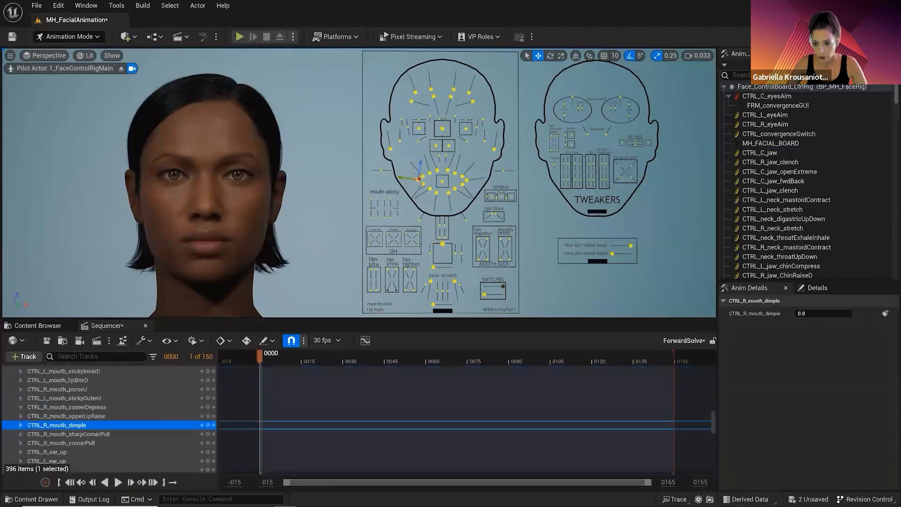
pyautogui.keyDown('shift'); pyautogui.click(467, 180); pyautogui.keyUp('shift')
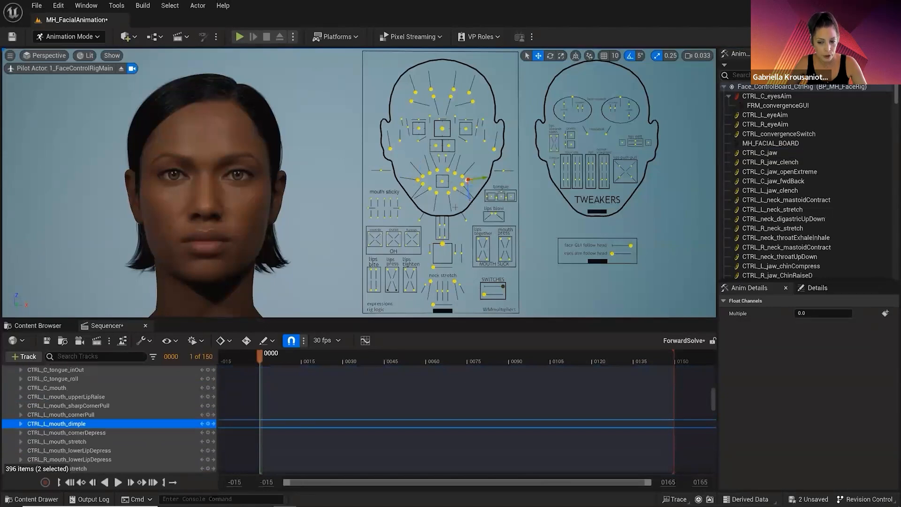
pyautogui.click(468, 241)
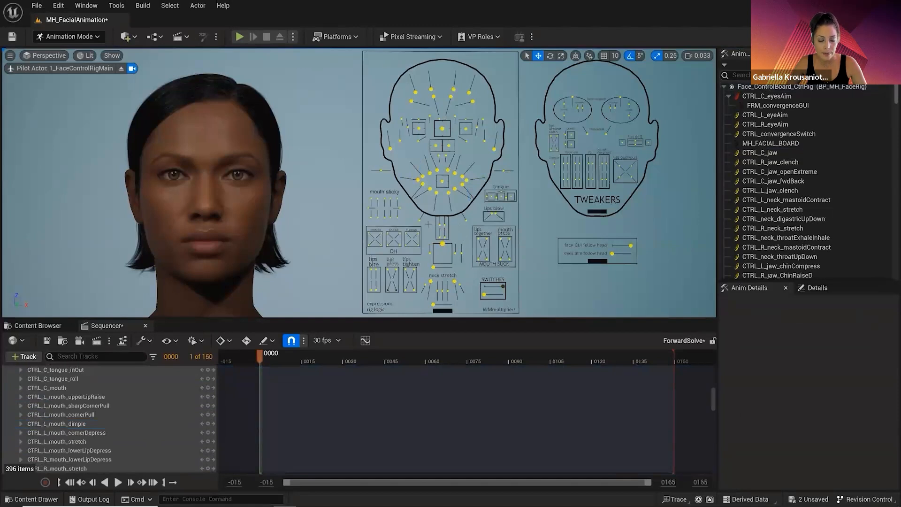
pyautogui.moveTo(429, 223); pyautogui.dragTo(458, 239)
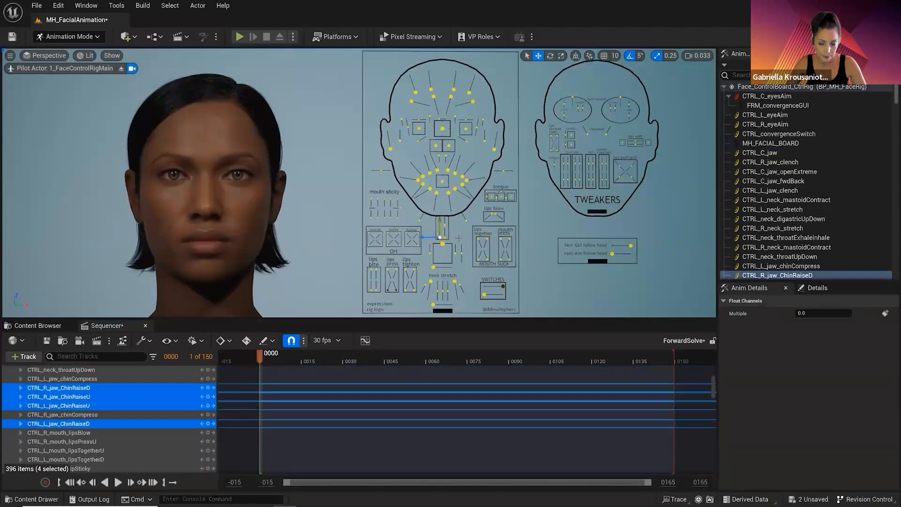
pyautogui.click(459, 238)
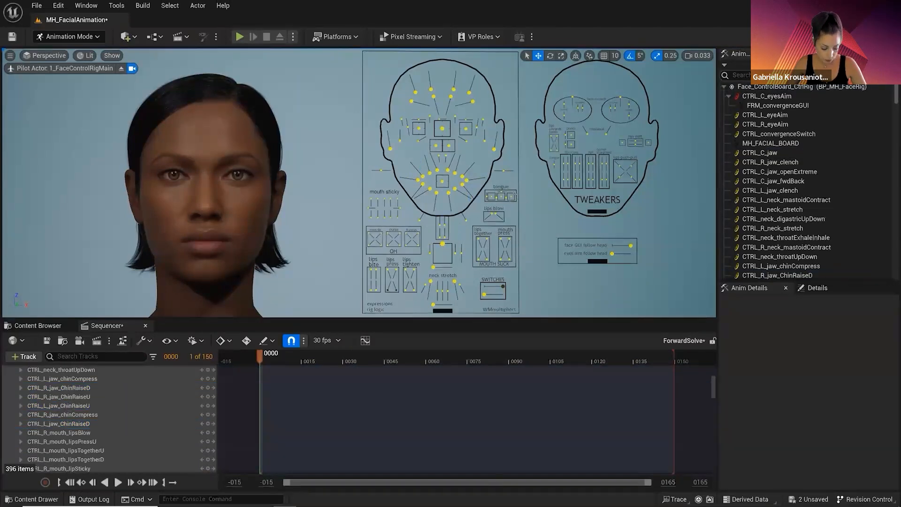
# Select both mouth dimple controls on the face board and filter the Sequencer tracks to Selected Control Rig Controls.
pyautogui.click(419, 179)
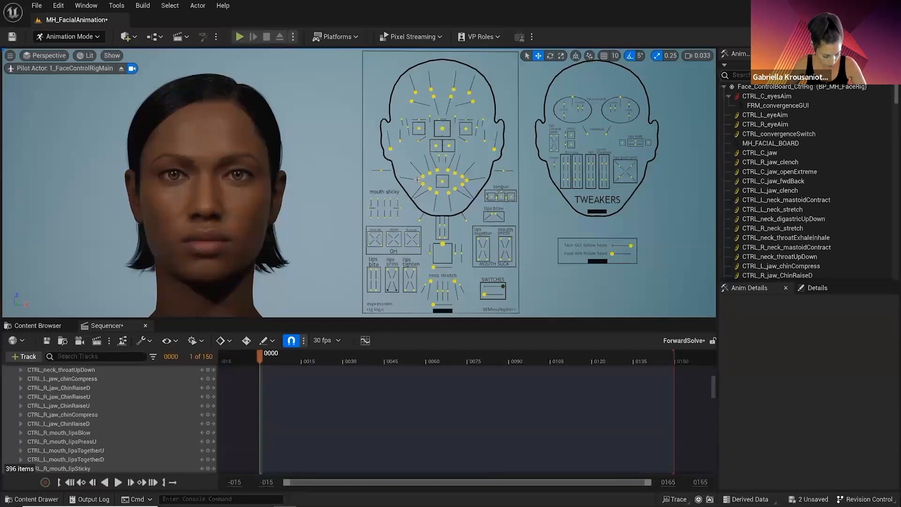
pyautogui.keyDown('shift'); pyautogui.click(467, 180); pyautogui.keyUp('shift')
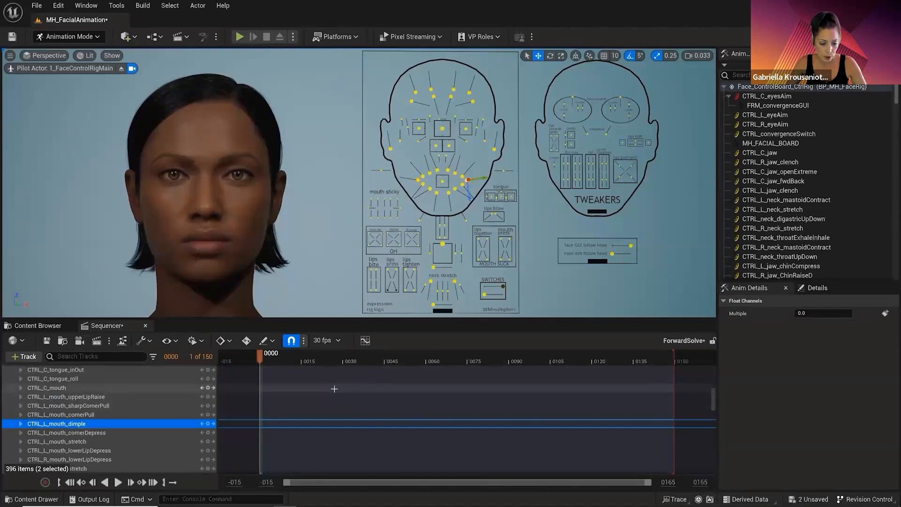
pyautogui.click(153, 358)
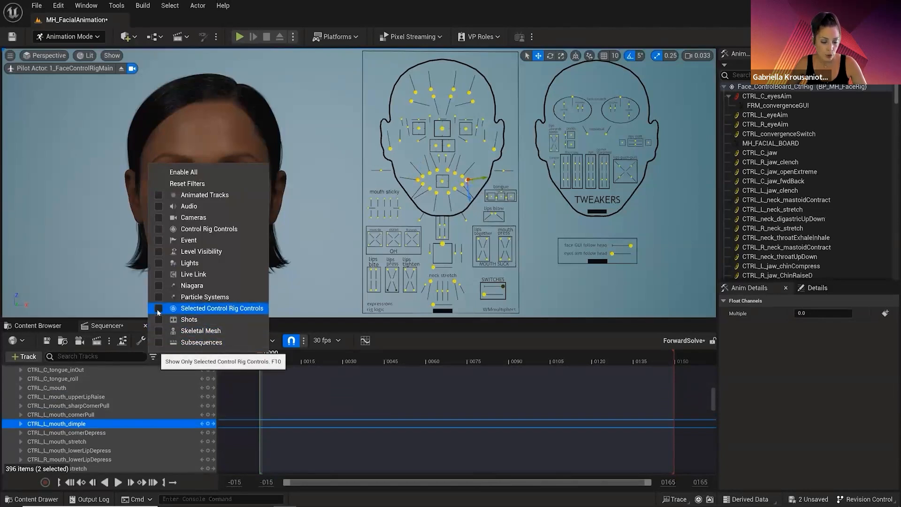
pyautogui.click(158, 309)
pyautogui.click(163, 436)
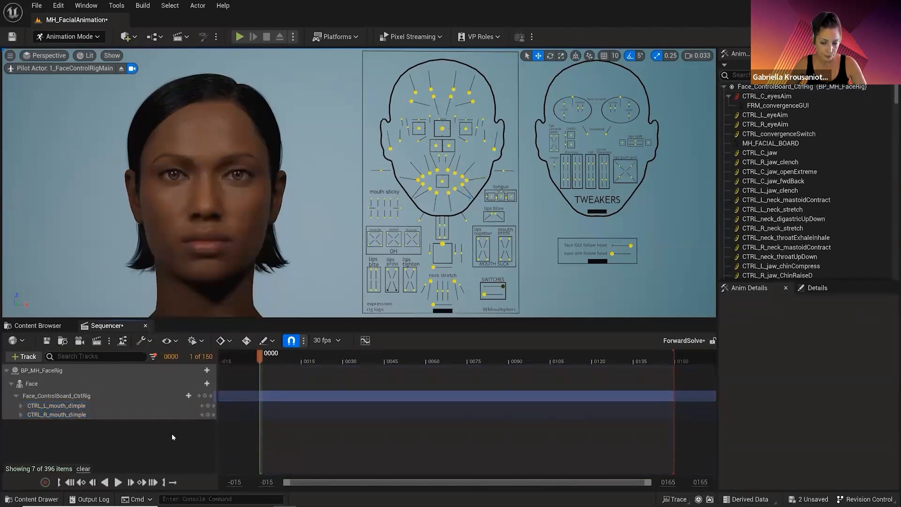
# Key the CTRL_L_mouth_dimple and CTRL_R_mouth_dimple tracks together at frame 0.
pyautogui.click(166, 414)
pyautogui.keyDown('shift'); pyautogui.click(157, 405); pyautogui.keyUp('shift')
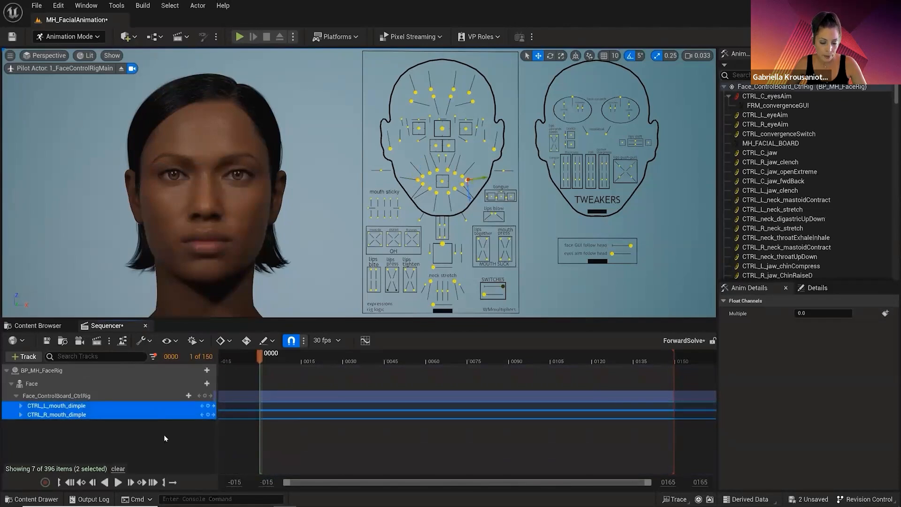
pyautogui.press('Return')
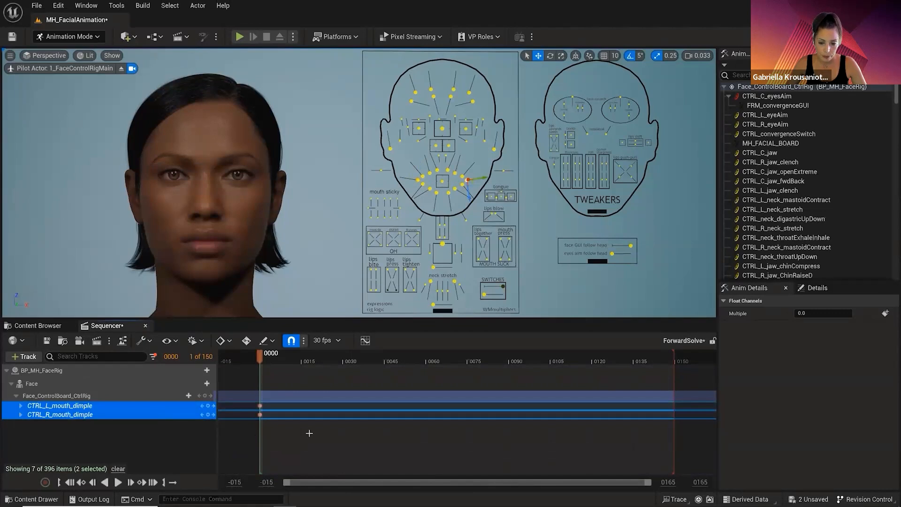
# At frame 15, pull both mouth dimple controls outward to 1.0 and key them.
pyautogui.moveTo(259, 357); pyautogui.dragTo(303, 361)
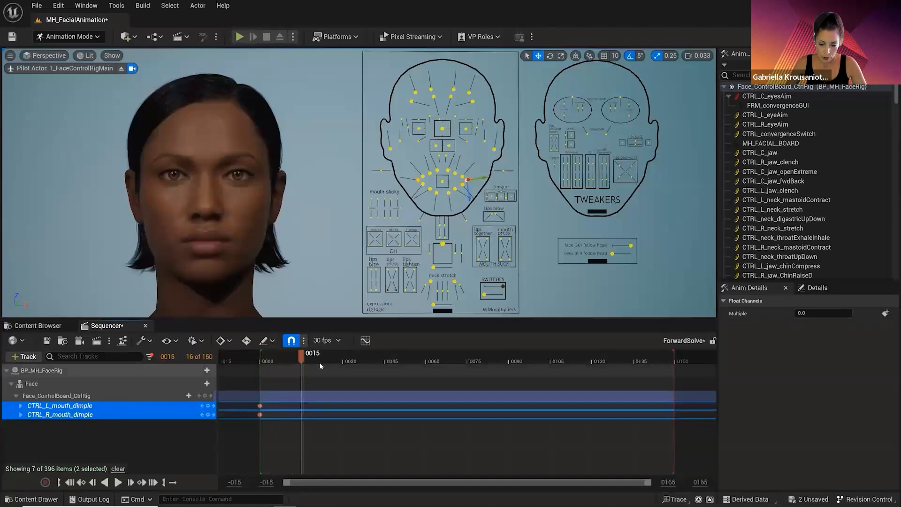
pyautogui.moveTo(470, 179); pyautogui.dragTo(505, 176)
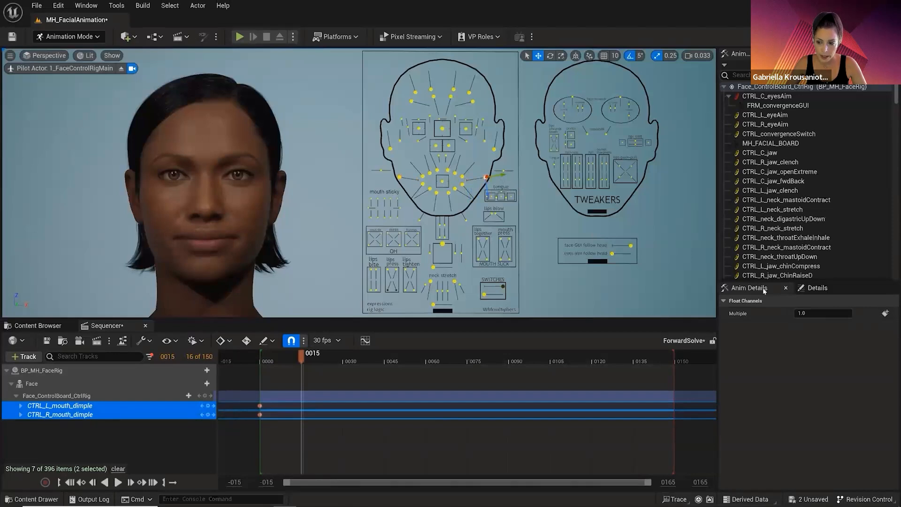
pyautogui.click(885, 314)
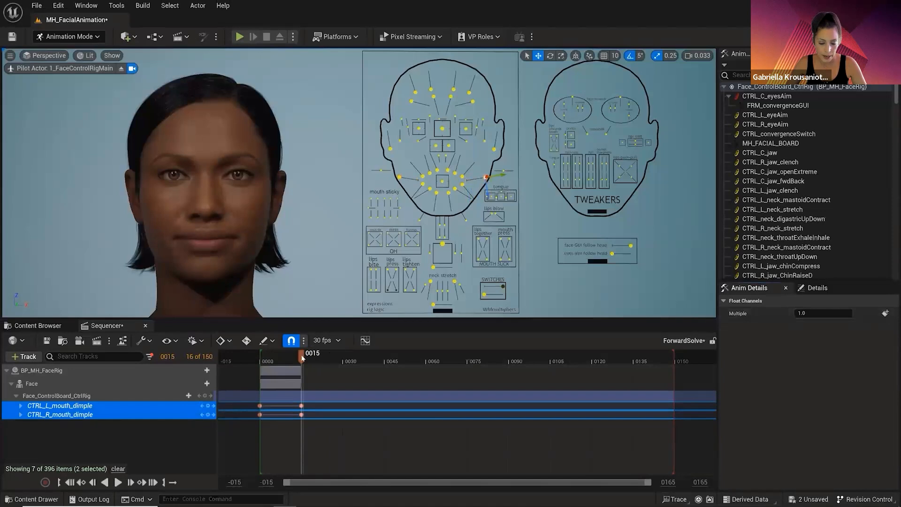
# At frame 30, set the left and right mouth dimple channels to 0 as keyframes and clear the selection.
pyautogui.moveTo(302, 357); pyautogui.dragTo(344, 358)
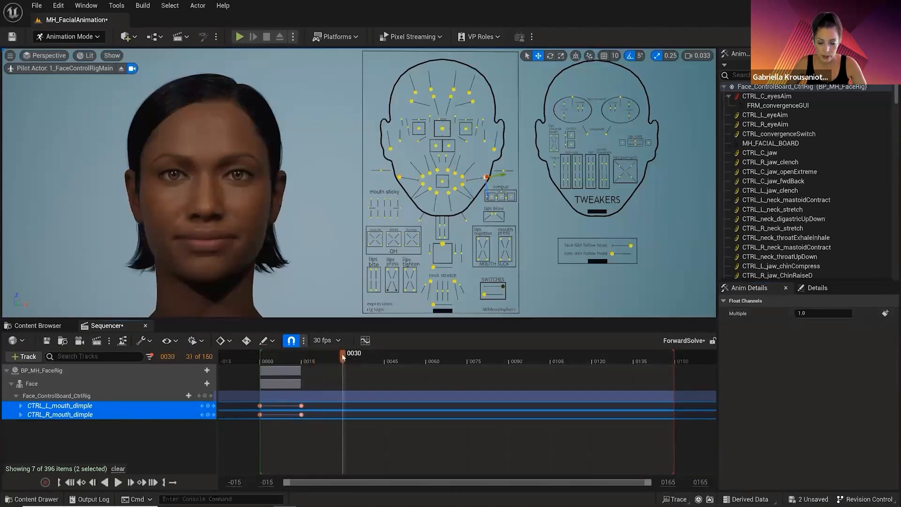
pyautogui.click(20, 406)
pyautogui.click(20, 422)
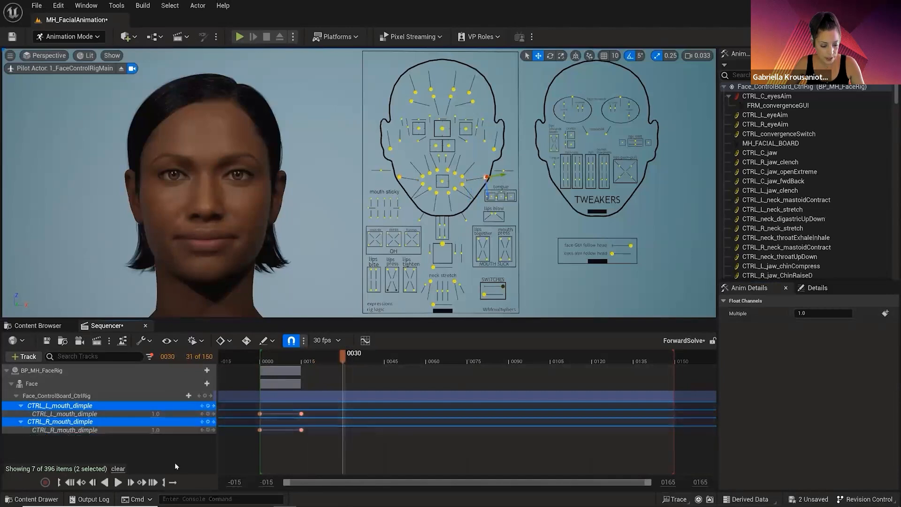
pyautogui.write('0')
pyautogui.press('Return')
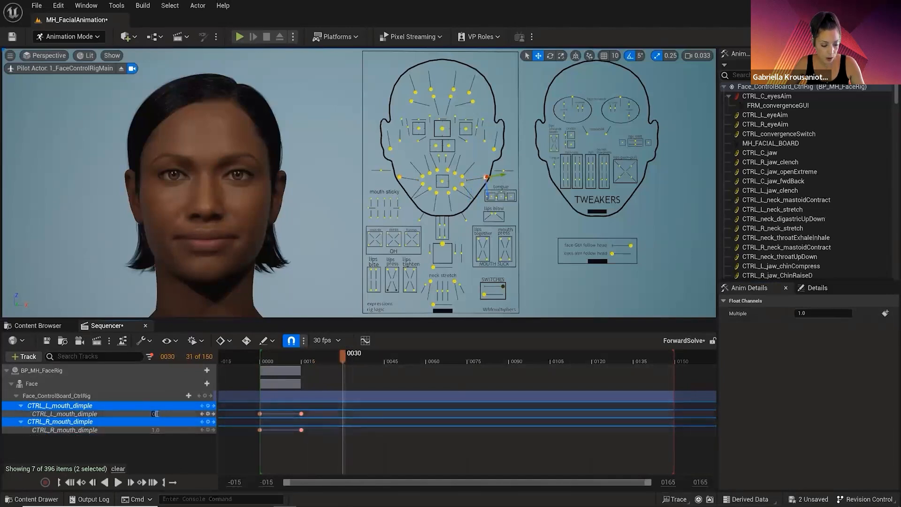
pyautogui.click(157, 429)
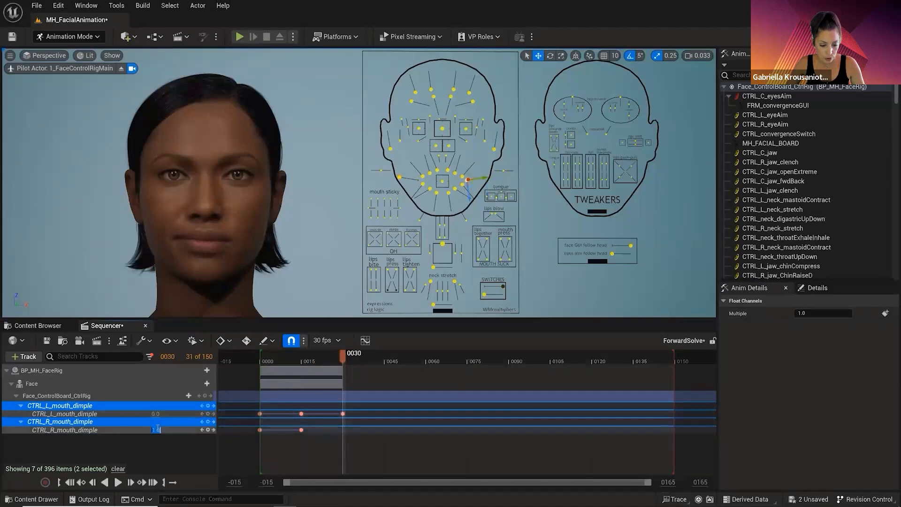
pyautogui.write('0')
pyautogui.press('Return')
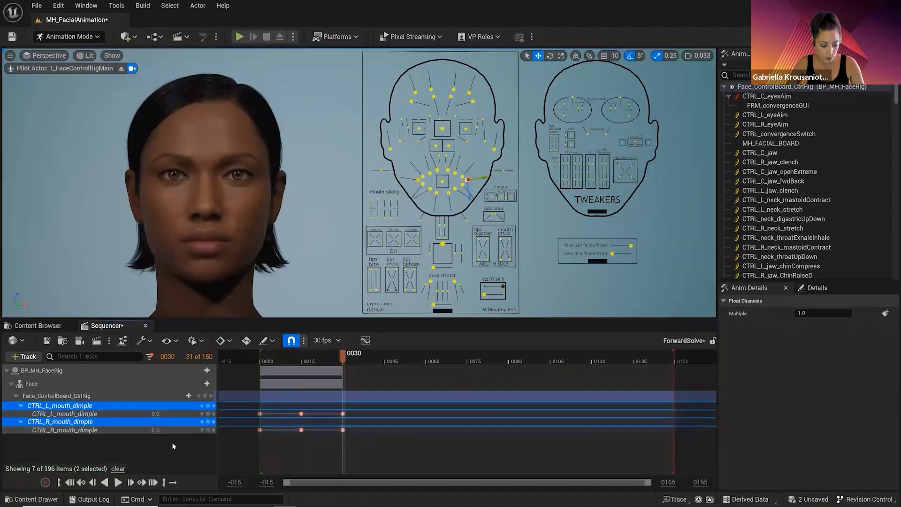
pyautogui.click(173, 446)
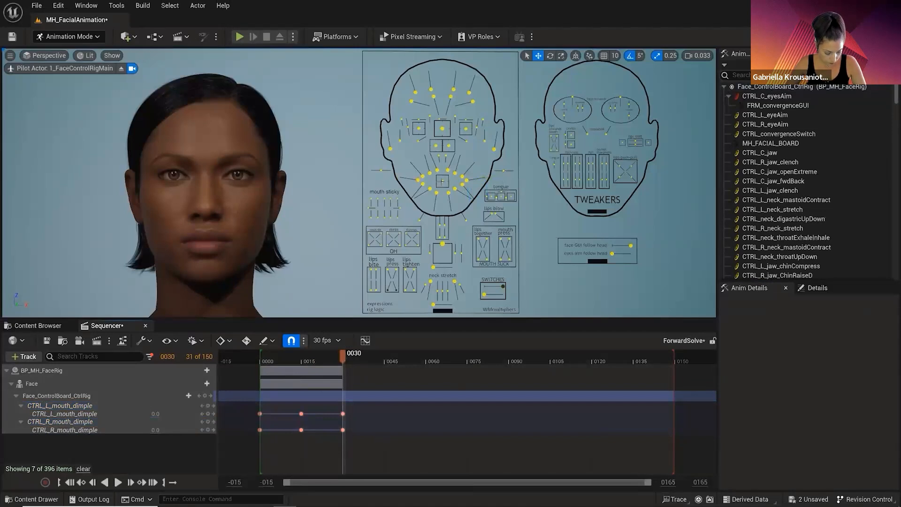
# Key CTRL_C_mouth's X and Y channels at frame 30, and raise X to about 0.49 at frame 45.
pyautogui.click(442, 182)
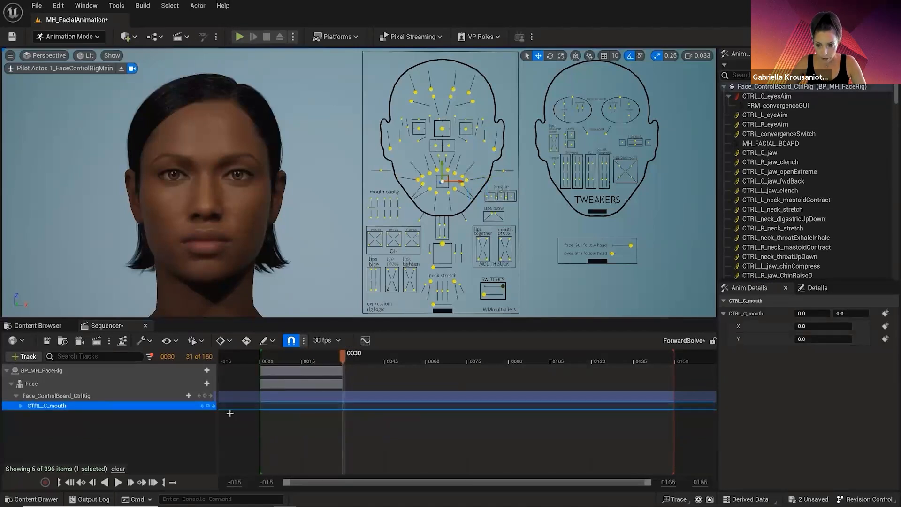
pyautogui.click(20, 406)
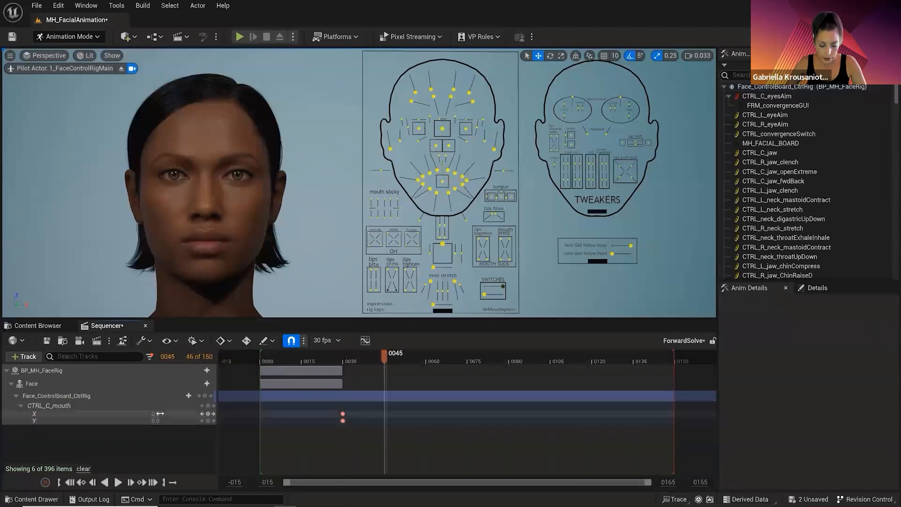
pyautogui.moveTo(155, 413); pyautogui.dragTo(163, 413)
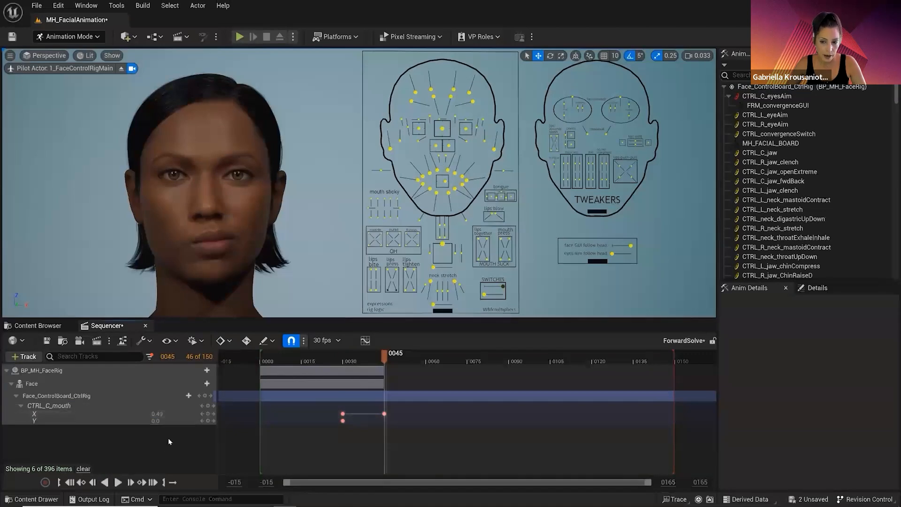
# At frame 60, key CTRL_C_mouth's X channel and reset it to its default 0.0.
pyautogui.moveTo(384, 359); pyautogui.dragTo(427, 359)
pyautogui.click(158, 414)
pyautogui.click(90, 407)
pyautogui.click(93, 416)
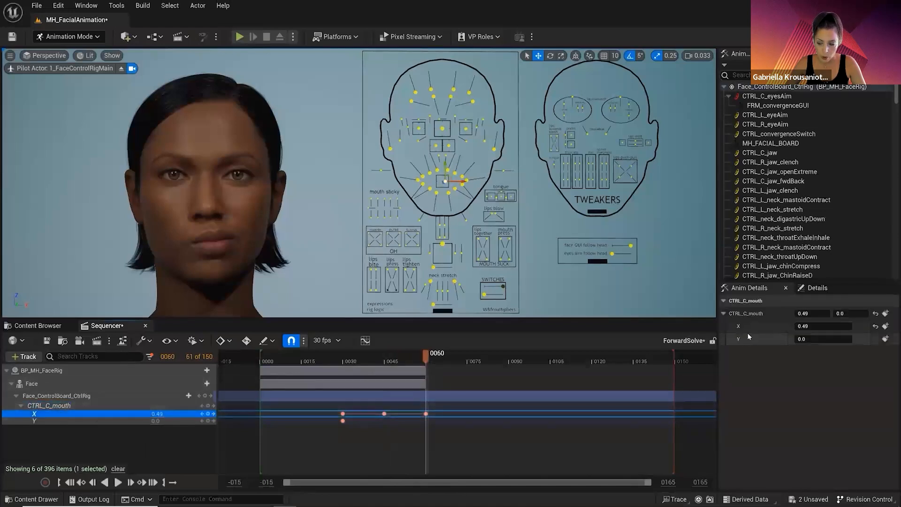
pyautogui.click(876, 326)
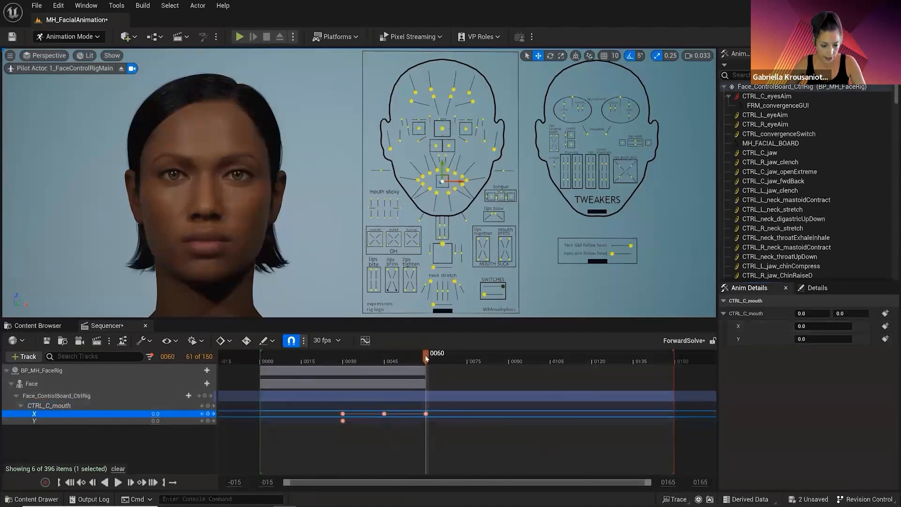
# Look over the sequence's playback options, play the animation from frame 0, and return to the start.
pyautogui.moveTo(426, 359); pyautogui.dragTo(263, 367)
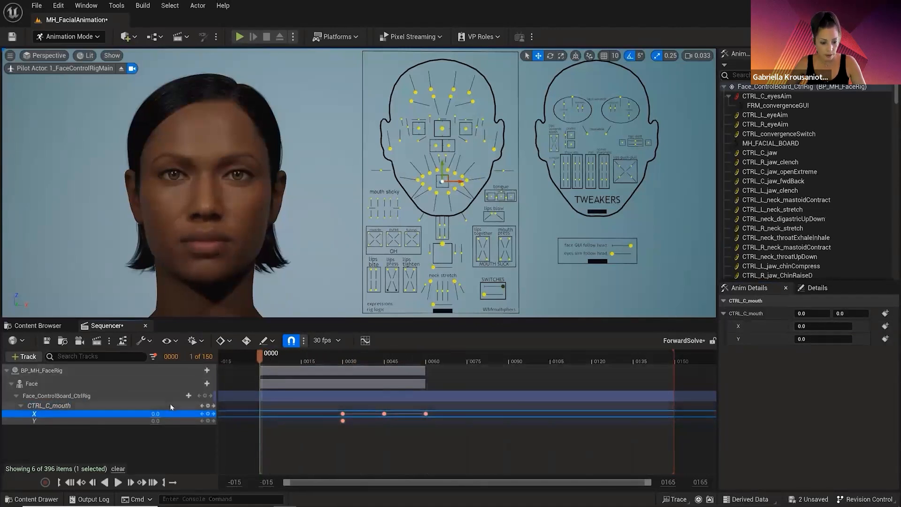
pyautogui.click(201, 341)
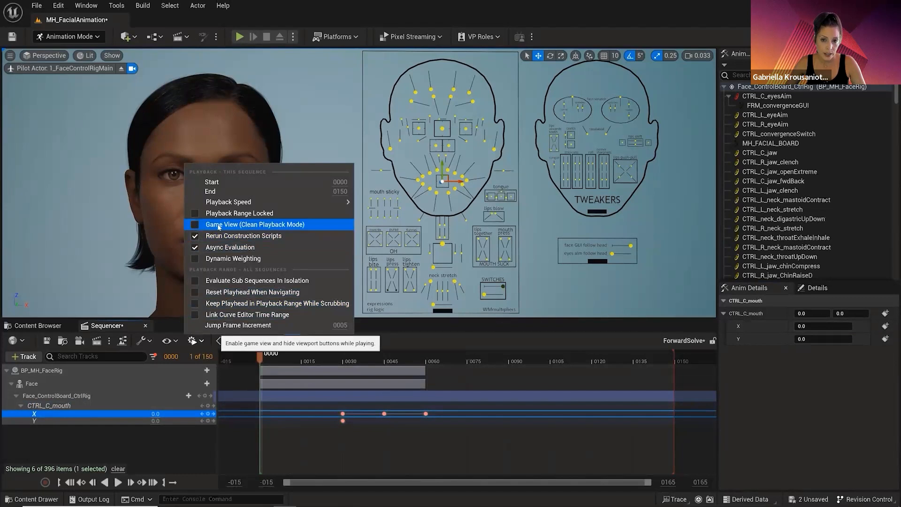
pyautogui.click(158, 451)
pyautogui.click(119, 482)
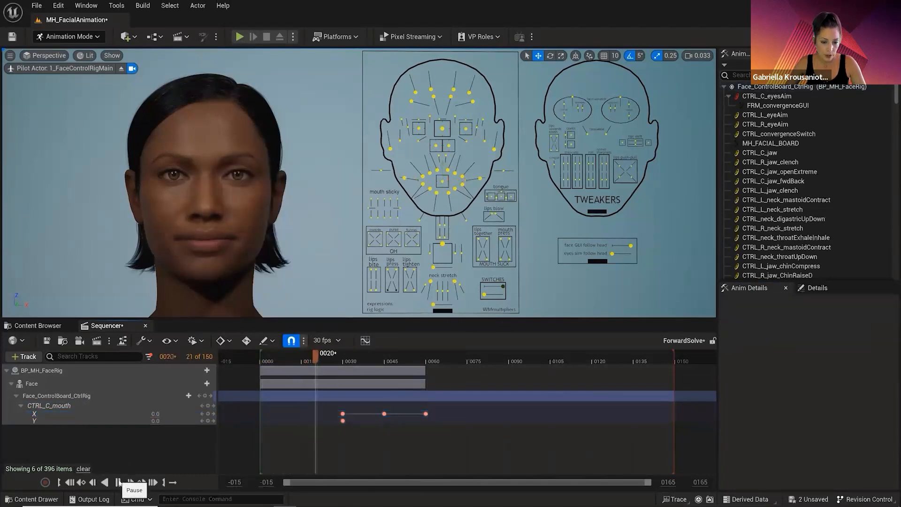
pyautogui.click(118, 482)
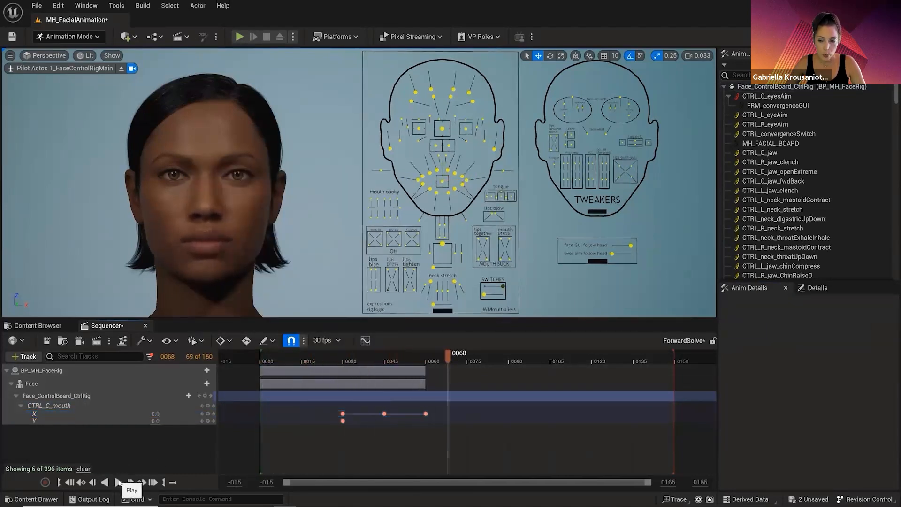
pyautogui.click(70, 482)
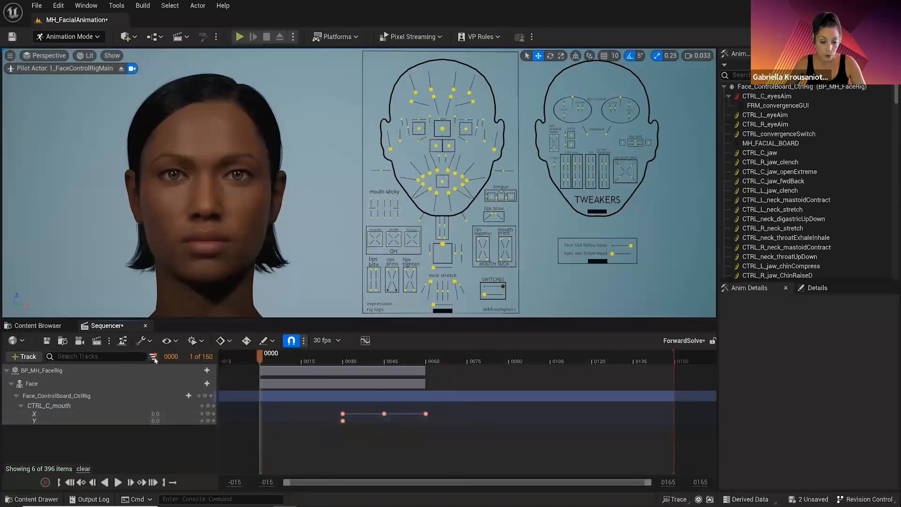
# Enable Game View (Clean Playback Mode), play the animation without the viewport controls, and return to frame 0.
pyautogui.click(203, 342)
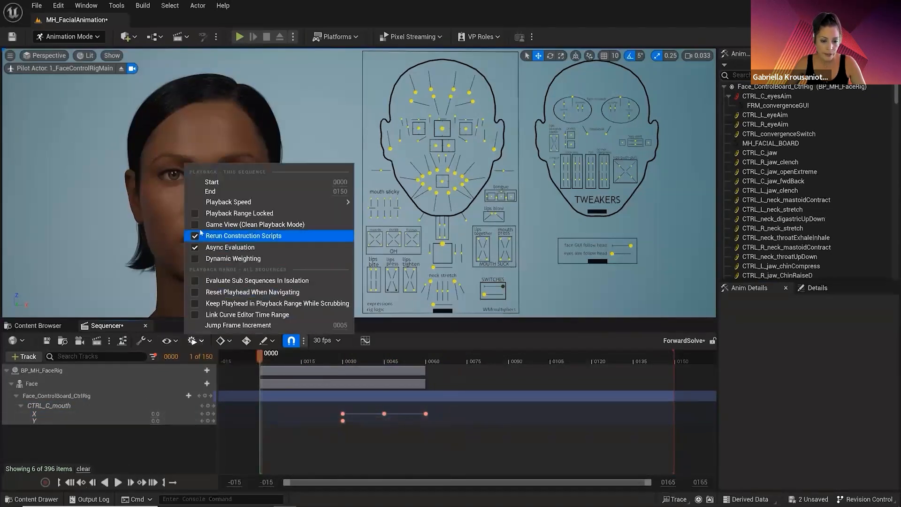
pyautogui.click(147, 462)
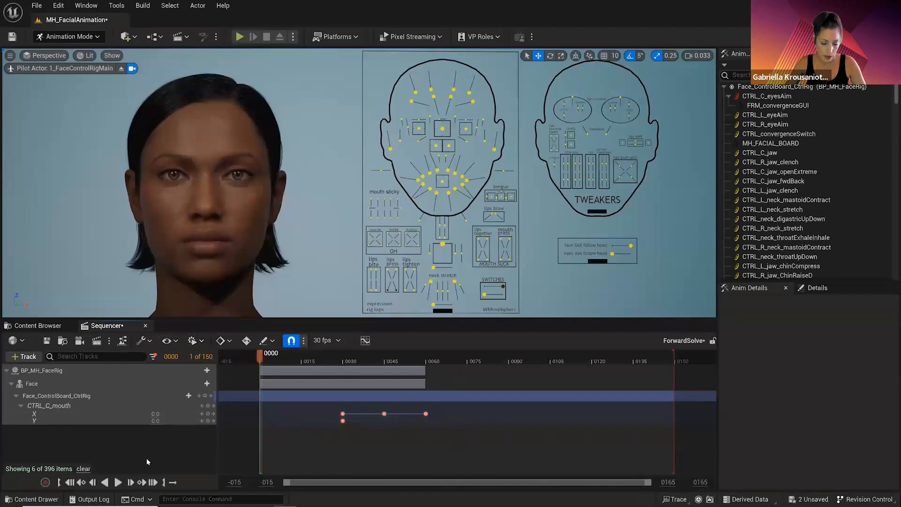
pyautogui.click(119, 482)
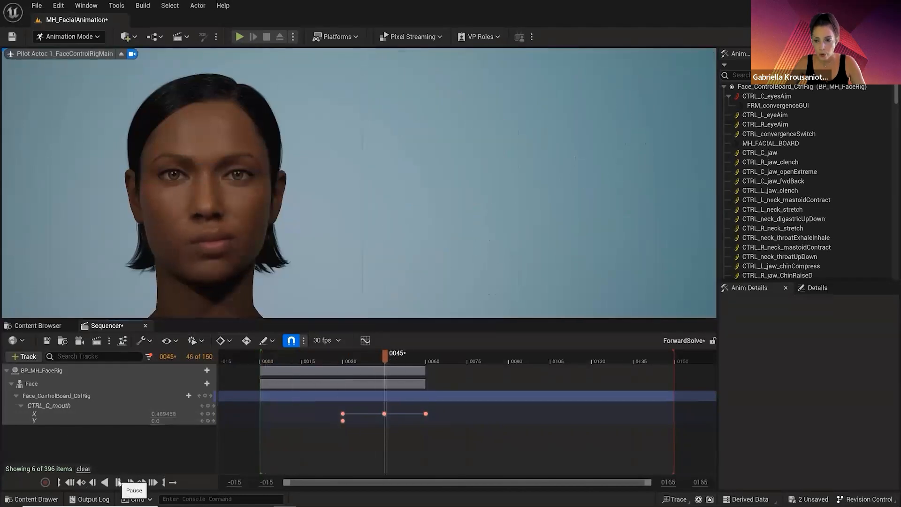
pyautogui.click(118, 482)
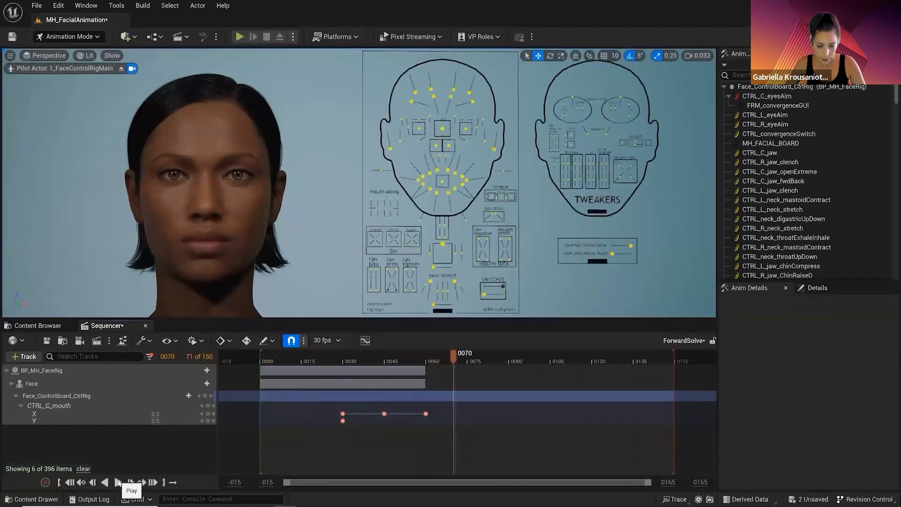
pyautogui.click(70, 482)
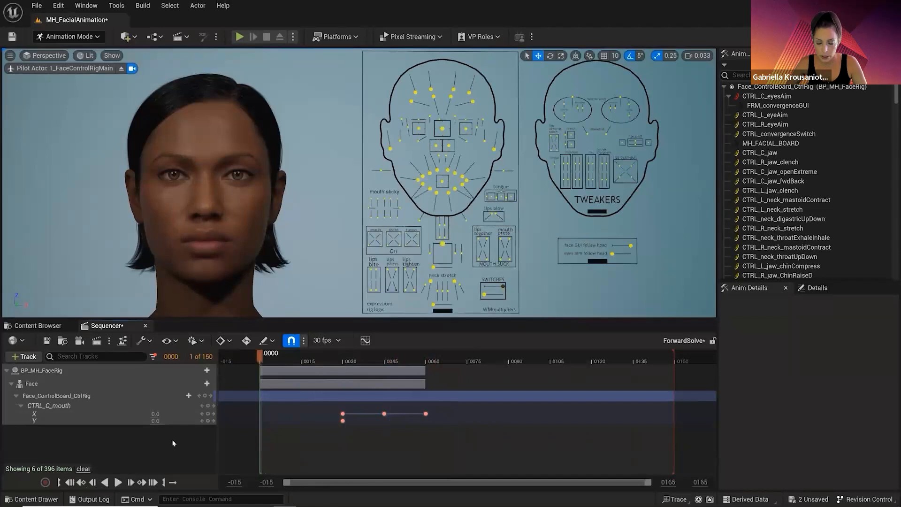
# Turn off Game View (Clean Playback Mode) for the sequence.
pyautogui.click(193, 340)
pyautogui.click(196, 226)
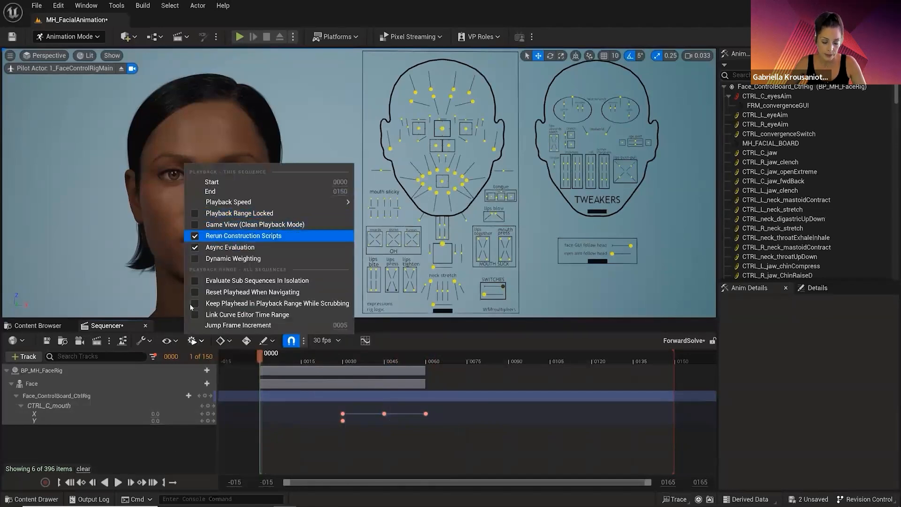
pyautogui.click(170, 450)
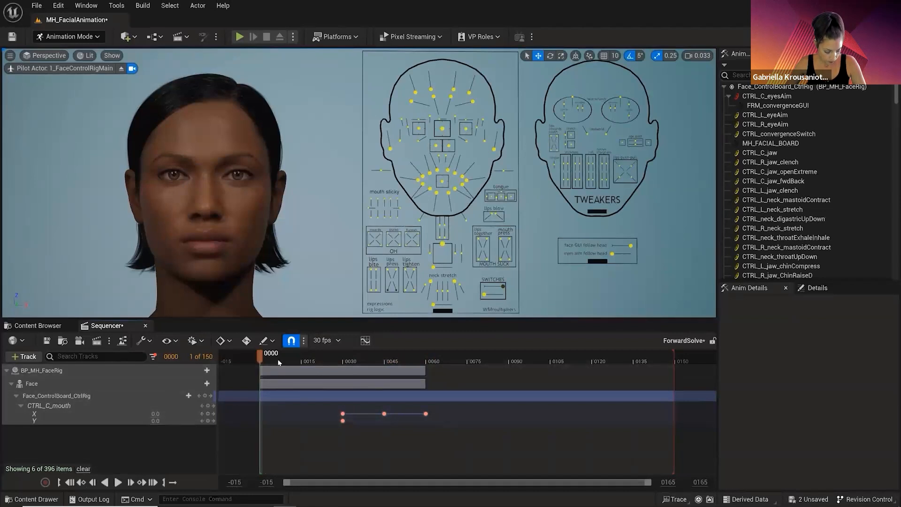
# Label the marked frame at 0030 in the sequence "Mouth".
pyautogui.moveTo(262, 358); pyautogui.dragTo(344, 364)
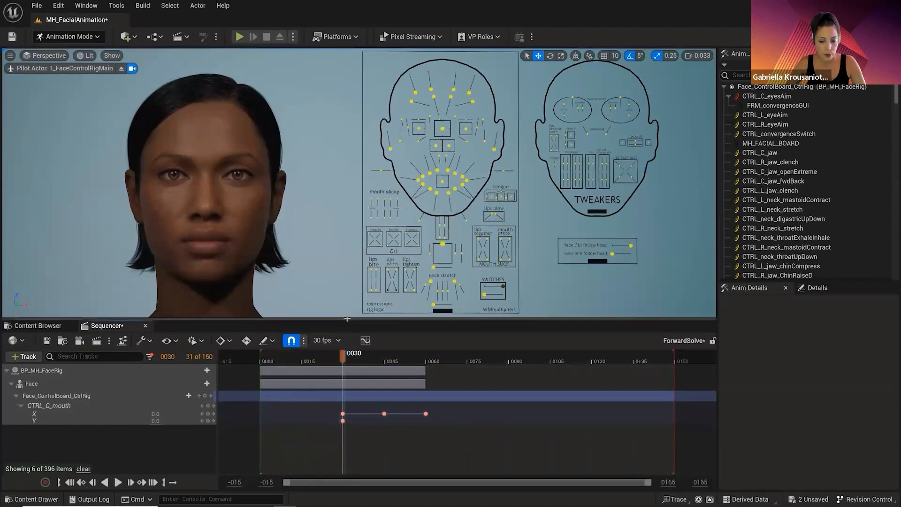
pyautogui.moveTo(347, 317); pyautogui.dragTo(346, 237)
pyautogui.rightClick(346, 275)
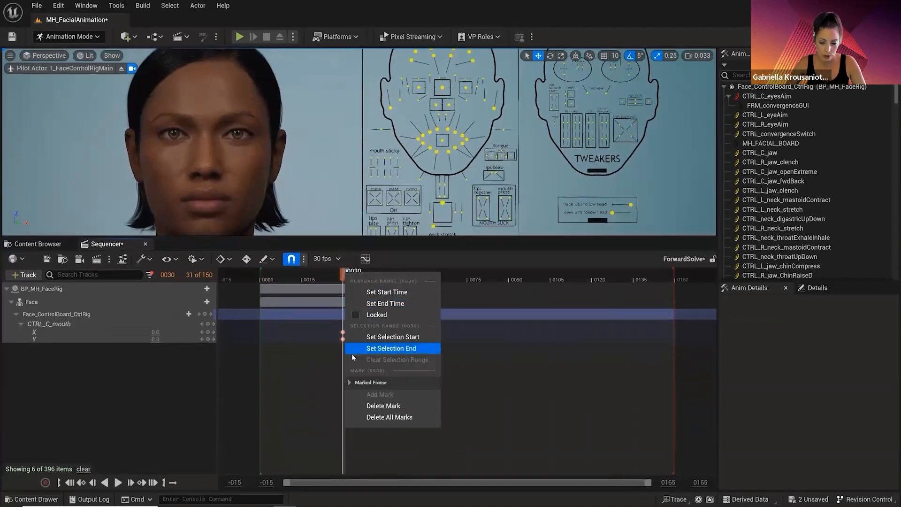
pyautogui.click(350, 383)
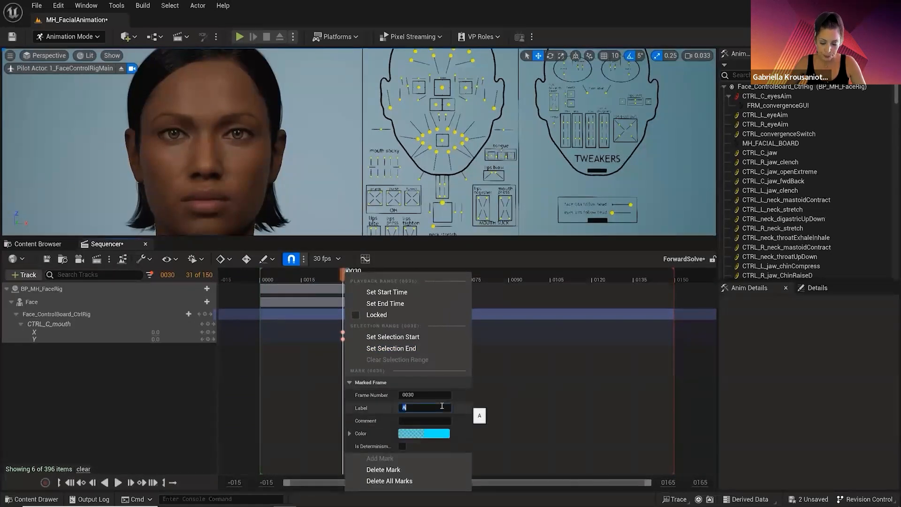
pyautogui.write('Mouth')
# Give the Mouth mark at frame 30 a yellow colour with hex sRGB FFF70066.
pyautogui.click(407, 434)
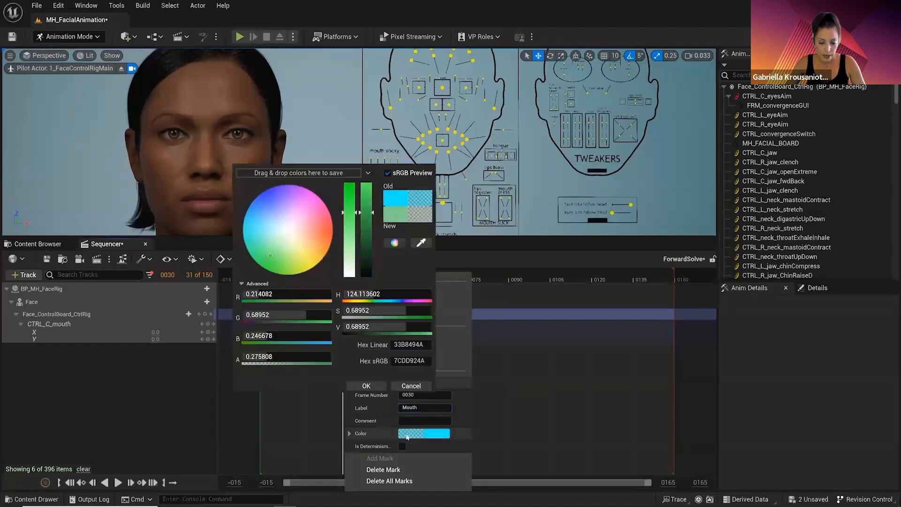
pyautogui.click(291, 252)
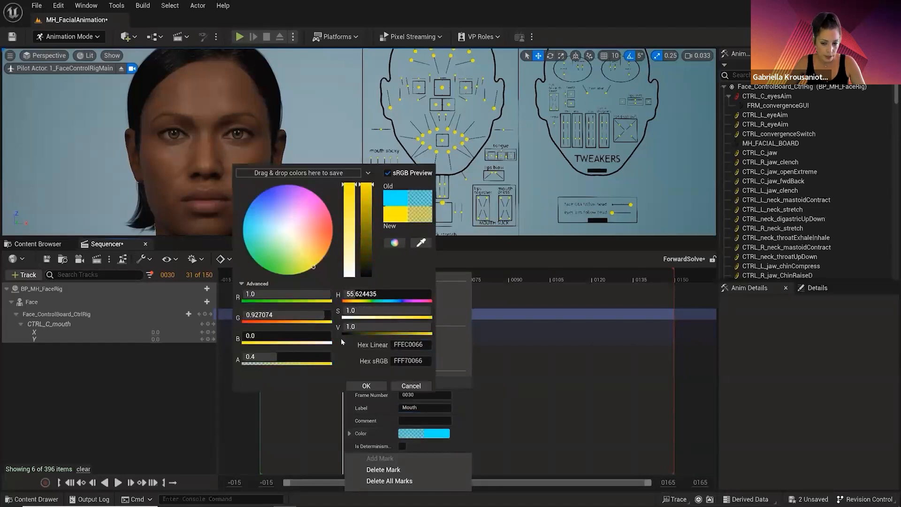
pyautogui.click(366, 385)
pyautogui.click(335, 433)
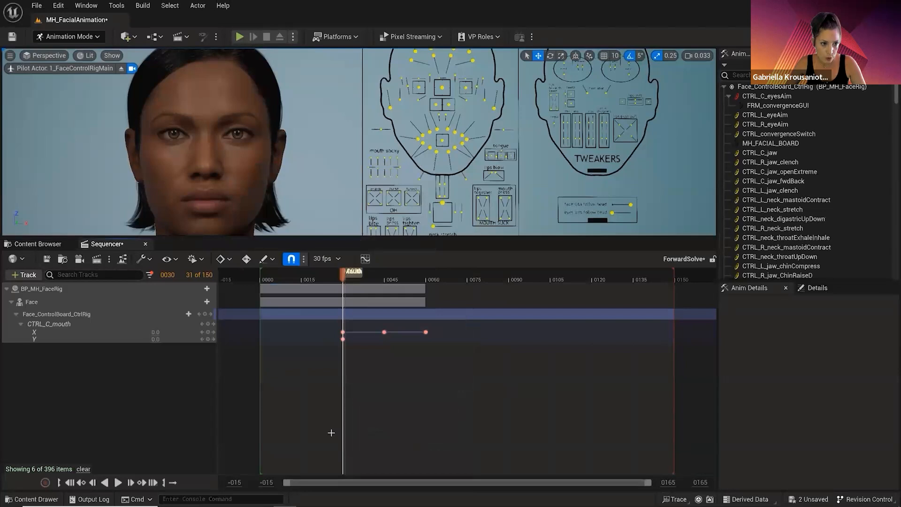
pyautogui.moveTo(410, 237); pyautogui.dragTo(409, 316)
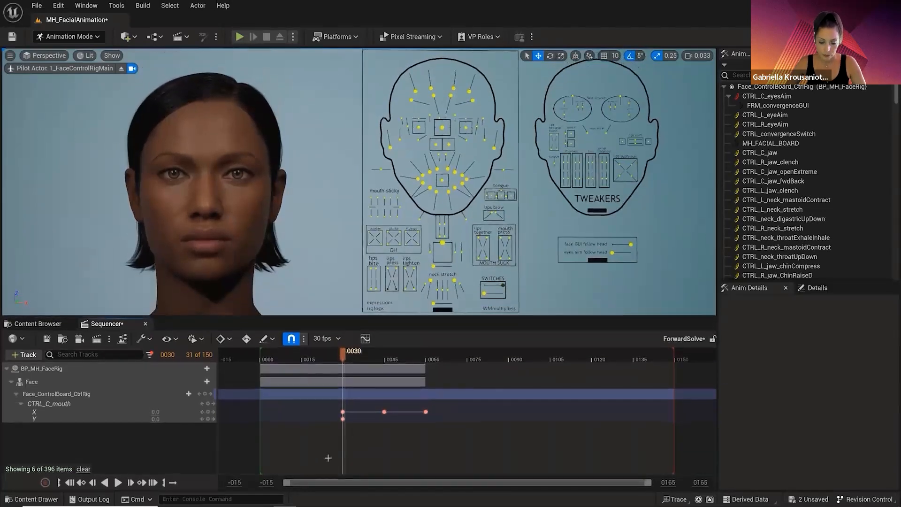
# At frame 60, try moving CTRL_C_eye's X channel to about -0.21, then set it back to 0.
pyautogui.moveTo(343, 357); pyautogui.dragTo(427, 362)
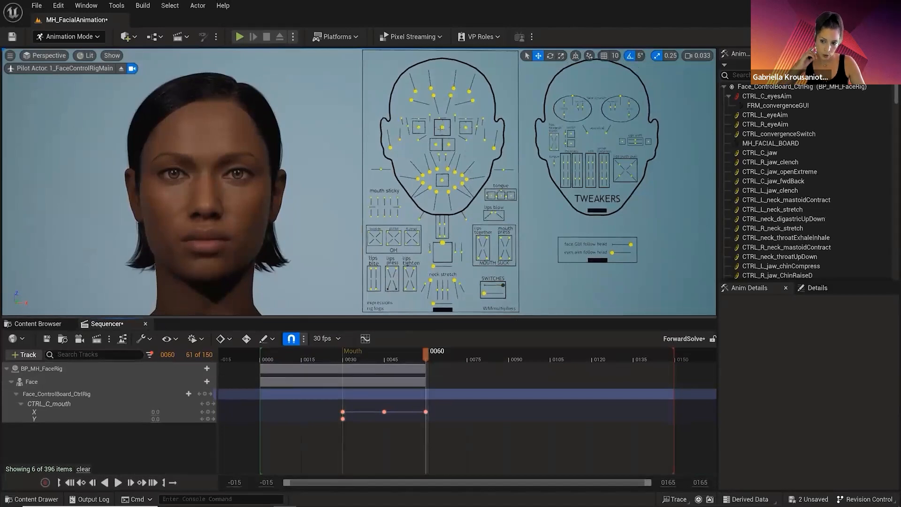
pyautogui.click(442, 126)
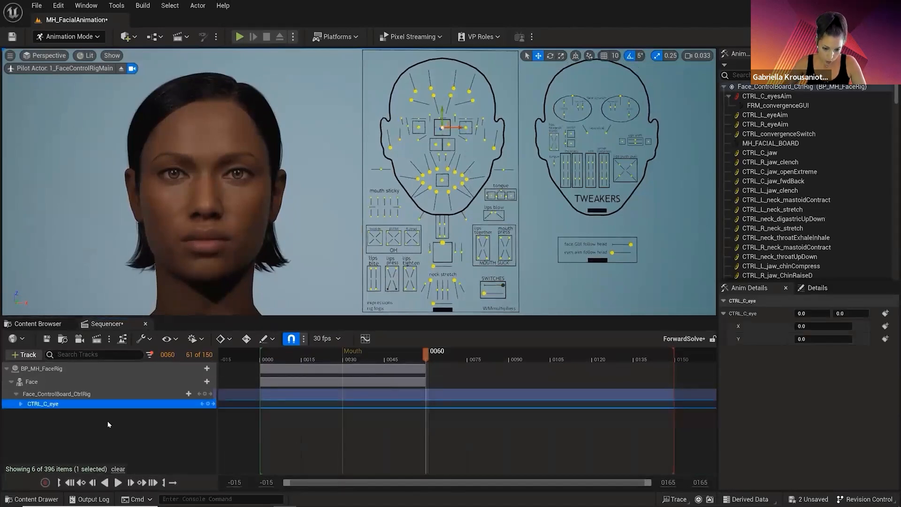
pyautogui.click(22, 404)
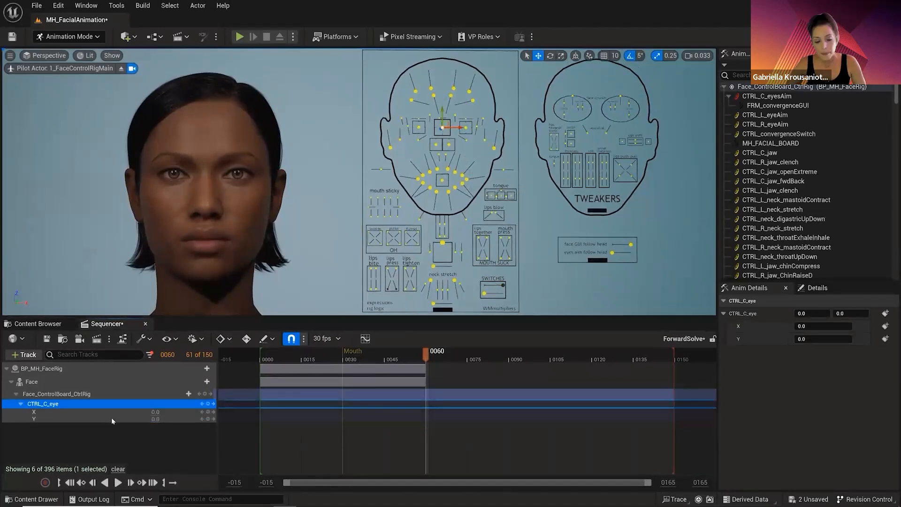
pyautogui.moveTo(155, 412)
pyautogui.mouseDown()
pyautogui.moveTo(113, 412)
pyautogui.moveTo(144, 412)
pyautogui.mouseUp()
pyautogui.click(161, 412)
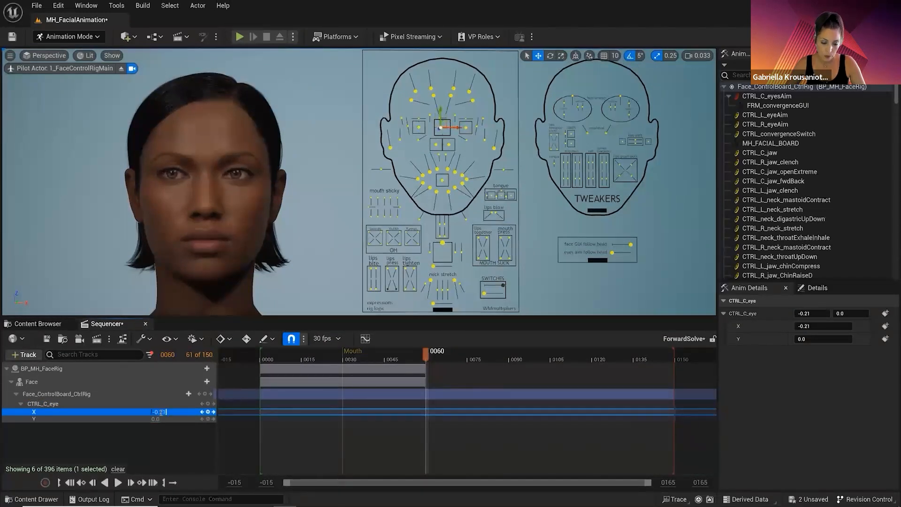
pyautogui.write('0')
pyautogui.press('Return')
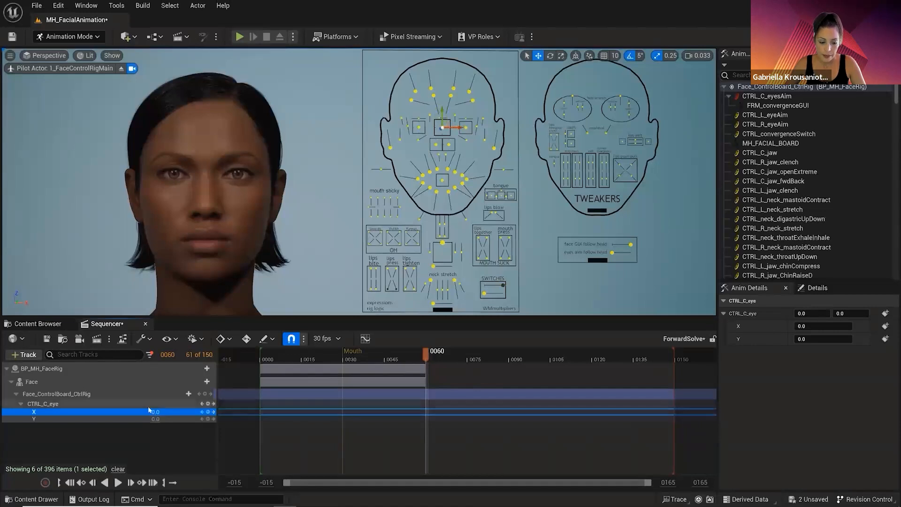
# Try adjusting CTRL_C_eye's Y channel, set it back to 0 and deselect the control.
pyautogui.moveTo(156, 419)
pyautogui.mouseDown()
pyautogui.moveTo(198, 419)
pyautogui.moveTo(124, 419)
pyautogui.moveTo(156, 419)
pyautogui.mouseUp()
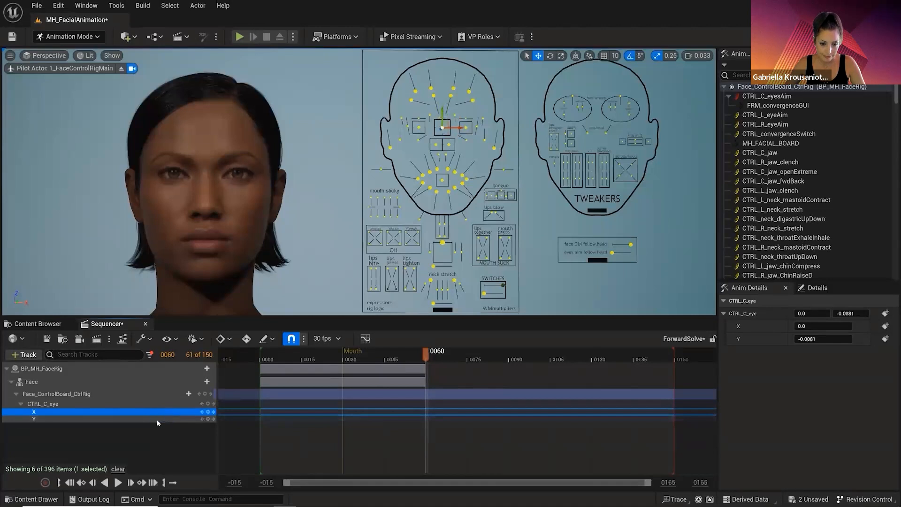
pyautogui.click(159, 419)
pyautogui.write('0')
pyautogui.press('Return')
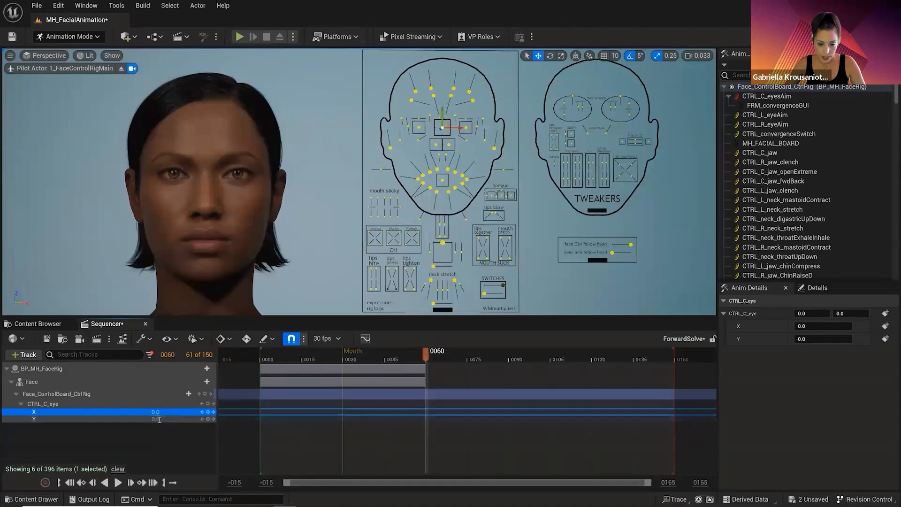
pyautogui.click(164, 438)
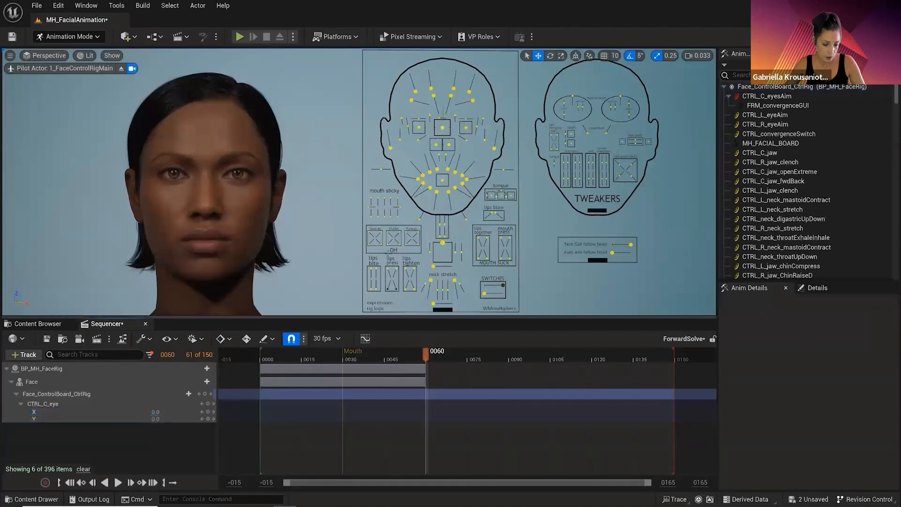
# Try moving CTRL_L_mouth_suckBlow and CTRL_R_mouth_suckBlow together to about 0.099, set both back to 0 and deselect them.
pyautogui.click(380, 169)
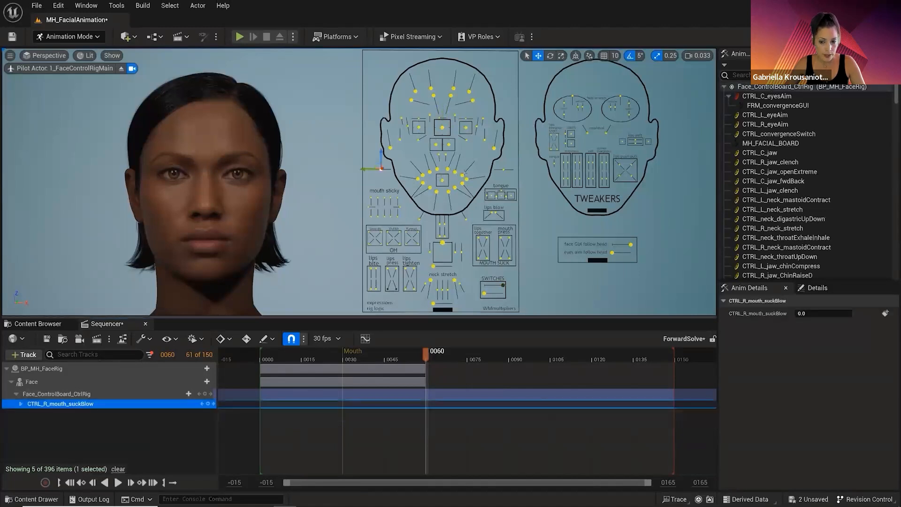
pyautogui.keyDown('ctrl'); pyautogui.click(505, 169); pyautogui.keyUp('ctrl')
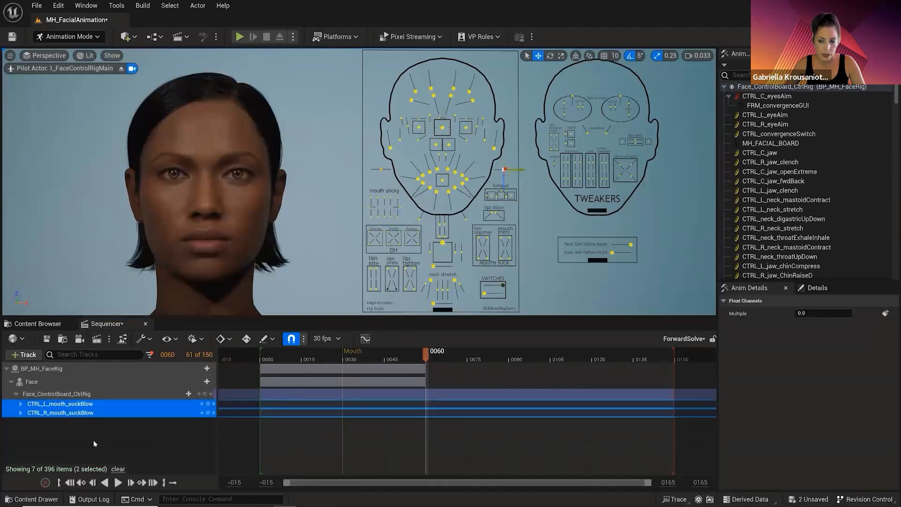
pyautogui.click(21, 404)
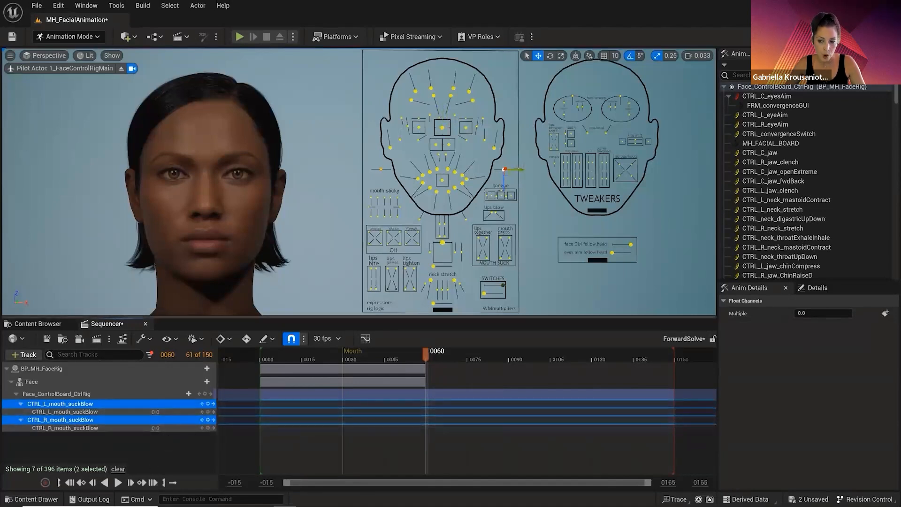
pyautogui.moveTo(510, 169)
pyautogui.mouseDown()
pyautogui.moveTo(521, 170)
pyautogui.moveTo(491, 171)
pyautogui.moveTo(501, 171)
pyautogui.mouseUp()
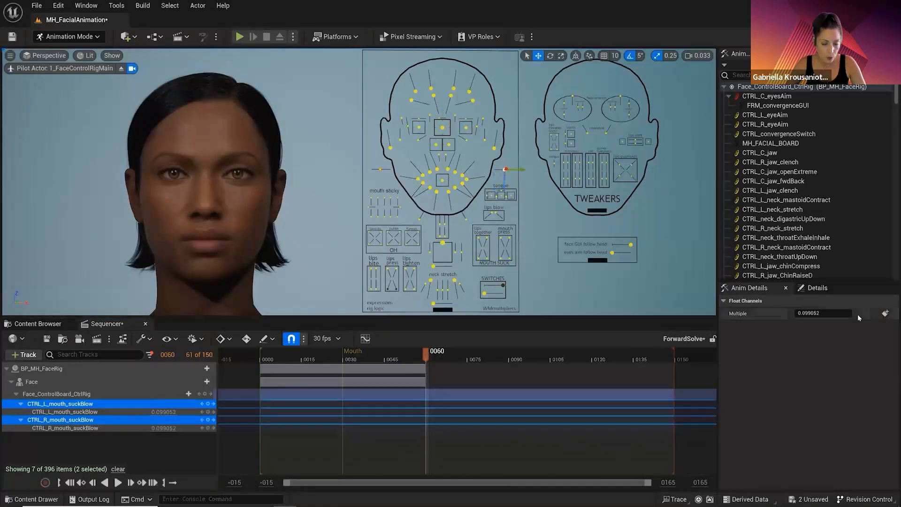
pyautogui.click(828, 314)
pyautogui.write('0')
pyautogui.press('Return')
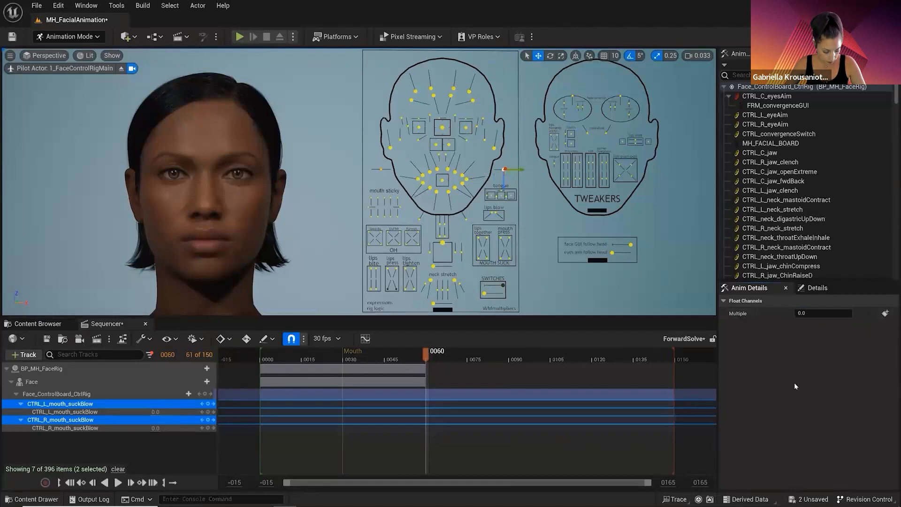
pyautogui.click(194, 447)
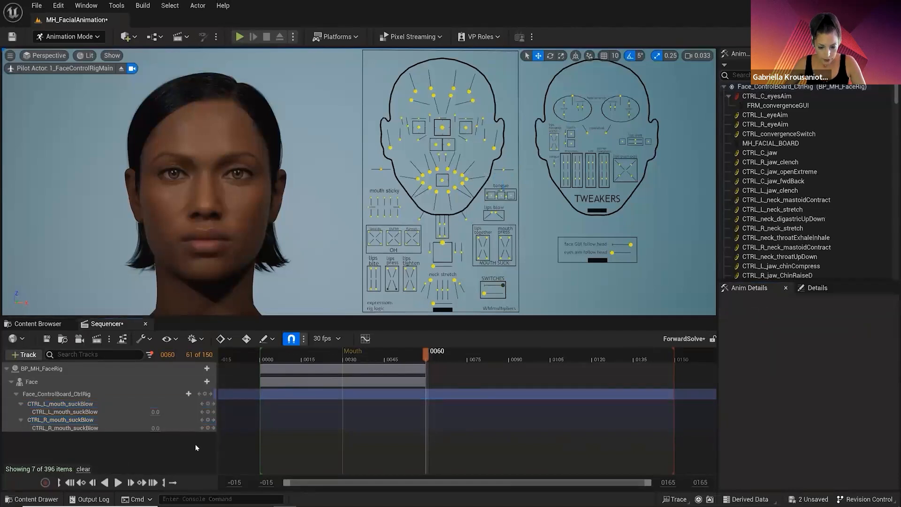
# Turn off the Selected Control Rig Controls filter so the sequence lists all tracks.
pyautogui.click(149, 356)
pyautogui.click(156, 306)
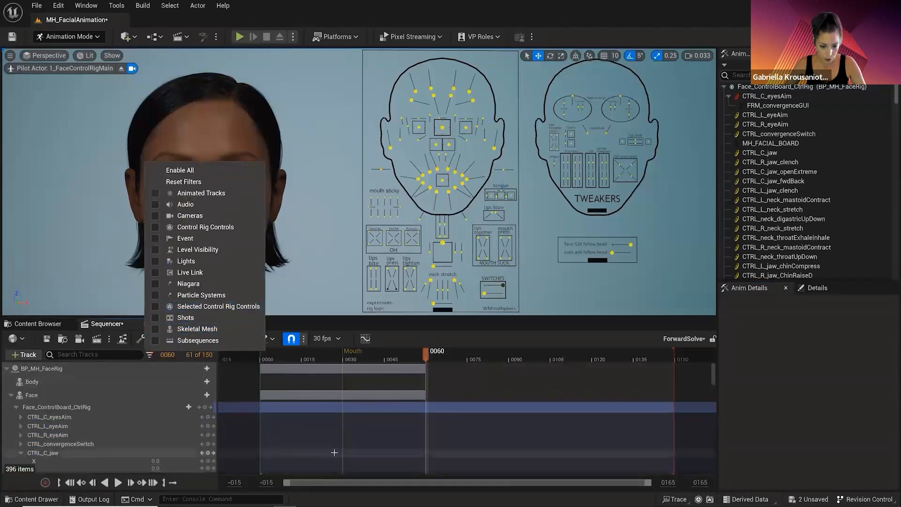
pyautogui.click(520, 436)
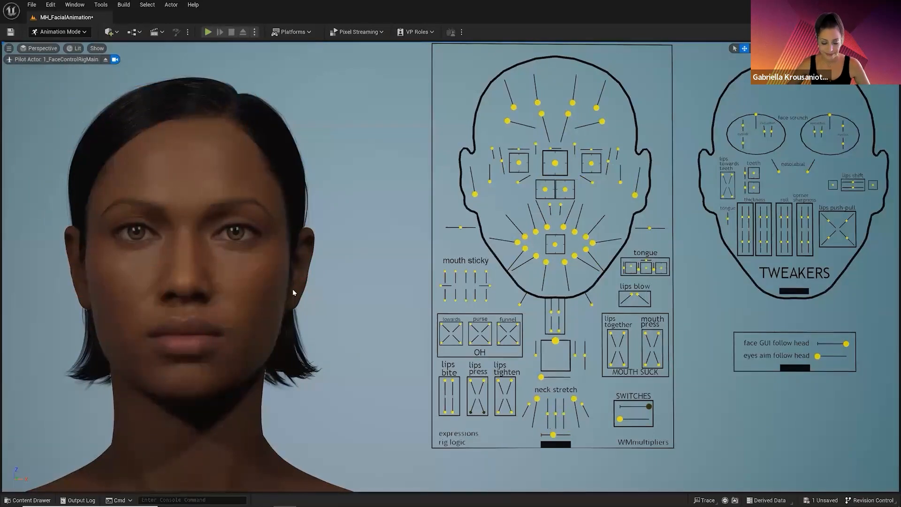
pyautogui.press('Right')
pyautogui.click(456, 486)
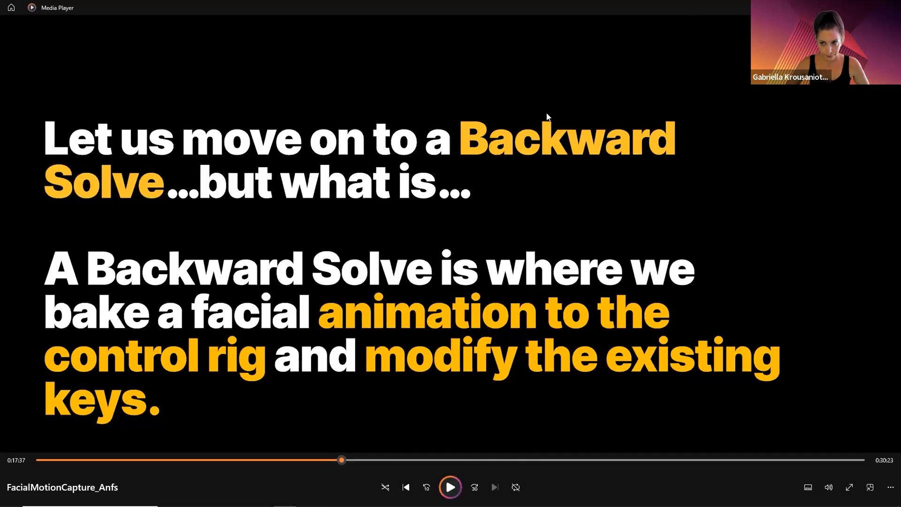
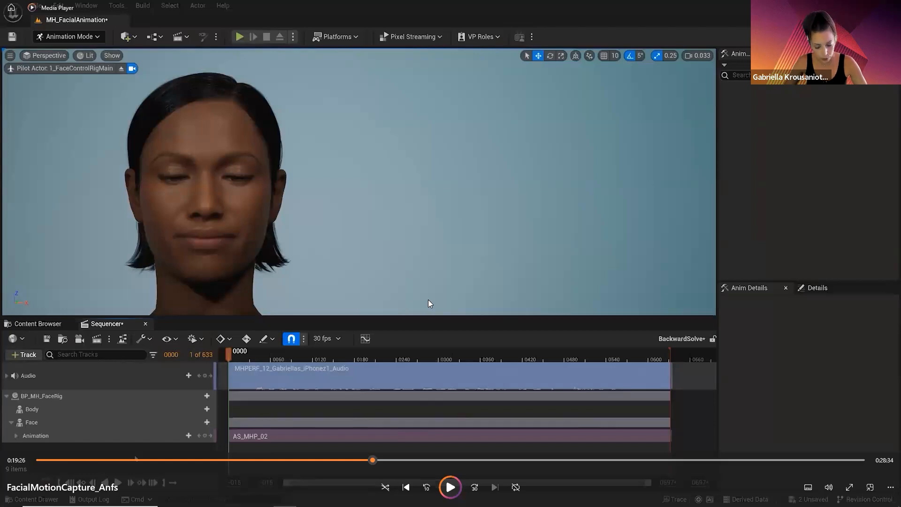
pyautogui.click(451, 487)
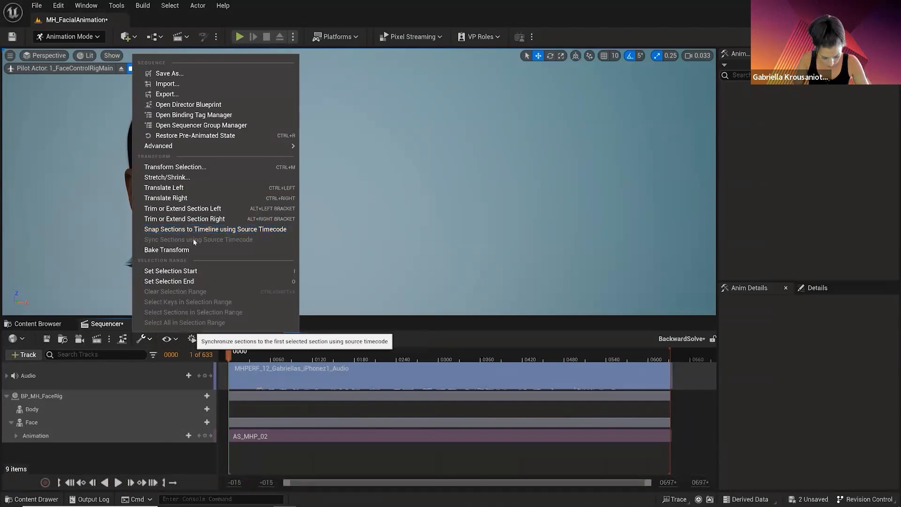
# Play the BackwardSolve sequence through to its end and return to frame 0.
pyautogui.click(167, 452)
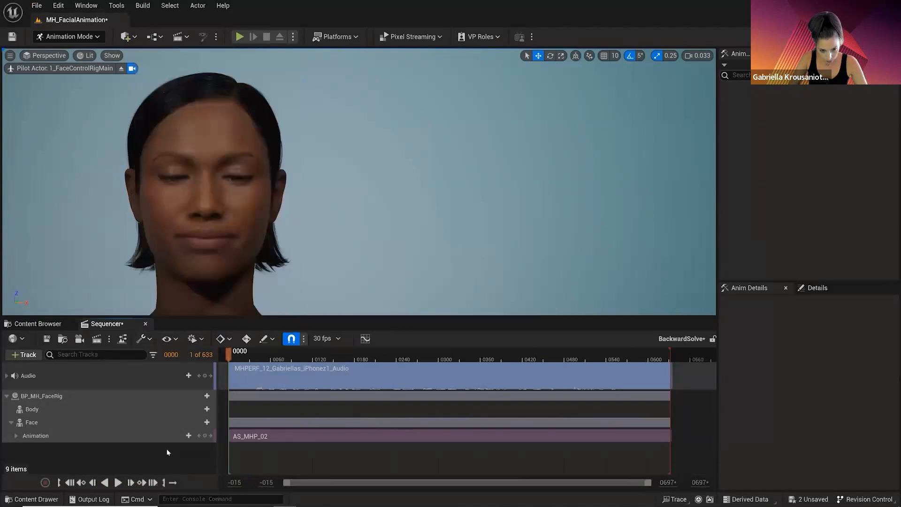
pyautogui.click(118, 482)
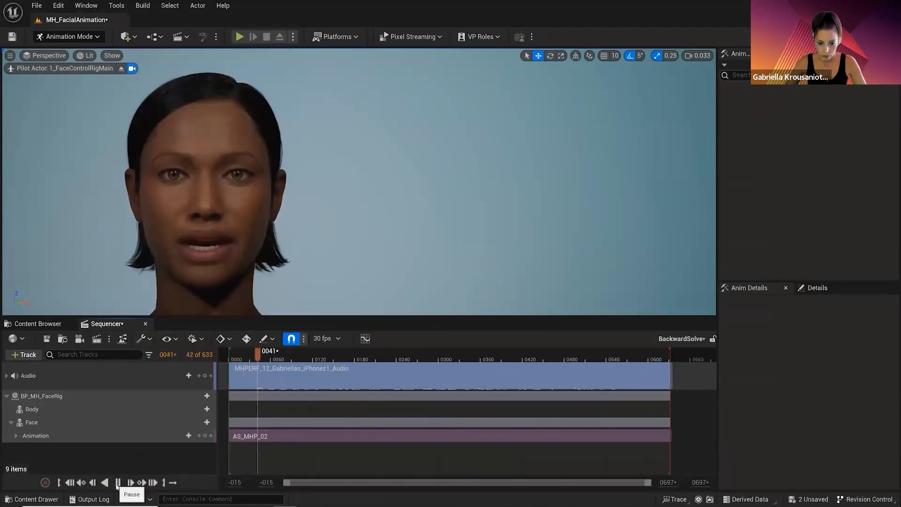
pyautogui.press('XF86AudioRaiseVolume')
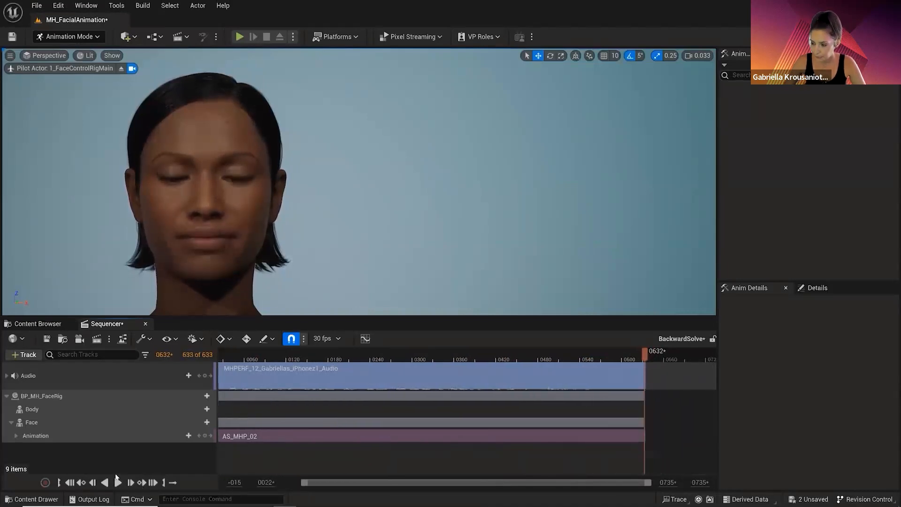
pyautogui.click(71, 483)
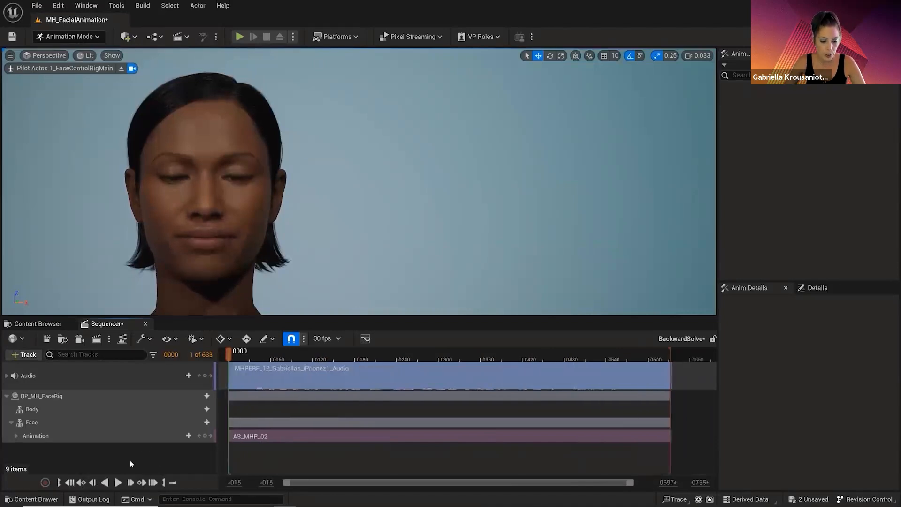
# Bake the Face animation to Face_ControlBoard_CtrlRig, reviewing the export options and leaving Reduce Keys off with a tolerance of 0.001.
pyautogui.rightClick(184, 423)
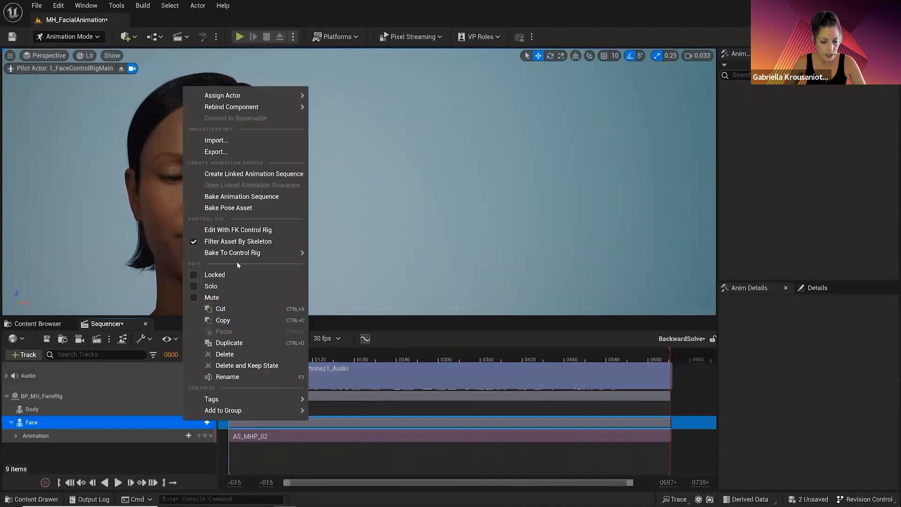
pyautogui.moveTo(237, 255)
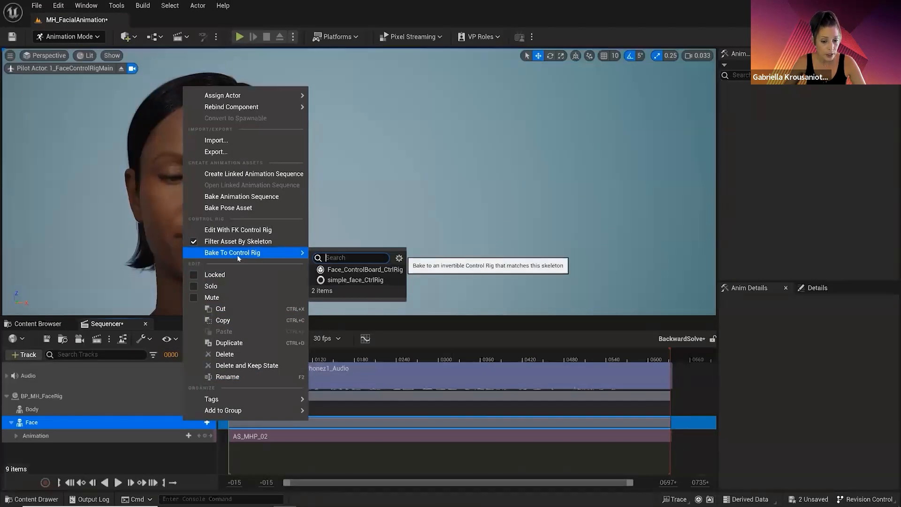
pyautogui.click(342, 268)
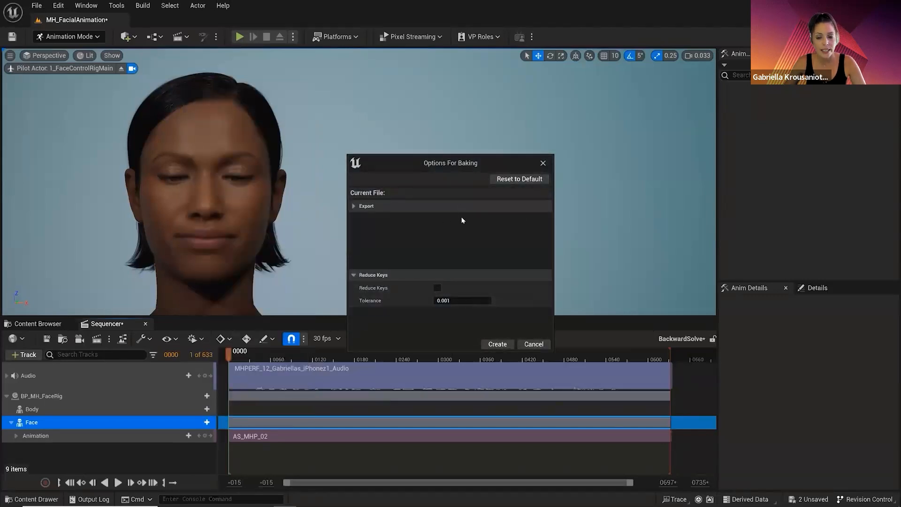
pyautogui.click(373, 207)
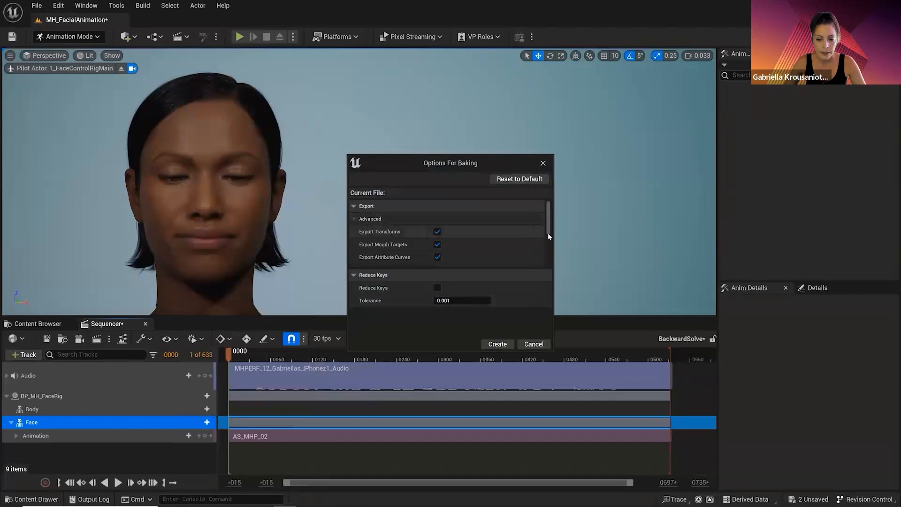
pyautogui.scroll(-3, 549, 234)
pyautogui.moveTo(554, 230); pyautogui.dragTo(557, 251)
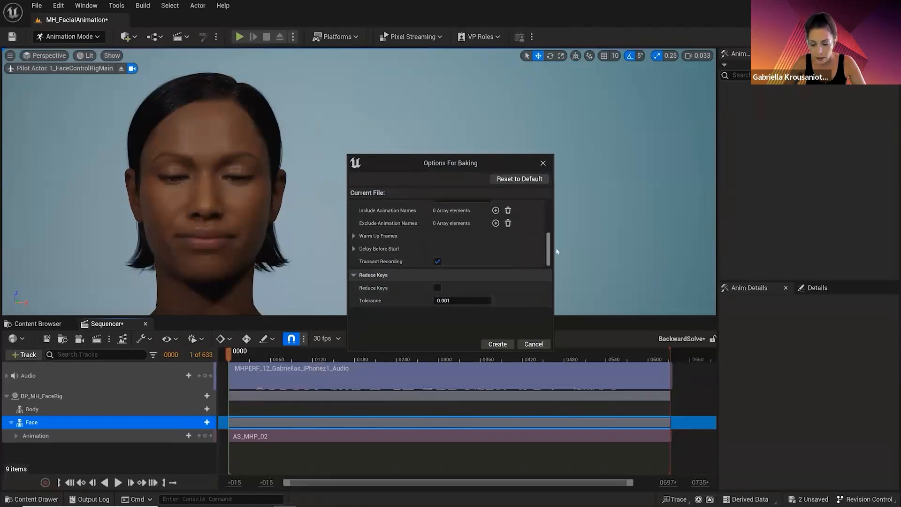
pyautogui.moveTo(443, 155); pyautogui.dragTo(443, 64)
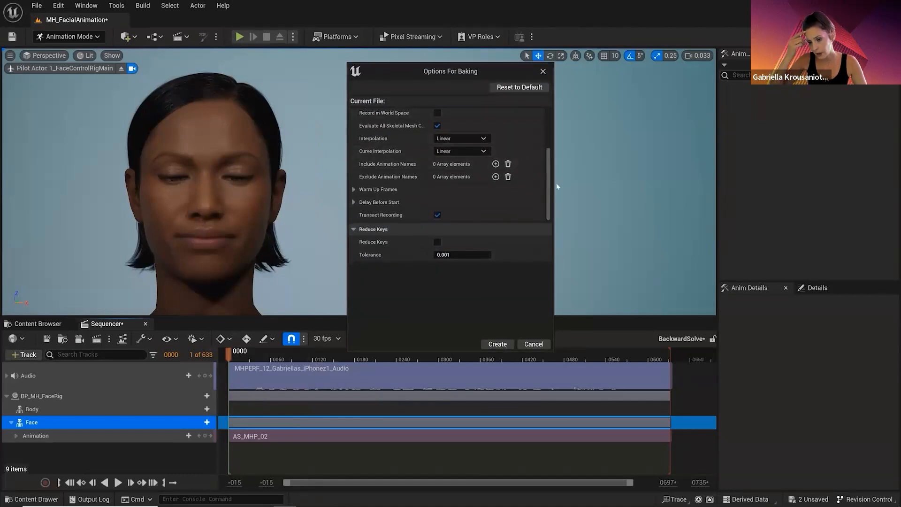
pyautogui.moveTo(548, 187)
pyautogui.mouseDown()
pyautogui.moveTo(538, 145)
pyautogui.moveTo(550, 143)
pyautogui.moveTo(552, 185)
pyautogui.mouseUp()
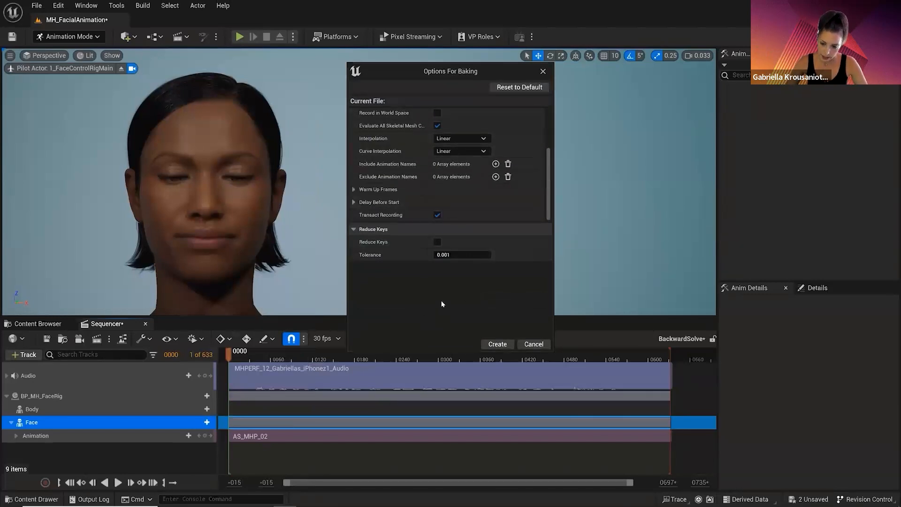
pyautogui.click(497, 344)
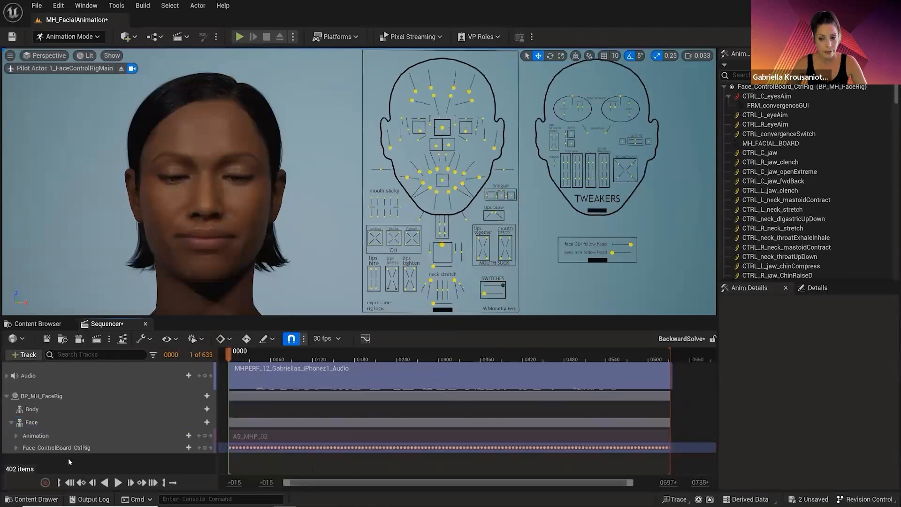
# Expand the Face_ControlBoard_CtrlRig track and look through the baked keys on its individual controls.
pyautogui.click(16, 447)
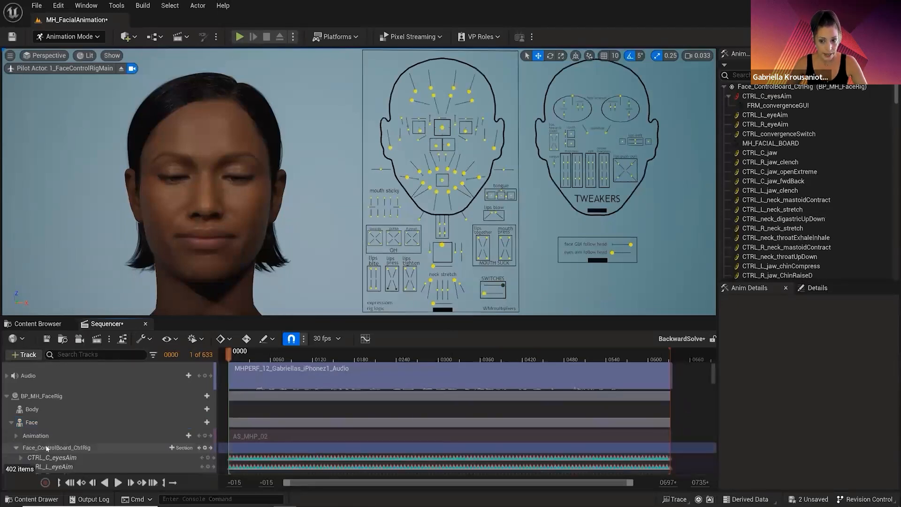
pyautogui.scroll(-3, 157, 432)
pyautogui.scroll(-6, 158, 430)
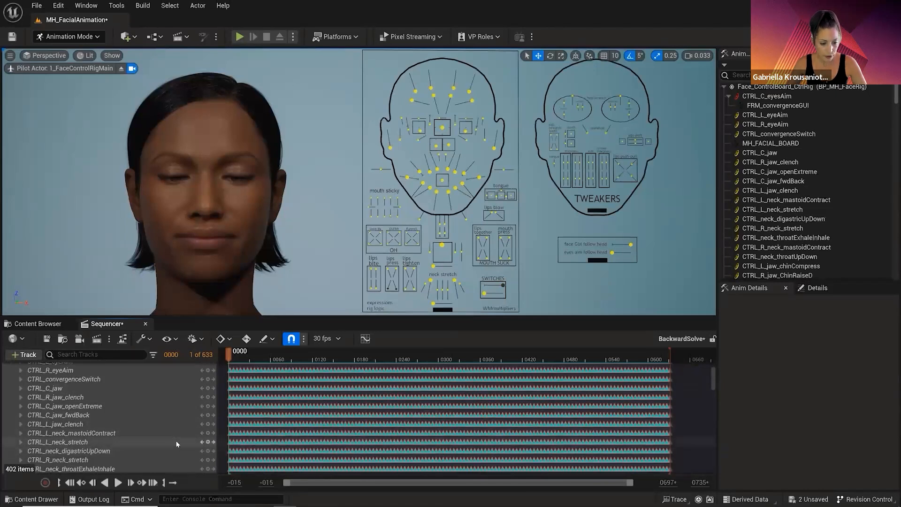
pyautogui.scroll(8, 172, 443)
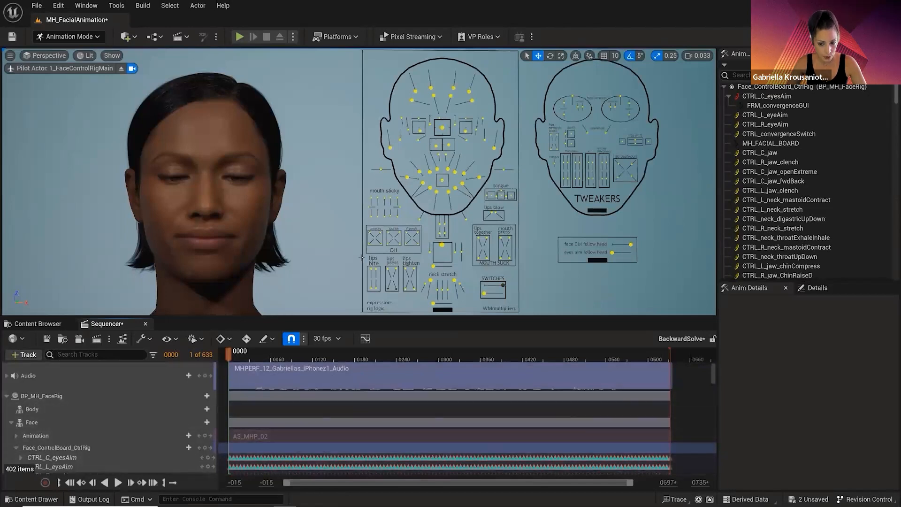
# Play the baked facial animation on the control rig, stop it and move the playhead to frame 362.
pyautogui.click(118, 483)
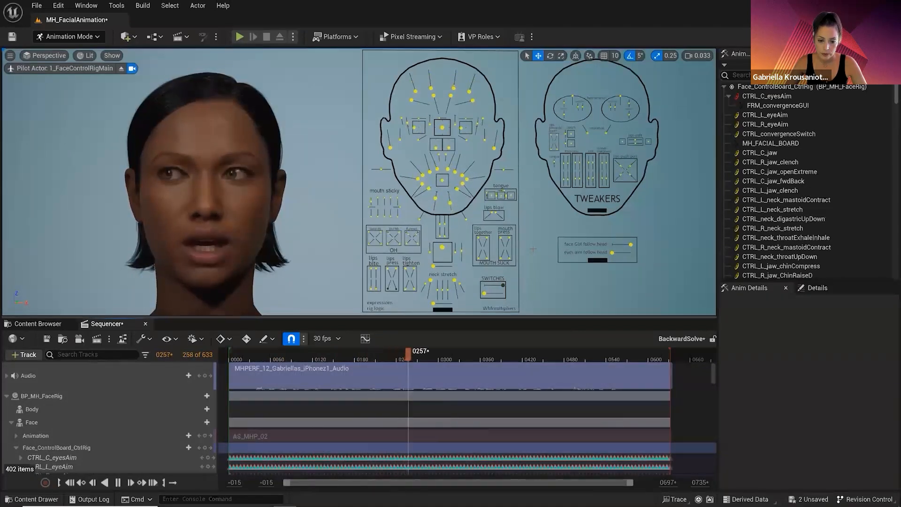
pyautogui.click(118, 482)
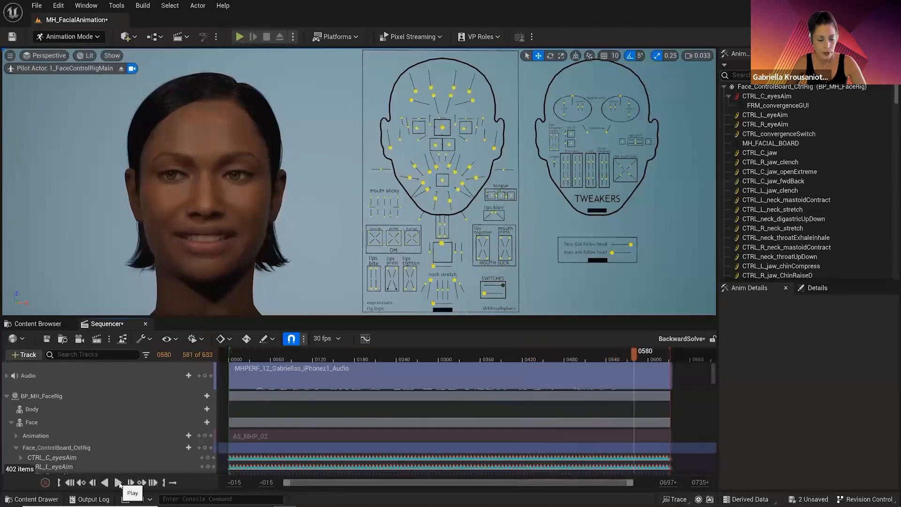
pyautogui.click(434, 359)
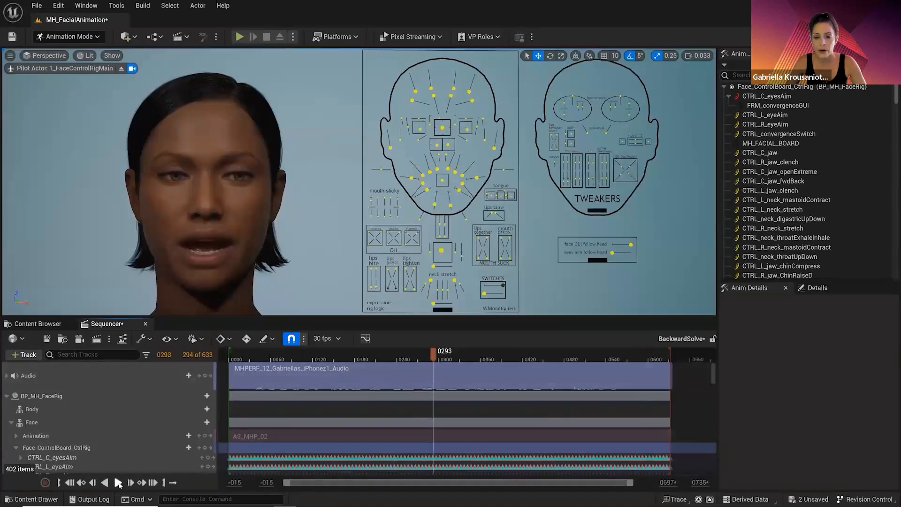
pyautogui.click(482, 359)
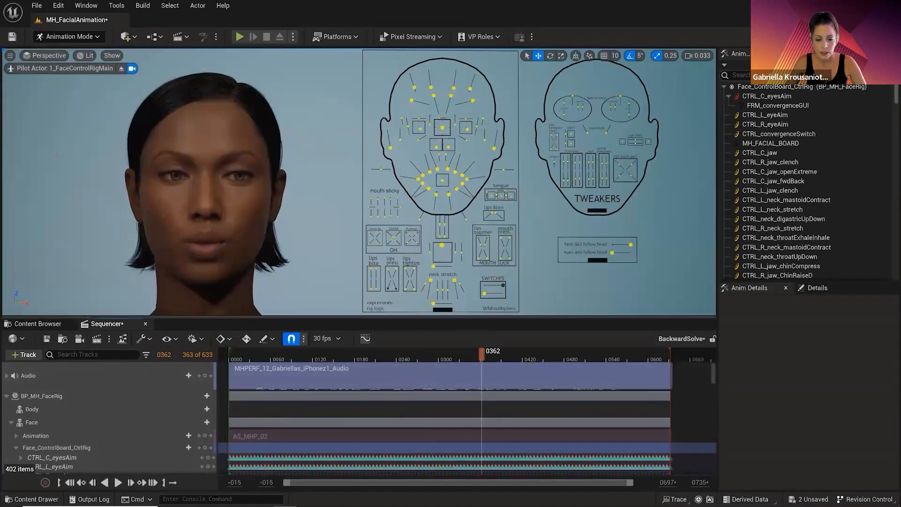
# Switch the viewport to a side-by-side two-pane layout and narrow the pane showing the close-up side camera.
pyautogui.click(9, 56)
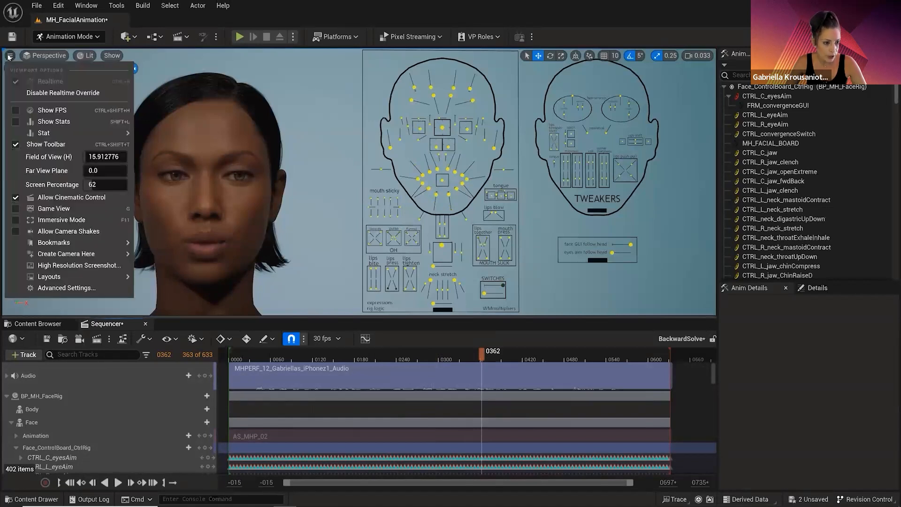
pyautogui.moveTo(69, 277)
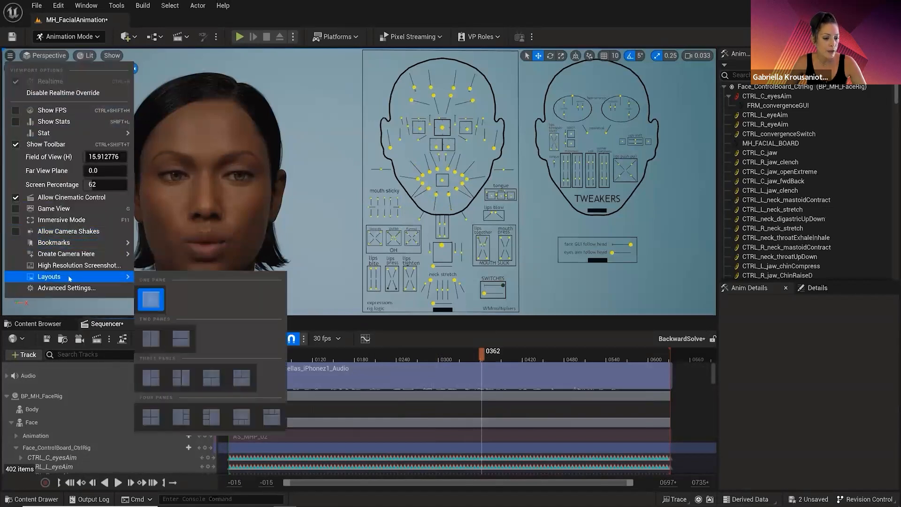
pyautogui.click(151, 338)
pyautogui.moveTo(358, 220); pyautogui.dragTo(234, 223)
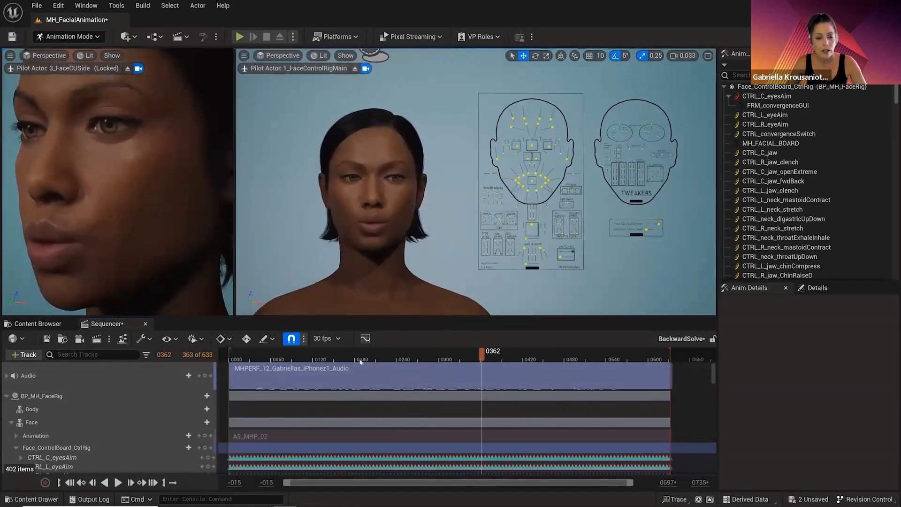
# Step the playhead back frame by frame to frame 342 to examine the mouth shapes.
pyautogui.click(92, 482)
pyautogui.click(92, 483)
pyautogui.click(92, 482)
pyautogui.click(93, 483)
pyautogui.click(92, 483)
pyautogui.click(93, 482)
pyautogui.click(92, 482)
pyautogui.click(93, 483)
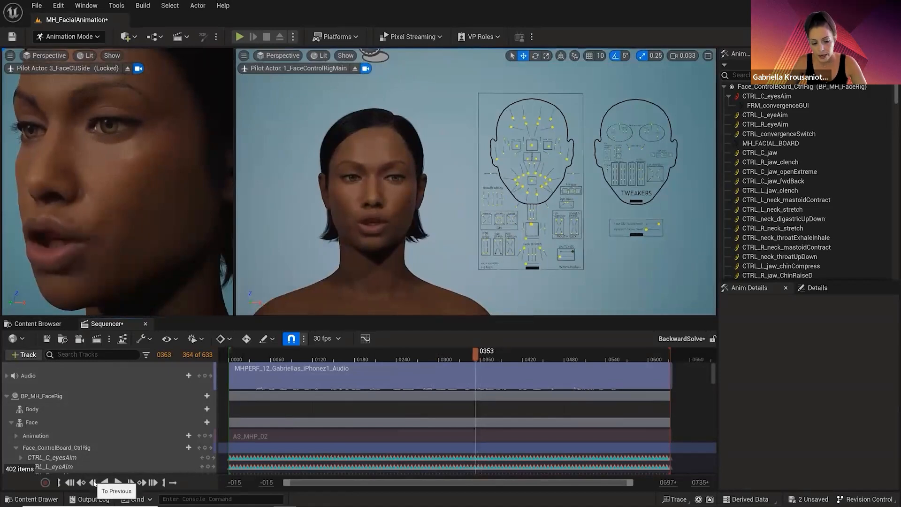
pyautogui.click(94, 483)
pyautogui.click(93, 482)
pyautogui.click(94, 483)
pyautogui.click(93, 482)
pyautogui.click(94, 483)
pyautogui.click(93, 483)
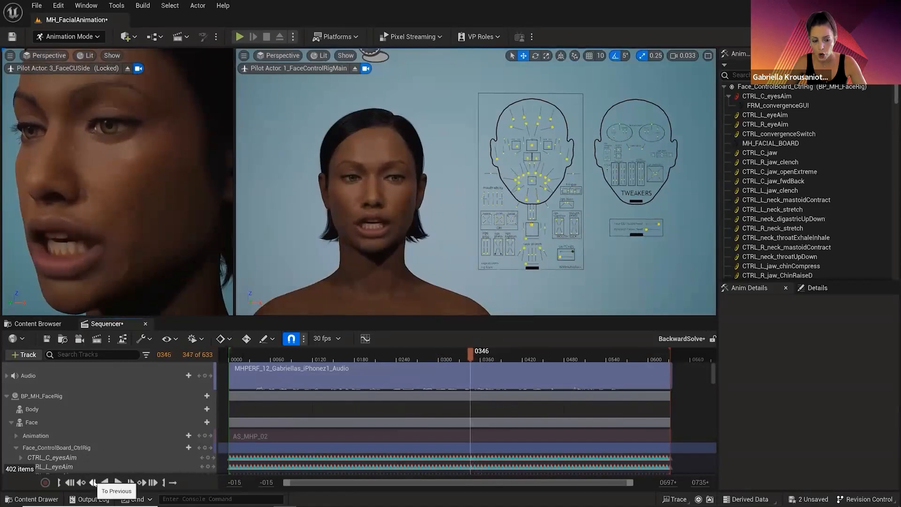
pyautogui.click(93, 483)
pyautogui.click(93, 482)
pyautogui.click(93, 483)
pyautogui.click(94, 482)
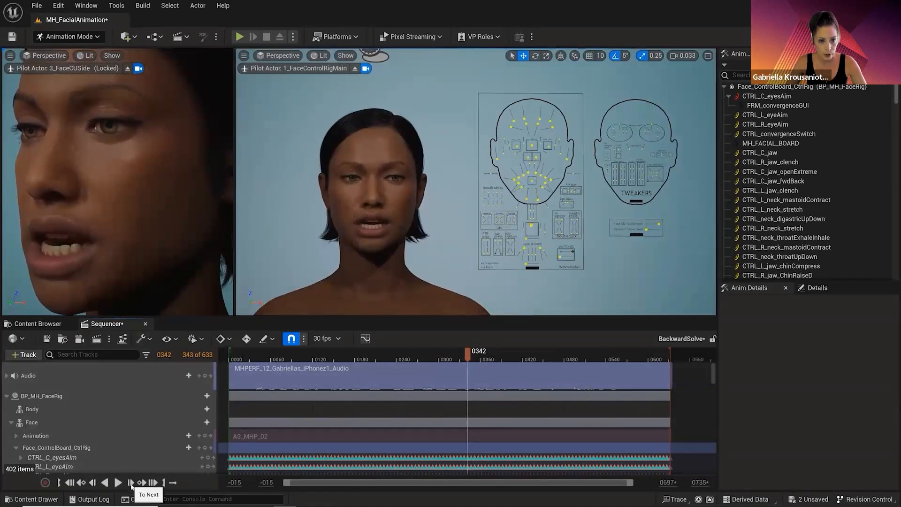
# Enlarge the face and control board view, step between frames 342 and 348, and mark frame 343.
pyautogui.keyDown('alt'); pyautogui.moveTo(477, 182); pyautogui.dragTo(507, 182, button='right'); pyautogui.keyUp('alt')
pyautogui.keyDown('alt'); pyautogui.moveTo(507, 182); pyautogui.dragTo(474, 182, button='middle'); pyautogui.keyUp('alt')
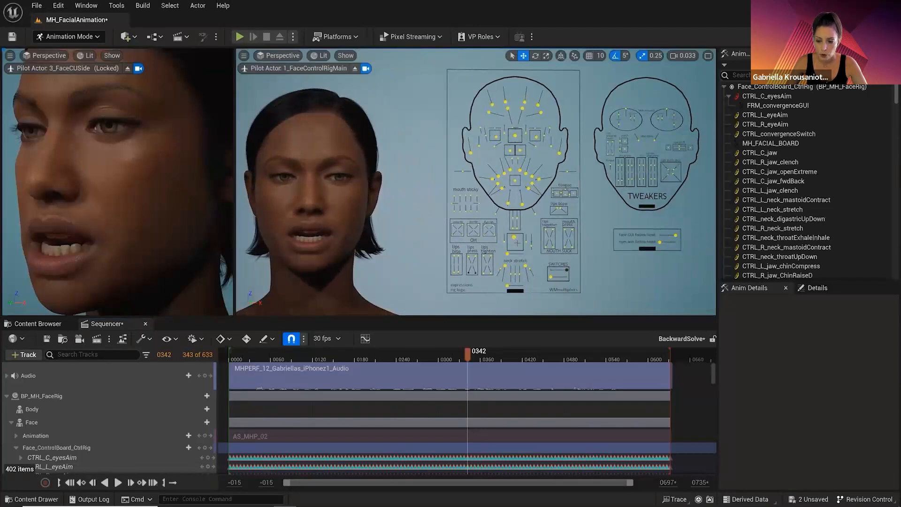
pyautogui.click(130, 482)
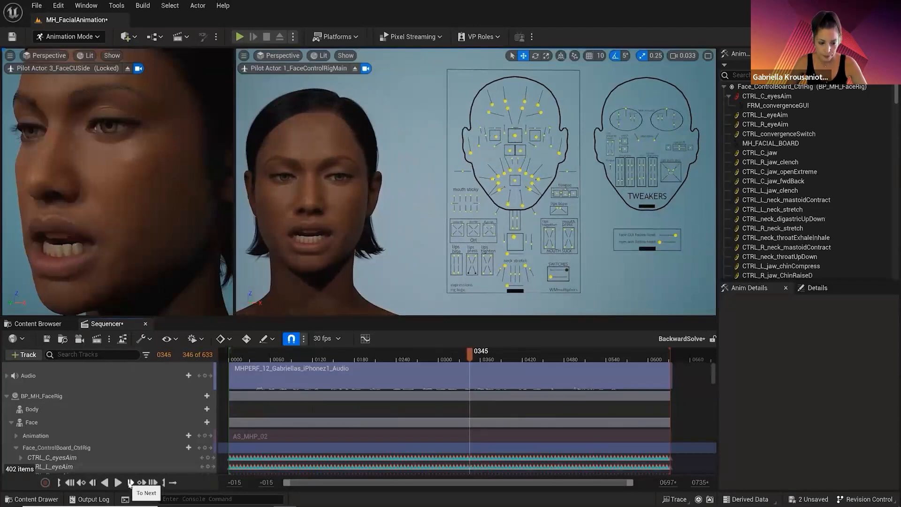
pyautogui.click(130, 483)
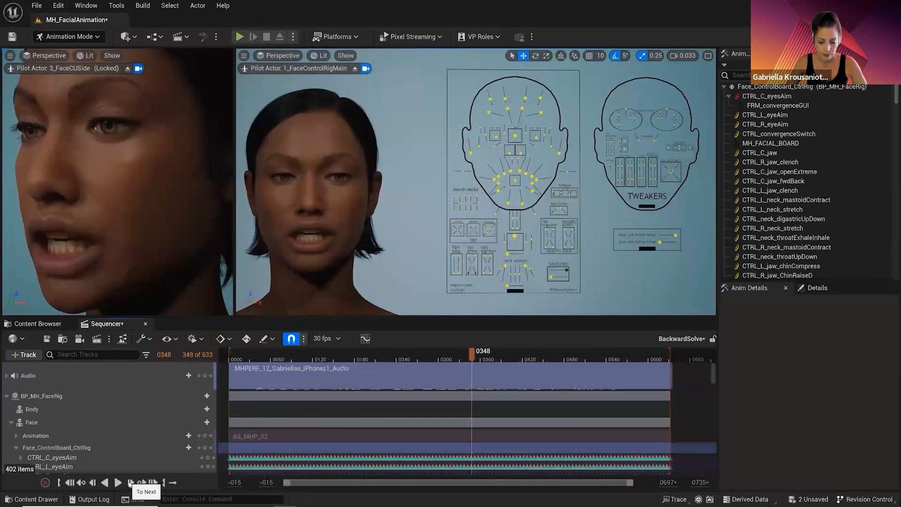
pyautogui.click(93, 482)
pyautogui.click(93, 482)
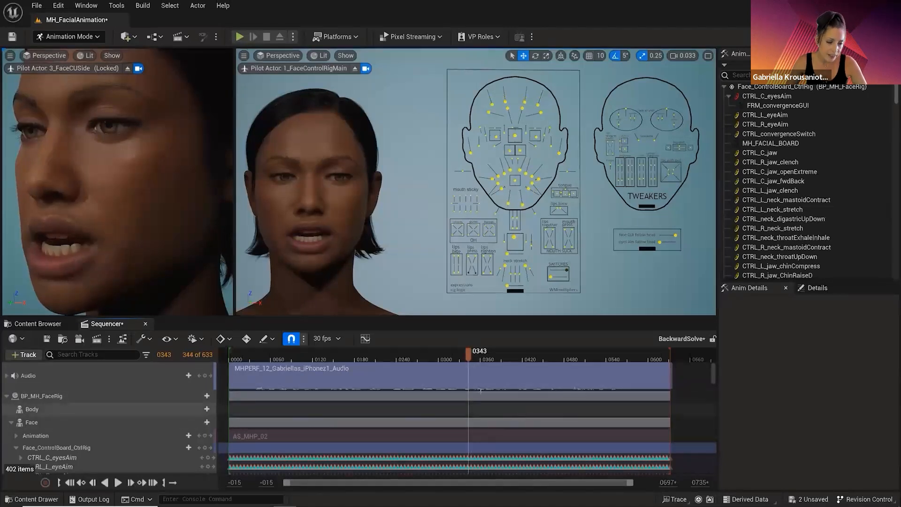
# Advance the playhead frame by frame to frame 351 and mark that frame on the timeline.
pyautogui.click(131, 484)
pyautogui.click(131, 484)
pyautogui.click(132, 483)
pyautogui.click(132, 484)
pyautogui.click(132, 483)
pyautogui.click(131, 484)
pyautogui.click(131, 483)
pyautogui.click(131, 483)
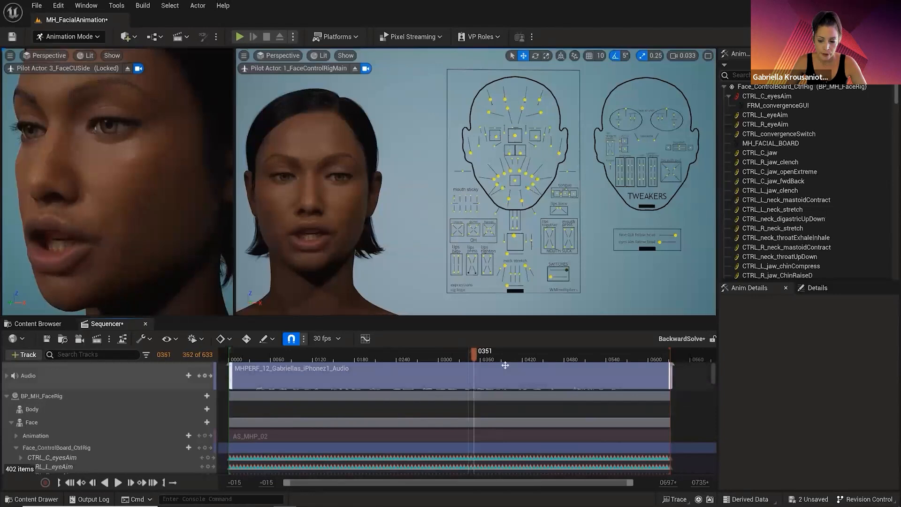
pyautogui.keyDown('ctrl'); pyautogui.scroll(8, 505, 393); pyautogui.keyUp('ctrl')
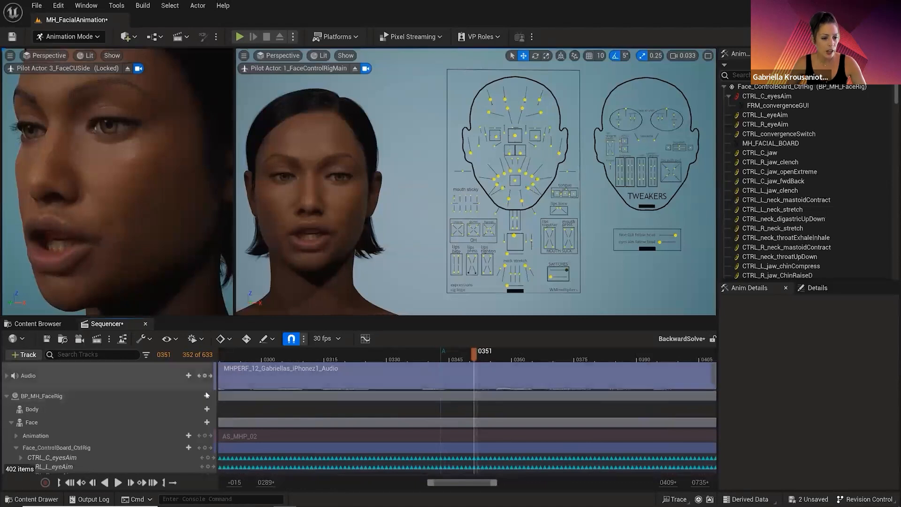
# Step the playhead back frame by frame to frame 329 and mark that frame on the timeline.
pyautogui.click(92, 483)
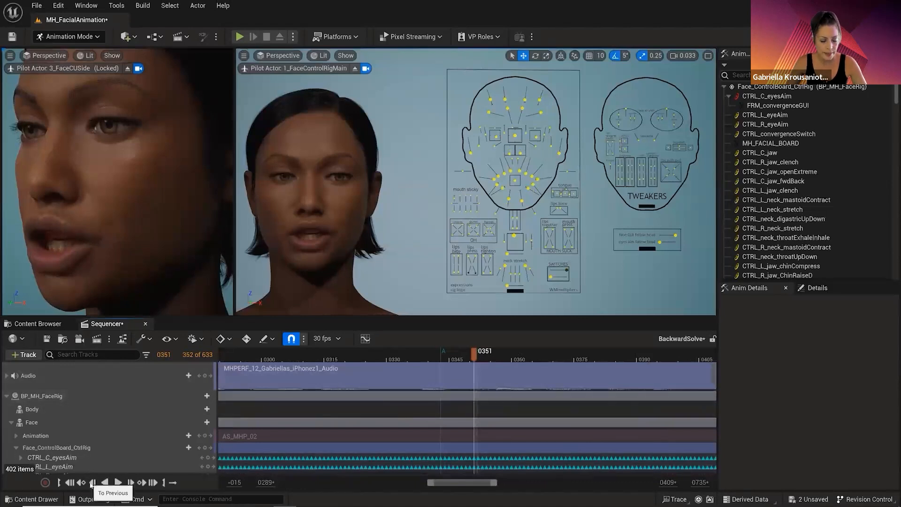
pyautogui.click(91, 483)
pyautogui.click(92, 483)
pyautogui.click(91, 483)
pyautogui.click(92, 483)
pyautogui.click(91, 483)
pyautogui.click(91, 483)
pyautogui.click(91, 483)
pyautogui.click(91, 483)
pyautogui.click(92, 483)
pyautogui.click(91, 483)
pyautogui.click(91, 483)
pyautogui.click(92, 483)
pyautogui.click(91, 483)
pyautogui.click(91, 484)
pyautogui.click(92, 483)
pyautogui.click(92, 483)
pyautogui.click(92, 483)
pyautogui.click(92, 483)
pyautogui.click(92, 483)
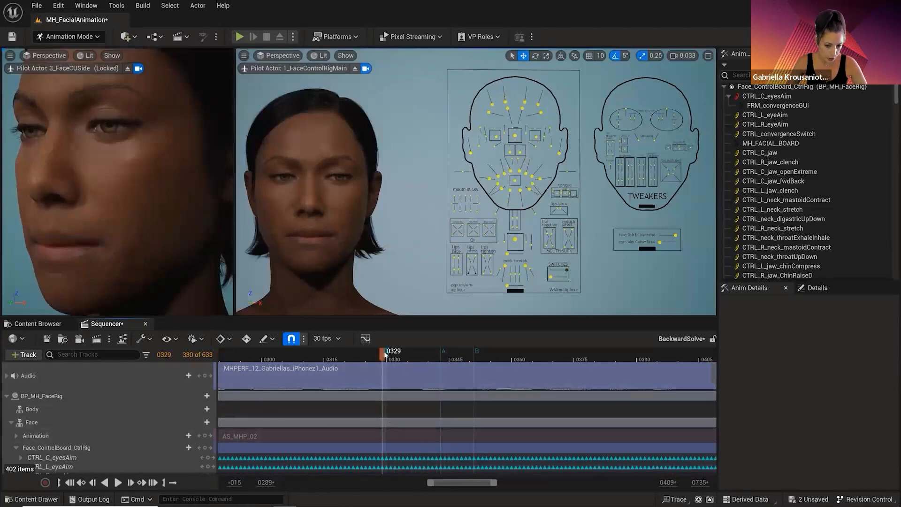
# Scrub from the mark at frame 343 to frame 351, select CTRL_C_jaw and open its animation curves in the curve editor.
pyautogui.moveTo(382, 357); pyautogui.dragTo(440, 368)
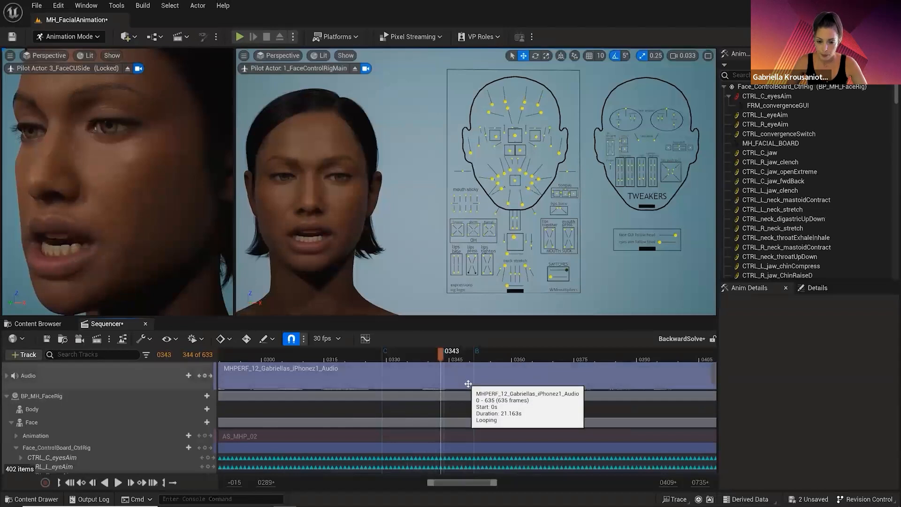
pyautogui.moveTo(442, 355); pyautogui.dragTo(474, 358)
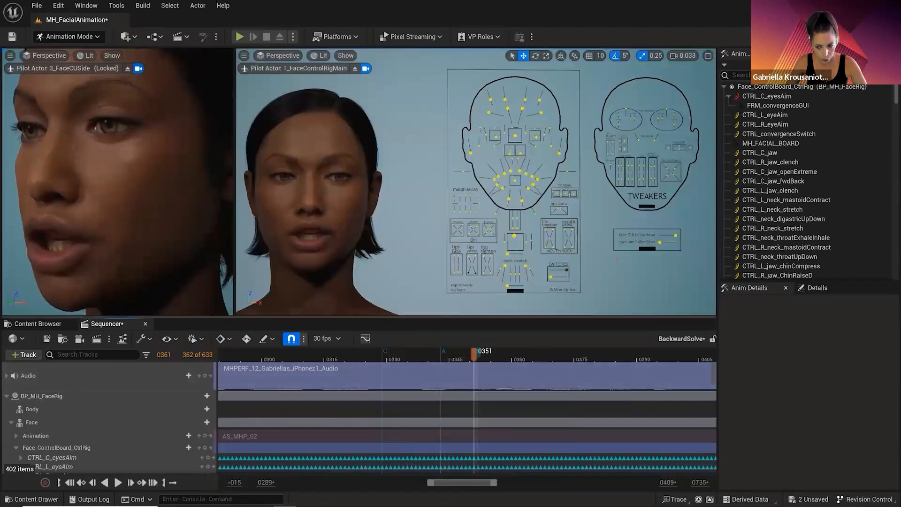
pyautogui.click(514, 235)
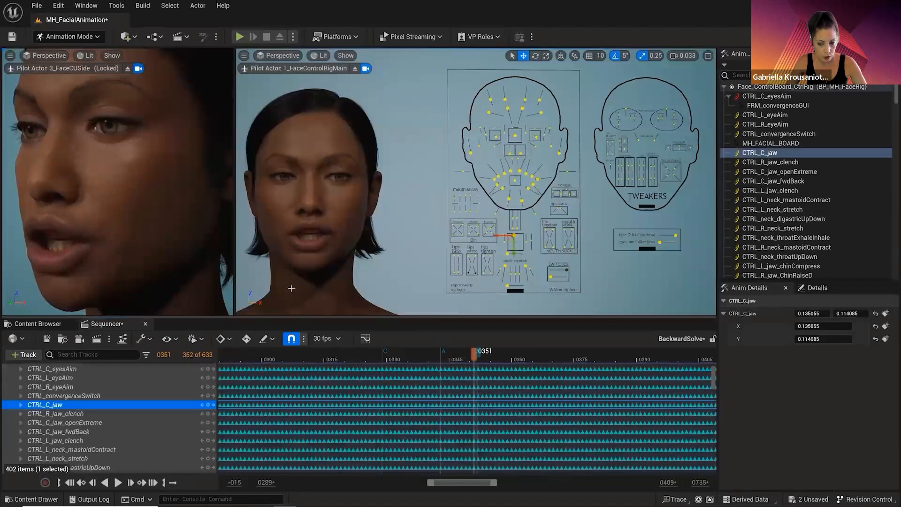
pyautogui.click(21, 405)
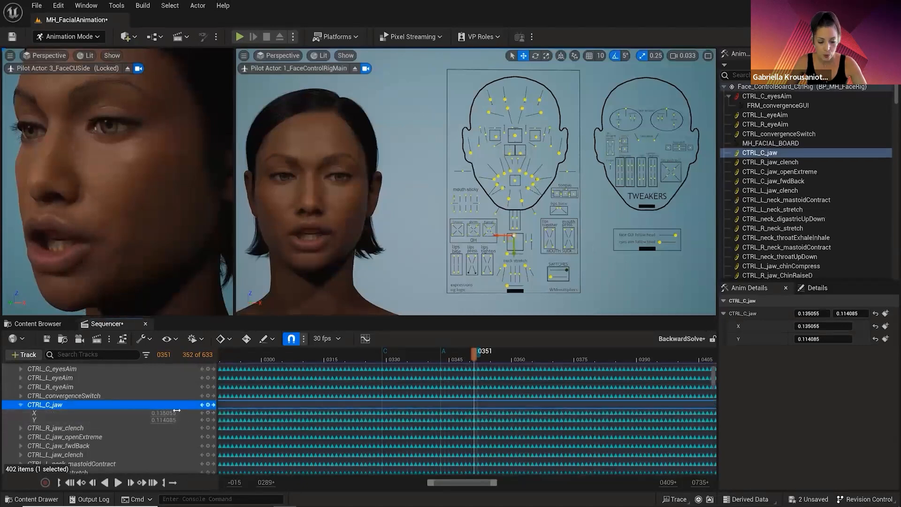
pyautogui.click(365, 339)
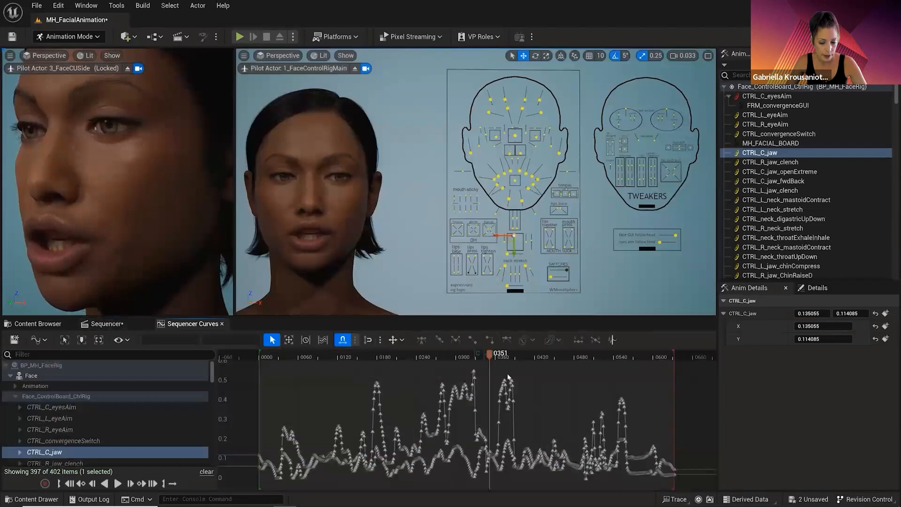
pyautogui.scroll(-3, 122, 415)
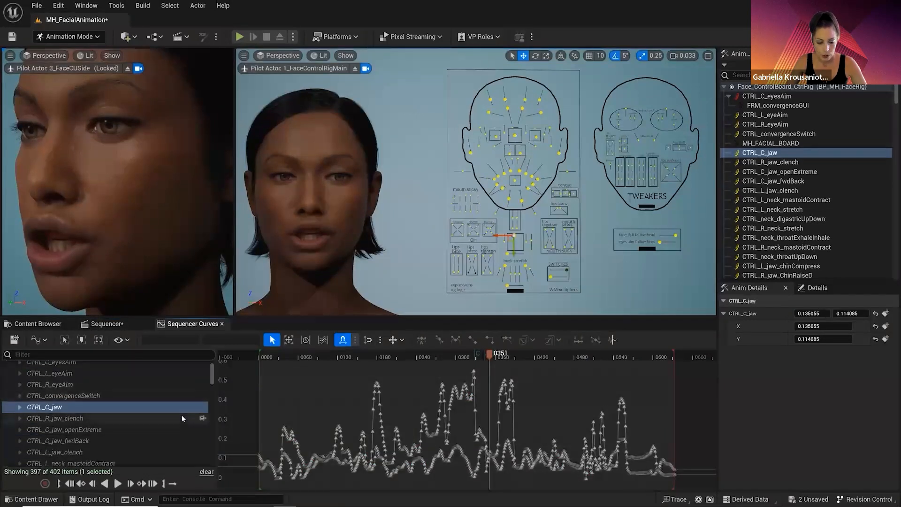
# Isolate the Y curve of CTRL_C_jaw in the curve editor and frame its keys around frame 351.
pyautogui.click(19, 407)
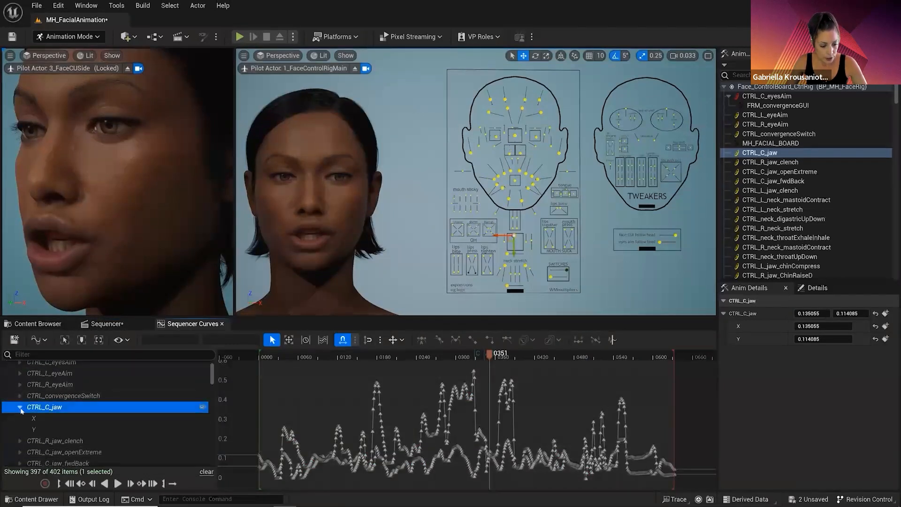
pyautogui.click(82, 418)
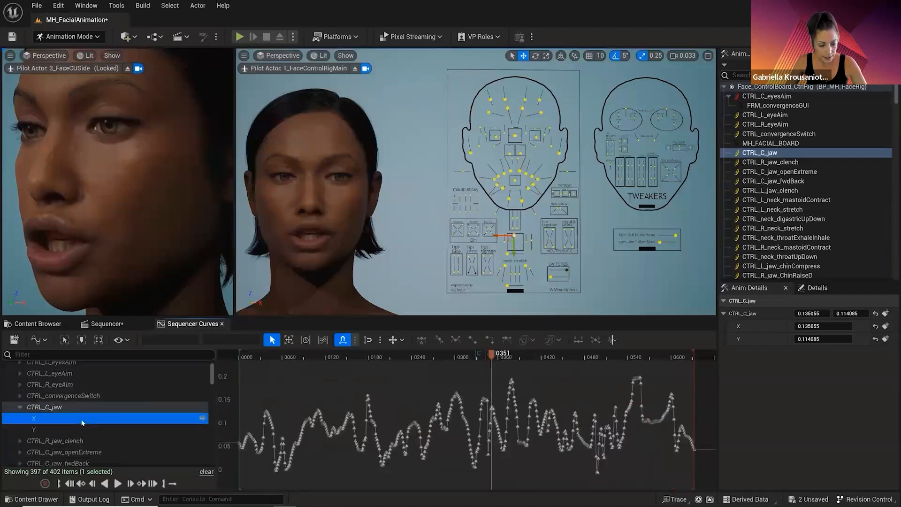
pyautogui.click(85, 429)
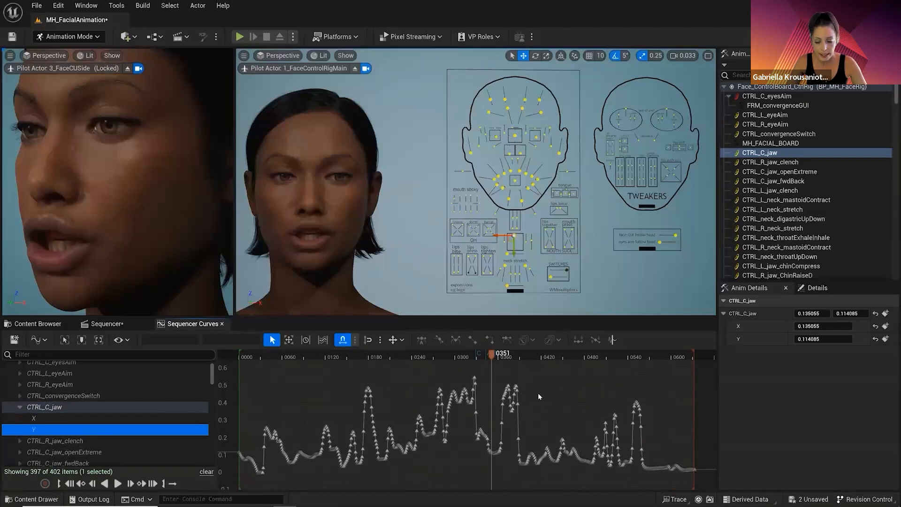
pyautogui.scroll(-1, 538, 392)
pyautogui.scroll(2, 538, 393)
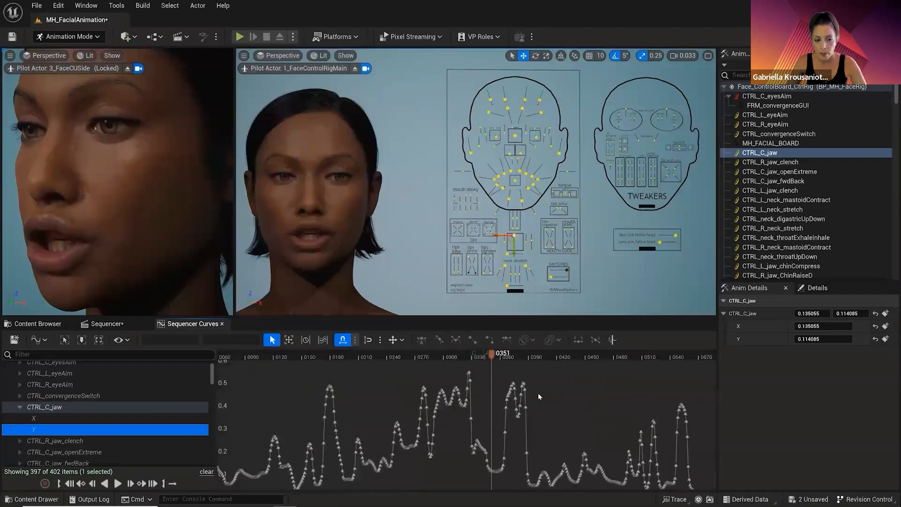
pyautogui.moveTo(567, 399); pyautogui.dragTo(513, 390, button='right')
pyautogui.scroll(-2, 512, 392)
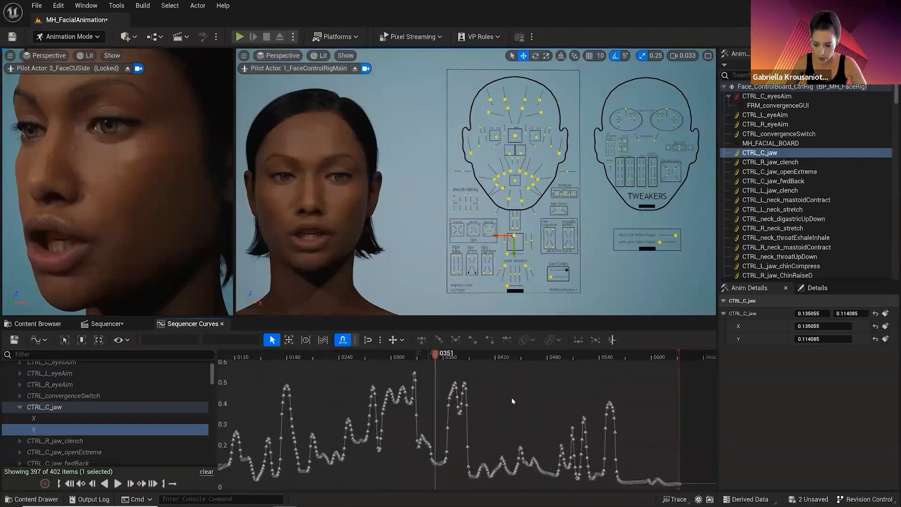
pyautogui.moveTo(380, 363); pyautogui.dragTo(398, 387)
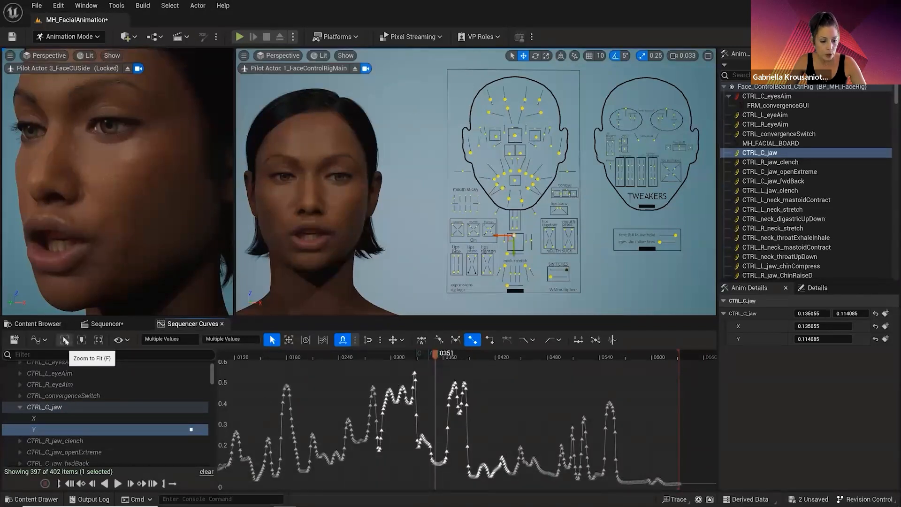
pyautogui.click(65, 340)
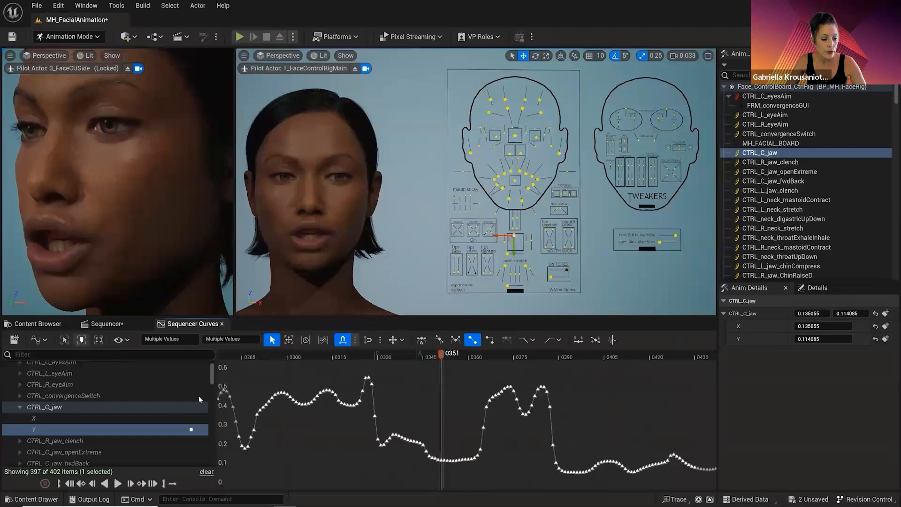
pyautogui.click(506, 465)
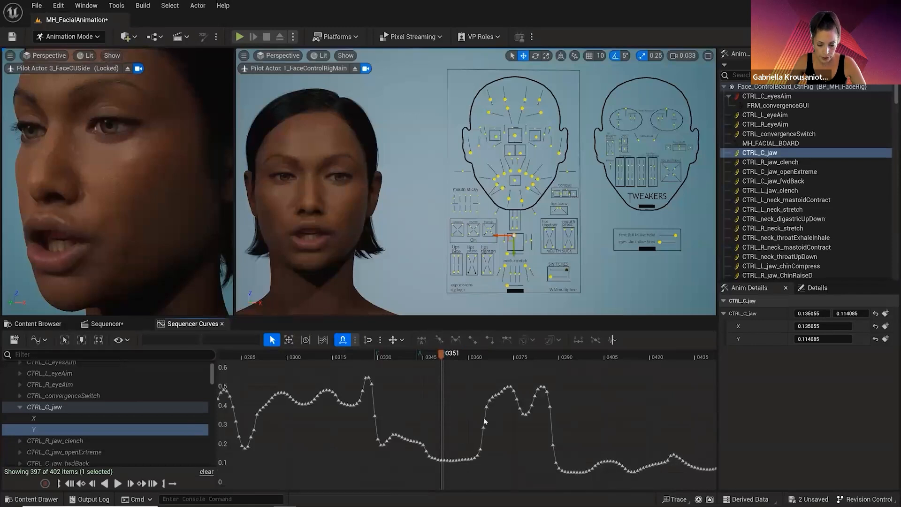
# Lock key movement to Y only and adjust the jaw's Y key at frame 343 to about 0.208.
pyautogui.moveTo(441, 355); pyautogui.dragTo(419, 358)
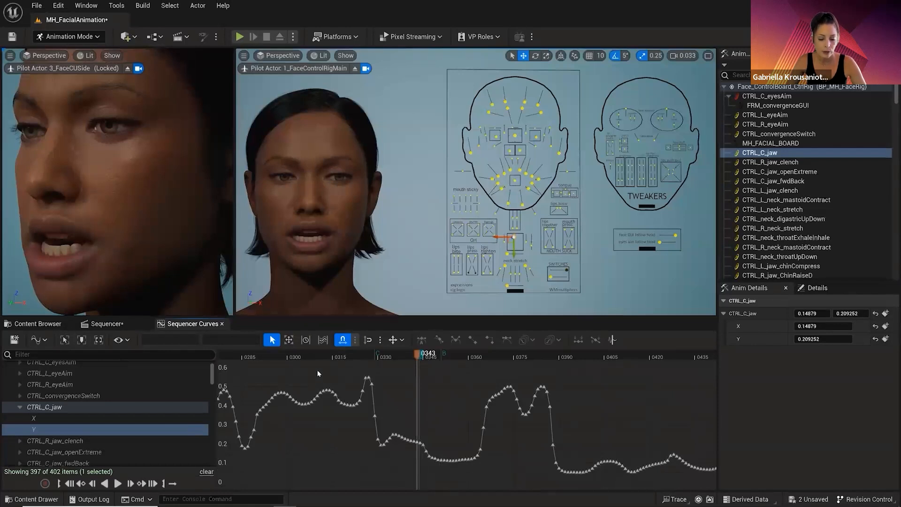
pyautogui.click(401, 340)
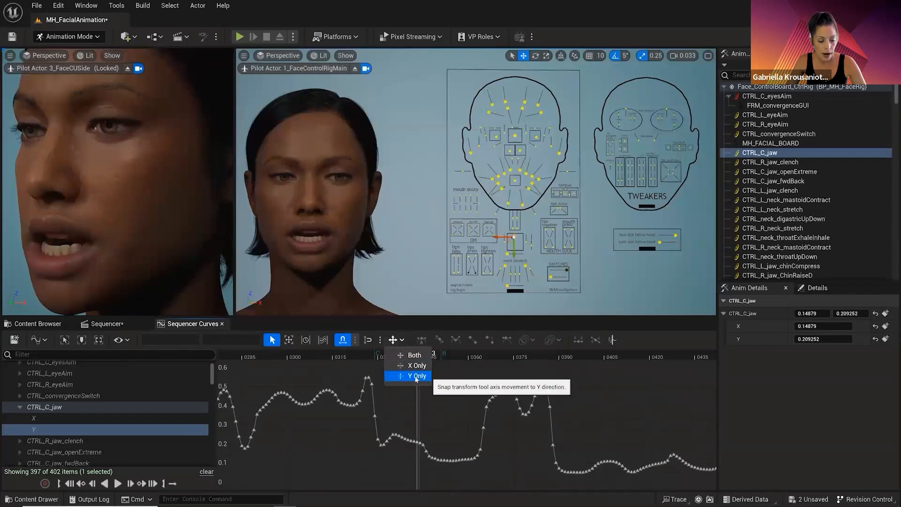
pyautogui.click(416, 377)
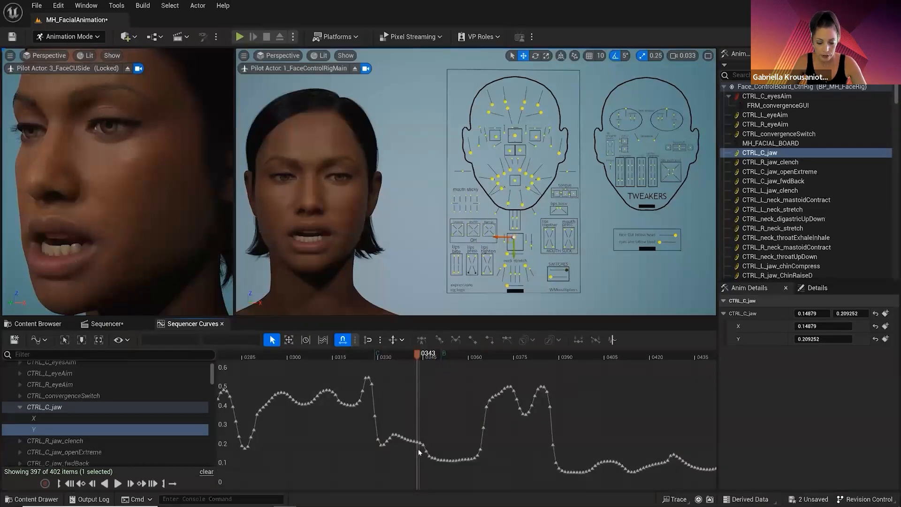
pyautogui.moveTo(417, 443)
pyautogui.mouseDown()
pyautogui.moveTo(416, 393)
pyautogui.moveTo(425, 474)
pyautogui.moveTo(428, 444)
pyautogui.mouseUp()
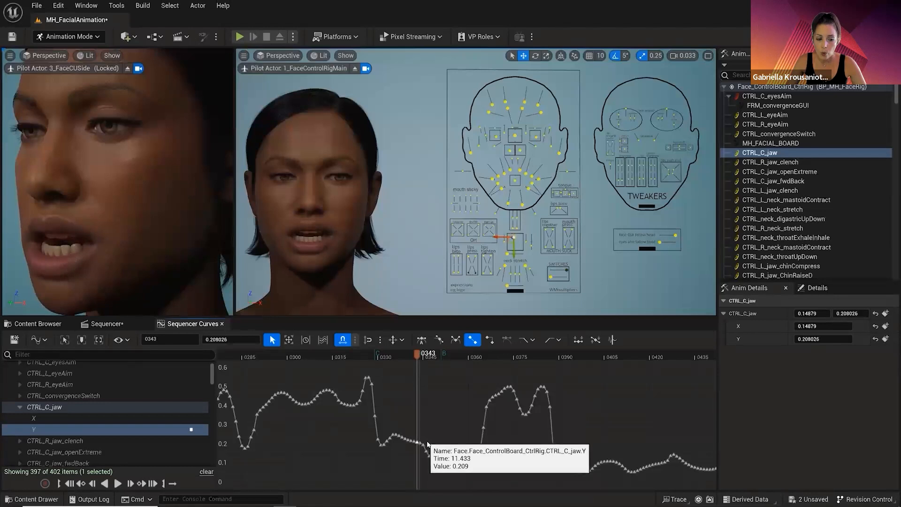
pyautogui.click(442, 421)
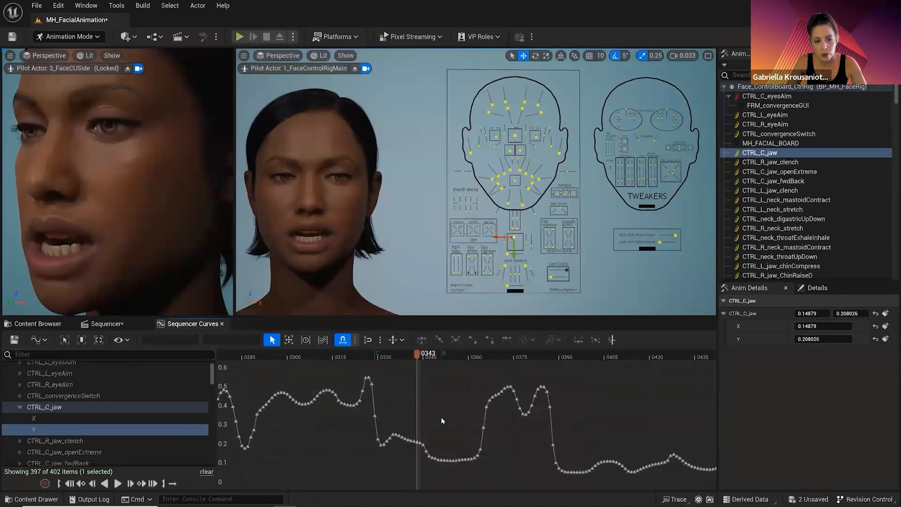
# Isolate the X curve of CTRL_C_jaw and frame its keys around frame 343.
pyautogui.click(160, 419)
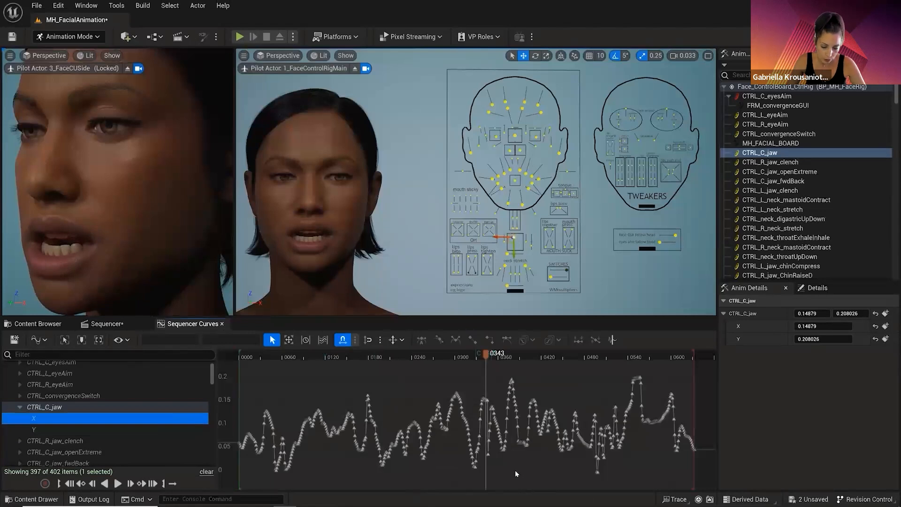
pyautogui.moveTo(518, 466); pyautogui.dragTo(467, 462, button='right')
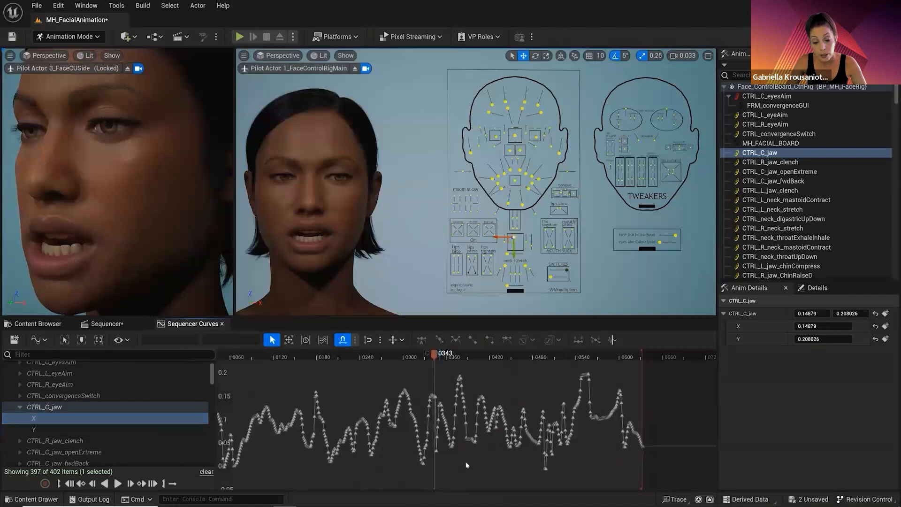
pyautogui.moveTo(394, 362); pyautogui.dragTo(478, 477)
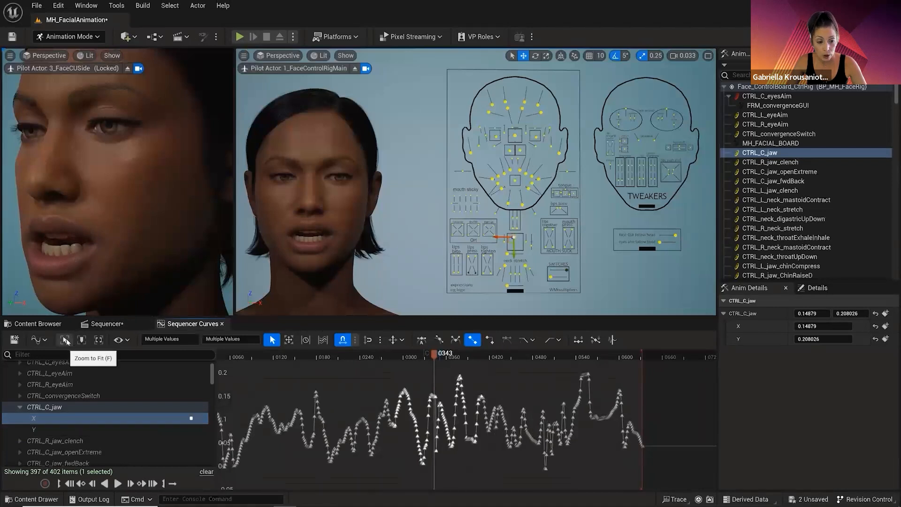
pyautogui.click(65, 340)
pyautogui.click(521, 466)
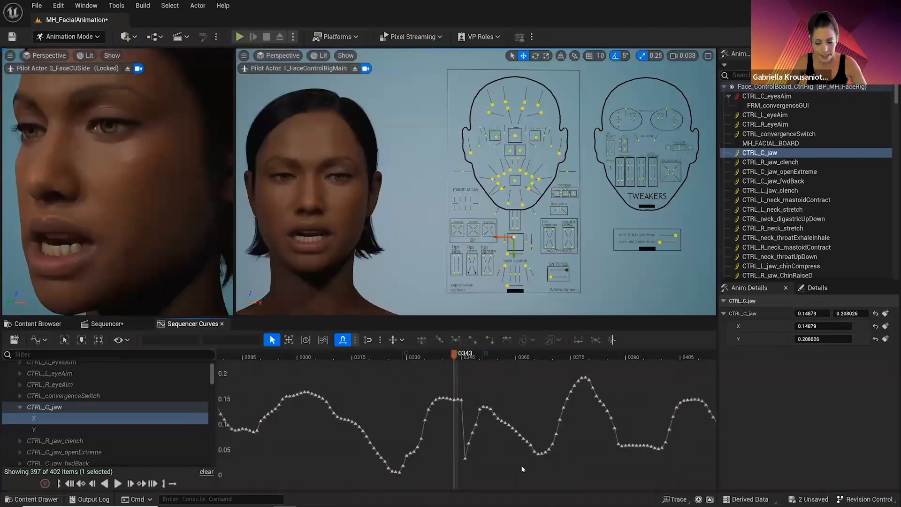
# Try raising the jaw's X key at frame 346 to about 0.063 and compare it with frame 345.
pyautogui.moveTo(453, 355); pyautogui.dragTo(466, 358)
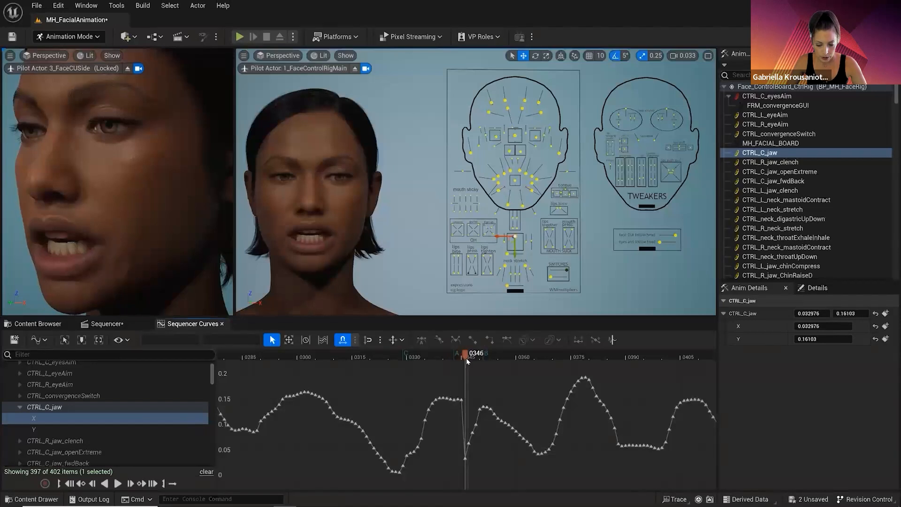
pyautogui.click(465, 458)
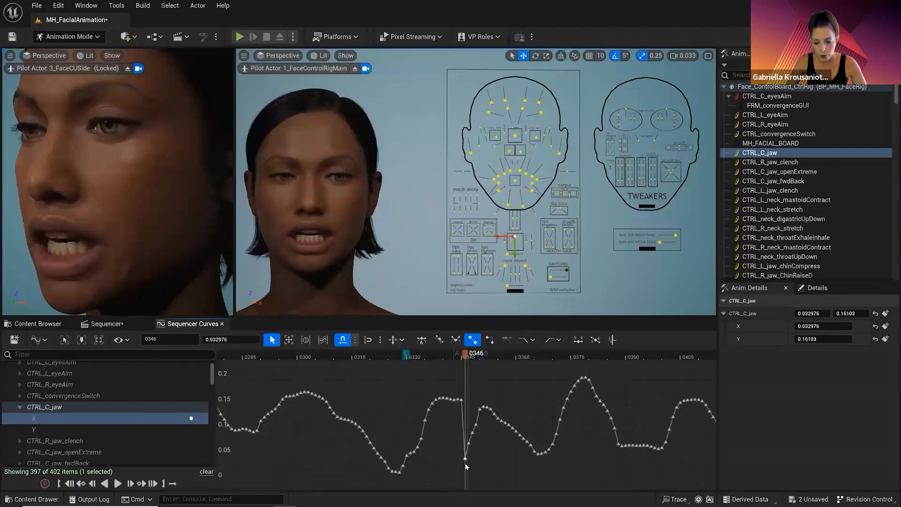
pyautogui.moveTo(465, 459)
pyautogui.mouseDown()
pyautogui.moveTo(465, 347)
pyautogui.moveTo(474, 451)
pyautogui.moveTo(470, 408)
pyautogui.moveTo(469, 444)
pyautogui.mouseUp()
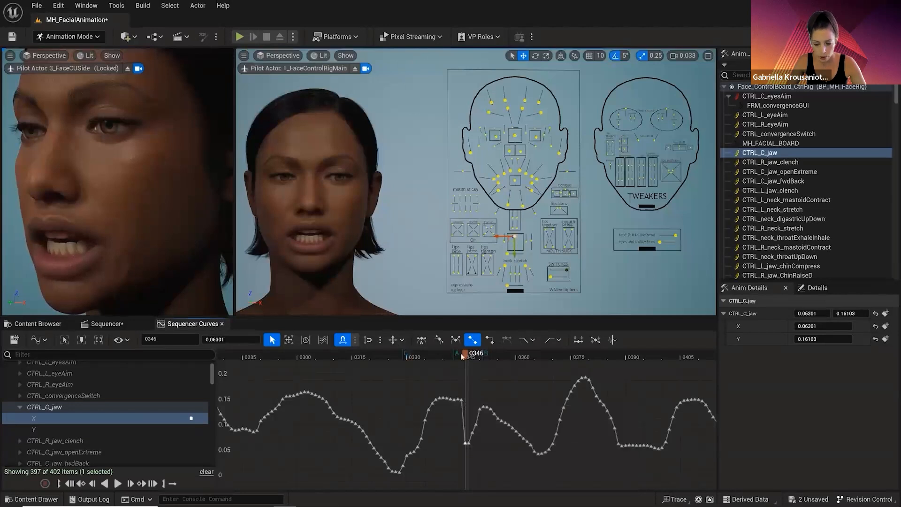
pyautogui.moveTo(463, 356); pyautogui.dragTo(463, 374)
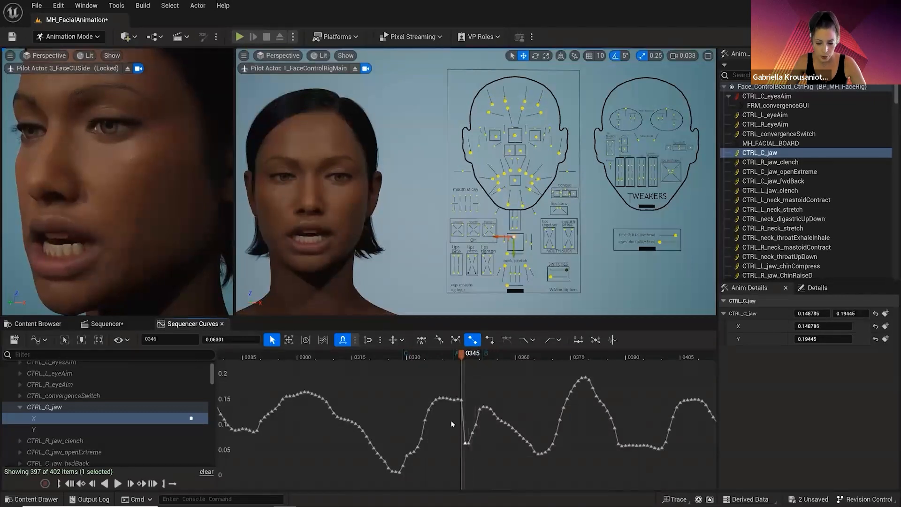
pyautogui.moveTo(473, 445); pyautogui.dragTo(452, 446)
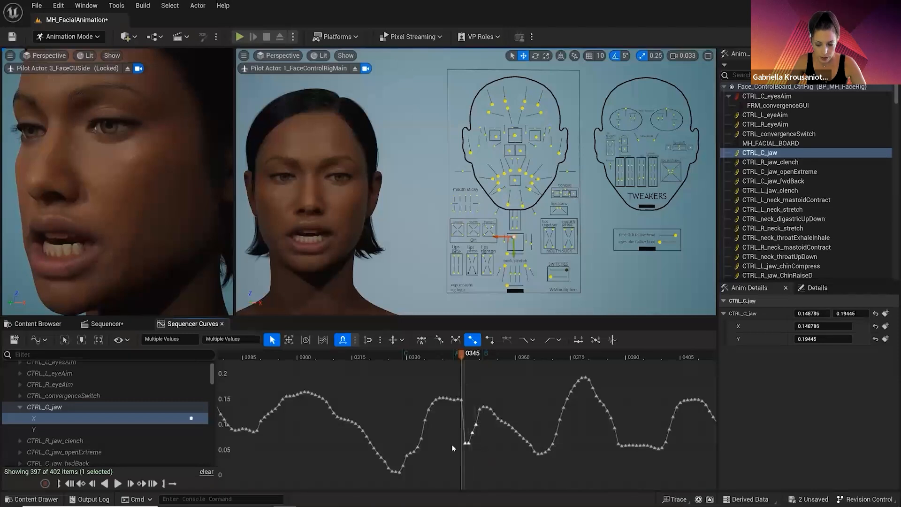
pyautogui.click(475, 458)
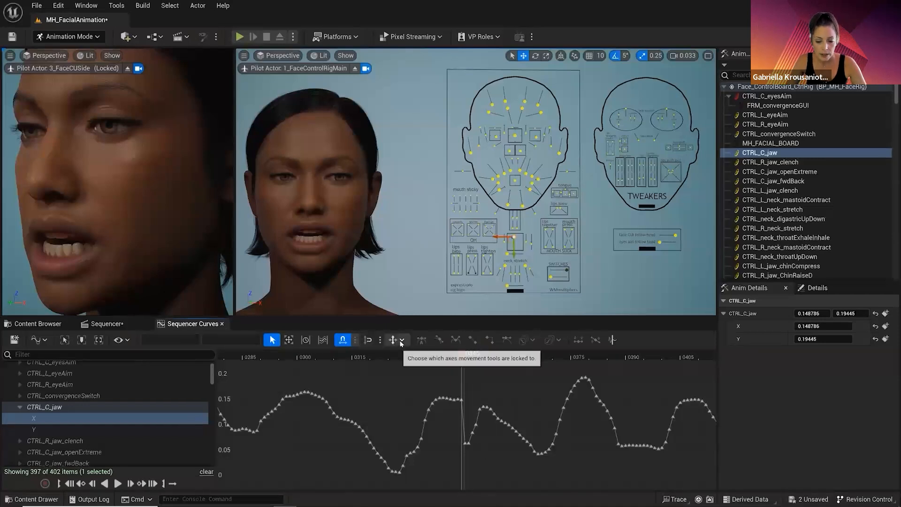
# Raise the jaw's X keys at frames 346 and 347 to about 0.148, level with the preceding keys.
pyautogui.click(466, 358)
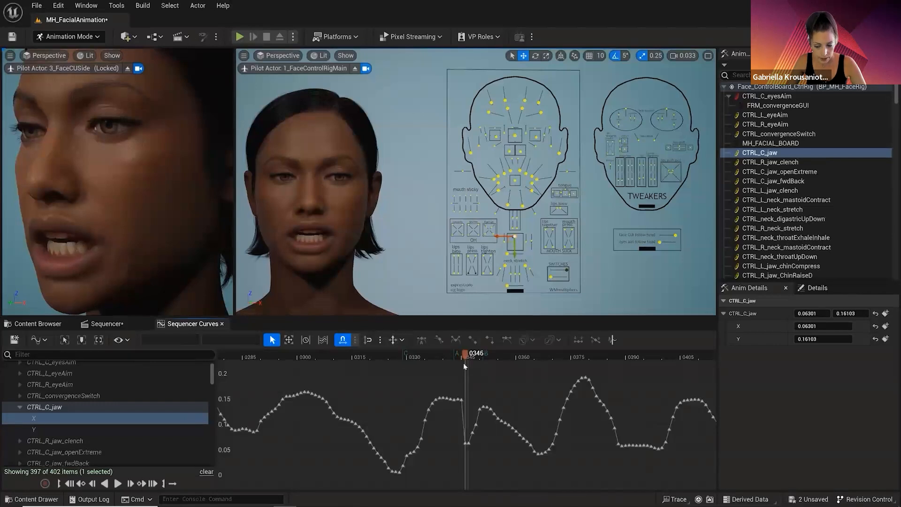
pyautogui.click(466, 442)
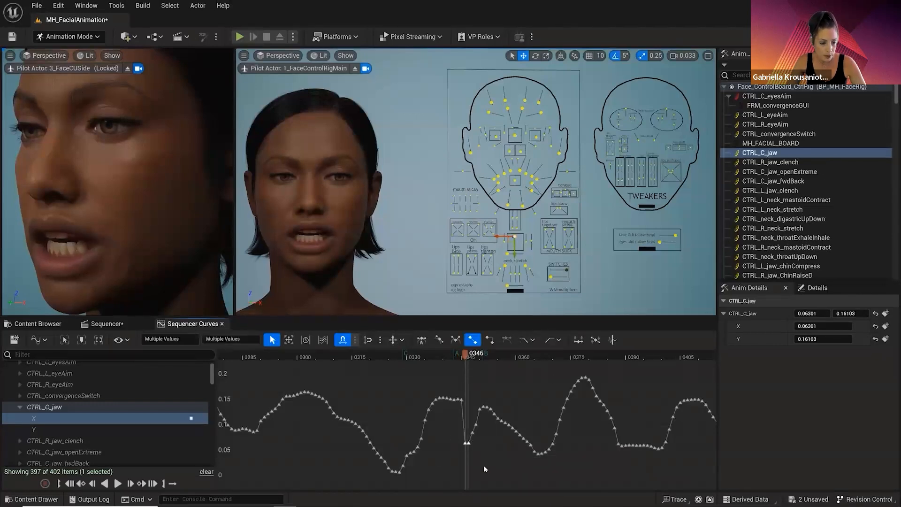
pyautogui.moveTo(467, 444); pyautogui.dragTo(466, 399)
pyautogui.click(459, 418)
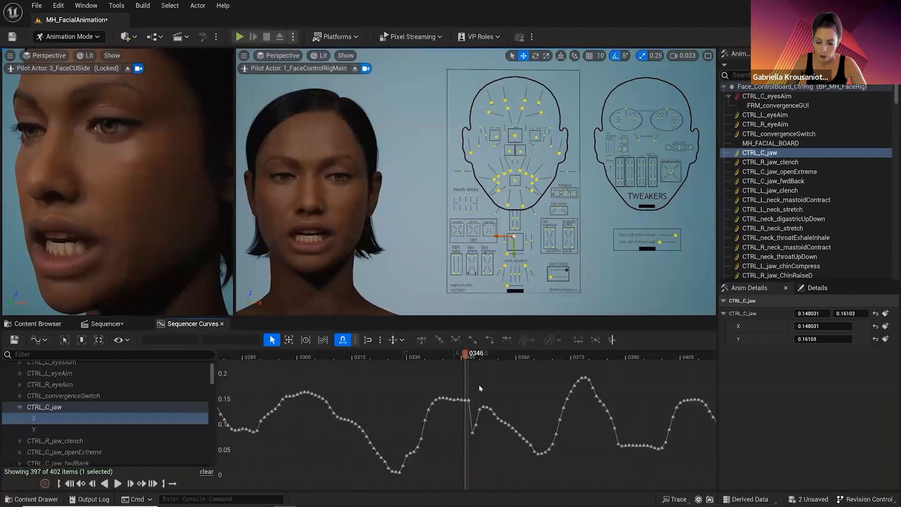
# Raise the jaw's X keys at frames 348 and 349 to about 0.145 and 0.138, and scrub back to frame 347.
pyautogui.moveTo(465, 357); pyautogui.dragTo(472, 356)
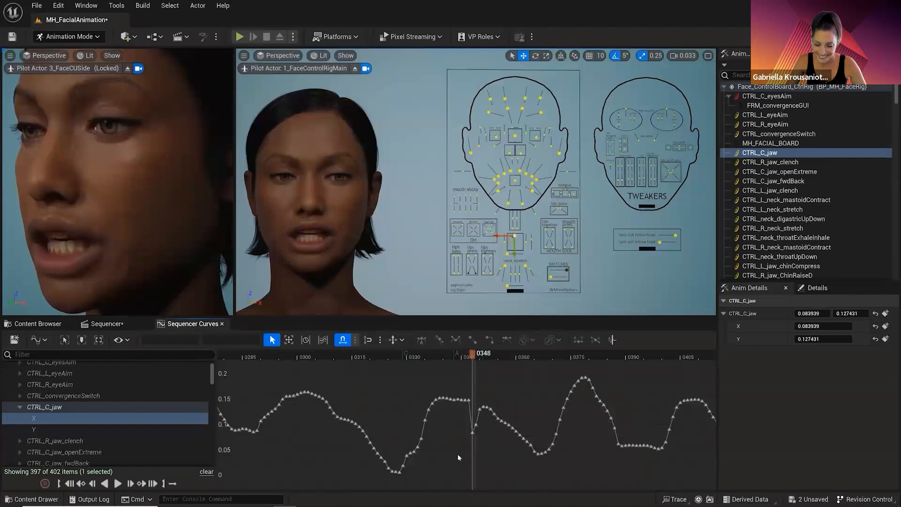
pyautogui.moveTo(472, 435); pyautogui.dragTo(477, 405)
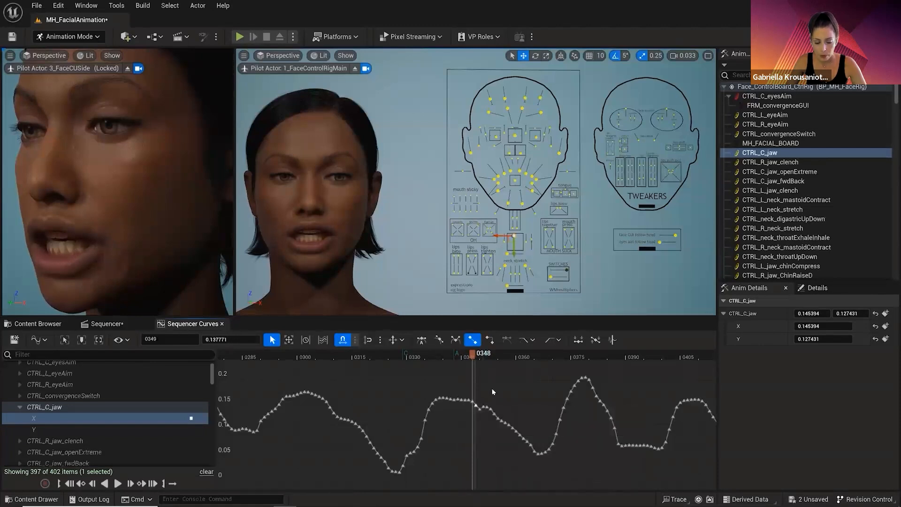
pyautogui.click(493, 391)
pyautogui.moveTo(474, 357); pyautogui.dragTo(463, 379)
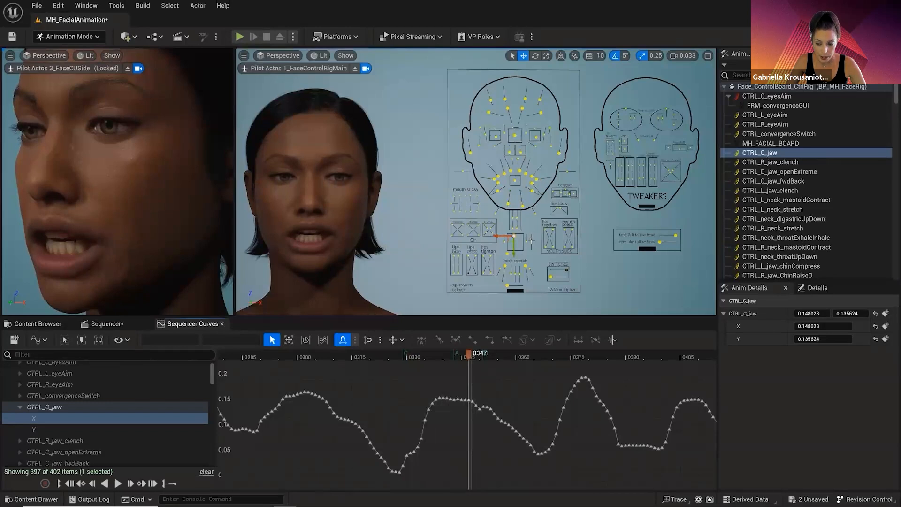
# Select the CTRL_C_jaw_fwdBack control, scrub back to frame 345 and select its curve key there.
pyautogui.click(530, 239)
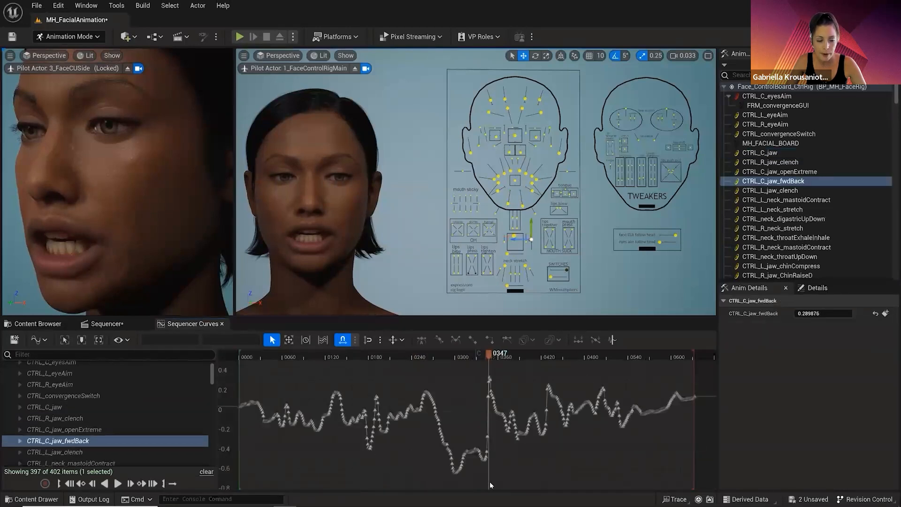
pyautogui.moveTo(519, 470); pyautogui.dragTo(500, 470, button='right')
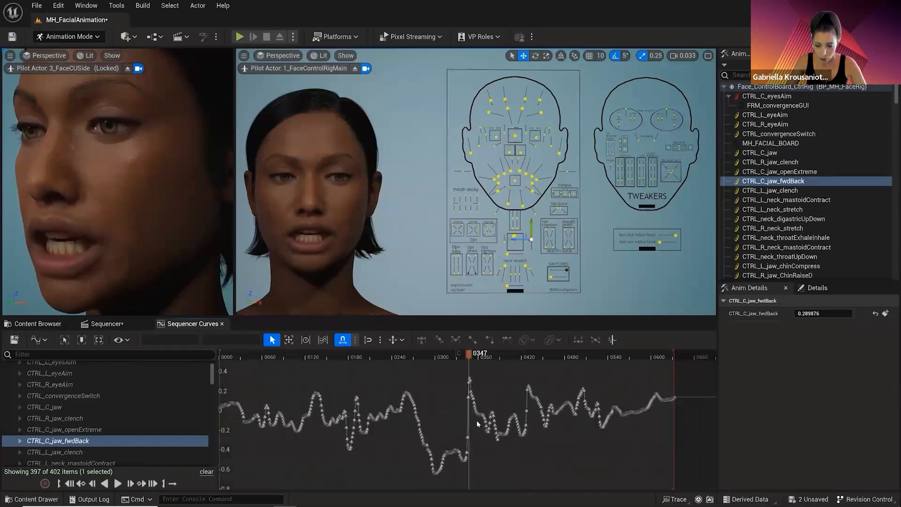
pyautogui.moveTo(469, 356); pyautogui.dragTo(468, 360)
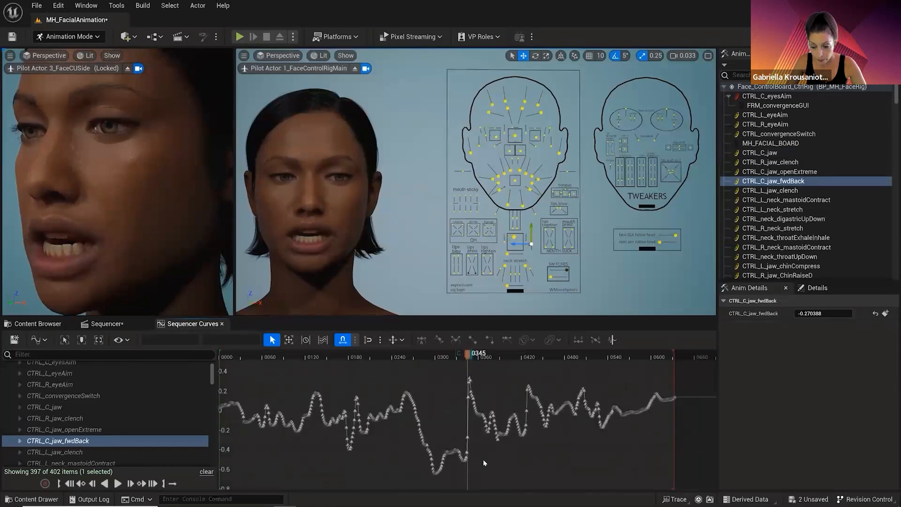
pyautogui.scroll(3, 474, 441)
pyautogui.scroll(1, 473, 440)
pyautogui.click(467, 429)
# Raise the CTRL_C_jaw_fwdBack key at frame 345 to about -0.161.
pyautogui.scroll(-5, 484, 444)
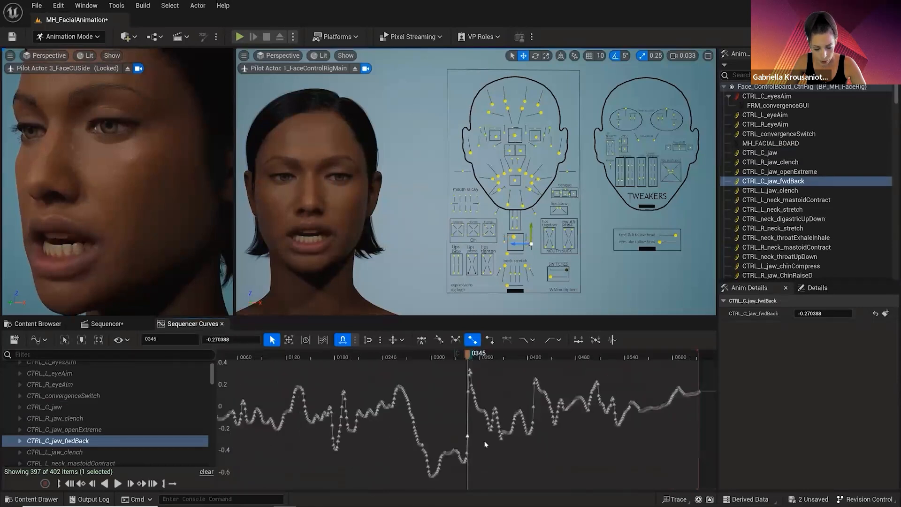
pyautogui.scroll(-2, 484, 444)
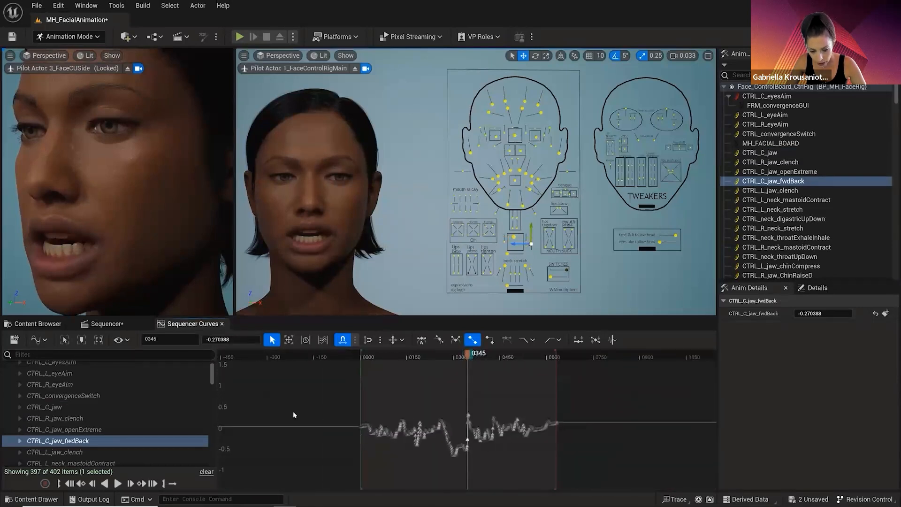
pyautogui.scroll(6, 465, 446)
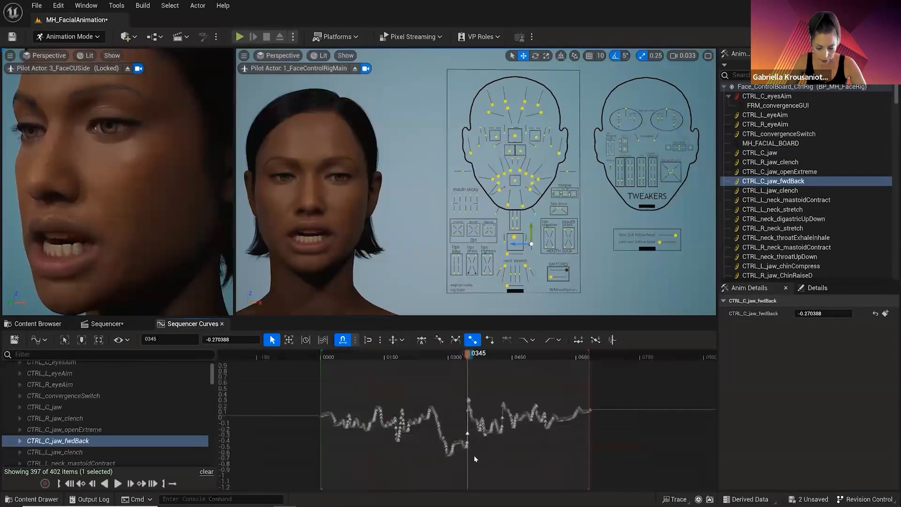
pyautogui.moveTo(479, 421); pyautogui.dragTo(470, 437, button='right')
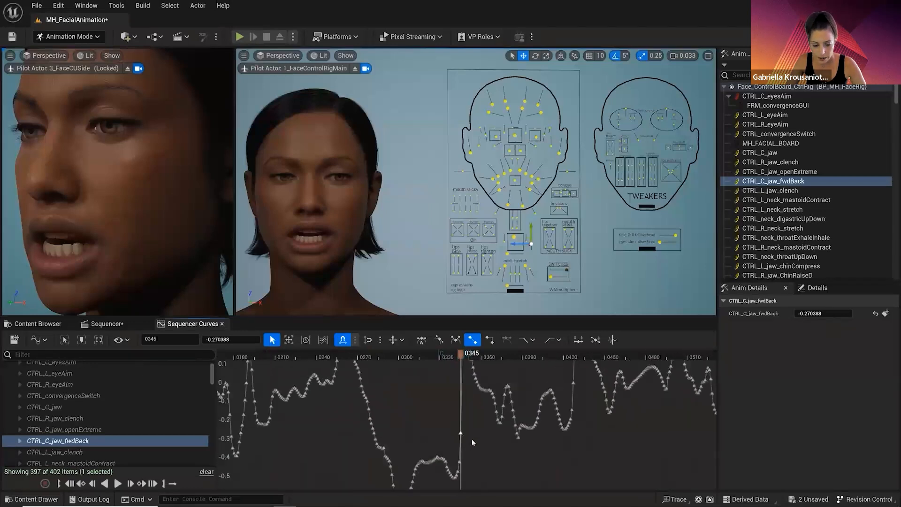
pyautogui.click(471, 437)
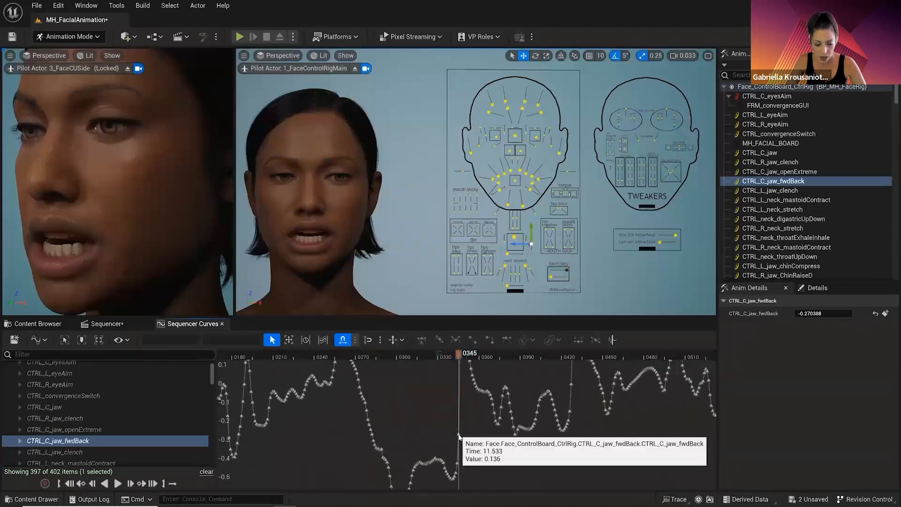
pyautogui.moveTo(458, 433); pyautogui.dragTo(459, 415)
# Scrub back to frame 282 and frame the fwdBack curve's keys around the spike to examine its shape.
pyautogui.scroll(-1, 470, 425)
pyautogui.moveTo(475, 441); pyautogui.dragTo(419, 446, button='right')
pyautogui.scroll(-3, 419, 446)
pyautogui.moveTo(407, 355); pyautogui.dragTo(478, 493)
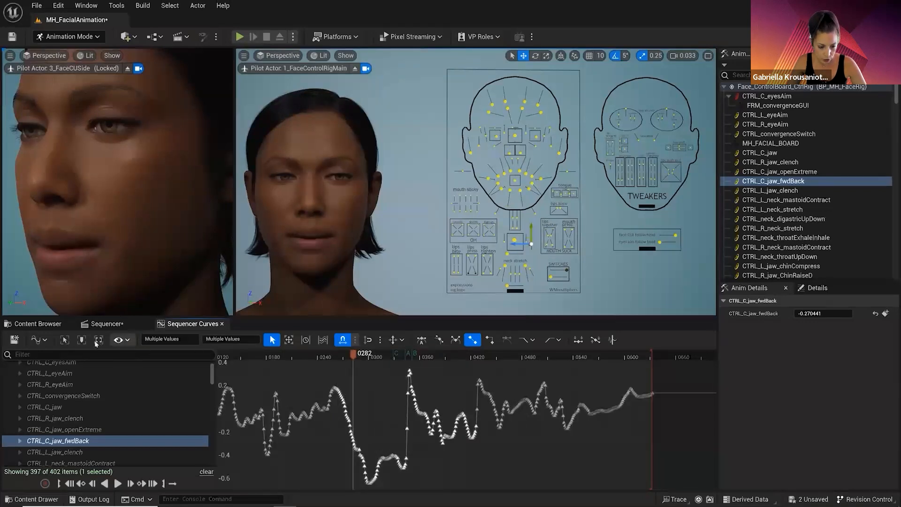
pyautogui.click(65, 340)
pyautogui.click(419, 420)
pyautogui.scroll(-2, 384, 420)
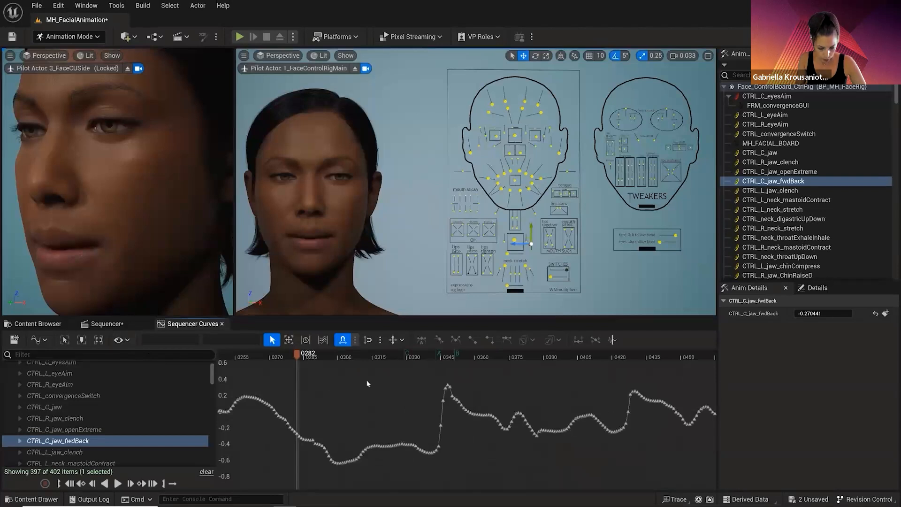
# Scrub forward through frame 330 to 345 and lower the fwdBack key there to about -0.229.
pyautogui.moveTo(298, 356); pyautogui.dragTo(408, 362)
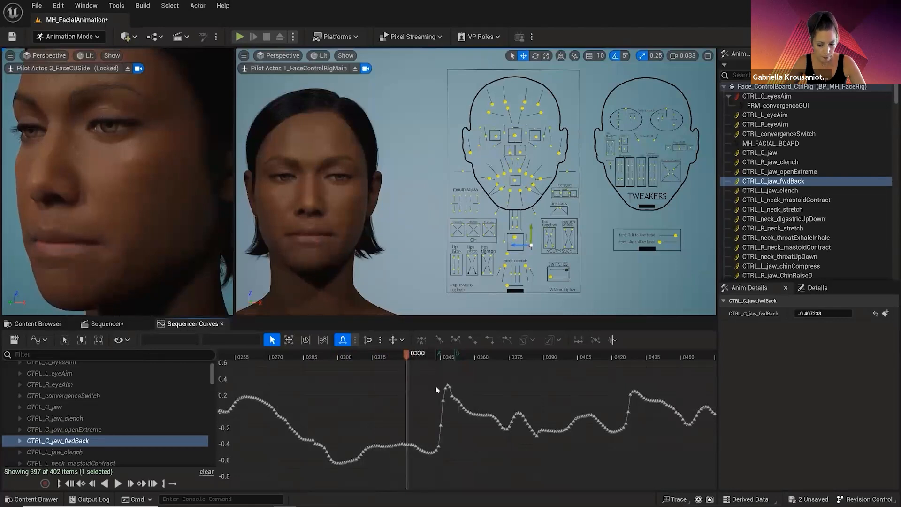
pyautogui.moveTo(489, 459); pyautogui.dragTo(462, 461, button='right')
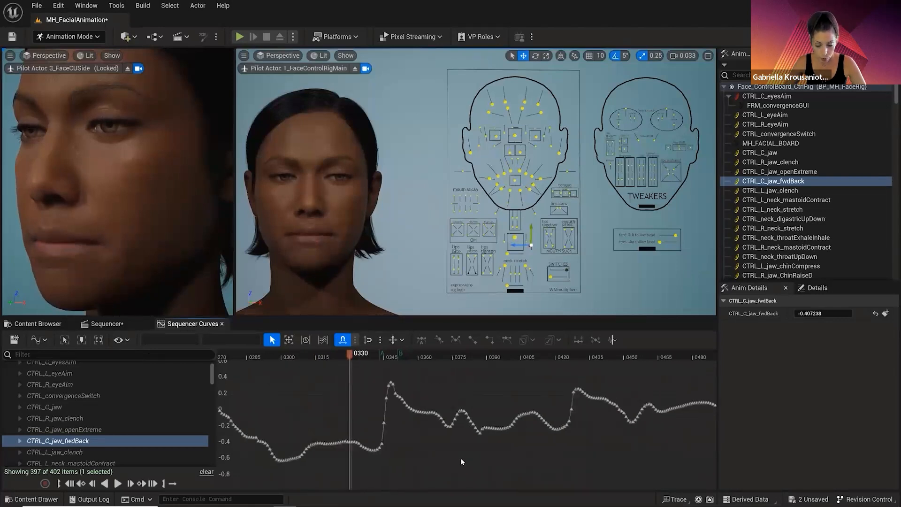
pyautogui.moveTo(350, 357); pyautogui.dragTo(384, 383)
pyautogui.scroll(-1, 403, 444)
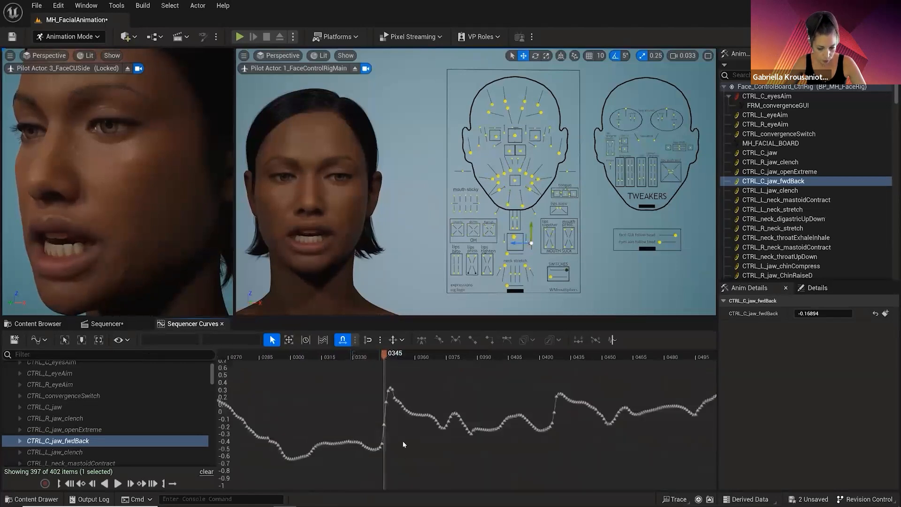
pyautogui.moveTo(386, 427); pyautogui.dragTo(385, 431)
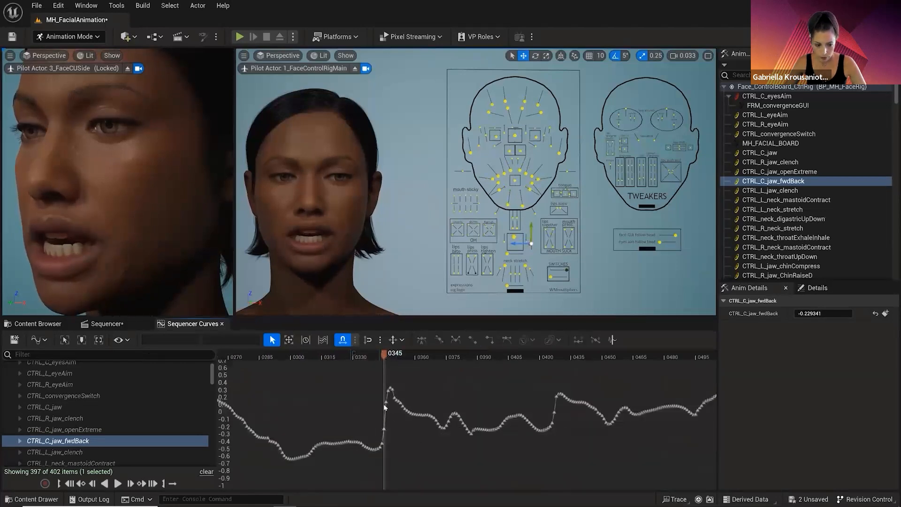
# Select the fwdBack keys from frame 345 to 371, activate the Transform tool and frame the selected keys.
pyautogui.moveTo(370, 375); pyautogui.dragTo(437, 434)
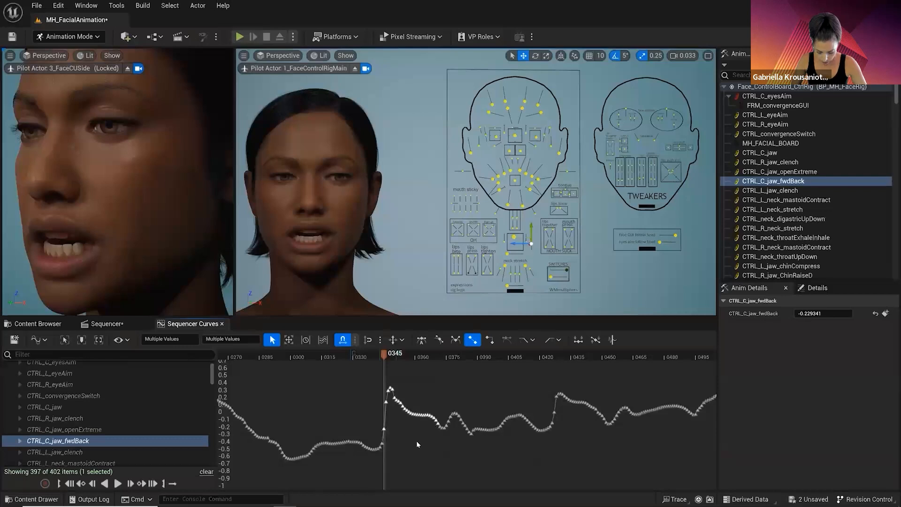
pyautogui.click(289, 340)
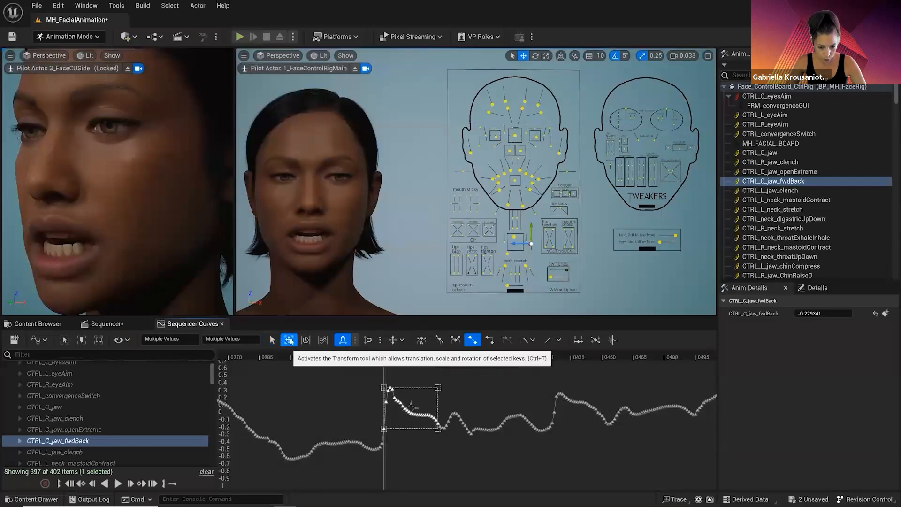
pyautogui.click(70, 345)
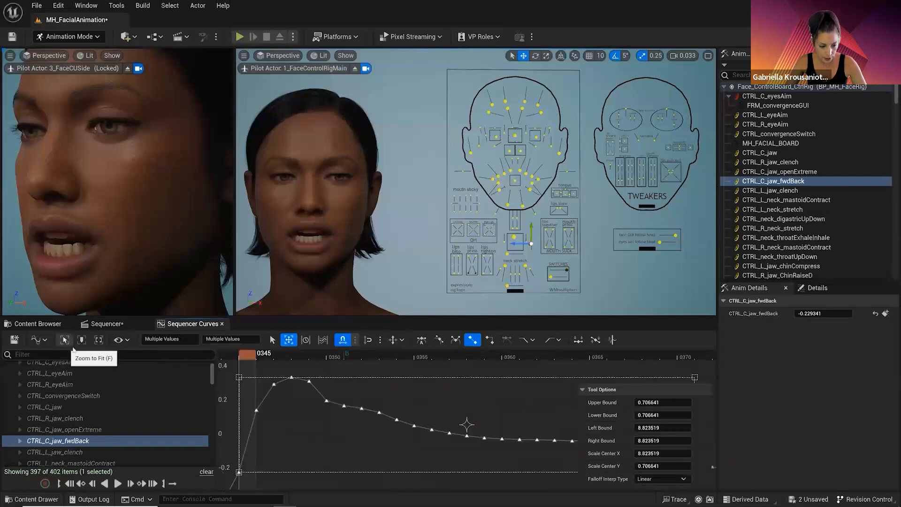
pyautogui.click(588, 391)
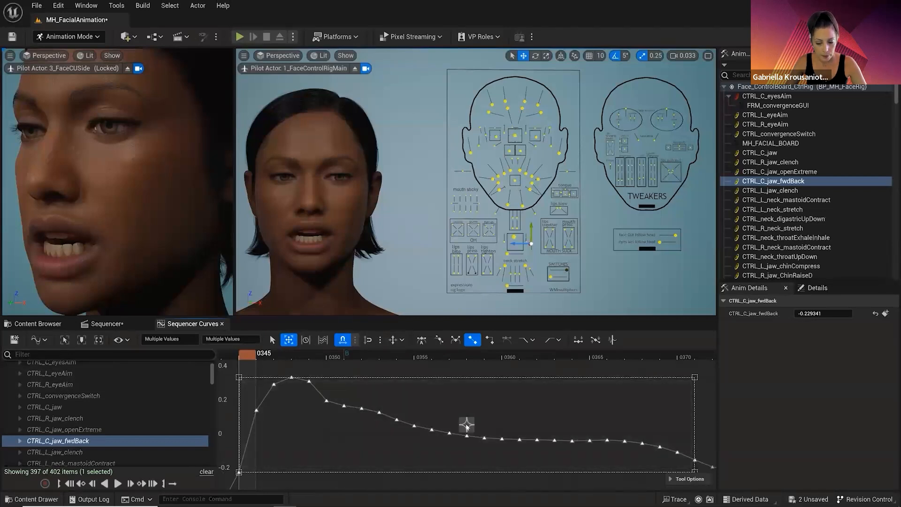
# Place the transform's scale center at the lower bound and scale the selected keys vertically to flatten them near -0.2.
pyautogui.moveTo(466, 425); pyautogui.dragTo(464, 377, button='middle')
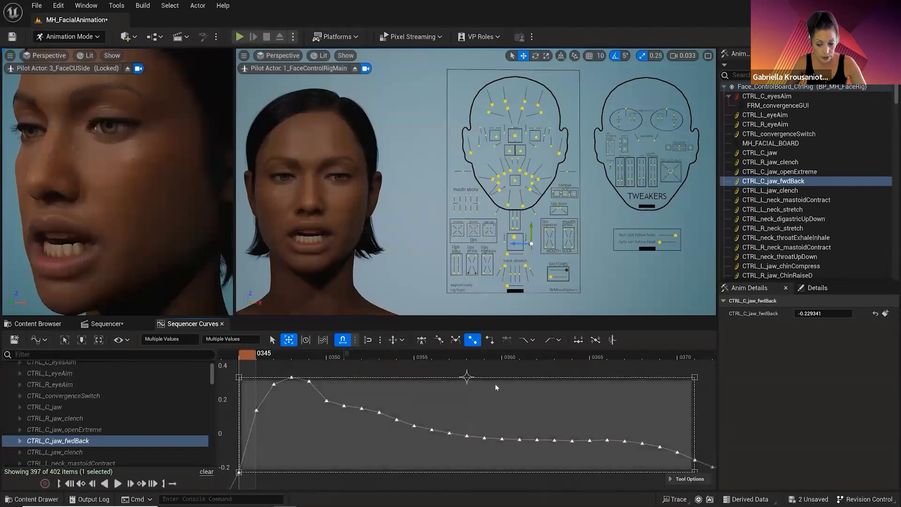
pyautogui.moveTo(493, 380)
pyautogui.mouseDown()
pyautogui.moveTo(494, 408)
pyautogui.moveTo(492, 380)
pyautogui.mouseUp()
pyautogui.scroll(-4, 497, 391)
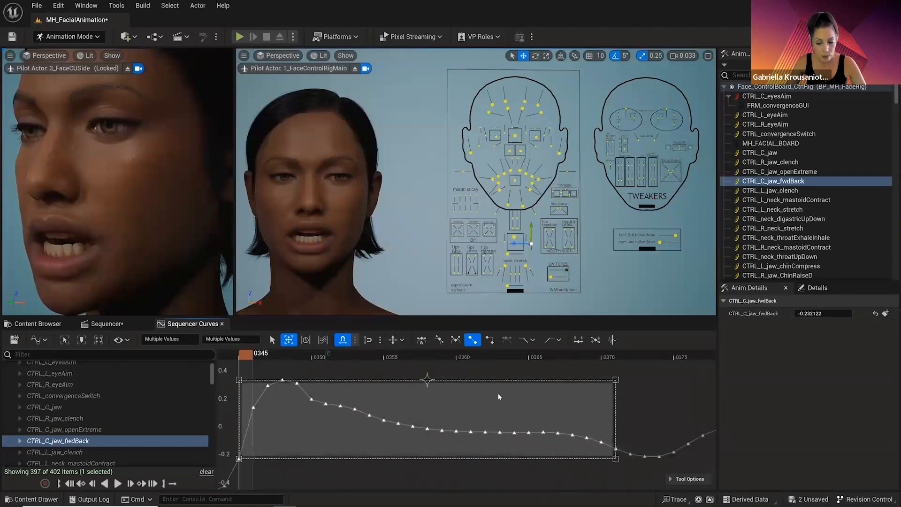
pyautogui.moveTo(437, 394); pyautogui.dragTo(494, 392, button='right')
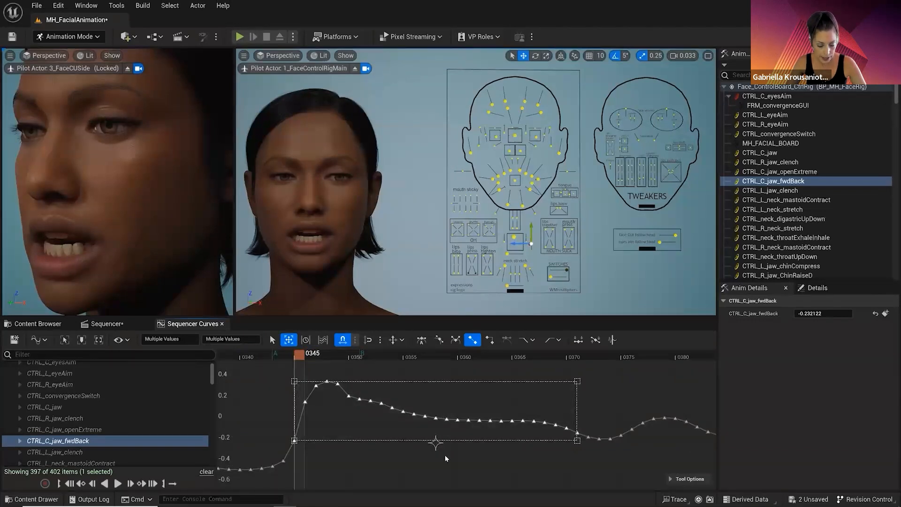
pyautogui.moveTo(446, 385); pyautogui.dragTo(447, 410)
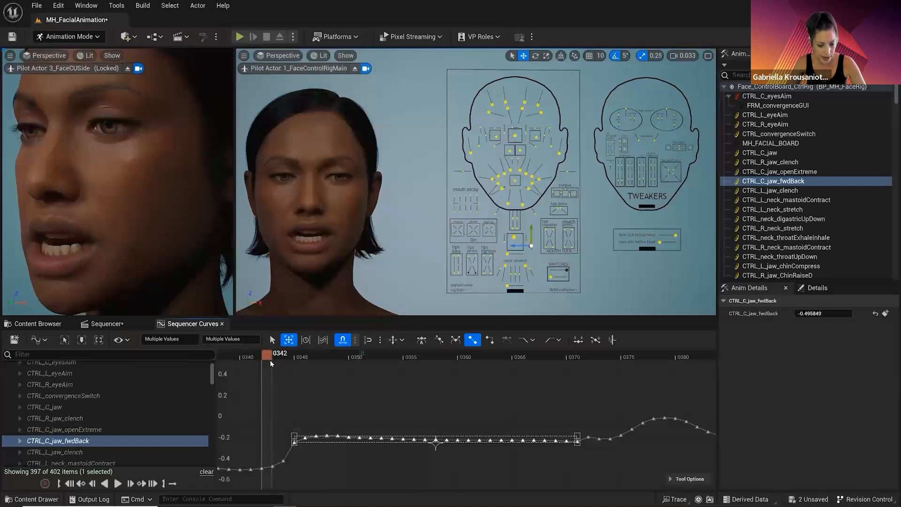
# Scrub the flattened fwdBack section from frame 342 to 354, clear the key selection, and scrub again up to frame 345.
pyautogui.moveTo(300, 373); pyautogui.dragTo(399, 398)
pyautogui.scroll(-3, 449, 406)
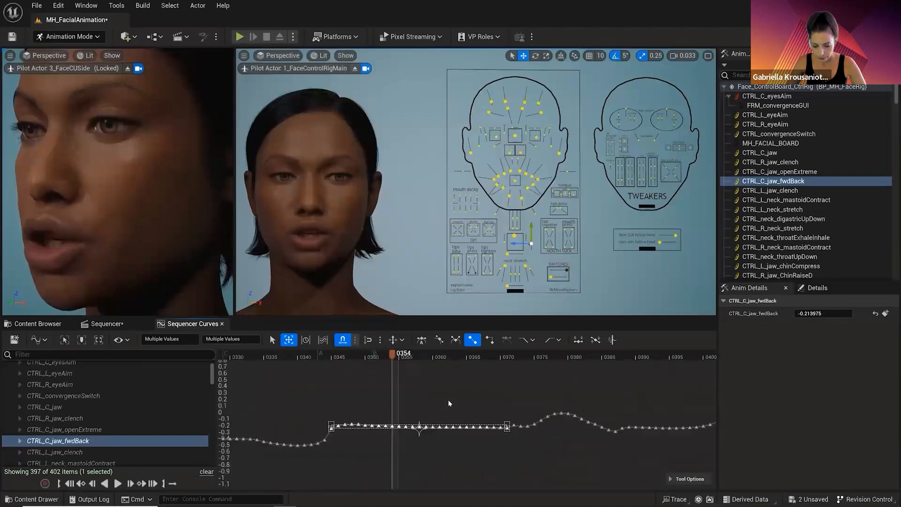
pyautogui.click(449, 403)
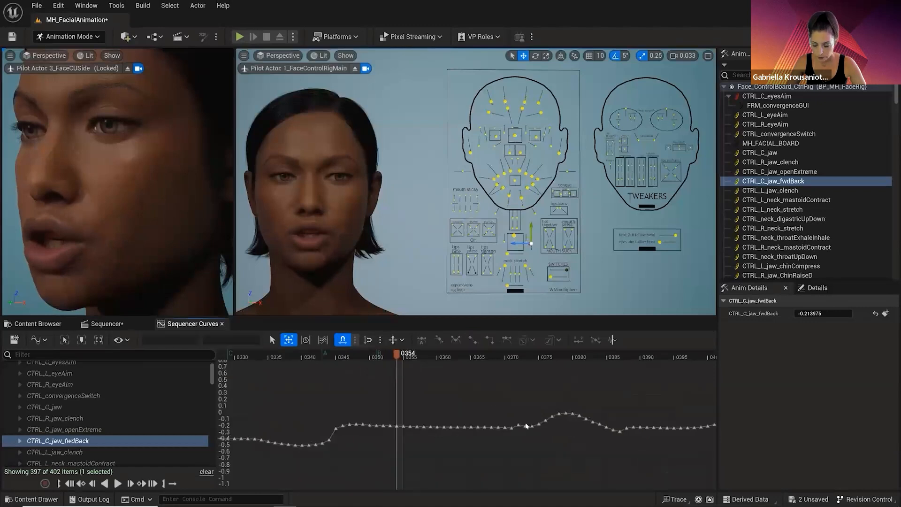
pyautogui.click(518, 427)
pyautogui.click(402, 446)
pyautogui.scroll(-2, 399, 447)
pyautogui.moveTo(376, 449); pyautogui.dragTo(483, 446, button='right')
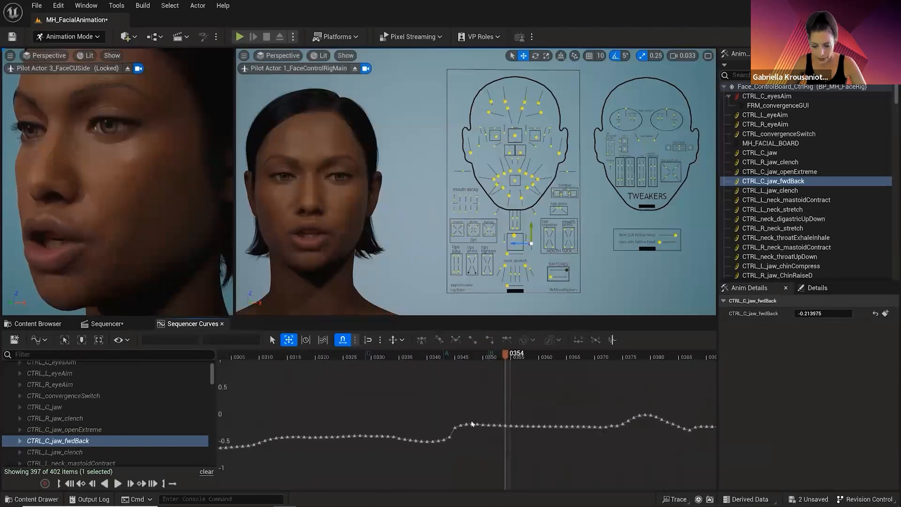
pyautogui.click(347, 358)
pyautogui.moveTo(355, 361); pyautogui.dragTo(457, 369)
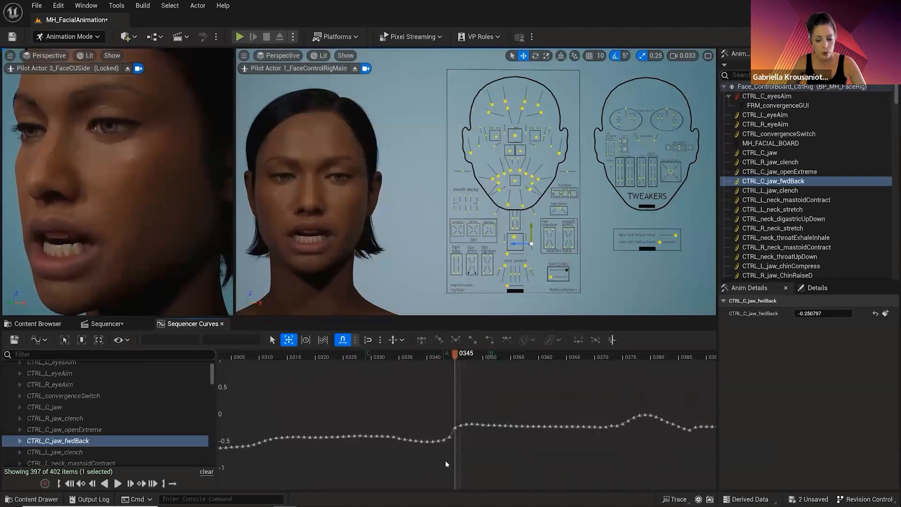
# Raise and flatten the fwdBack keys from frame 335 to 344 to about -0.33, and raise the frame 334 key to about -0.374.
pyautogui.scroll(2, 446, 458)
pyautogui.moveTo(449, 437); pyautogui.dragTo(366, 411)
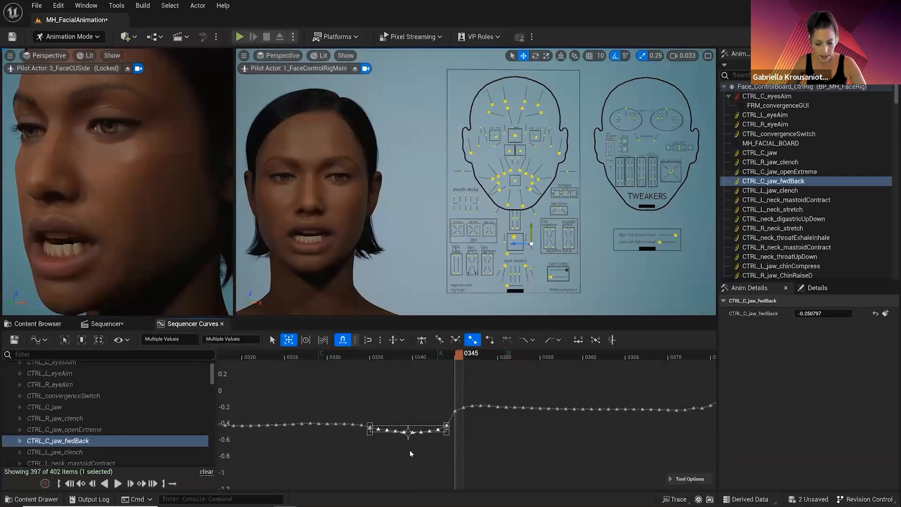
pyautogui.scroll(3, 410, 451)
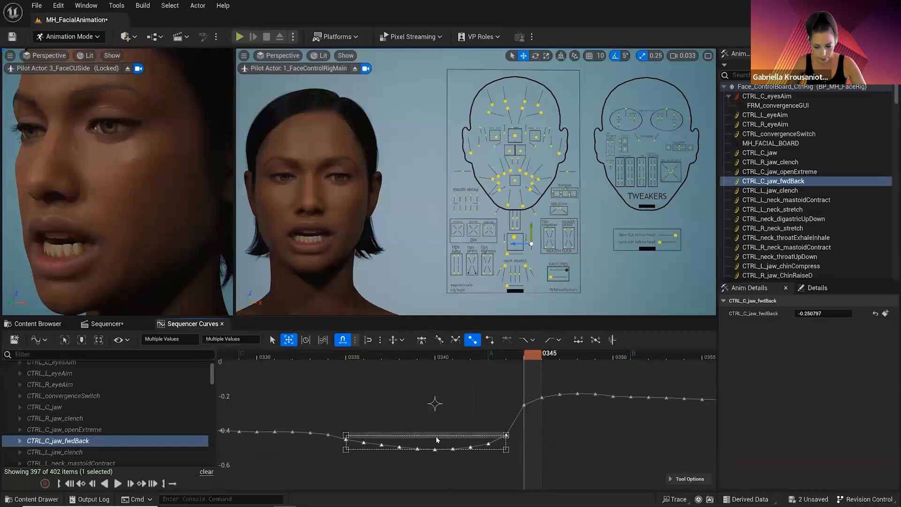
pyautogui.moveTo(436, 439); pyautogui.dragTo(413, 444)
pyautogui.click(413, 445)
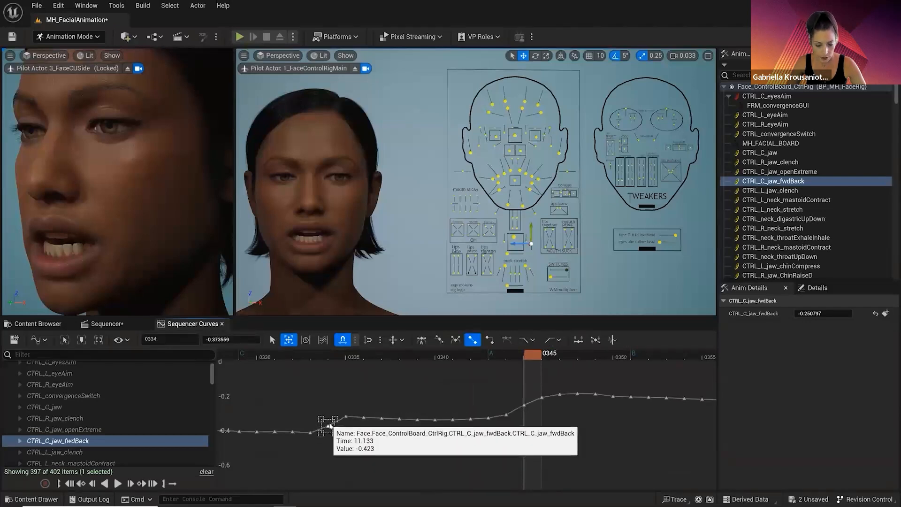
# Check the smoothed fwdBack curve over a wider range, scrubbing to frame 321 and back to frame 276.
pyautogui.scroll(-2, 358, 444)
pyautogui.scroll(-3, 360, 445)
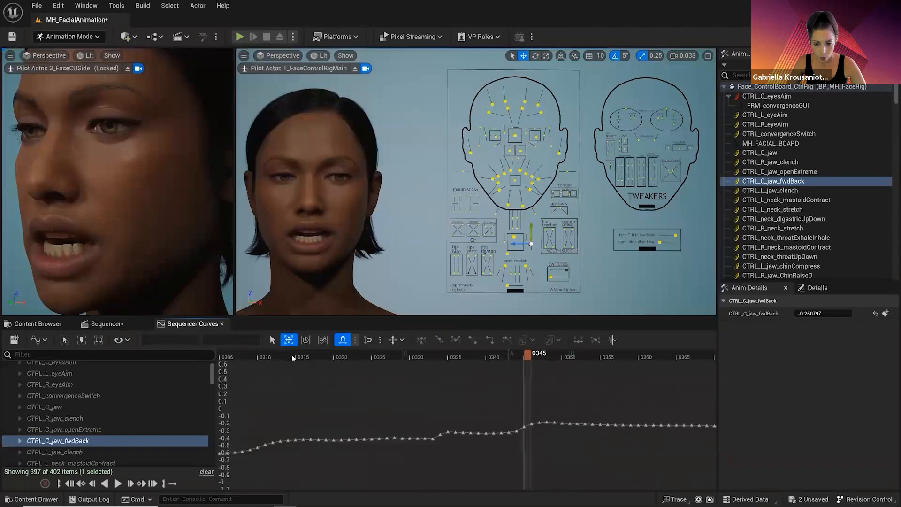
pyautogui.moveTo(292, 355); pyautogui.dragTo(346, 377)
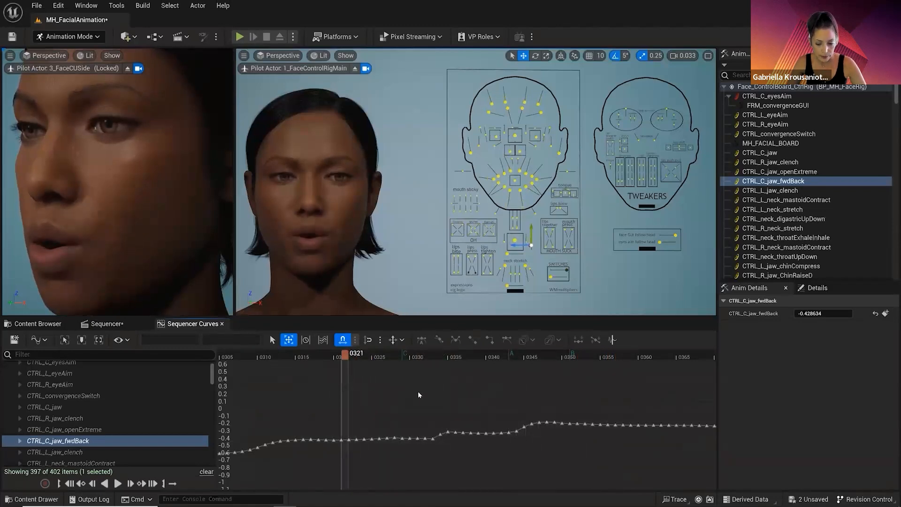
pyautogui.scroll(-5, 439, 402)
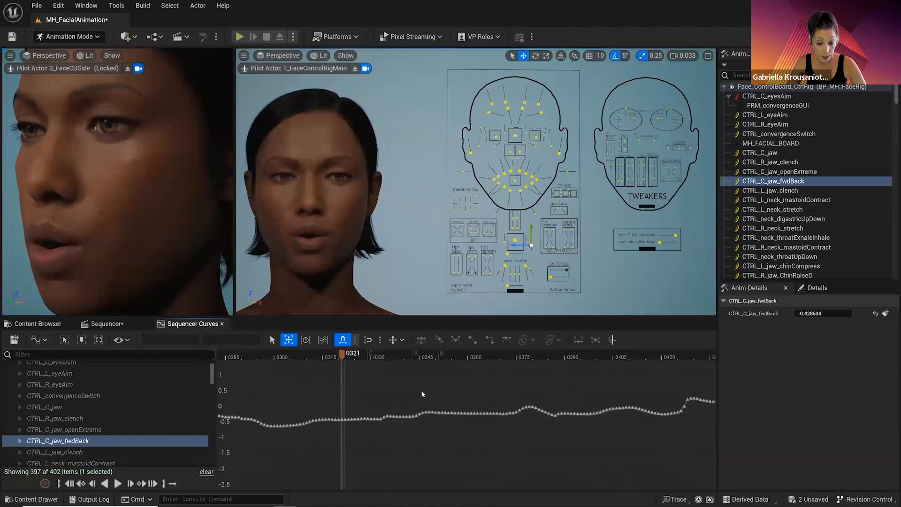
pyautogui.scroll(-2, 429, 408)
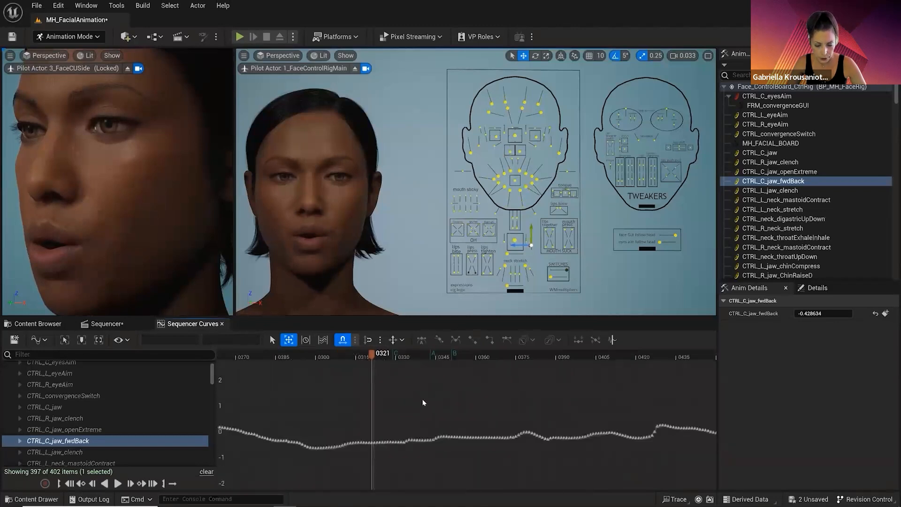
pyautogui.scroll(-2, 428, 413)
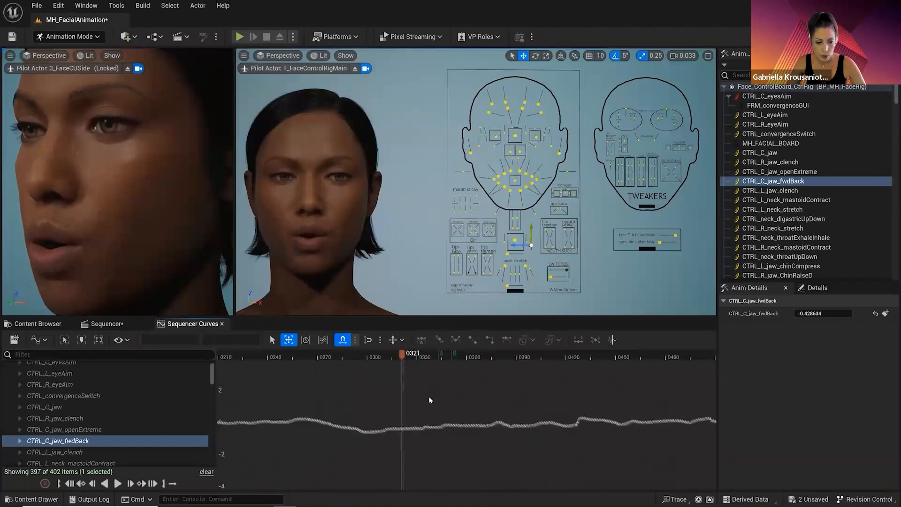
pyautogui.moveTo(405, 358); pyautogui.dragTo(329, 363)
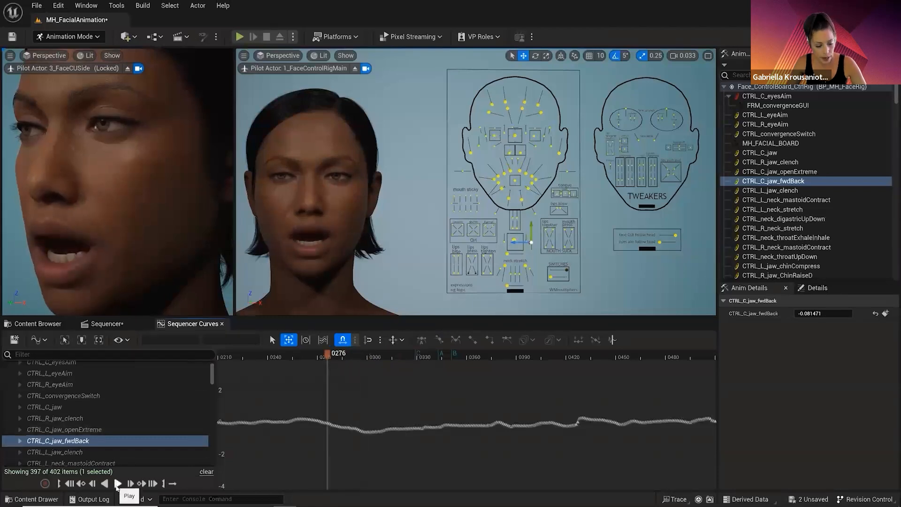
# Play the animation from frame 276 to review the jaw edits, and pause it near frame 475.
pyautogui.click(118, 483)
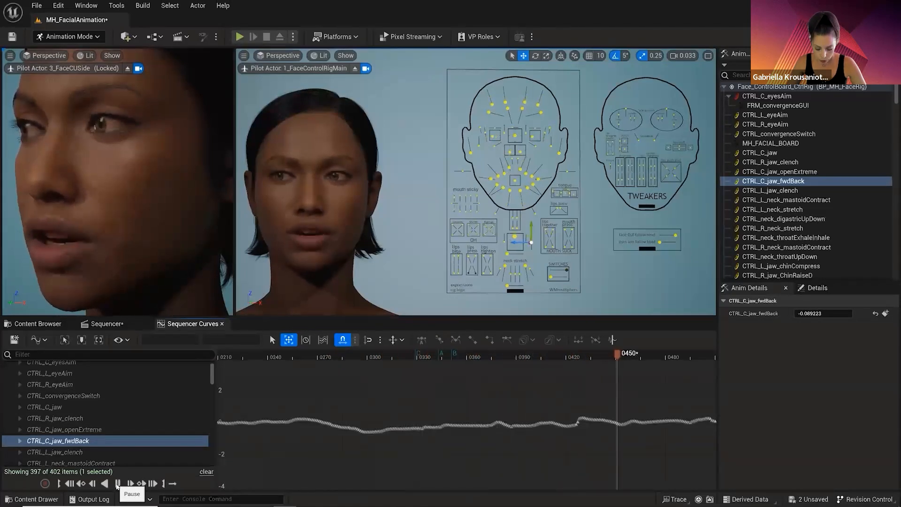
pyautogui.click(117, 483)
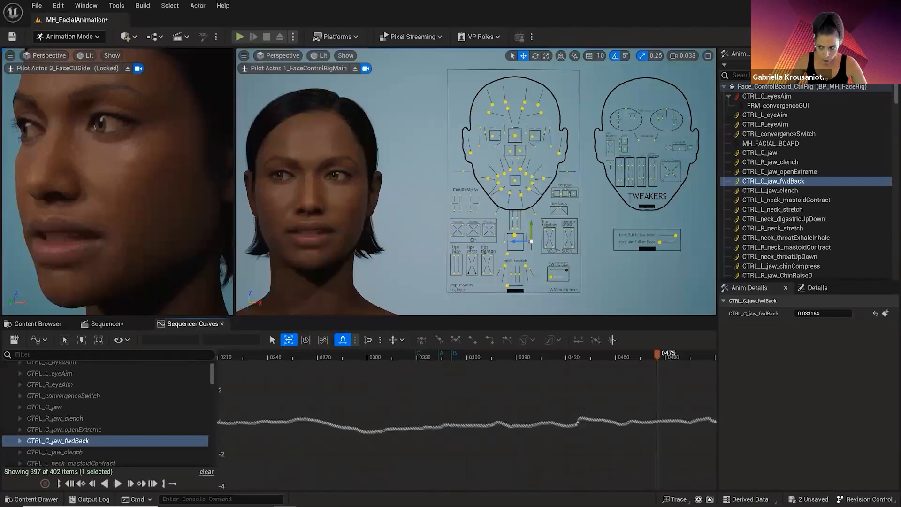
# Select the CTRL_C_tongue_bendTwist control on the face board and isolate its Y channel in the curve editor.
pyautogui.click(668, 147)
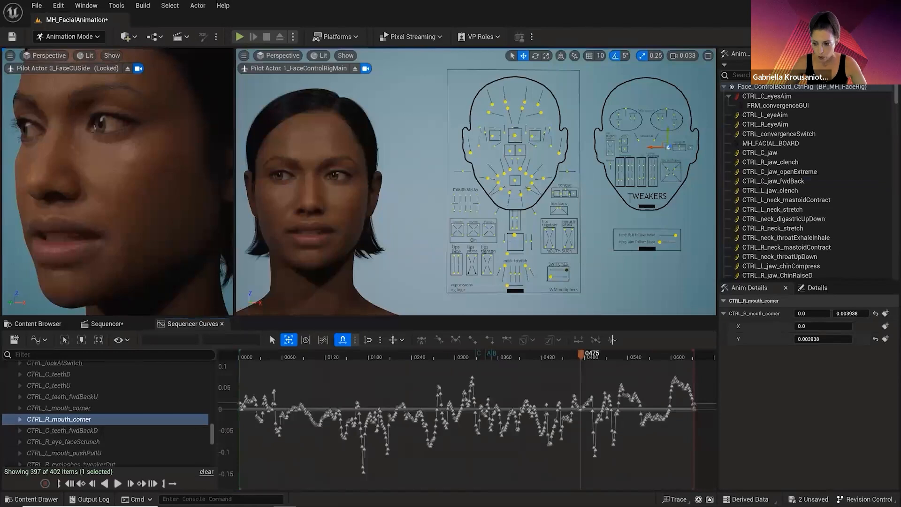
pyautogui.click(565, 193)
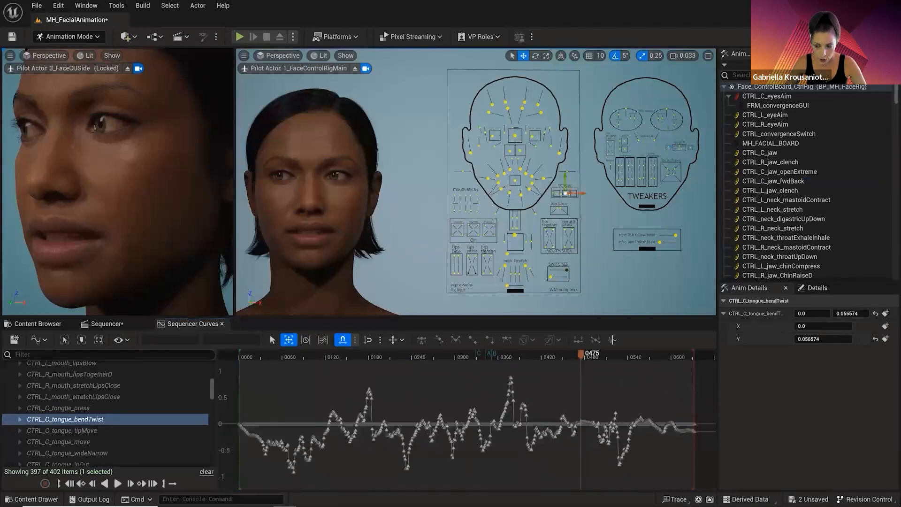
pyautogui.click(20, 419)
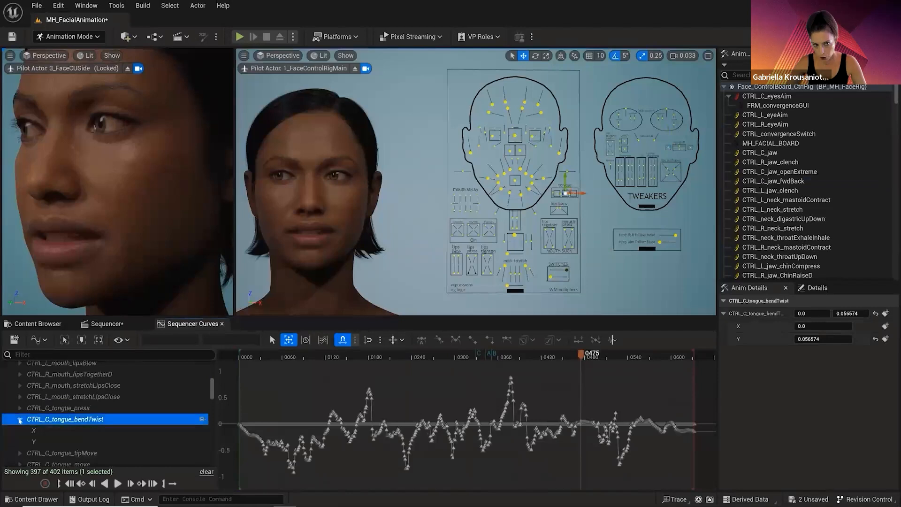
pyautogui.click(105, 430)
pyautogui.click(161, 440)
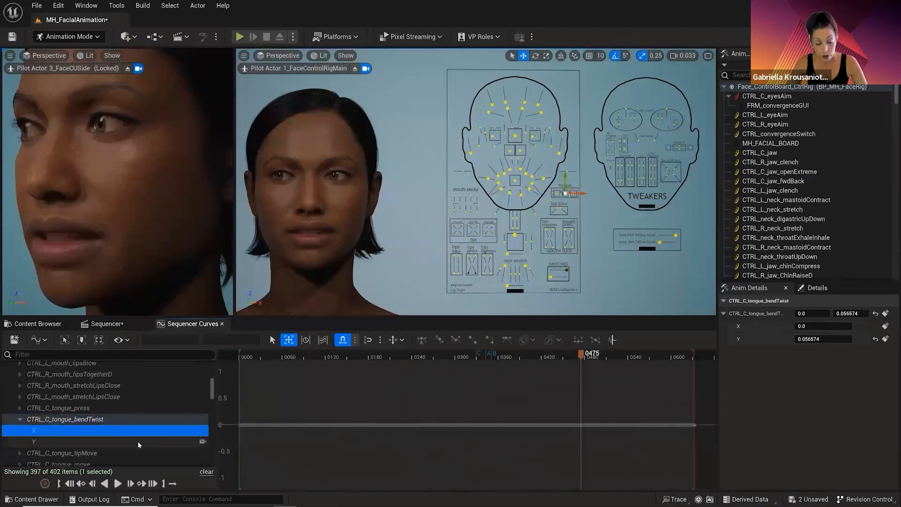
# Scrub to frame 307, select the bendTwist Y keys from about frame 248 to 356, and frame the selection for a closer view.
pyautogui.moveTo(488, 460)
pyautogui.mouseDown(button='right')
pyautogui.moveTo(462, 458)
pyautogui.moveTo(479, 453)
pyautogui.mouseUp(button='right')
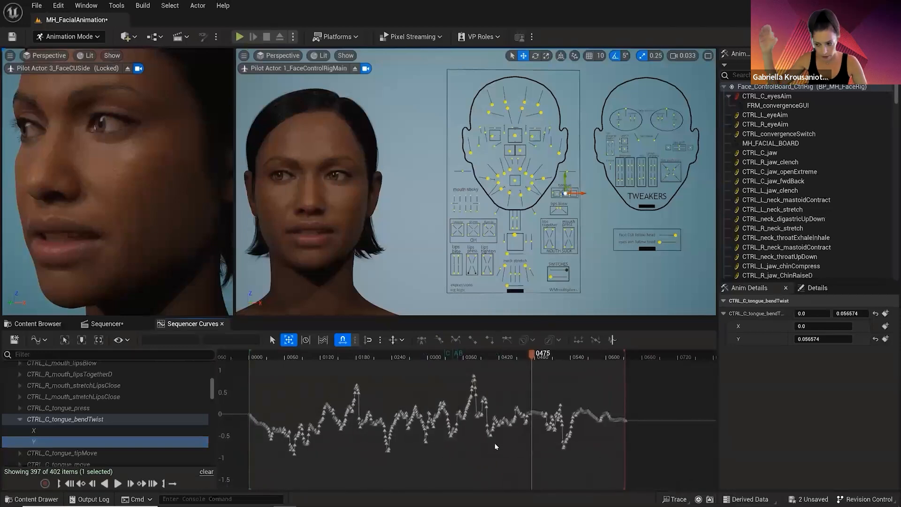
pyautogui.scroll(5, 478, 432)
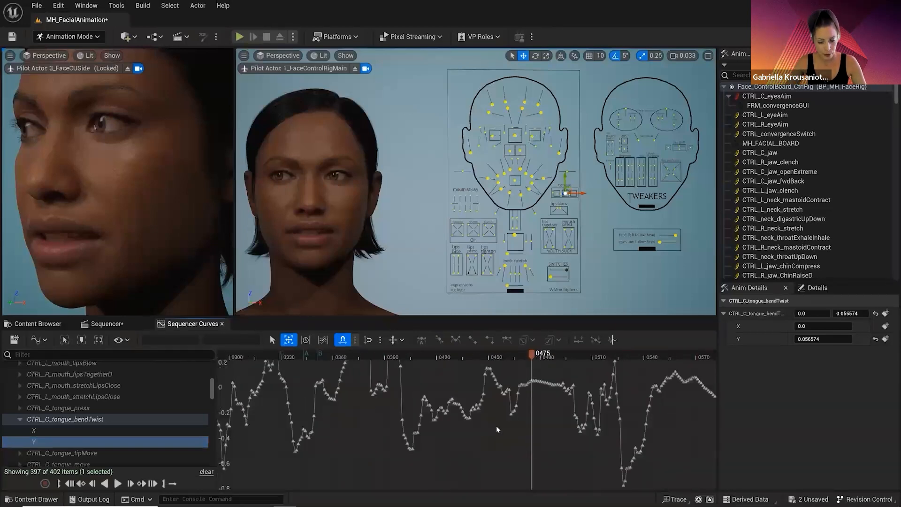
pyautogui.moveTo(552, 424); pyautogui.dragTo(546, 437, button='right')
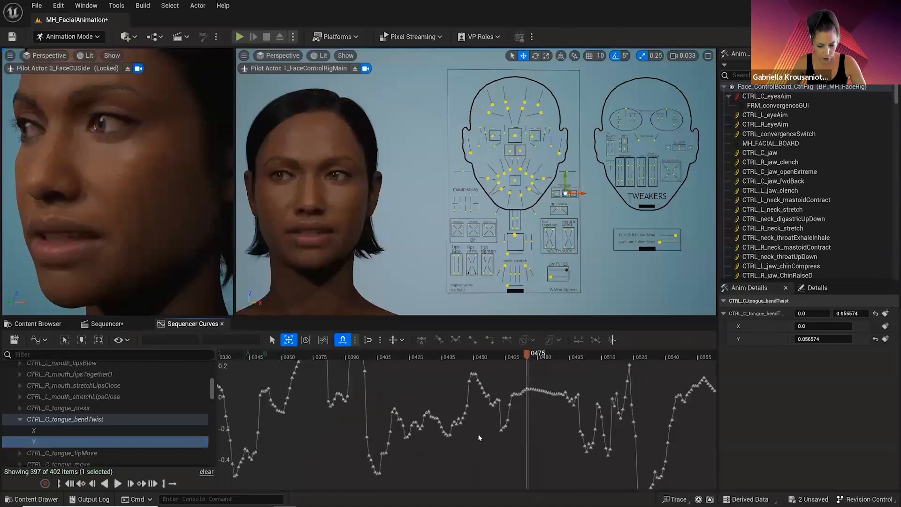
pyautogui.scroll(-4, 443, 413)
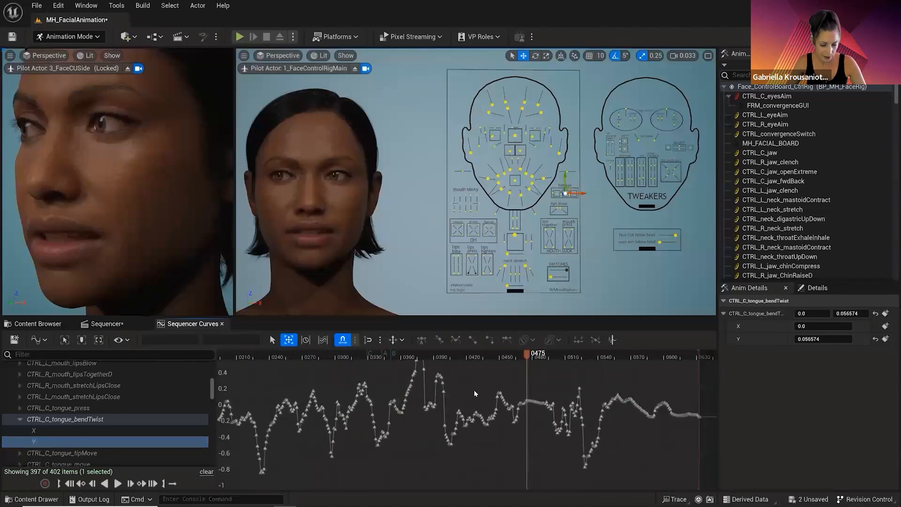
pyautogui.moveTo(545, 400); pyautogui.dragTo(576, 399, button='right')
pyautogui.moveTo(388, 358); pyautogui.dragTo(432, 358)
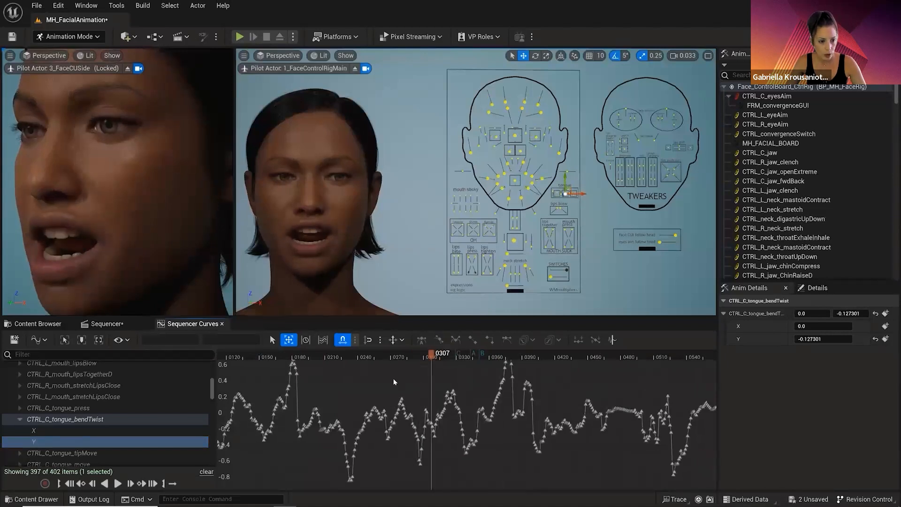
pyautogui.moveTo(368, 375); pyautogui.dragTo(482, 477)
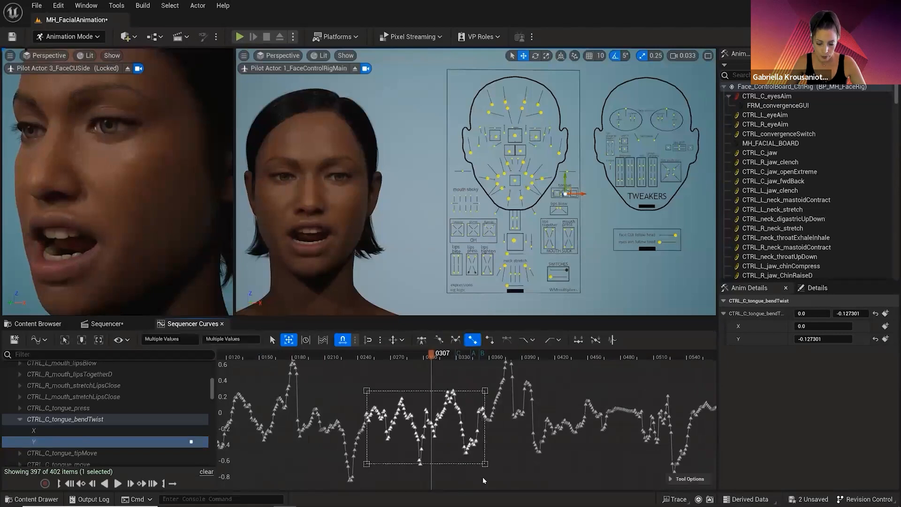
pyautogui.click(273, 339)
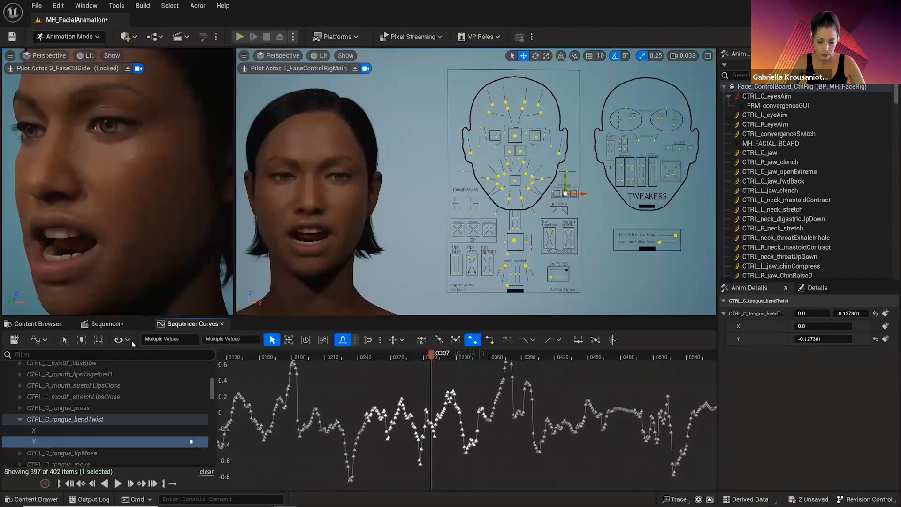
pyautogui.click(65, 339)
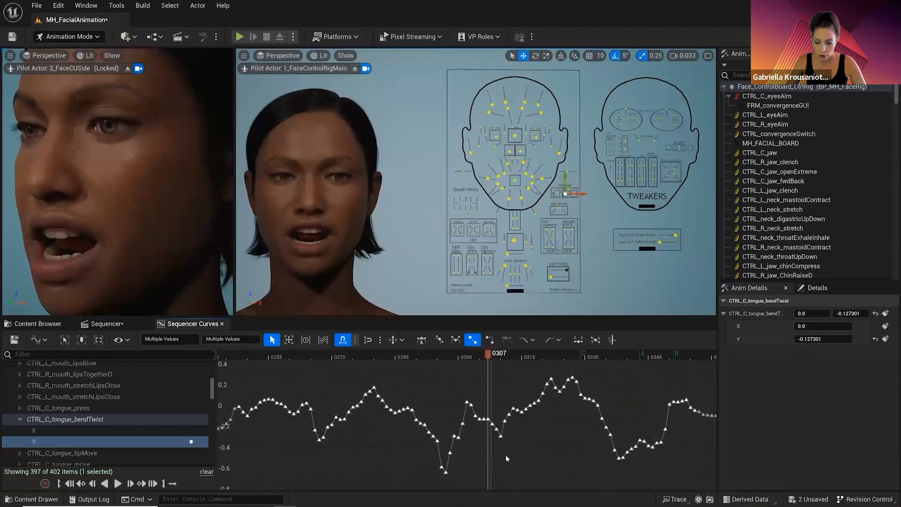
# Open the curve filters for the selected bendTwist Y keys and choose Fourier Transform (FFT) with Lowpass type and Butterworth response.
pyautogui.click(612, 340)
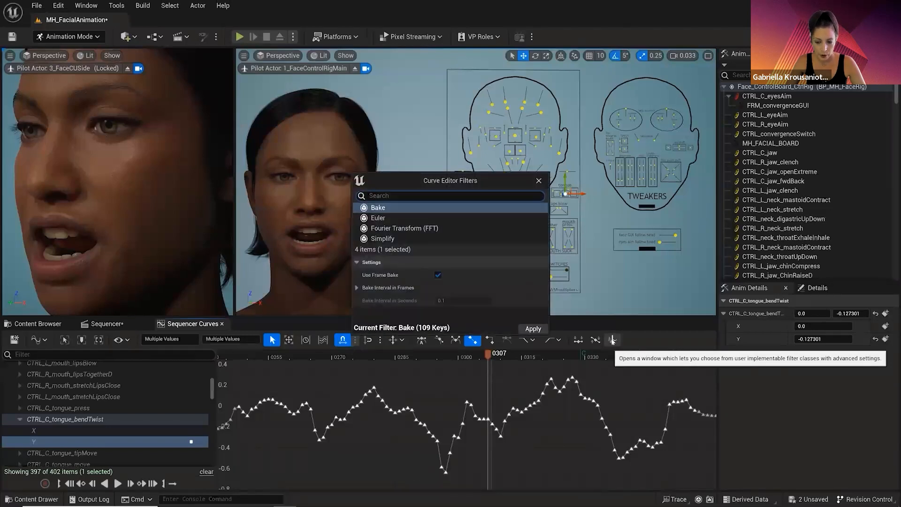
pyautogui.click(403, 229)
pyautogui.moveTo(436, 179); pyautogui.dragTo(507, 161)
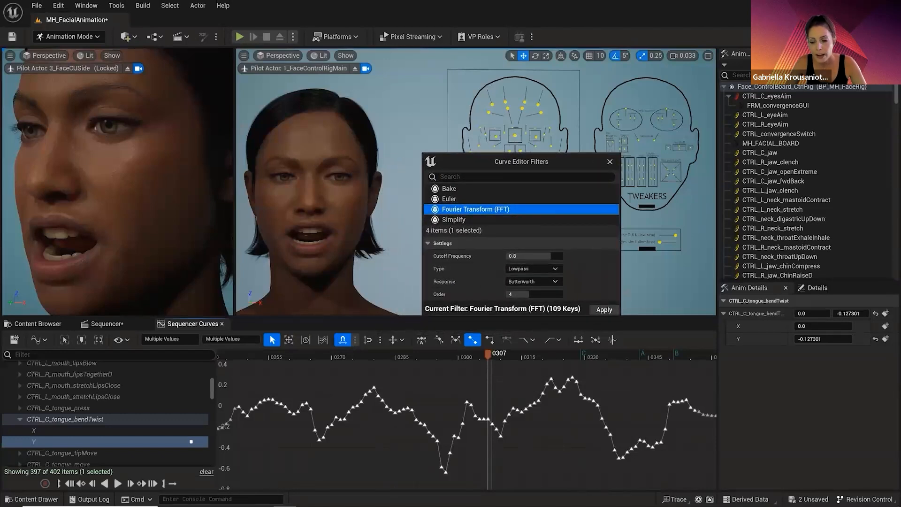
pyautogui.click(555, 282)
pyautogui.click(555, 282)
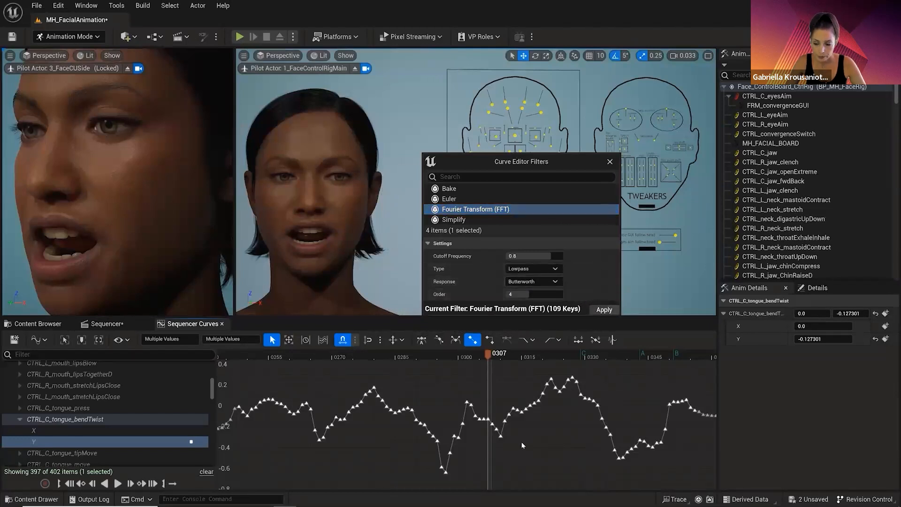
# Apply the lowpass FFT filter about 20 times to the selected keys to smooth that section of the bendTwist Y curve.
pyautogui.scroll(2, 518, 450)
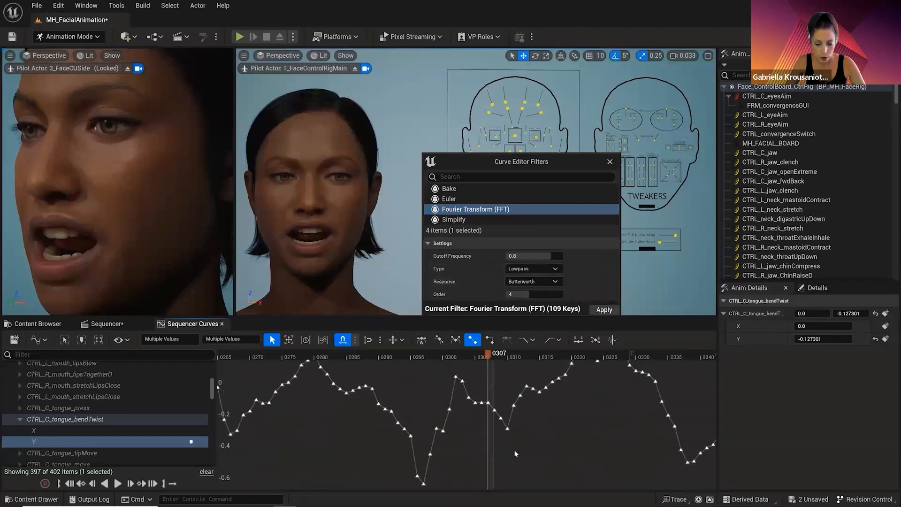
pyautogui.scroll(1, 540, 438)
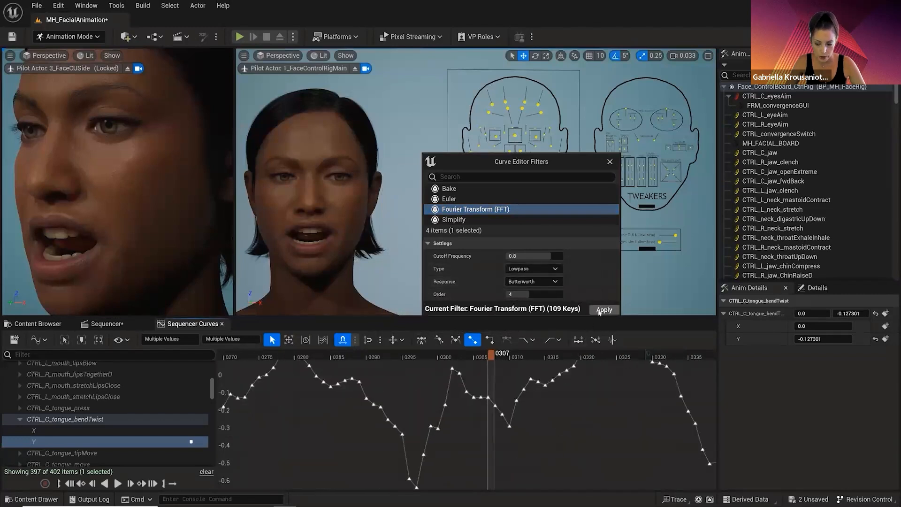
pyautogui.click(599, 310)
pyautogui.click(598, 310)
pyautogui.click(599, 310)
pyautogui.click(599, 311)
pyautogui.click(599, 312)
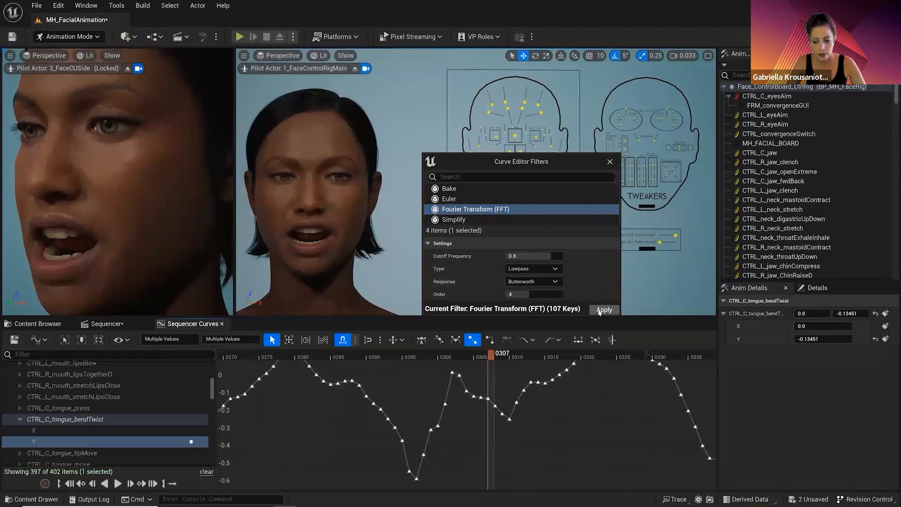
pyautogui.click(599, 311)
pyautogui.click(599, 311)
pyautogui.click(599, 311)
pyautogui.click(598, 311)
pyautogui.scroll(-6, 585, 416)
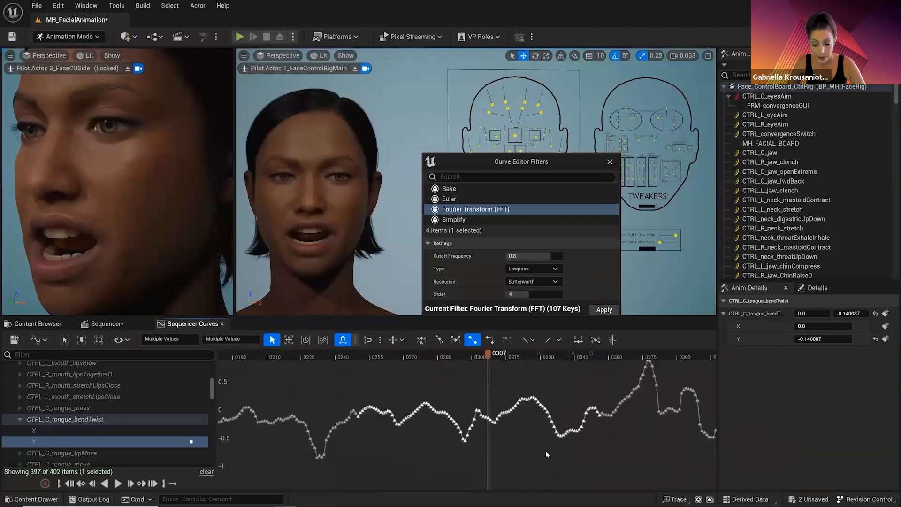
pyautogui.click(604, 310)
pyautogui.click(605, 311)
pyautogui.click(604, 310)
pyautogui.click(604, 311)
pyautogui.click(605, 311)
pyautogui.click(604, 310)
pyautogui.click(604, 311)
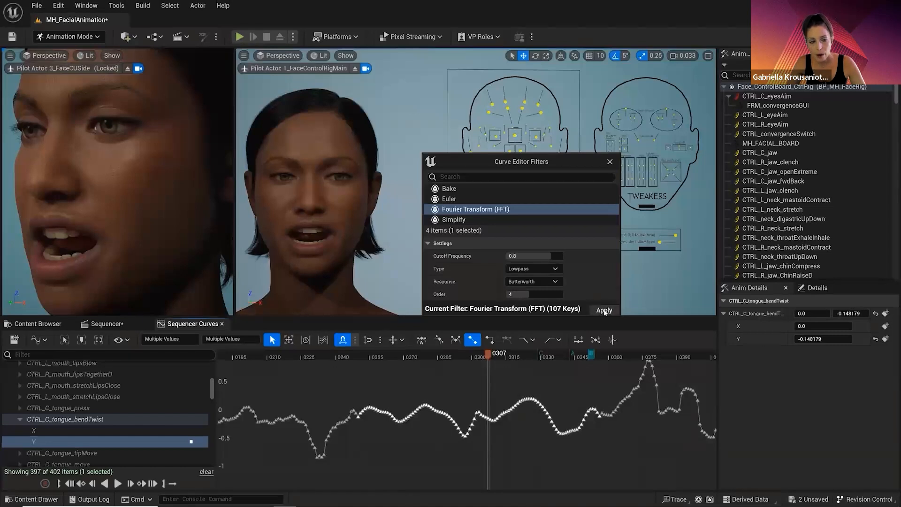
pyautogui.click(604, 311)
pyautogui.click(604, 310)
pyautogui.click(604, 311)
pyautogui.click(605, 311)
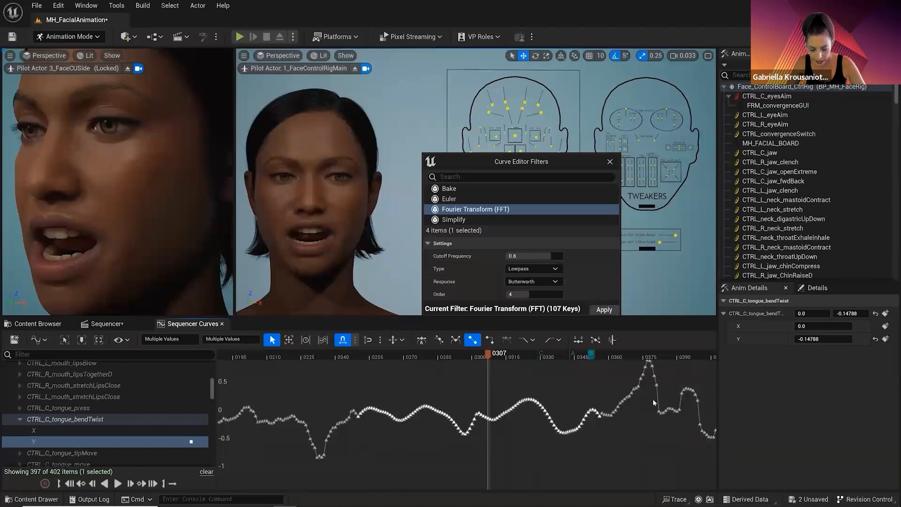
# Raise the bendTwist Y key at frame 356 to about -0.062 to blend the filtered section's end, and clear the selection.
pyautogui.scroll(2, 611, 442)
pyautogui.moveTo(633, 439); pyautogui.dragTo(420, 449, button='right')
pyautogui.scroll(3, 419, 448)
pyautogui.moveTo(588, 439); pyautogui.dragTo(455, 476, button='right')
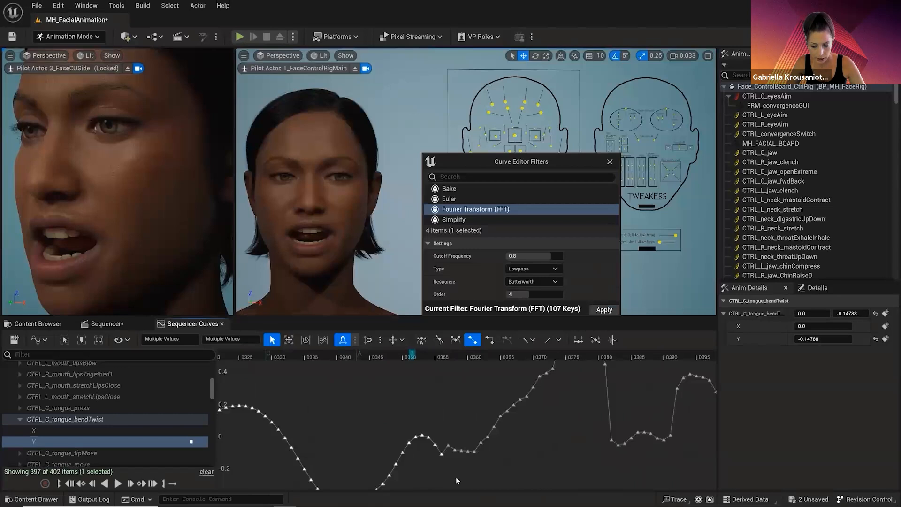
pyautogui.click(449, 458)
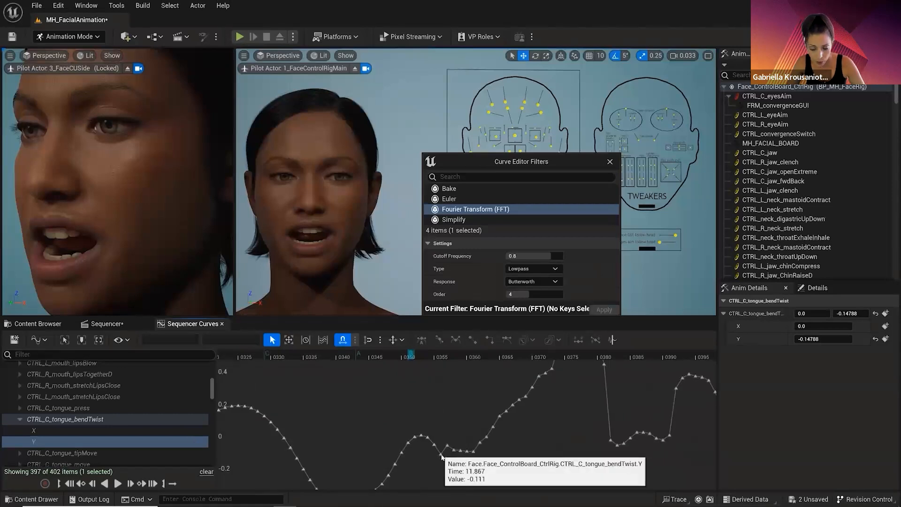
pyautogui.moveTo(441, 455); pyautogui.dragTo(441, 447)
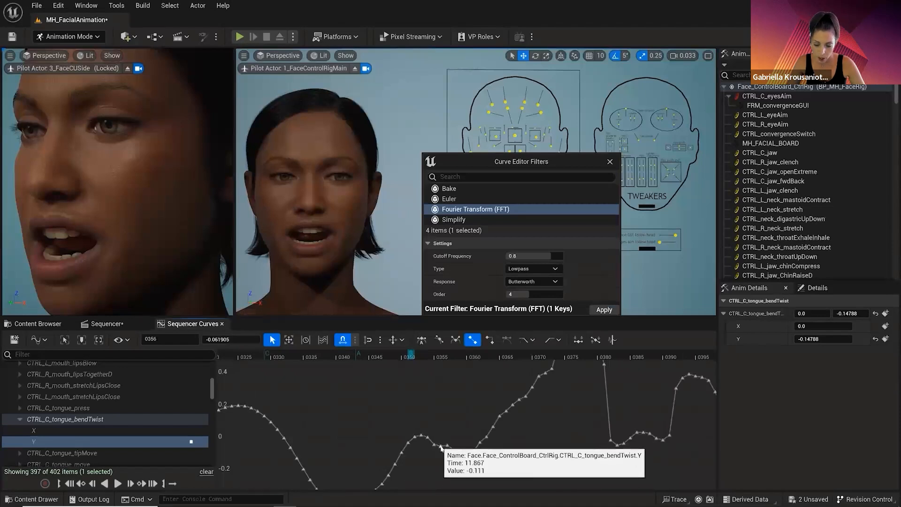
pyautogui.click(435, 458)
# Raise the bendTwist Y key at frame 250 to about -0.067 to soften the dip at the filtered section's start.
pyautogui.scroll(-7, 433, 458)
pyautogui.moveTo(482, 462); pyautogui.dragTo(688, 422, button='right')
pyautogui.moveTo(488, 446); pyautogui.dragTo(493, 449, button='right')
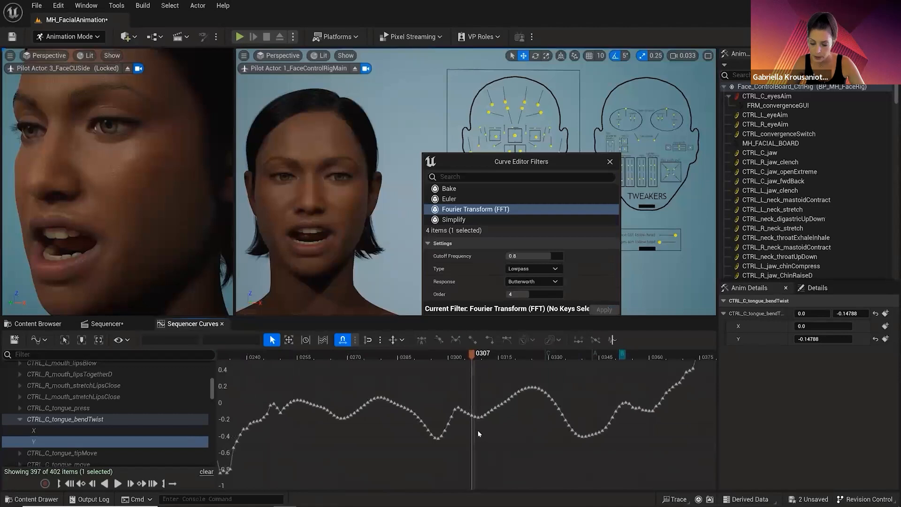
pyautogui.scroll(3, 477, 416)
pyautogui.scroll(-3, 479, 417)
pyautogui.moveTo(370, 444); pyautogui.dragTo(492, 448, button='right')
pyautogui.scroll(4, 413, 425)
pyautogui.moveTo(412, 434); pyautogui.dragTo(390, 444, button='right')
pyautogui.scroll(2, 447, 443)
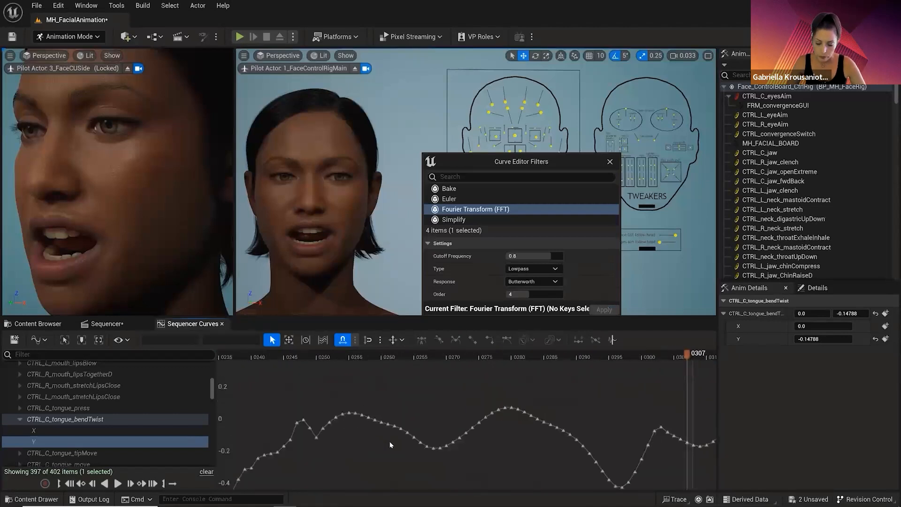
pyautogui.click(318, 437)
# Replace the single-key selection with all keys along the entire bendTwist Y curve.
pyautogui.scroll(-2, 564, 429)
pyautogui.scroll(-3, 564, 428)
pyautogui.moveTo(632, 405); pyautogui.dragTo(426, 398, button='right')
pyautogui.scroll(-4, 466, 406)
pyautogui.scroll(-6, 488, 441)
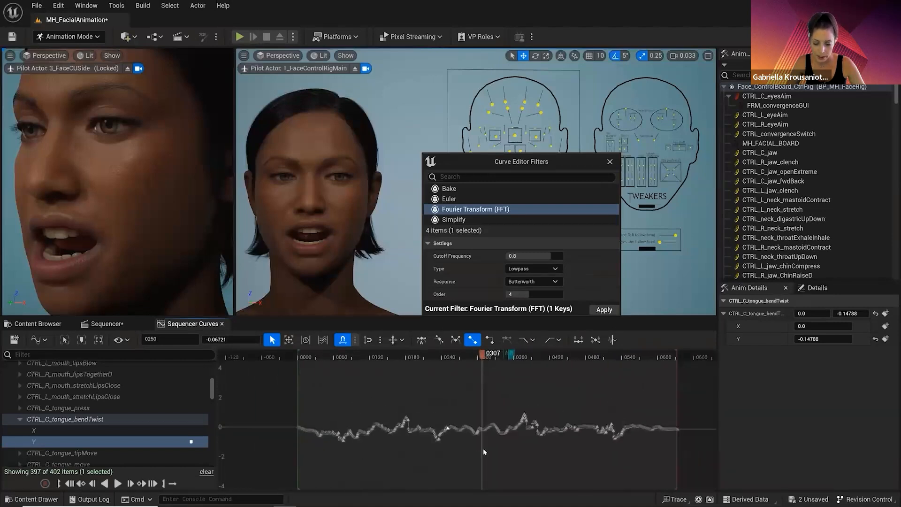
pyautogui.click(530, 458)
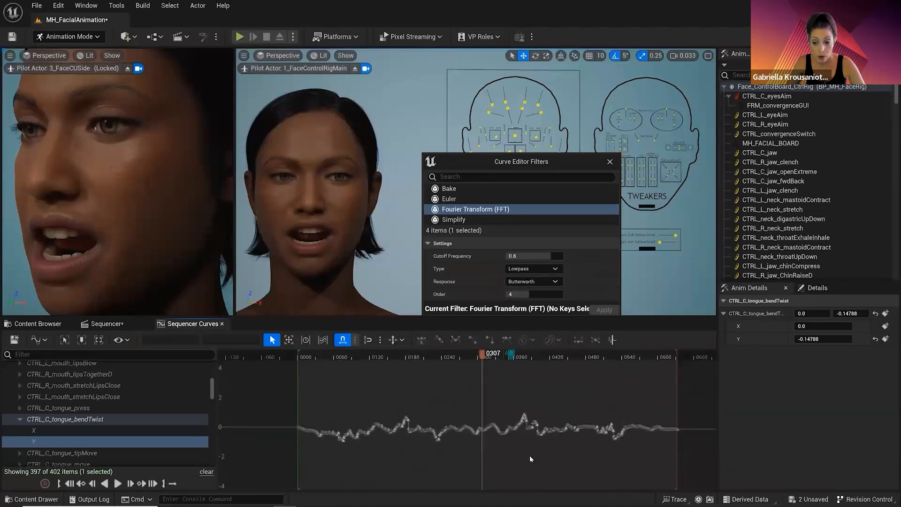
pyautogui.moveTo(271, 379); pyautogui.dragTo(697, 467)
# Apply the lowpass FFT filter six times to all bendTwist Y keys and check the curve through its last frame.
pyautogui.scroll(6, 399, 439)
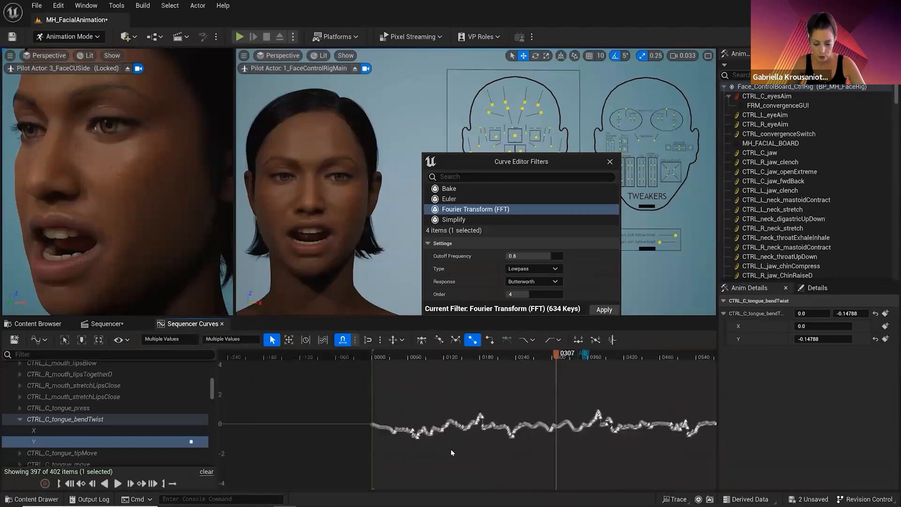
pyautogui.moveTo(385, 428); pyautogui.dragTo(504, 430, button='right')
pyautogui.click(604, 309)
pyautogui.click(603, 310)
pyautogui.click(605, 310)
pyautogui.click(605, 310)
pyautogui.click(605, 310)
pyautogui.click(605, 310)
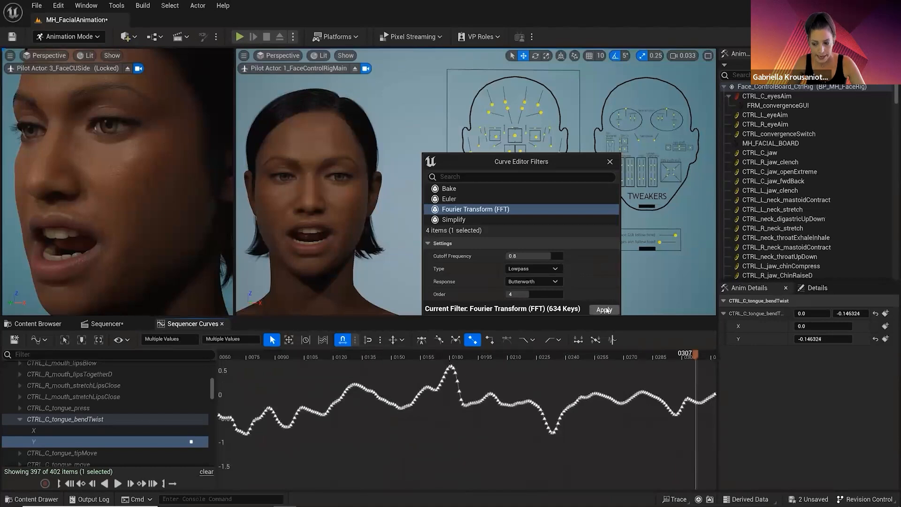
pyautogui.scroll(-4, 465, 427)
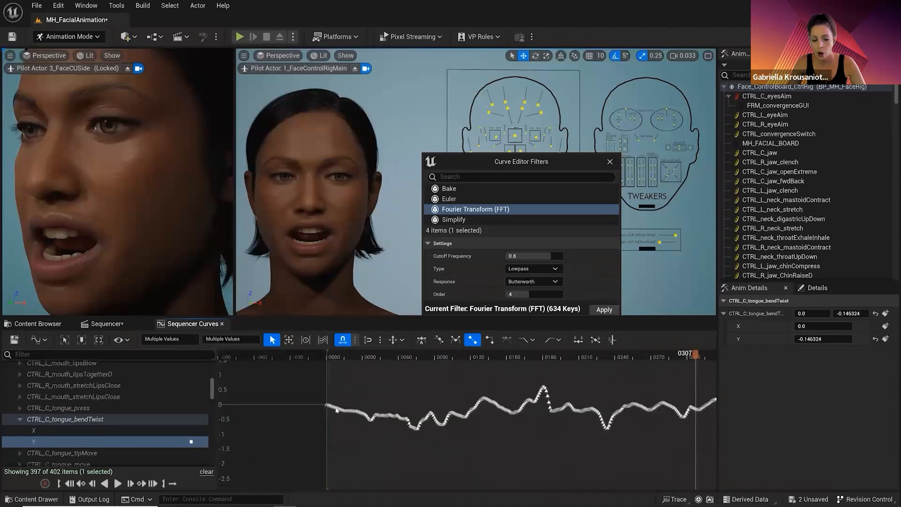
pyautogui.moveTo(655, 445); pyautogui.dragTo(393, 447, button='right')
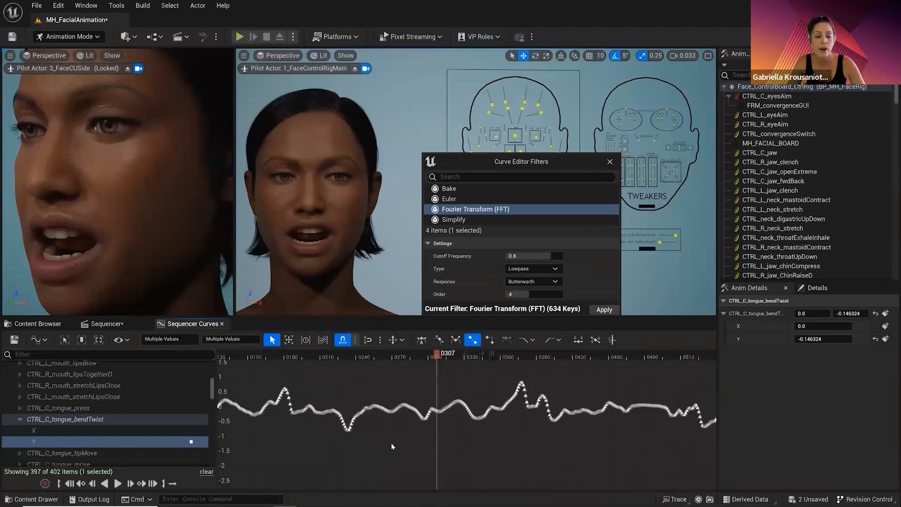
pyautogui.moveTo(662, 437); pyautogui.dragTo(470, 433, button='right')
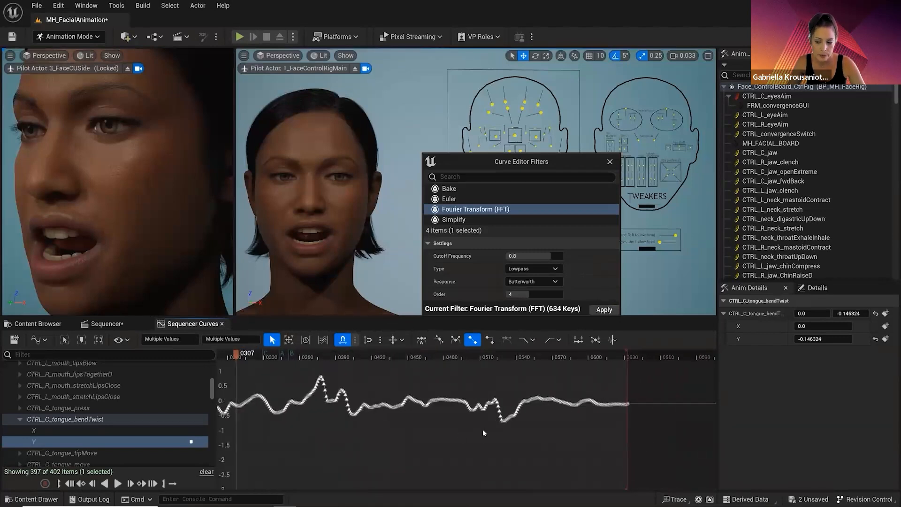
# Review the whole filtered bendTwist Y curve, close the Curve Editor Filters window, and deselect the tongue control.
pyautogui.moveTo(328, 437); pyautogui.dragTo(488, 450, button='right')
pyautogui.scroll(-5, 476, 436)
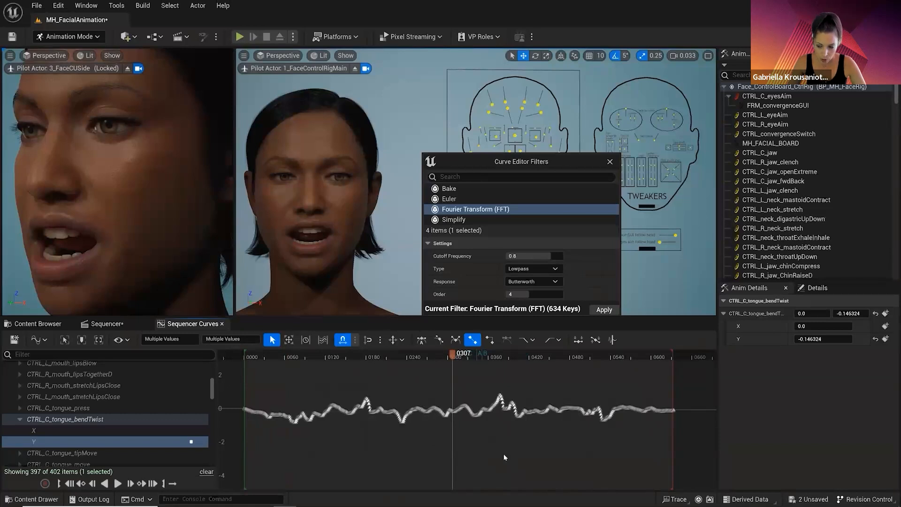
pyautogui.click(609, 162)
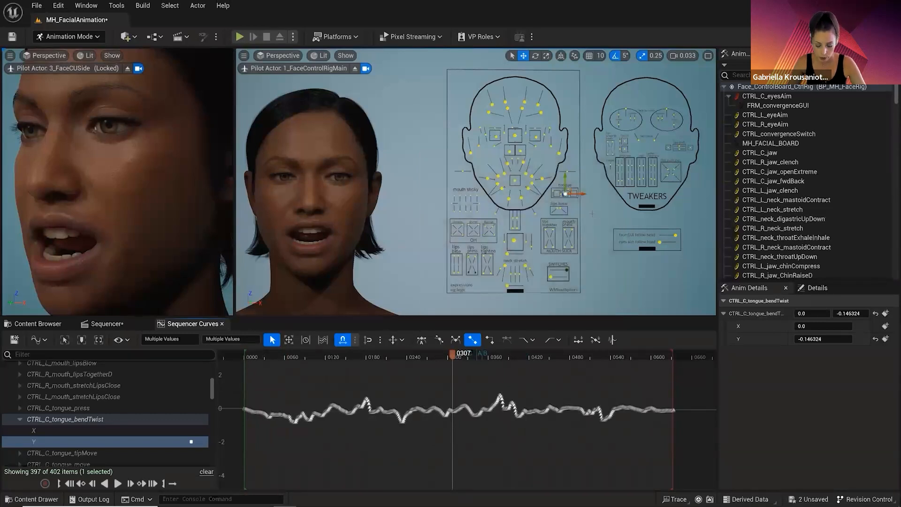
pyautogui.press('Escape')
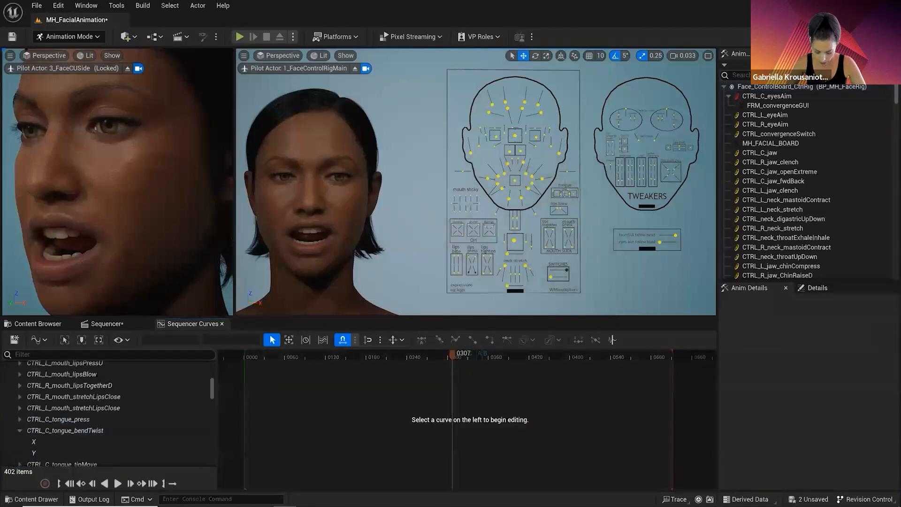
# Reselect the CTRL_C_tongue_bendTwist control on the face board, isolate its Y curve, and select all of the curve's keys.
pyautogui.click(564, 192)
pyautogui.moveTo(565, 192); pyautogui.dragTo(565, 192)
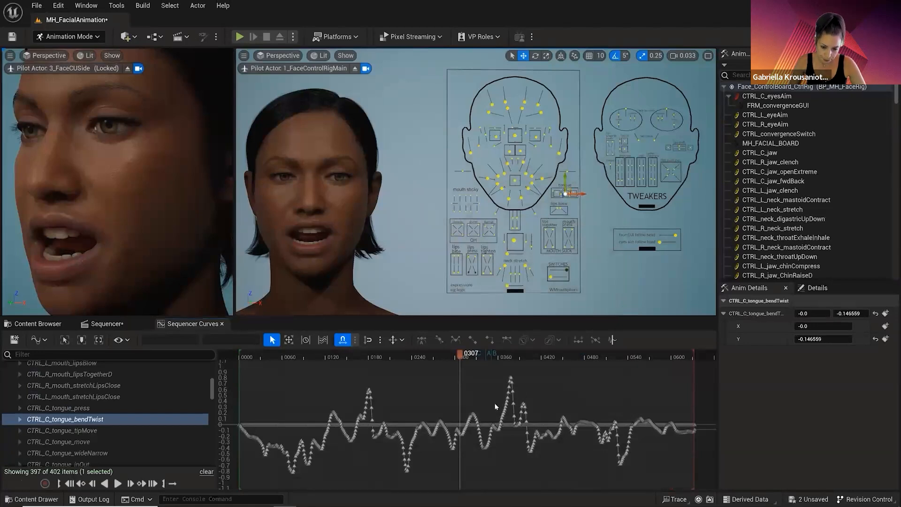
pyautogui.click(20, 419)
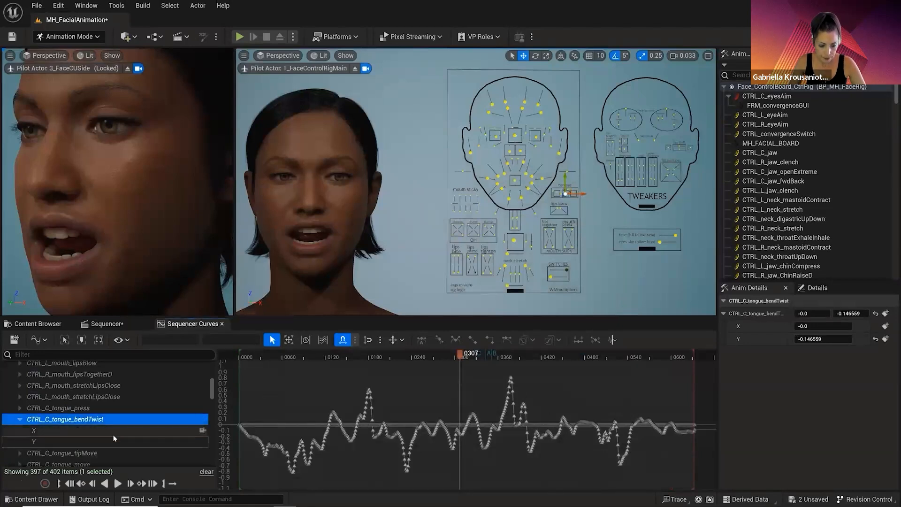
pyautogui.click(42, 442)
pyautogui.press('f')
pyautogui.moveTo(295, 368); pyautogui.dragTo(673, 477)
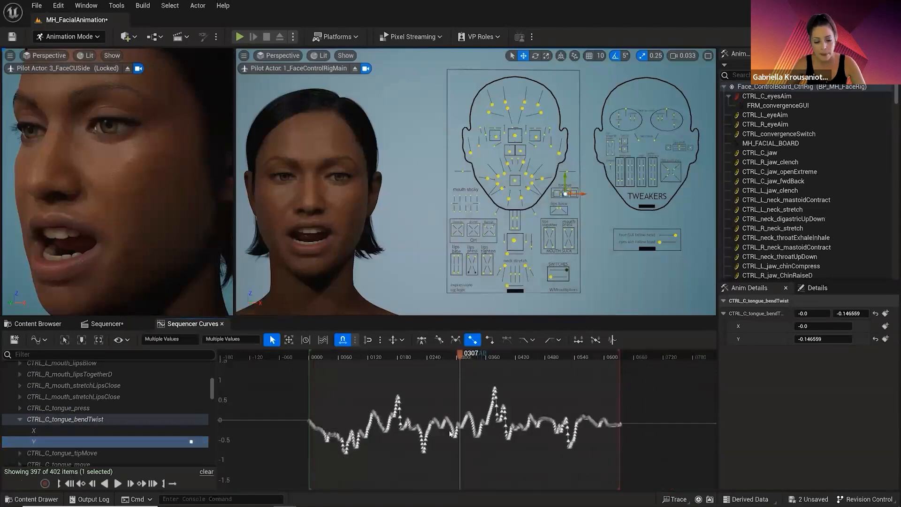
# Activate the Transform tool around all selected bendTwist Y keys and frame the full curve.
pyautogui.click(289, 339)
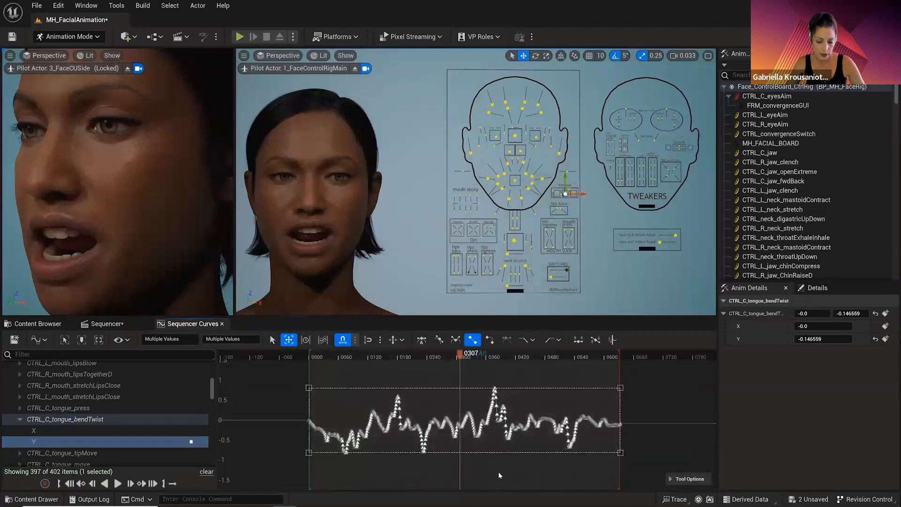
pyautogui.scroll(-3, 497, 466)
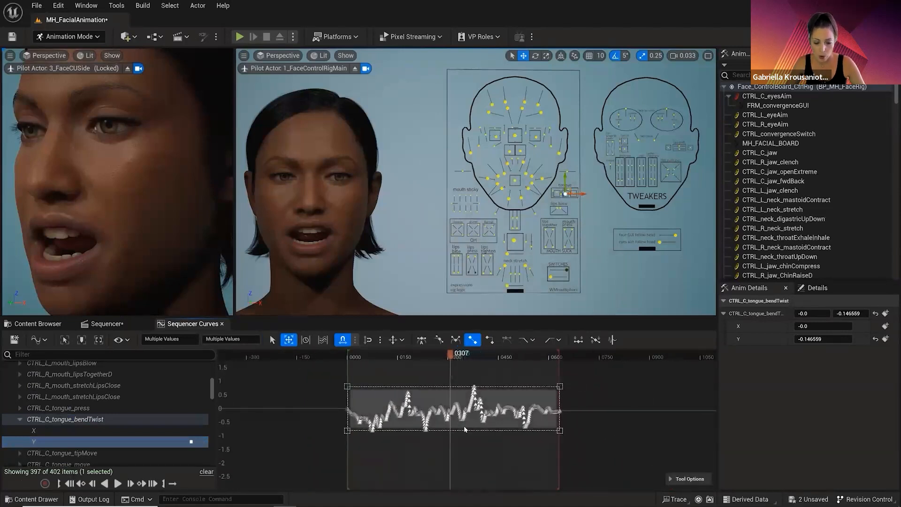
pyautogui.scroll(4, 469, 429)
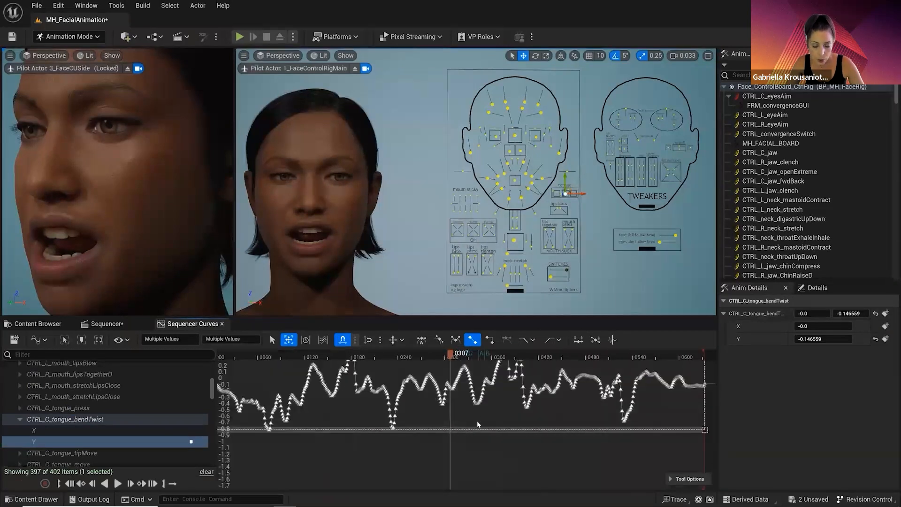
pyautogui.scroll(-1, 481, 417)
pyautogui.moveTo(484, 432); pyautogui.dragTo(482, 455, button='right')
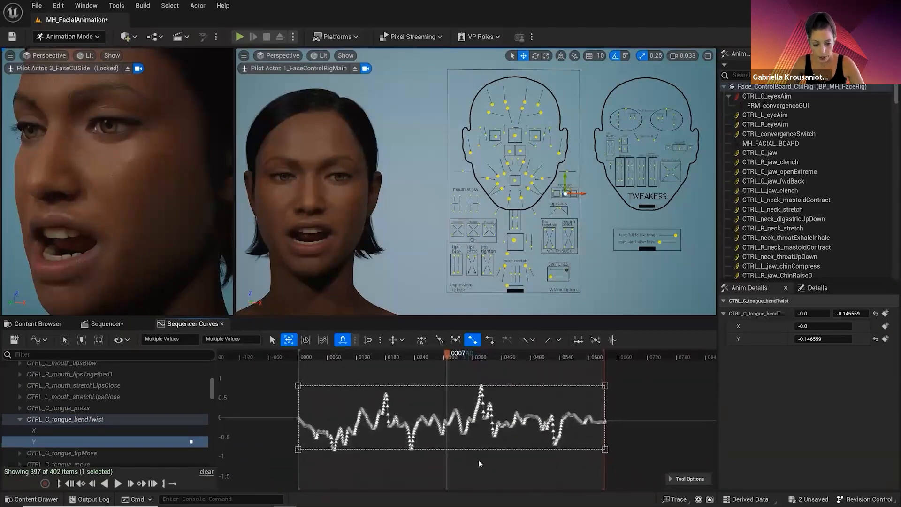
# Undo the recent smoothing edits on the bendTwist Y curve, keeping its keys inside the transform box.
pyautogui.hotkey('ctrl', 'z')
pyautogui.hotkey('ctrl', 'z')
pyautogui.hotkey('ctrl', 'z')
pyautogui.hotkey('ctrl', 'z')
pyautogui.scroll(-8, 460, 384)
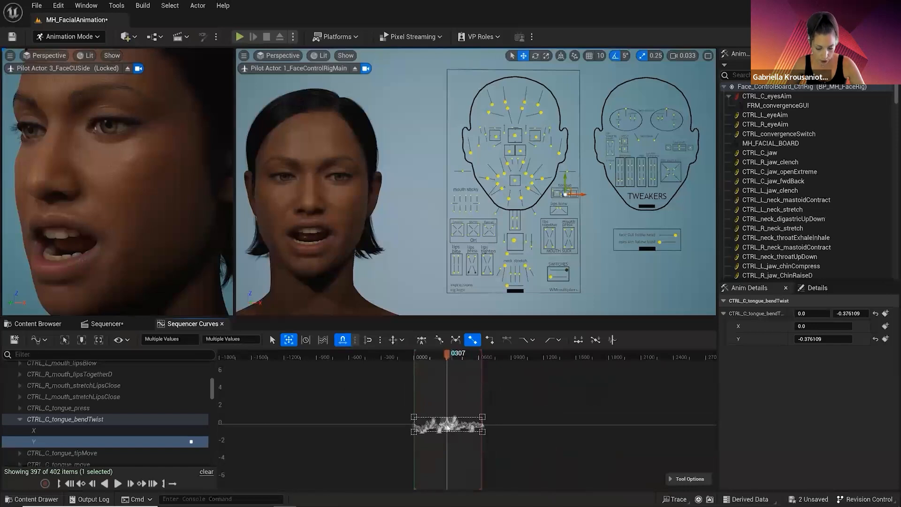
# Vertically scale down the selected keys of the CTRL_C_tongue_bendTwist Y curve to about a third of their range, and check the pose at frame 320.
pyautogui.scroll(8, 451, 417)
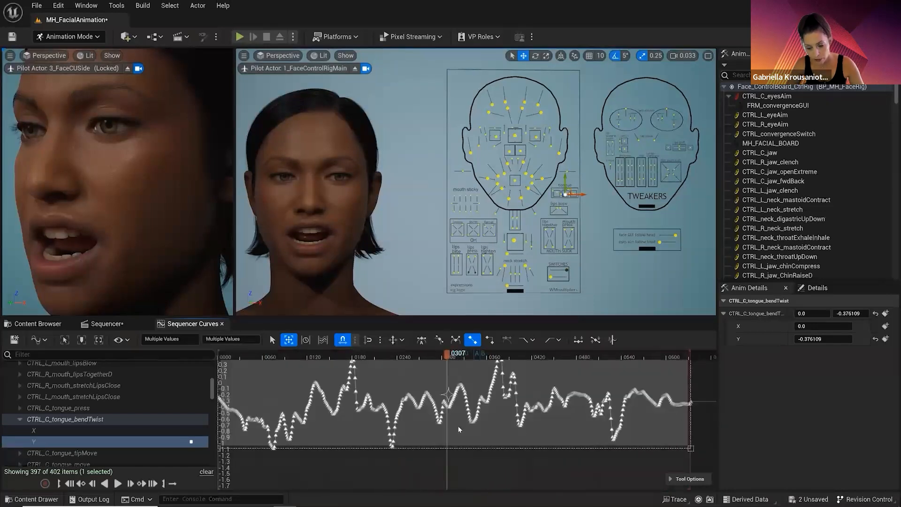
pyautogui.scroll(-4, 468, 407)
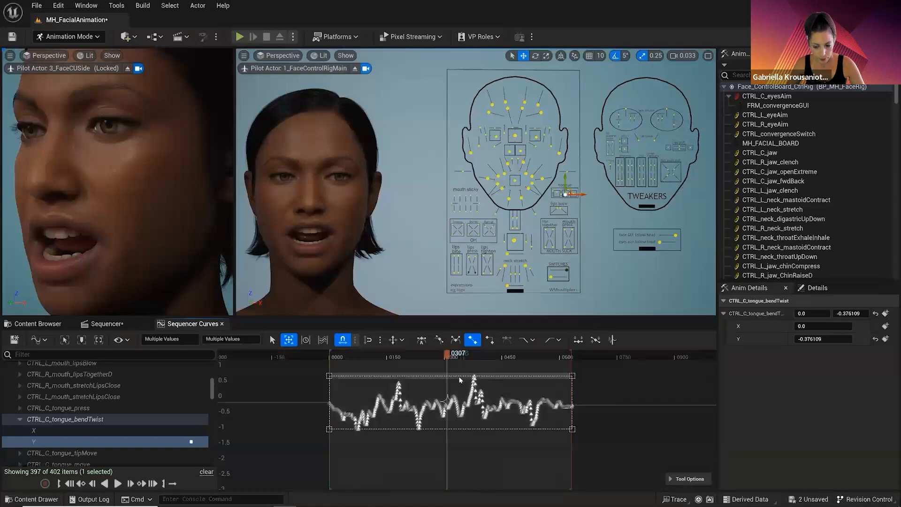
pyautogui.moveTo(458, 379); pyautogui.dragTo(440, 420)
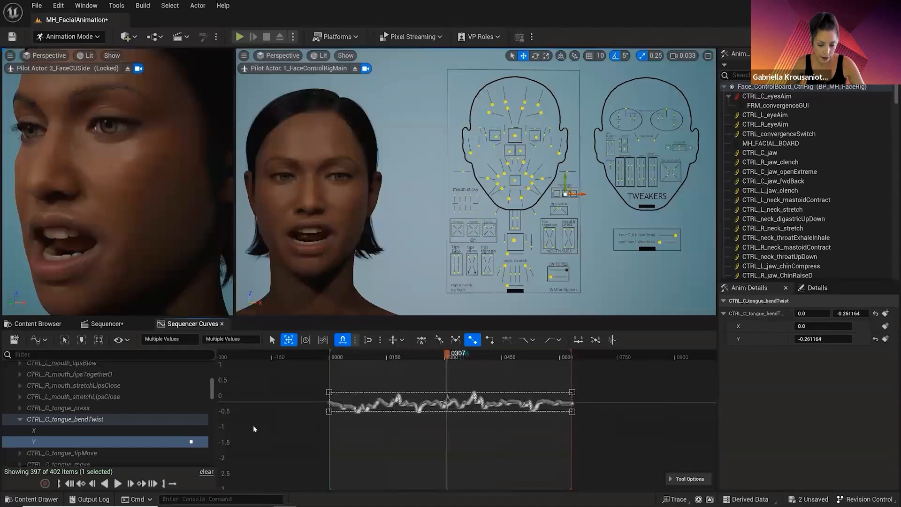
pyautogui.click(472, 425)
pyautogui.scroll(3, 464, 425)
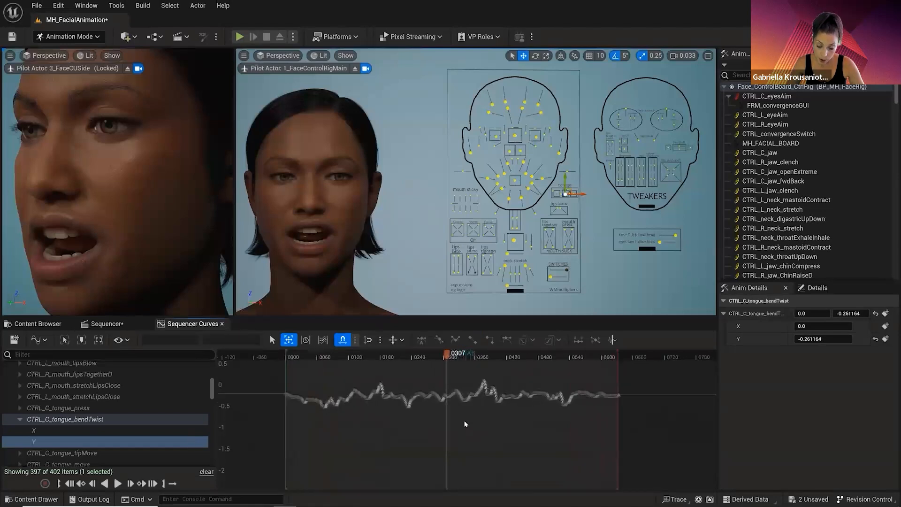
pyautogui.moveTo(452, 410); pyautogui.dragTo(451, 453, button='right')
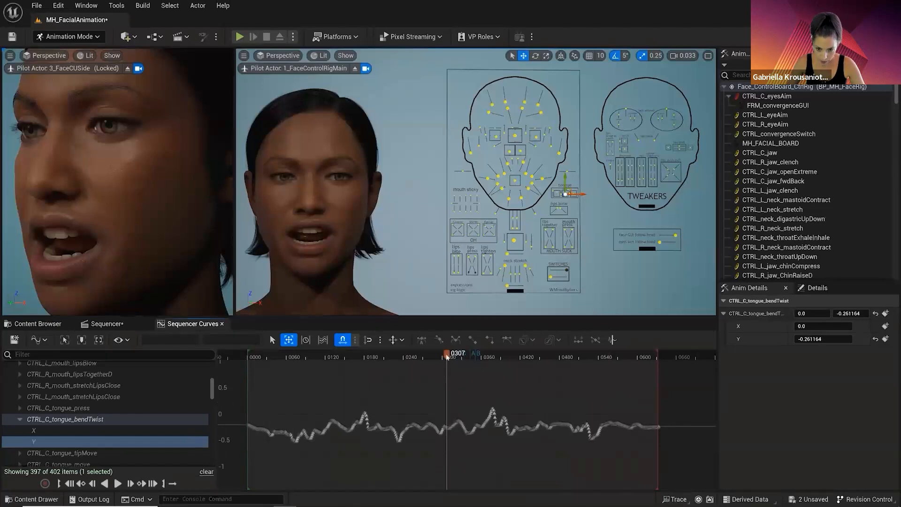
pyautogui.moveTo(447, 358)
pyautogui.mouseDown()
pyautogui.moveTo(435, 361)
pyautogui.moveTo(448, 365)
pyautogui.mouseUp()
pyautogui.moveTo(453, 363); pyautogui.dragTo(455, 363)
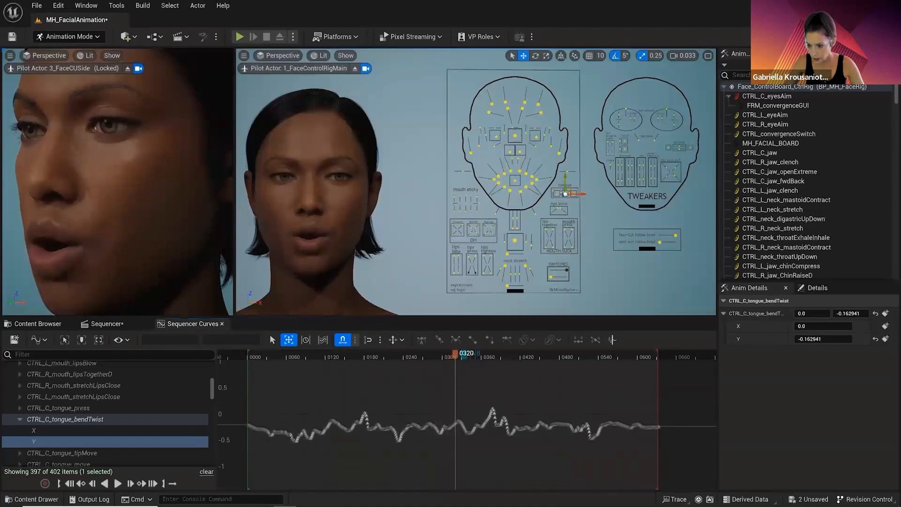
# Select the tongue tip control on the face board and isolate the Y curve of CTRL_C_tongue_tipMove.
pyautogui.click(576, 205)
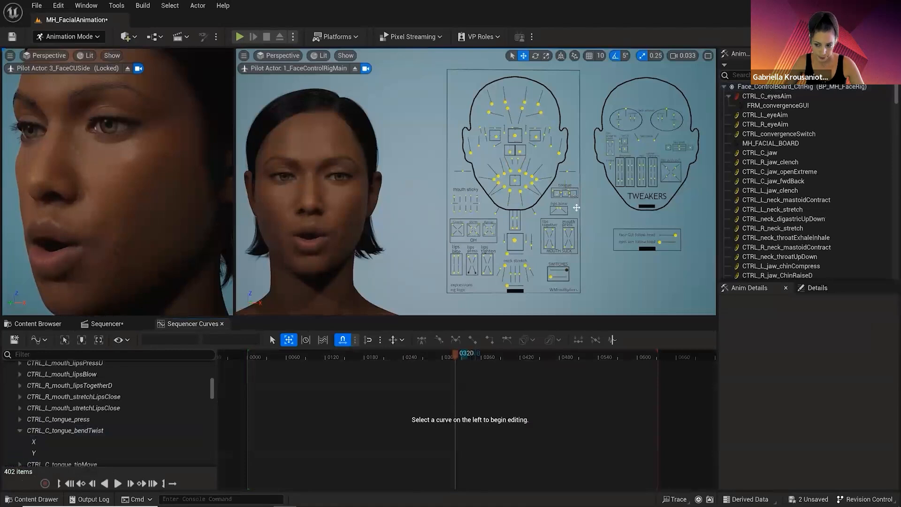
pyautogui.click(574, 193)
pyautogui.click(20, 431)
pyautogui.click(101, 452)
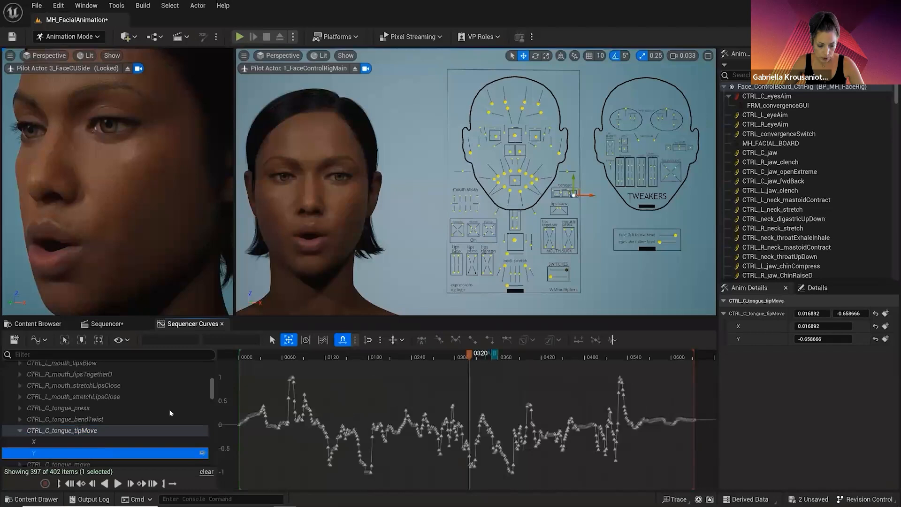
# Go to frame 297 and select the CTRL_C_tongue_tipMove Y key there to inspect the tongue motion.
pyautogui.scroll(1, 475, 403)
pyautogui.moveTo(470, 361); pyautogui.dragTo(451, 360)
pyautogui.scroll(2, 462, 402)
pyautogui.scroll(2, 462, 404)
pyautogui.moveTo(450, 398)
pyautogui.mouseDown()
pyautogui.moveTo(449, 391)
pyautogui.moveTo(448, 422)
pyautogui.moveTo(450, 404)
pyautogui.mouseUp()
pyautogui.scroll(-2, 462, 410)
pyautogui.scroll(-5, 539, 396)
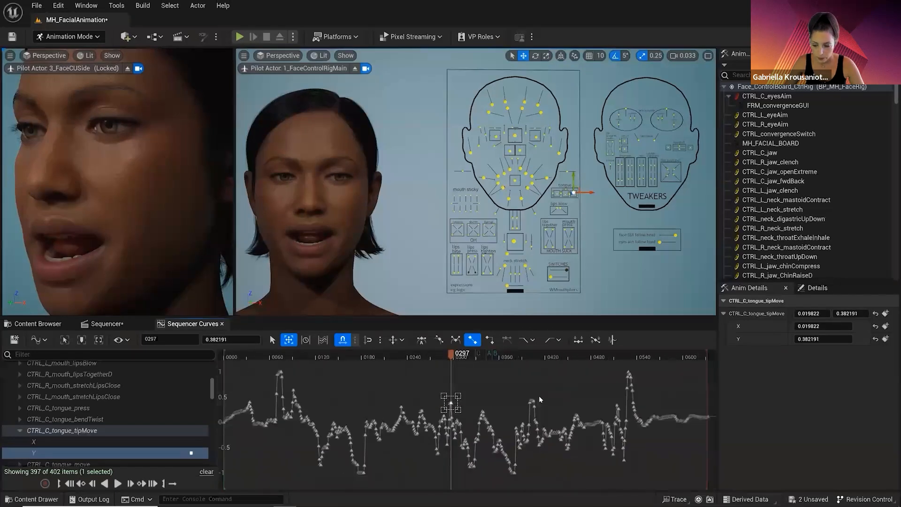
# Select all keys of the CTRL_C_tongue_tipMove Y curve and set their value to 0.
pyautogui.click(528, 453)
pyautogui.moveTo(529, 453); pyautogui.dragTo(511, 460, button='right')
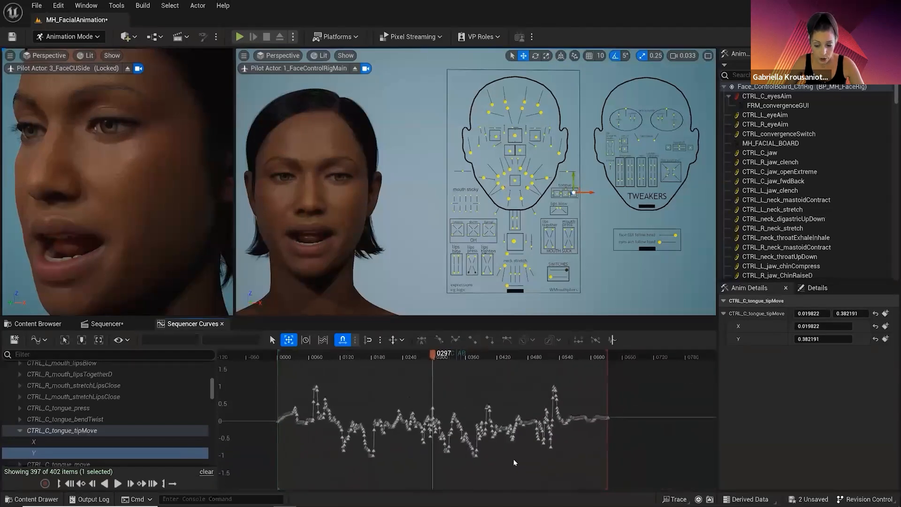
pyautogui.moveTo(266, 371); pyautogui.dragTo(638, 474)
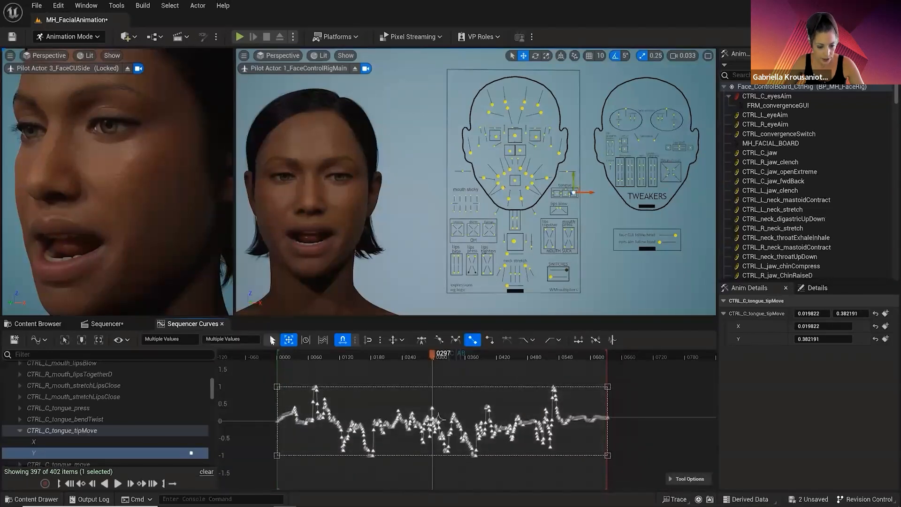
pyautogui.click(272, 339)
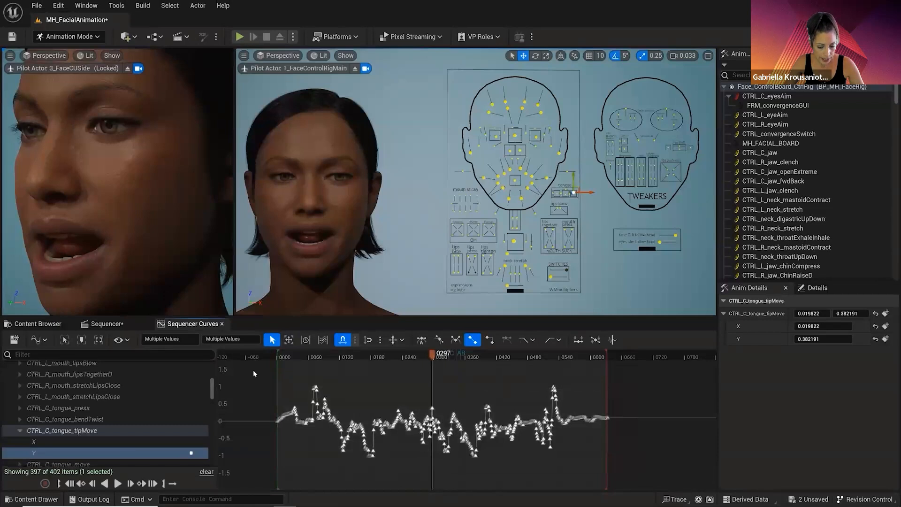
pyautogui.click(245, 339)
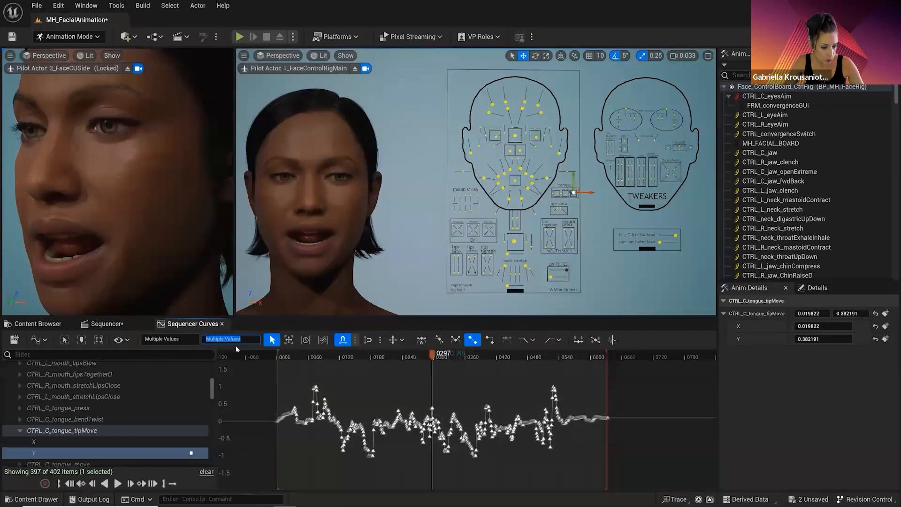
pyautogui.write('0')
pyautogui.press('Return')
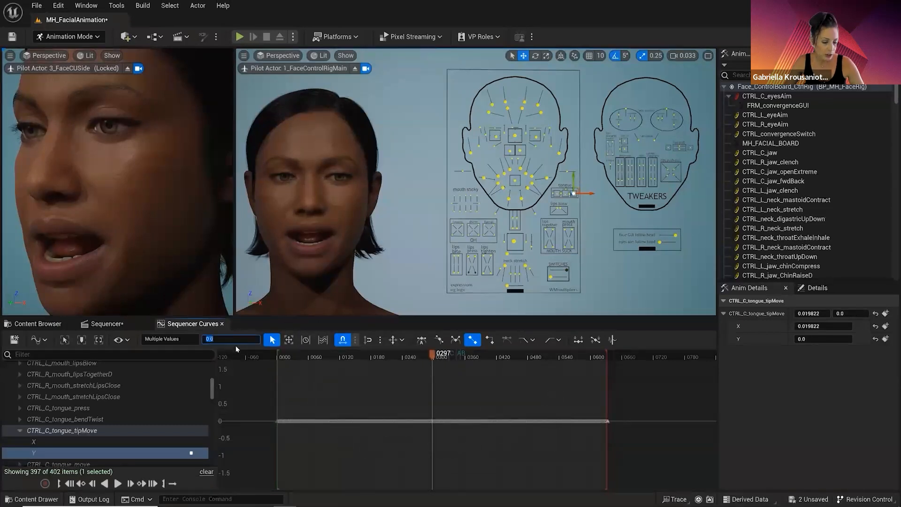
pyautogui.click(389, 415)
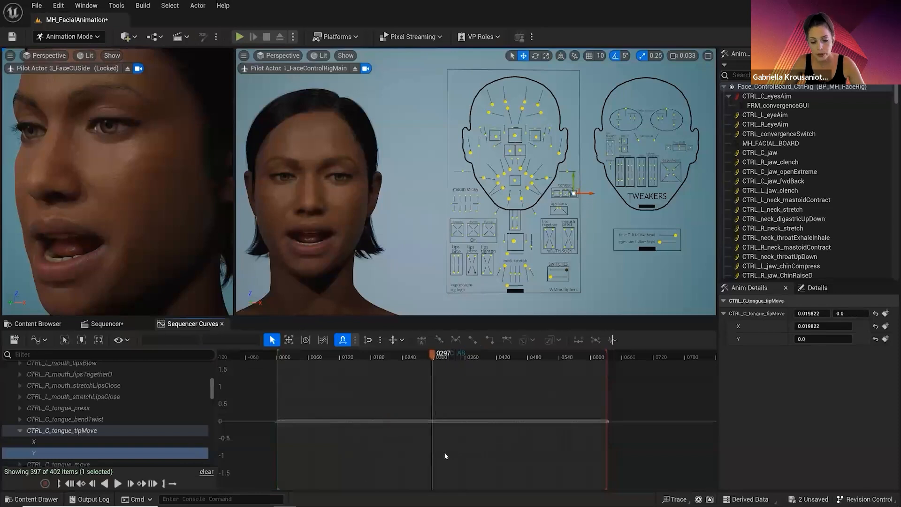
# Move to frame 483, select the right eye control on the face board, and view its X and Y curves separately.
pyautogui.moveTo(433, 355); pyautogui.dragTo(530, 361)
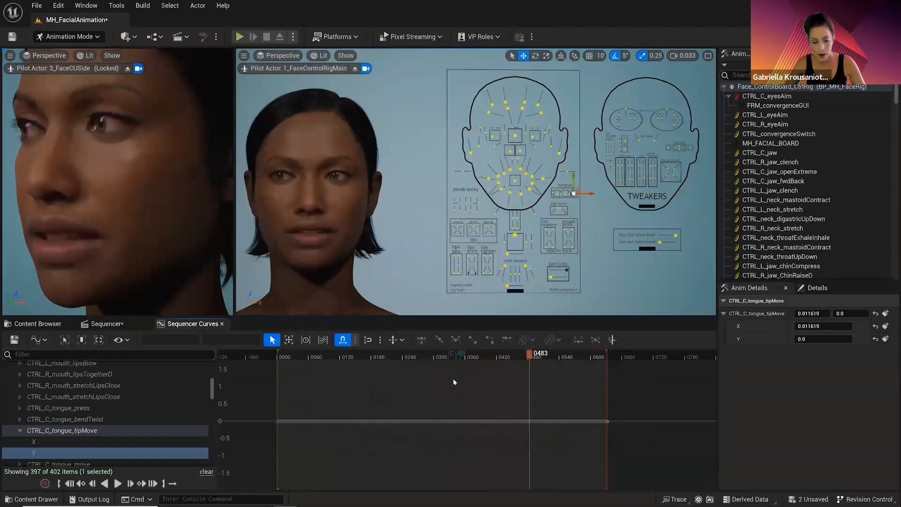
pyautogui.click(493, 136)
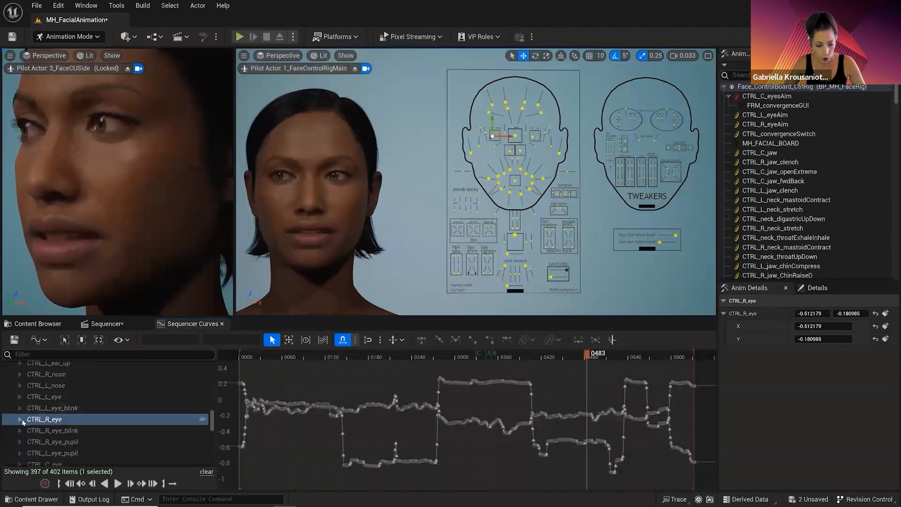
pyautogui.click(20, 420)
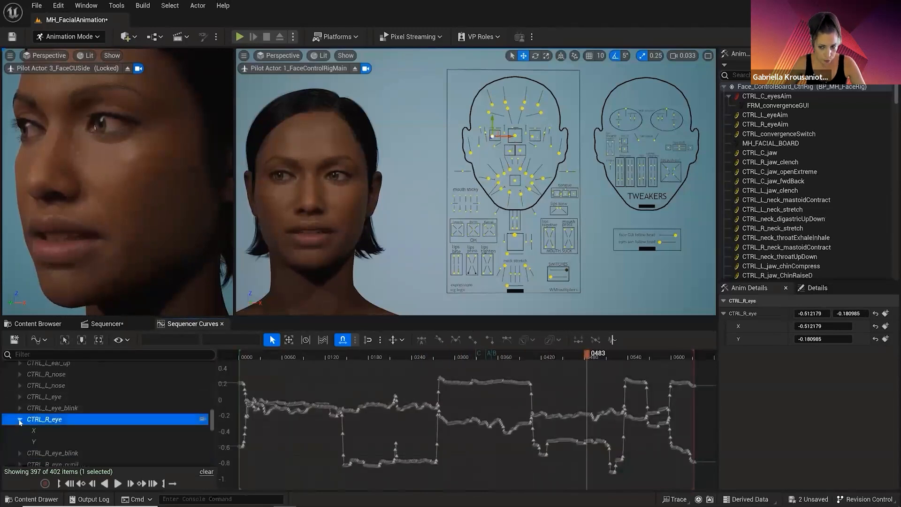
pyautogui.click(128, 431)
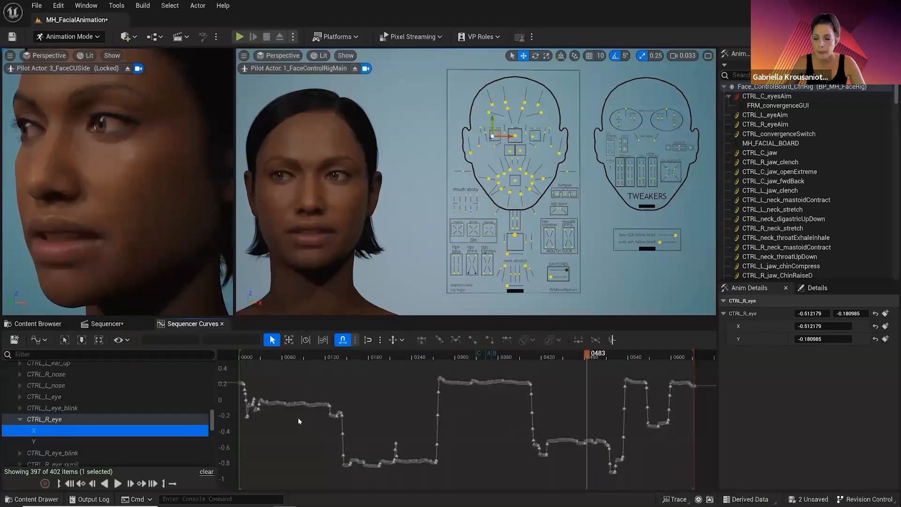
pyautogui.click(122, 442)
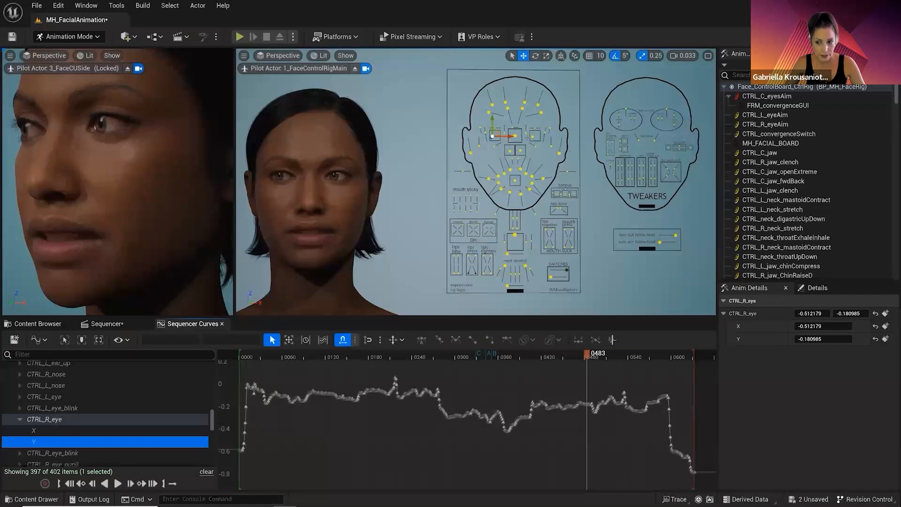
# Add the left eye control to the selection and filter the Sequencer tracks to Selected Control Rig Controls, leaving both controls deselected.
pyautogui.keyDown('shift'); pyautogui.click(532, 137); pyautogui.keyUp('shift')
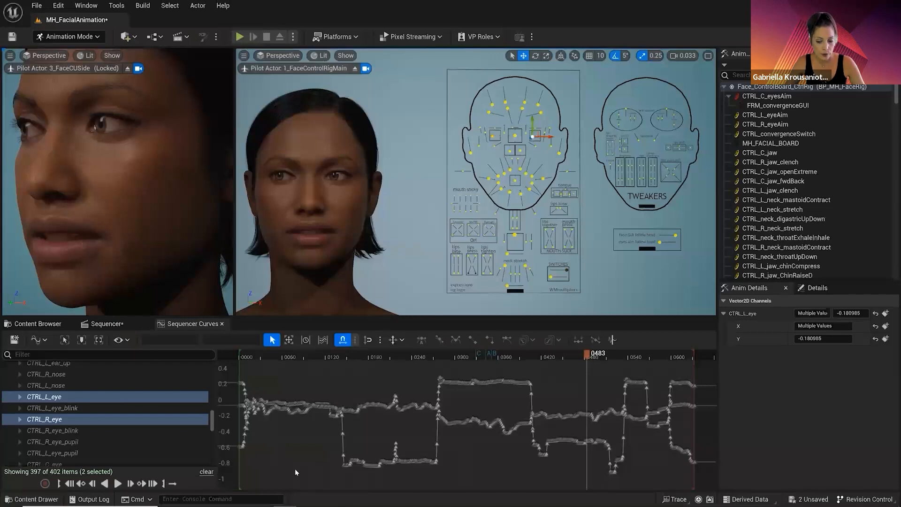
pyautogui.click(127, 325)
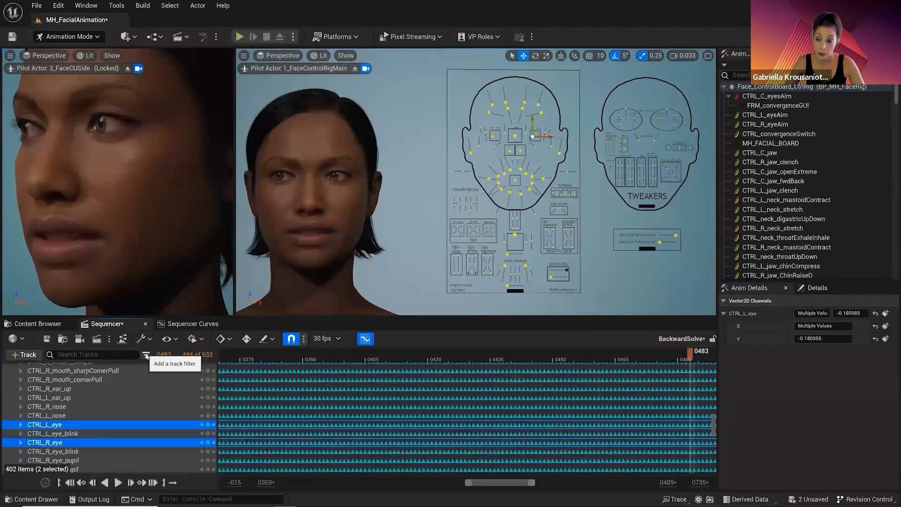
pyautogui.click(146, 355)
pyautogui.click(151, 308)
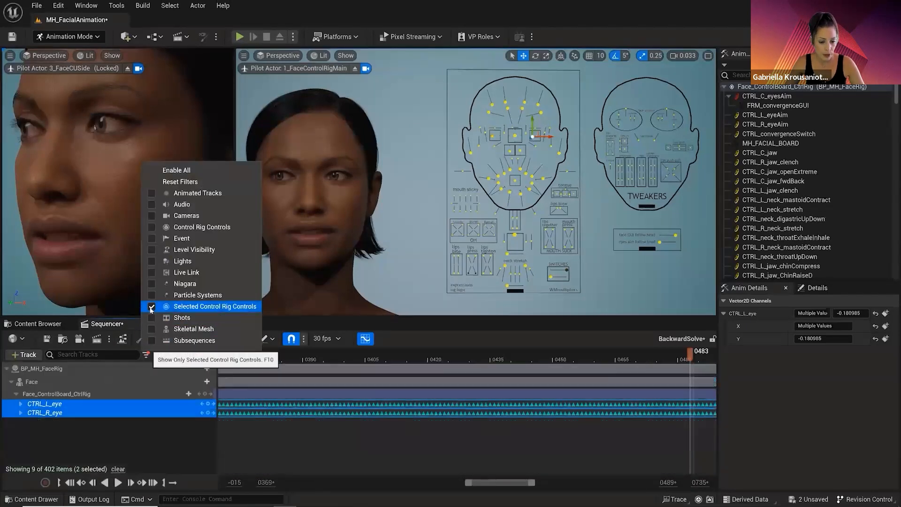
pyautogui.click(155, 429)
pyautogui.click(155, 430)
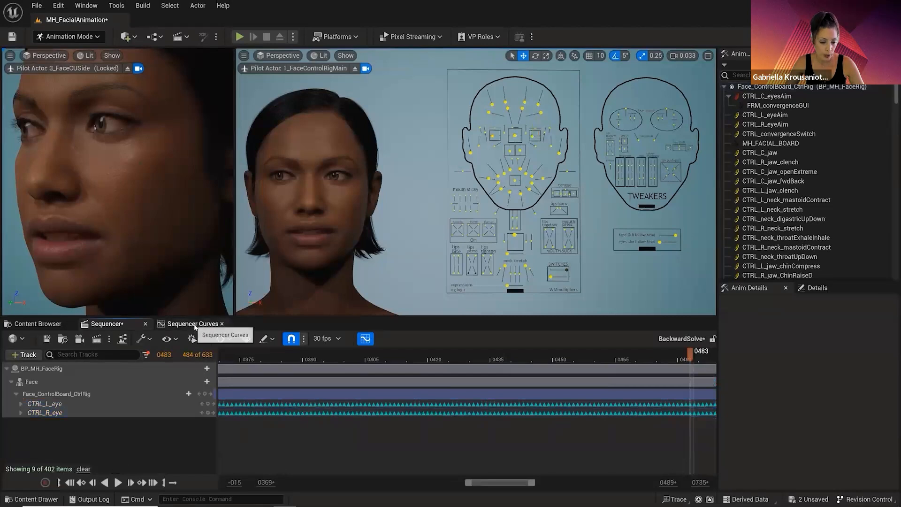
# In the curve editor, pin the X curves of CTRL_L_eye and CTRL_R_eye together.
pyautogui.click(193, 323)
pyautogui.click(113, 397)
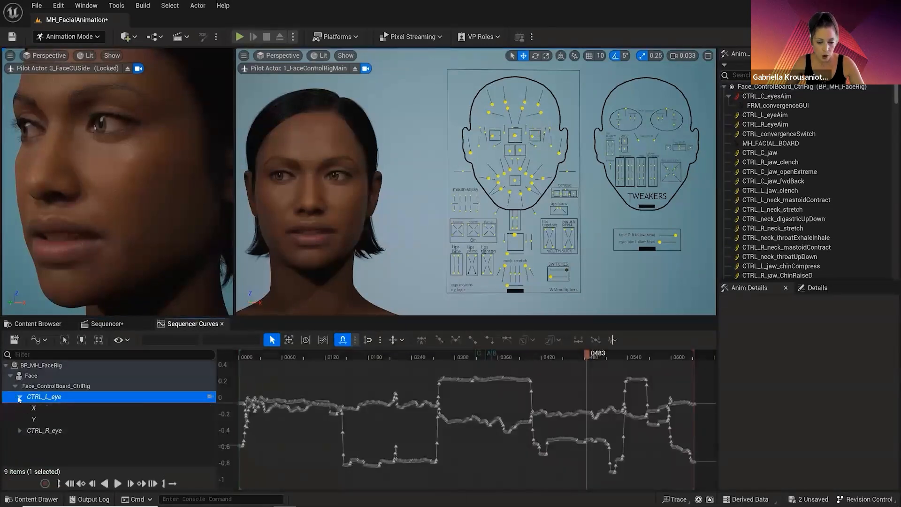
pyautogui.click(49, 408)
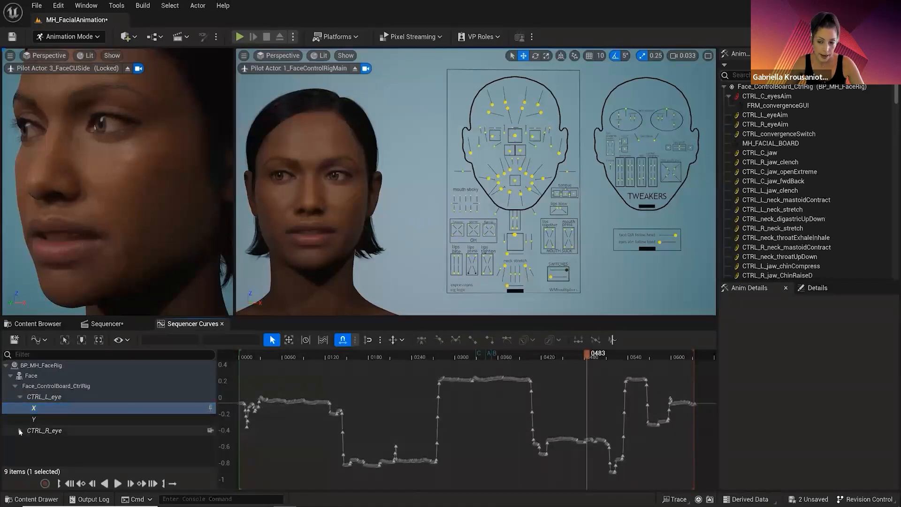
pyautogui.click(168, 441)
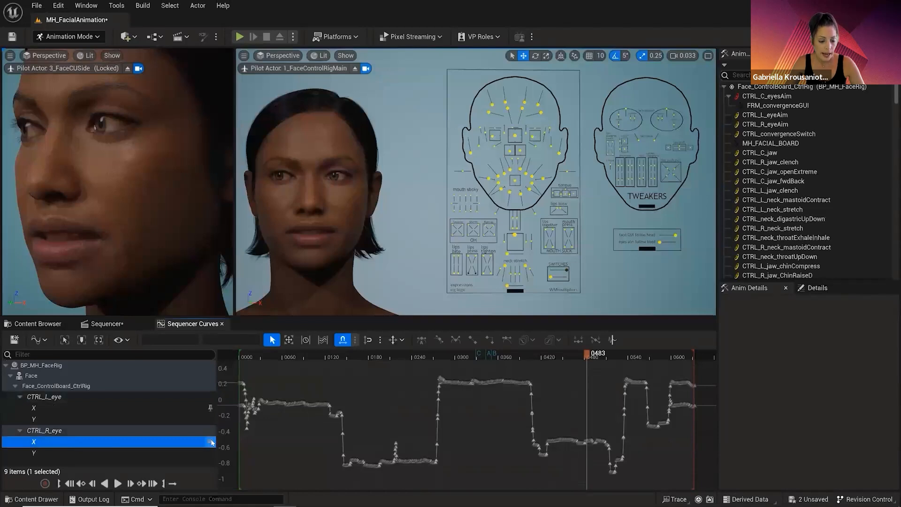
# Examine the start of both eyes' X curves and play the animation from frame 50 to frame 122.
pyautogui.moveTo(529, 463); pyautogui.dragTo(568, 468, button='right')
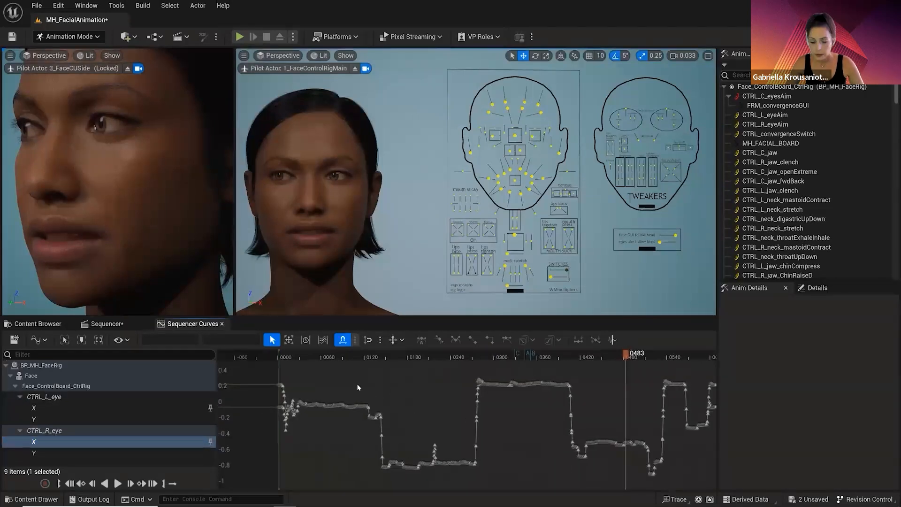
pyautogui.scroll(4, 301, 428)
pyautogui.moveTo(302, 427); pyautogui.dragTo(502, 429, button='right')
pyautogui.scroll(2, 343, 430)
pyautogui.moveTo(343, 431); pyautogui.dragTo(386, 441, button='right')
pyautogui.moveTo(352, 357); pyautogui.dragTo(387, 357)
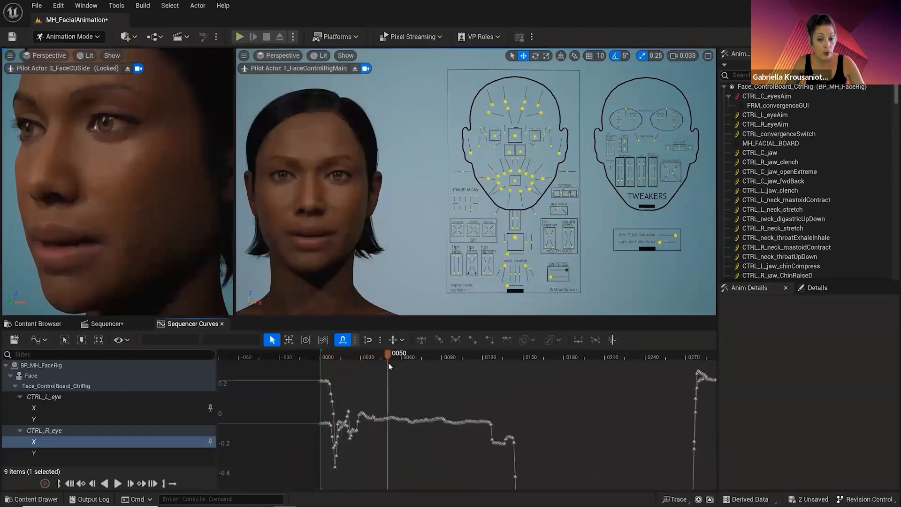
pyautogui.click(117, 483)
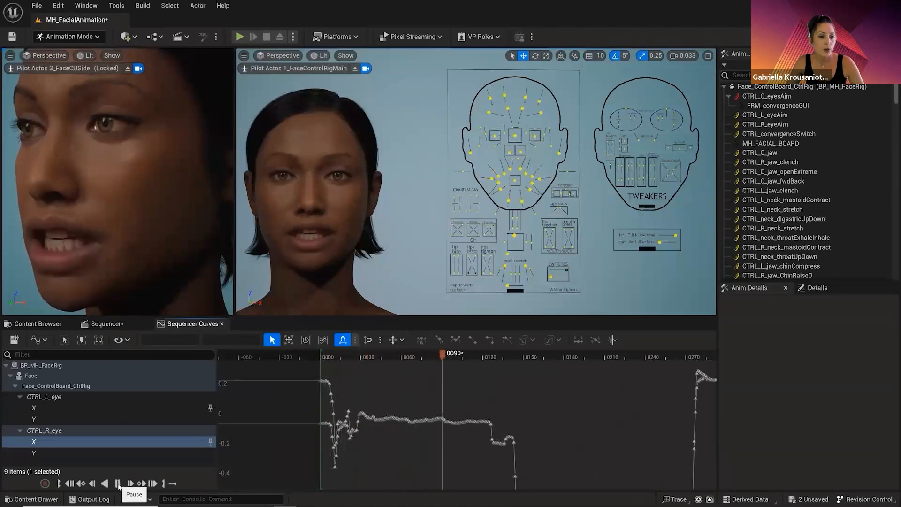
pyautogui.click(118, 483)
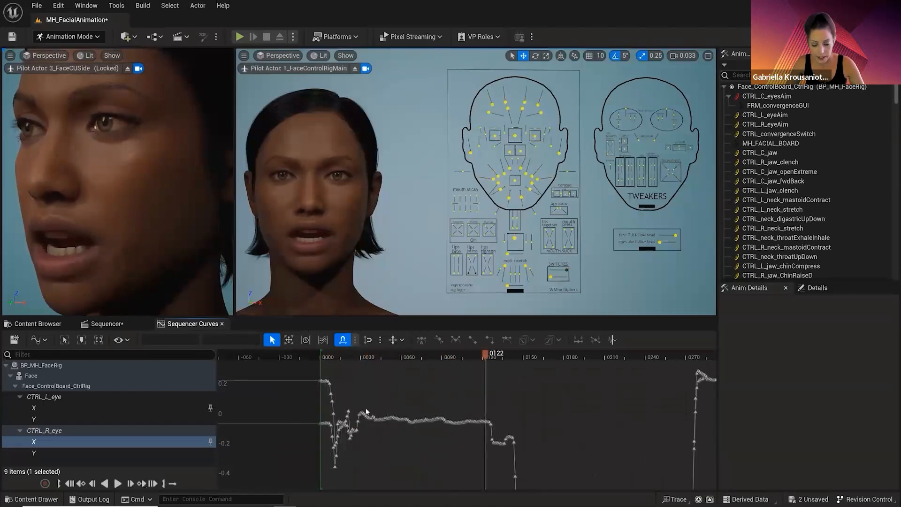
# Unpin both eyes' X curves and pin the Y curves of CTRL_L_eye and CTRL_R_eye for comparison.
pyautogui.click(210, 409)
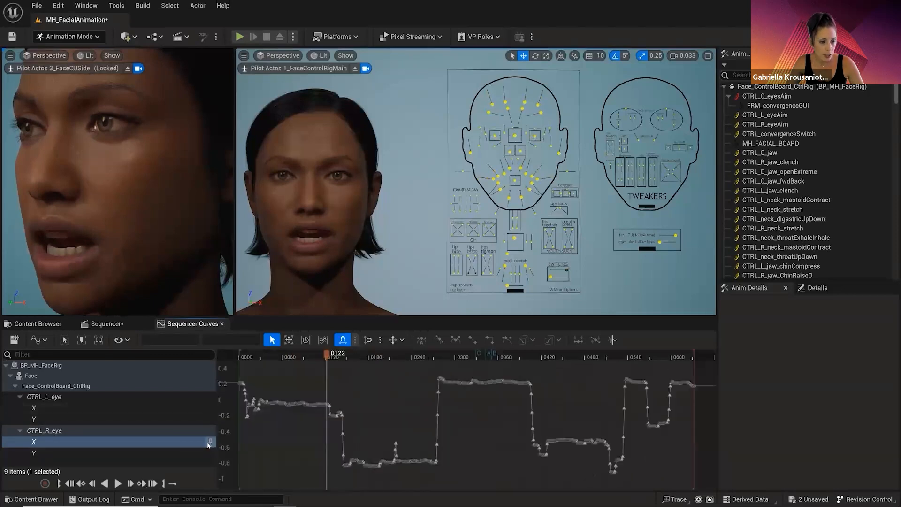
pyautogui.click(210, 442)
pyautogui.click(209, 419)
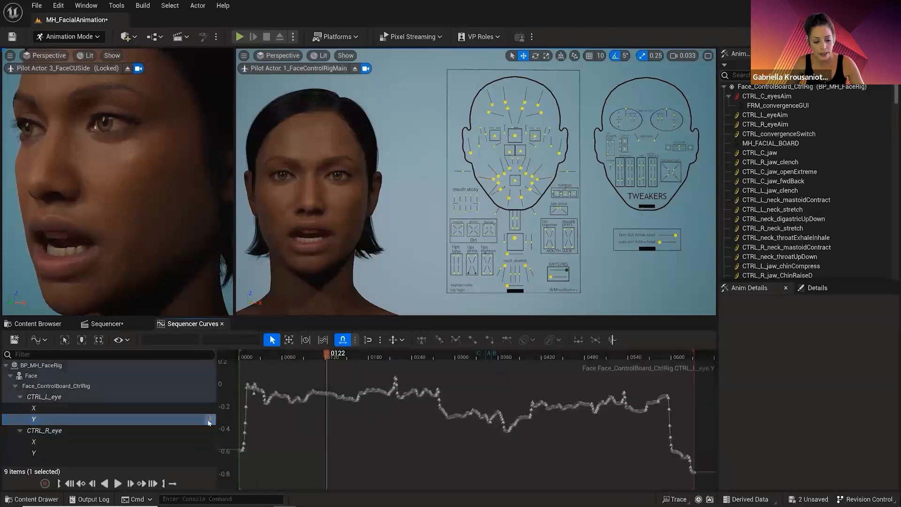
pyautogui.click(210, 452)
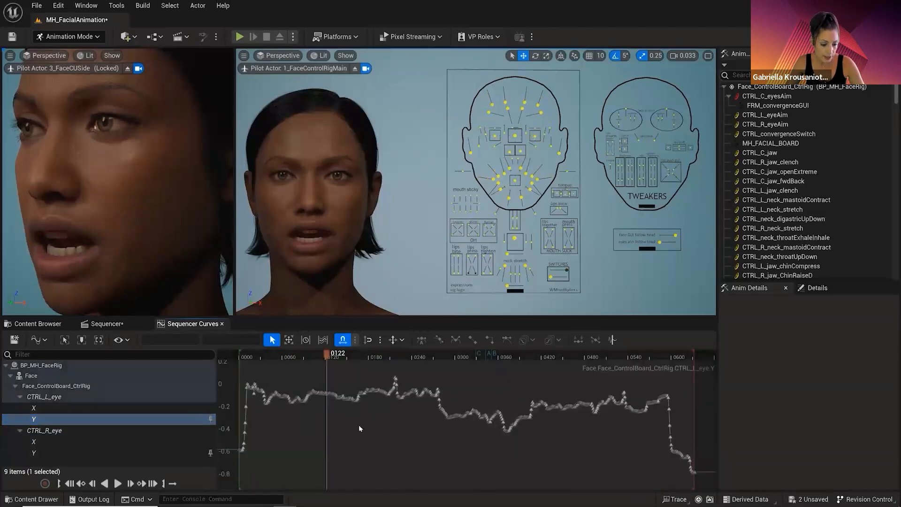
pyautogui.moveTo(357, 426); pyautogui.dragTo(395, 435, button='right')
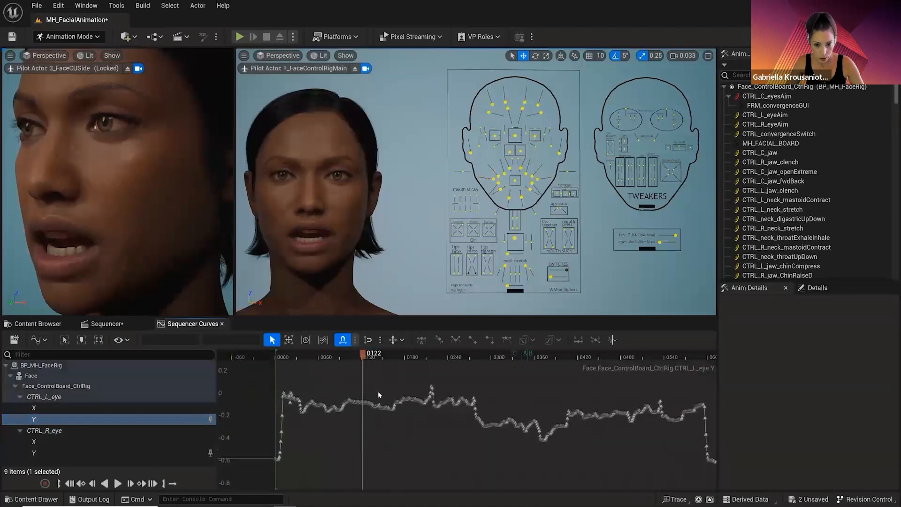
# Play the animation from frame 122 to frame 389 and scrub to frame 382 to examine both eyes' Y curves.
pyautogui.click(118, 483)
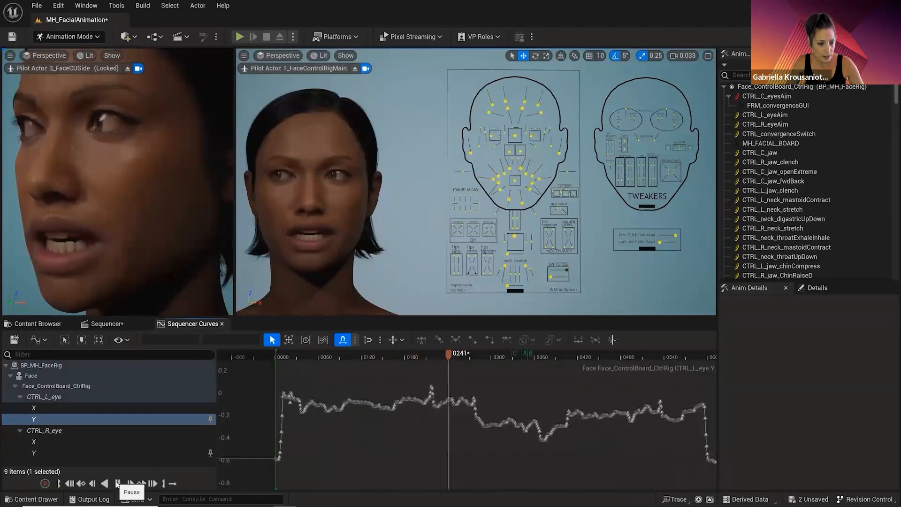
pyautogui.click(118, 483)
pyautogui.scroll(5, 422, 424)
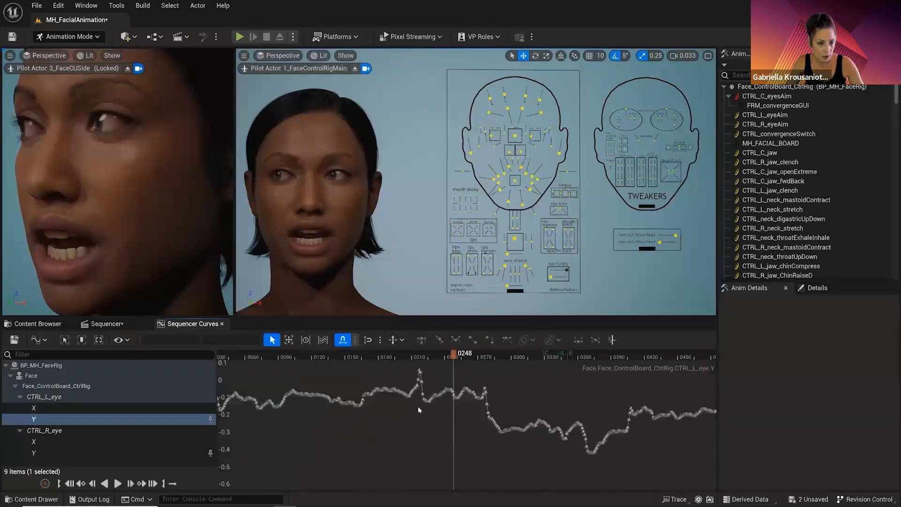
pyautogui.click(118, 483)
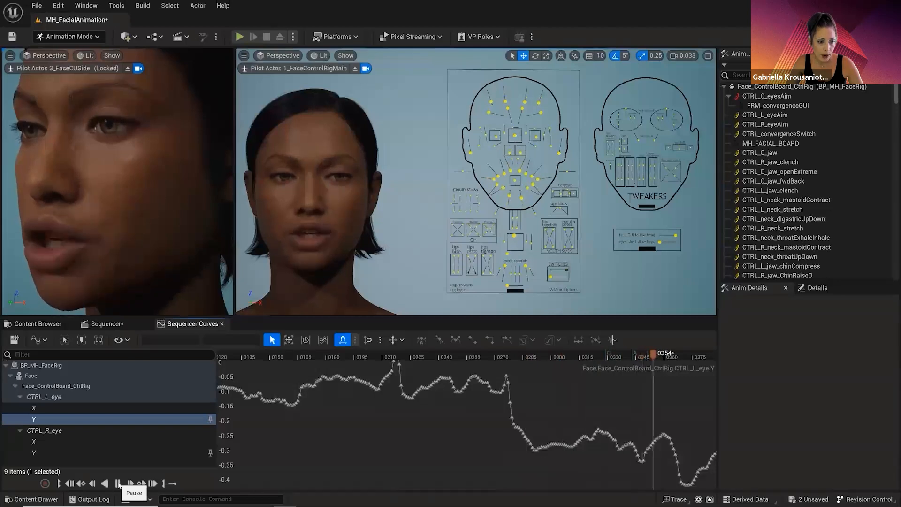
pyautogui.click(118, 483)
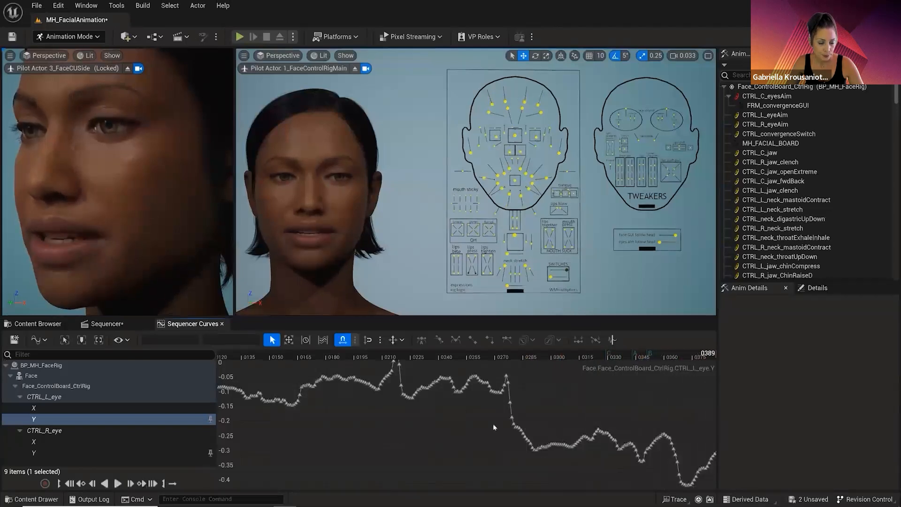
pyautogui.moveTo(667, 393); pyautogui.dragTo(508, 391, button='right')
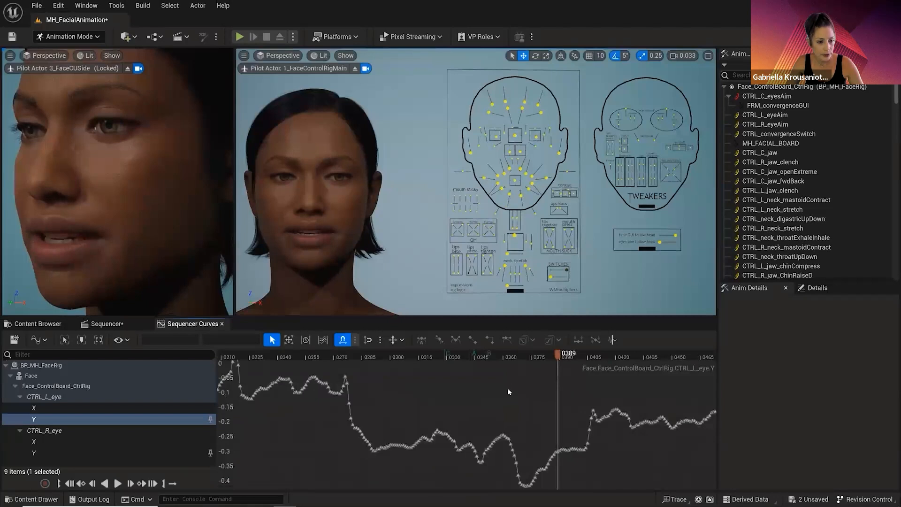
pyautogui.moveTo(498, 357); pyautogui.dragTo(545, 370)
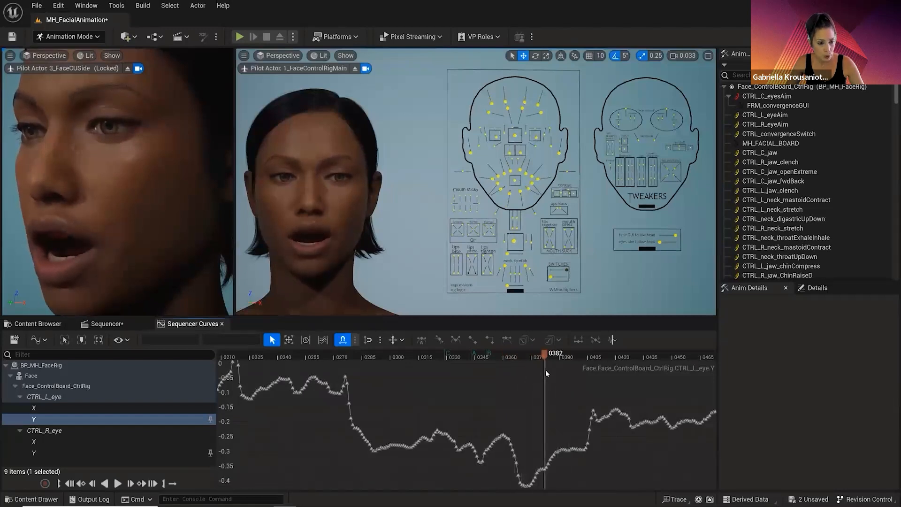
pyautogui.moveTo(572, 464); pyautogui.dragTo(546, 433, button='right')
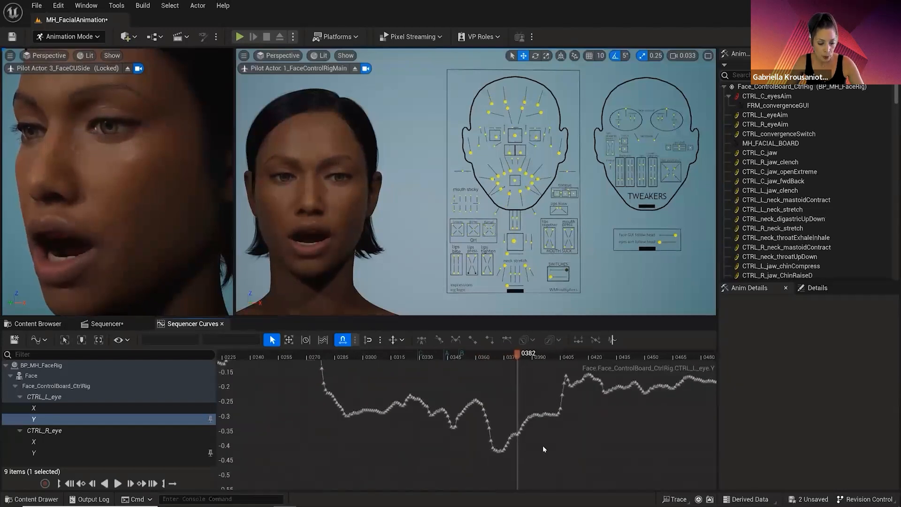
# Go back one frame at a time to frame 358 to examine the eye motion through the Y curves' dip.
pyautogui.click(93, 485)
pyautogui.click(93, 484)
pyautogui.click(93, 485)
pyautogui.click(93, 484)
pyautogui.click(93, 485)
pyautogui.click(93, 484)
pyautogui.click(93, 484)
pyautogui.click(92, 484)
pyautogui.click(93, 484)
pyautogui.click(93, 484)
pyautogui.click(93, 485)
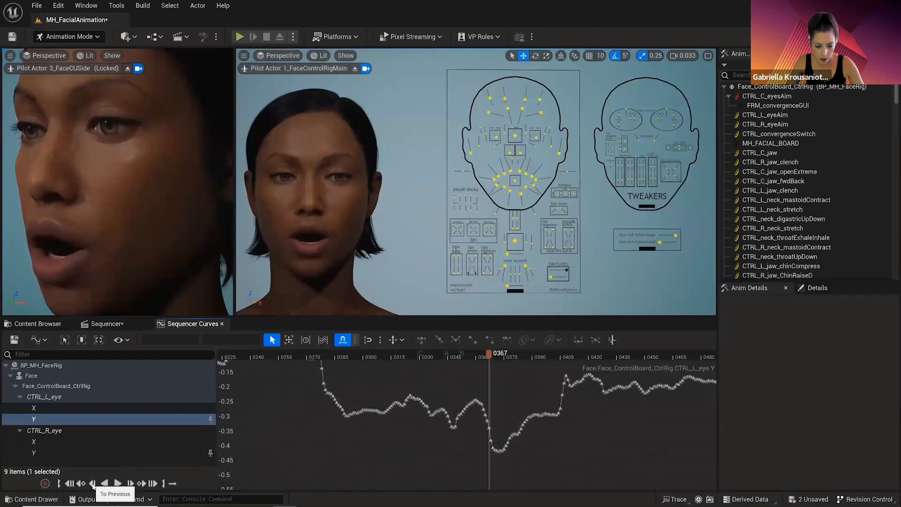
pyautogui.click(92, 484)
pyautogui.click(93, 485)
pyautogui.click(93, 485)
pyautogui.click(93, 485)
pyautogui.click(93, 485)
pyautogui.click(93, 485)
pyautogui.click(93, 484)
pyautogui.click(93, 484)
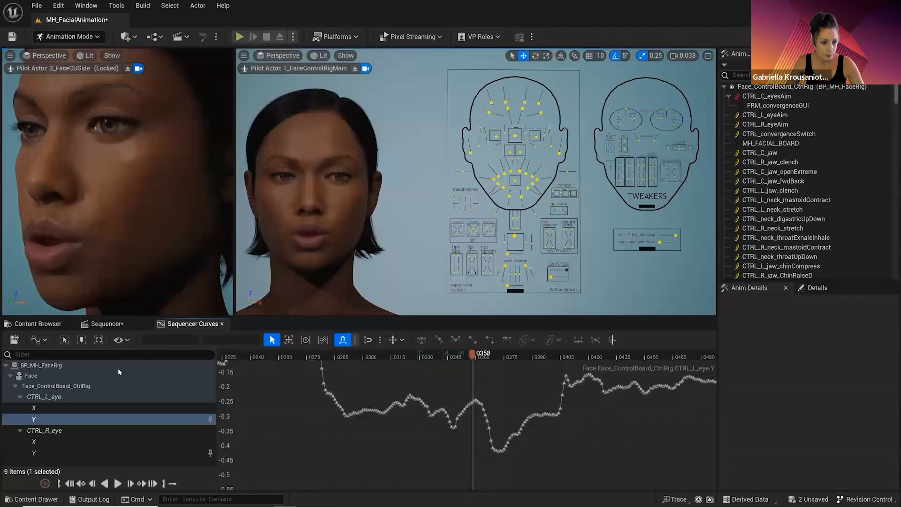
# Advance one frame at a time from frame 358 to frame 389, checking the gaze against the Y curves.
pyautogui.click(131, 483)
pyautogui.click(130, 483)
pyautogui.click(131, 483)
pyautogui.click(130, 484)
pyautogui.click(130, 483)
pyautogui.click(131, 483)
pyautogui.click(131, 483)
pyautogui.click(131, 483)
pyautogui.click(130, 484)
pyautogui.click(131, 483)
pyautogui.click(131, 484)
pyautogui.click(130, 484)
pyautogui.click(130, 483)
pyautogui.click(130, 484)
pyautogui.click(130, 483)
pyautogui.click(130, 483)
pyautogui.click(130, 483)
pyautogui.click(131, 484)
pyautogui.click(130, 483)
pyautogui.click(131, 483)
pyautogui.click(131, 483)
pyautogui.click(131, 484)
pyautogui.click(130, 483)
pyautogui.click(130, 484)
pyautogui.click(130, 483)
pyautogui.click(130, 483)
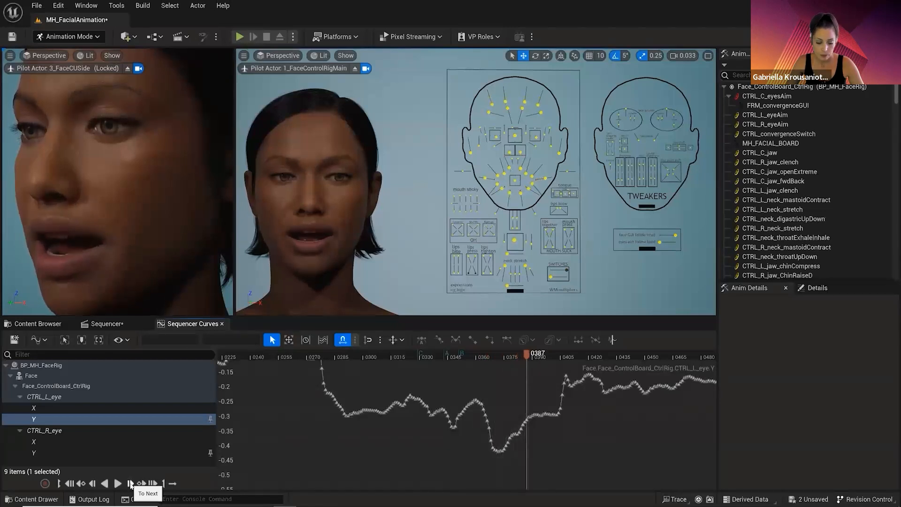
pyautogui.click(131, 484)
pyautogui.click(131, 484)
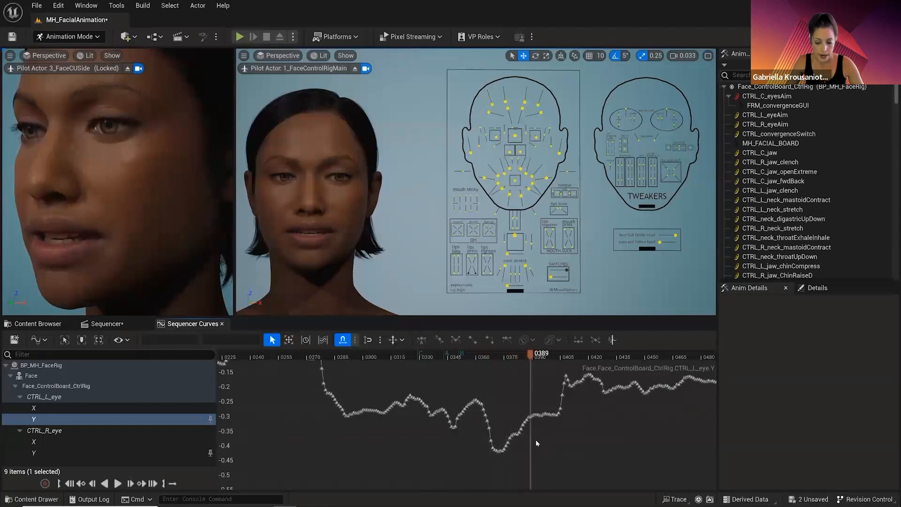
# Flatten the dip in both eyes' Y curves between about frames 366 and 388 to about -0.32 with the Transform tool, checking at frame 393.
pyautogui.scroll(4, 512, 443)
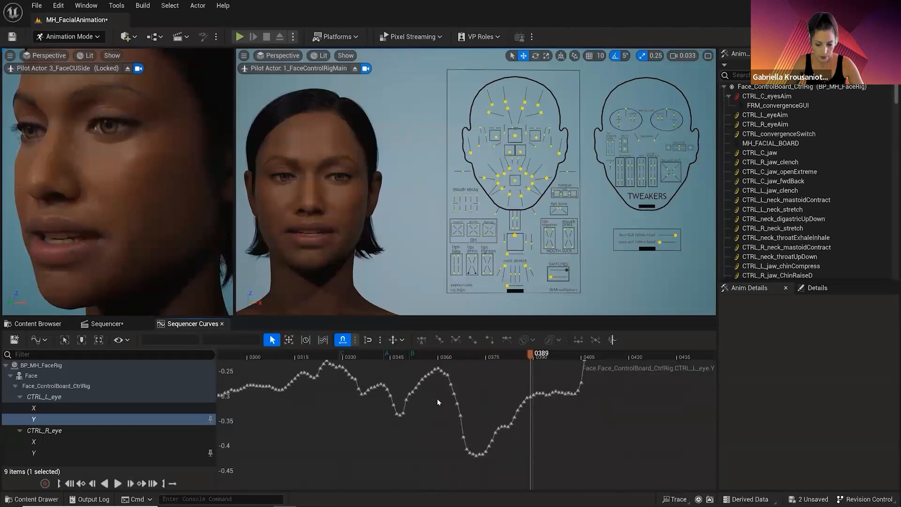
pyautogui.click(179, 452)
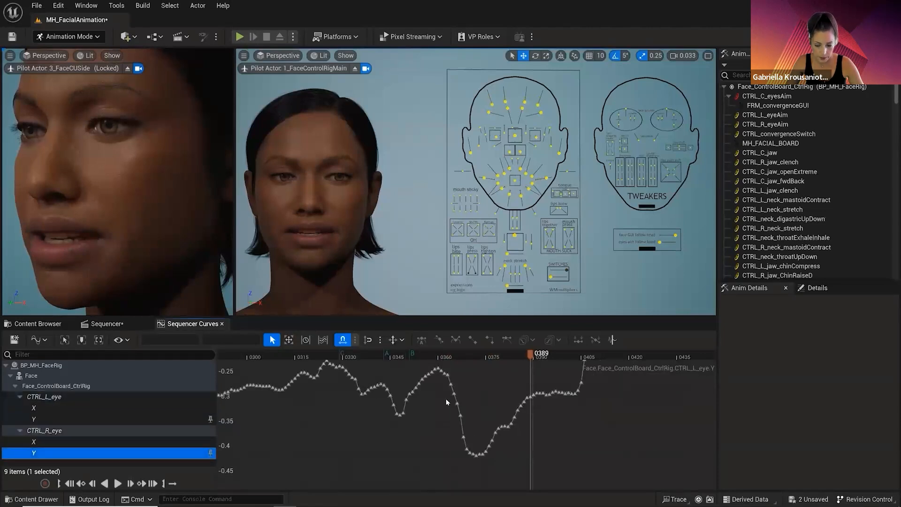
pyautogui.moveTo(477, 448); pyautogui.dragTo(525, 463)
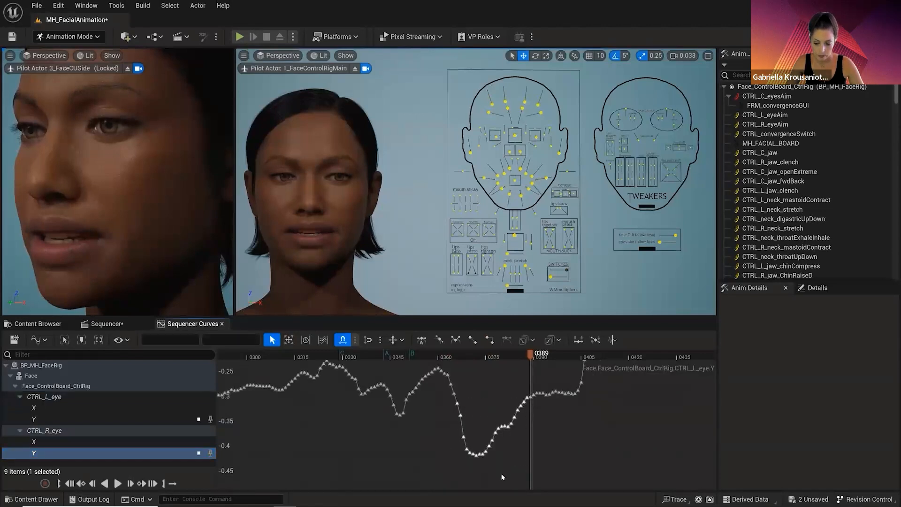
pyautogui.click(289, 340)
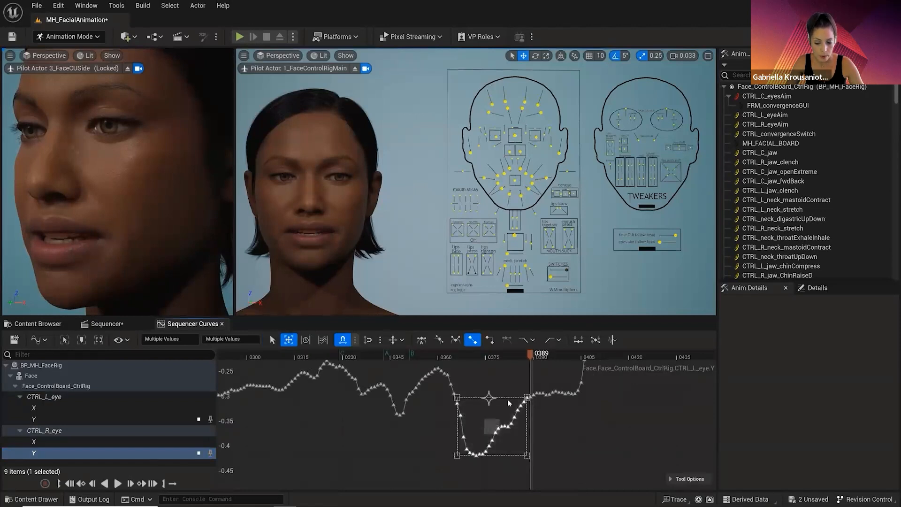
pyautogui.moveTo(505, 399); pyautogui.dragTo(506, 423)
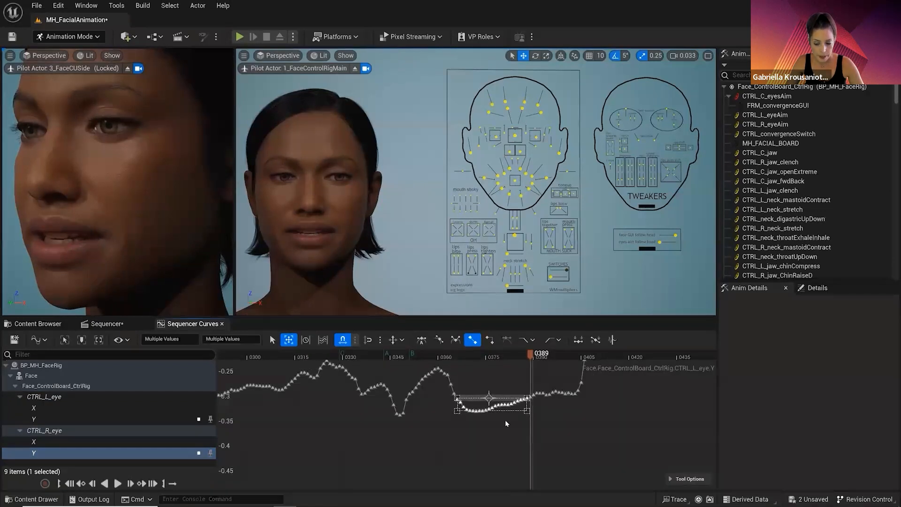
pyautogui.click(498, 438)
pyautogui.moveTo(544, 357)
pyautogui.mouseDown()
pyautogui.moveTo(410, 371)
pyautogui.moveTo(544, 375)
pyautogui.mouseUp()
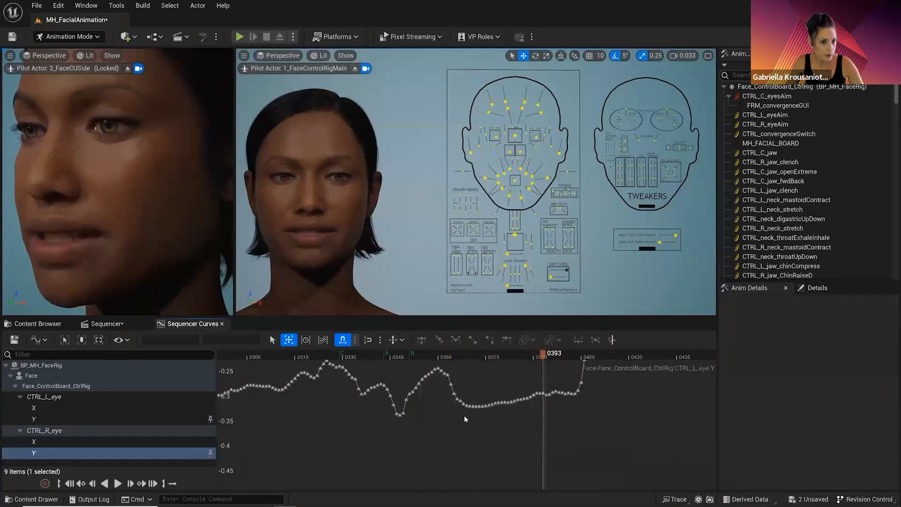
# Unpin both eyes' Y curves, pin their X curves instead, and scrub to frame 399 to inspect them.
pyautogui.click(210, 453)
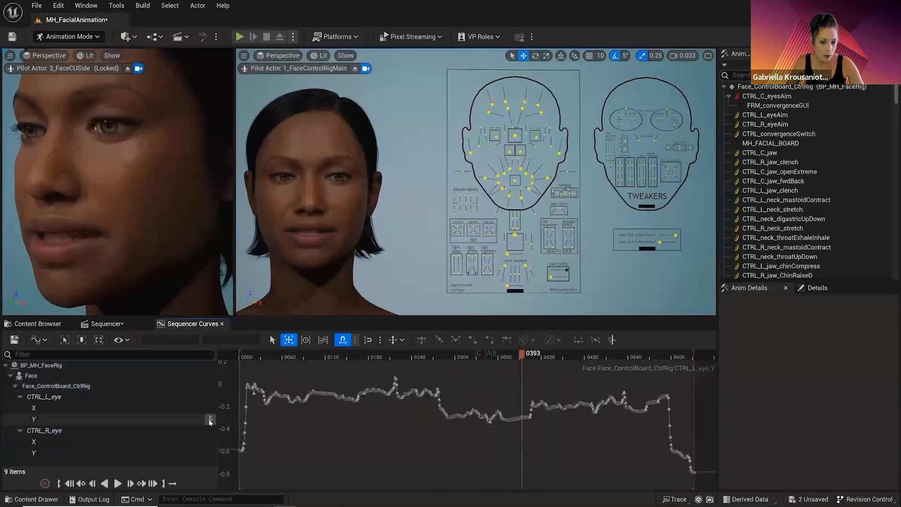
pyautogui.click(210, 419)
pyautogui.click(210, 408)
pyautogui.click(210, 443)
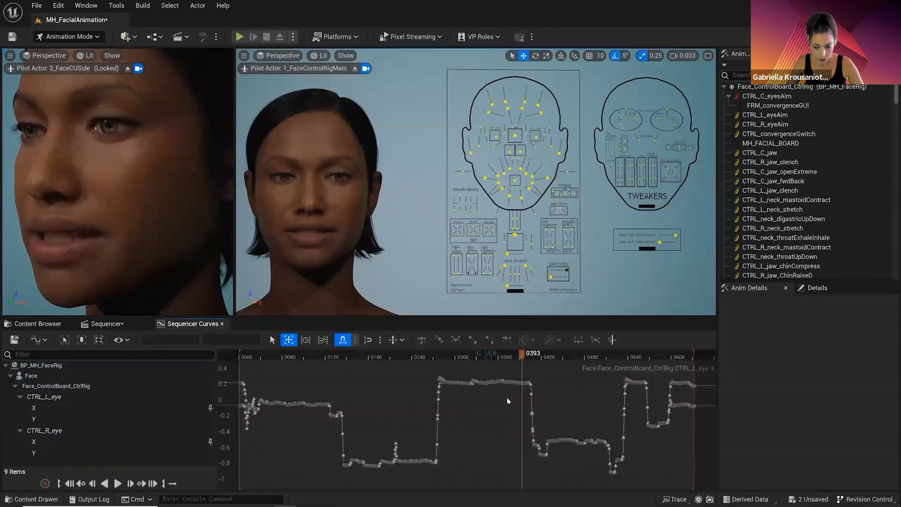
pyautogui.scroll(5, 508, 401)
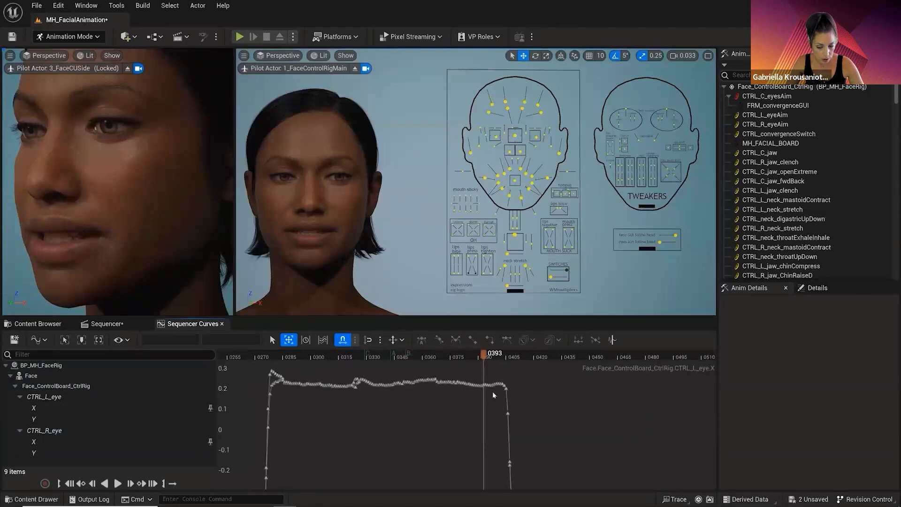
pyautogui.moveTo(482, 357); pyautogui.dragTo(496, 381)
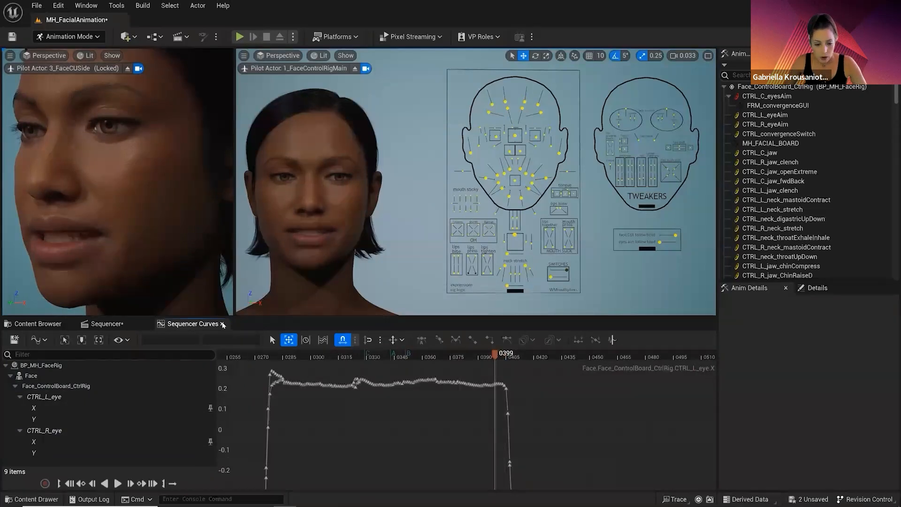
# Close the curve editor and turn off the Selected Control Rig Controls filter in Sequencer.
pyautogui.click(222, 325)
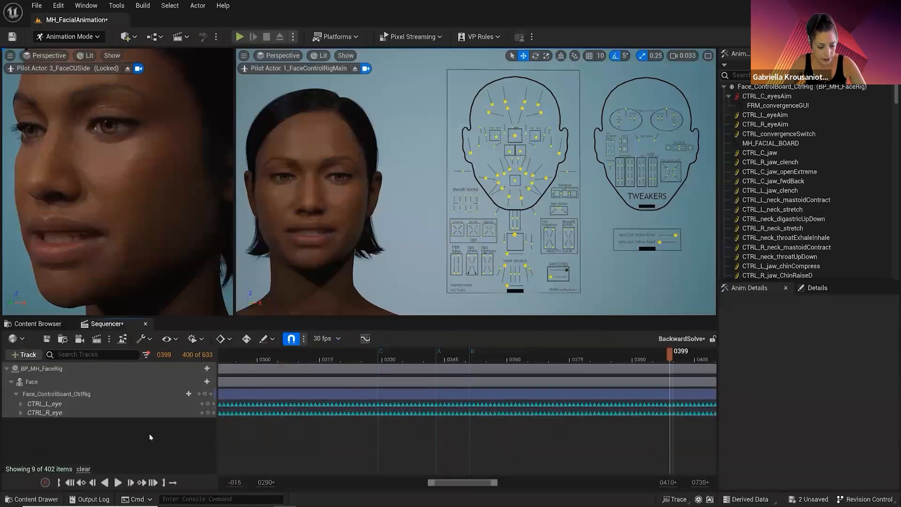
pyautogui.click(145, 355)
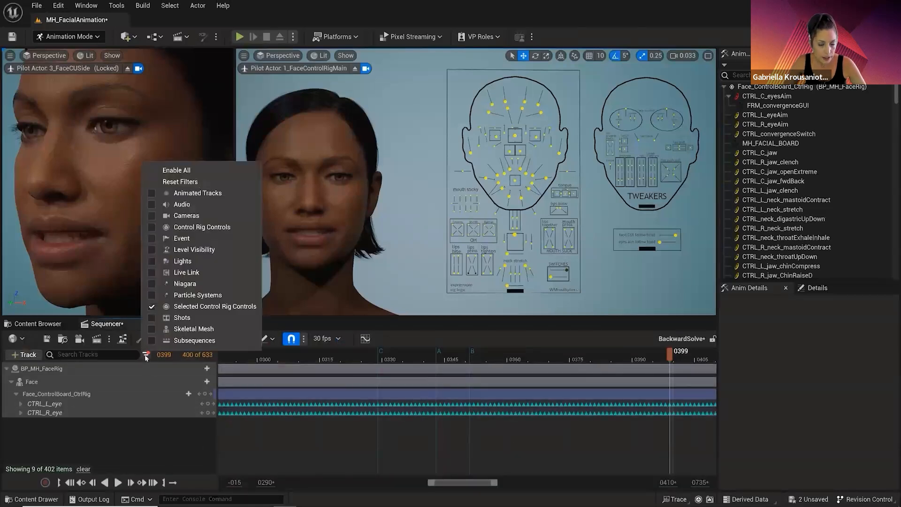
pyautogui.click(151, 307)
# Return the playhead to frame 0 with the full sequence in view and collapse the Face track under BP_MH_FaceRig.
pyautogui.click(161, 412)
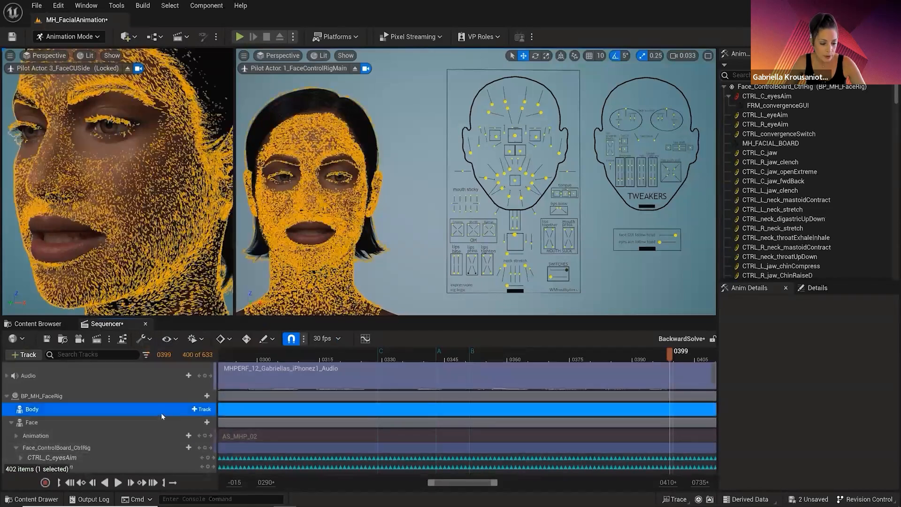
pyautogui.click(42, 396)
pyautogui.click(8, 397)
pyautogui.click(170, 442)
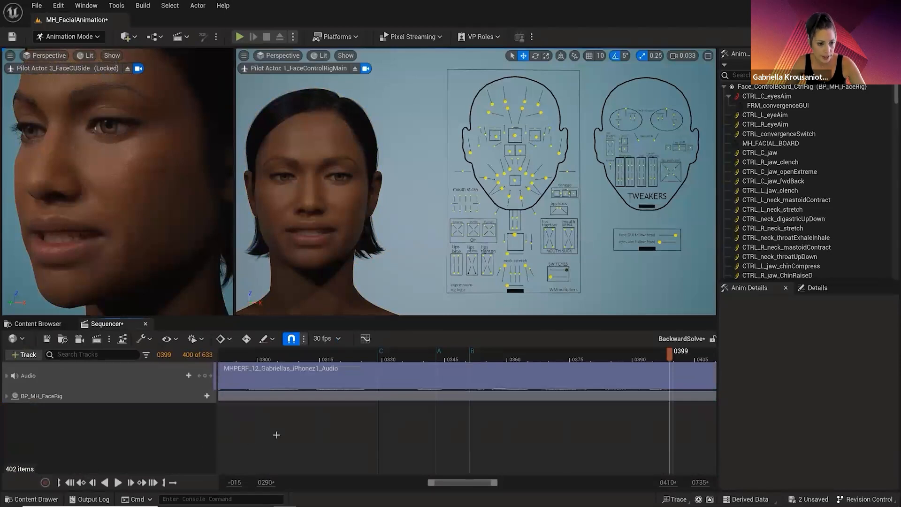
pyautogui.press('f')
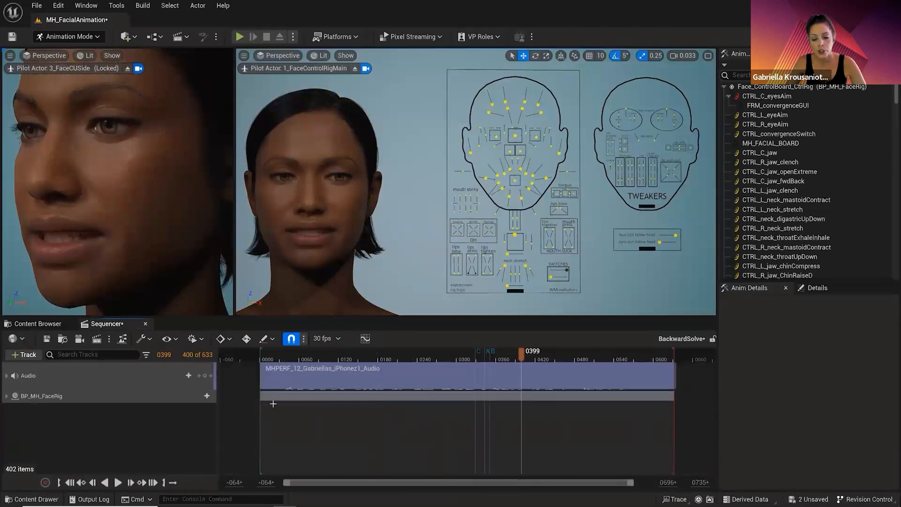
pyautogui.click(70, 482)
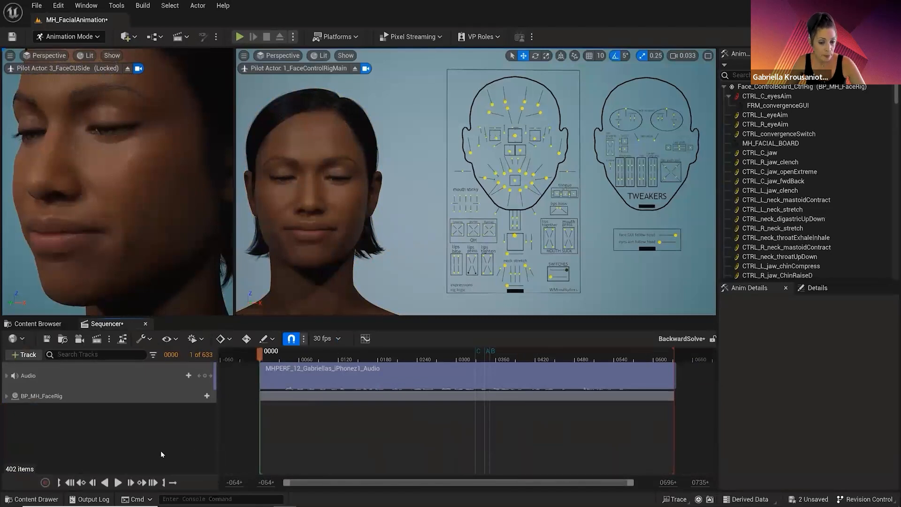
pyautogui.click(7, 396)
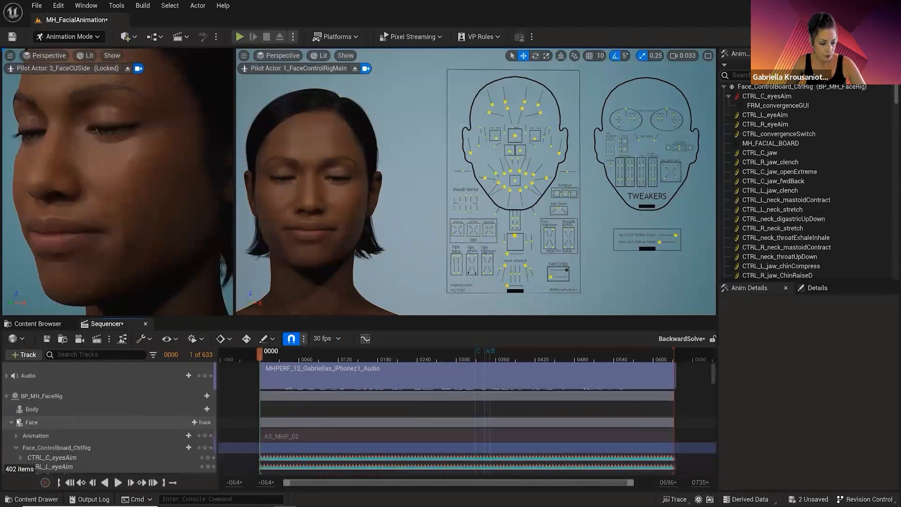
pyautogui.click(11, 421)
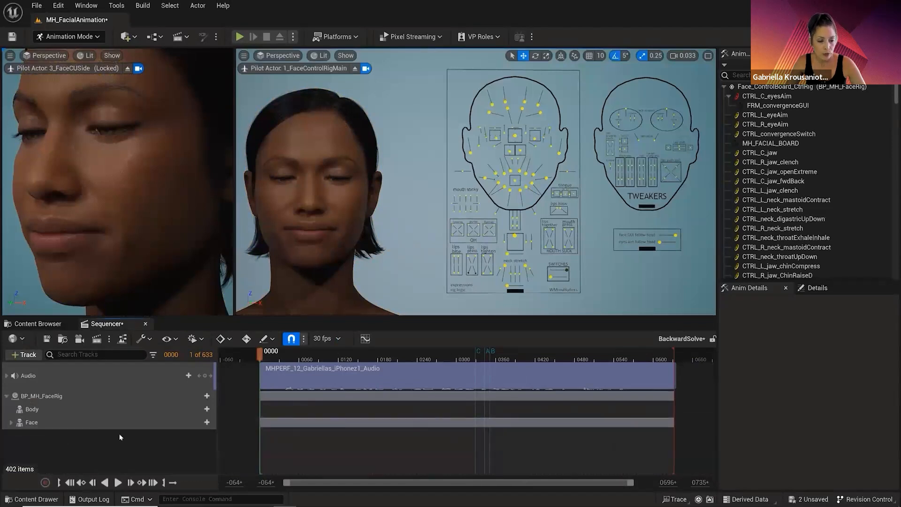
# Start Bake Animation Sequence for the Face track and name the new animation asset BackwardSolve.
pyautogui.rightClick(175, 427)
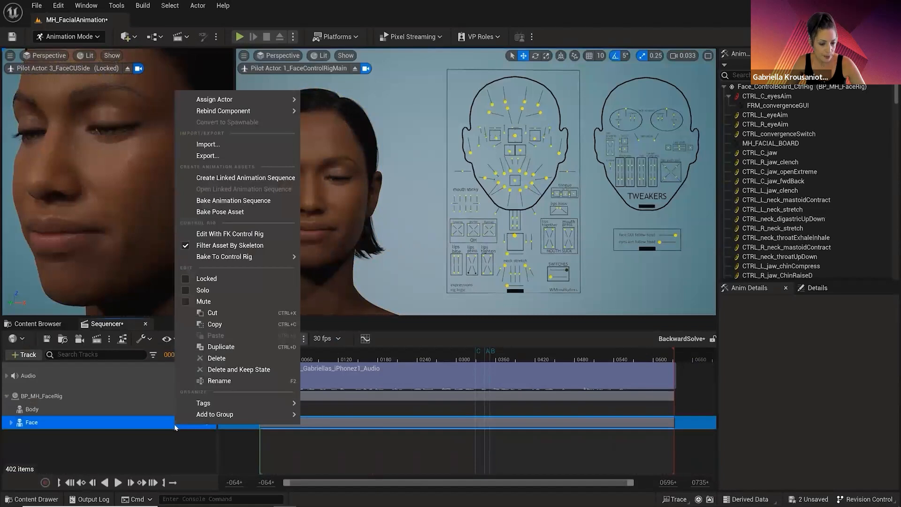
pyautogui.click(237, 202)
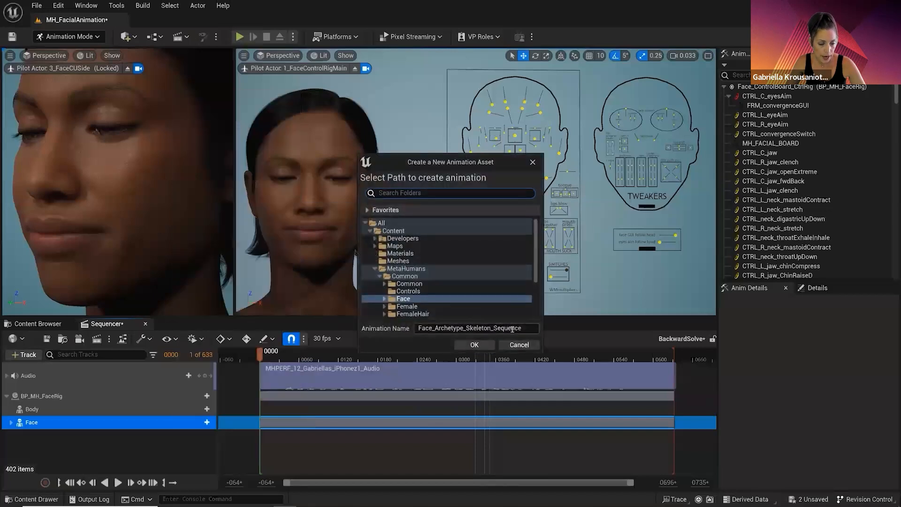
pyautogui.moveTo(522, 327); pyautogui.dragTo(420, 329)
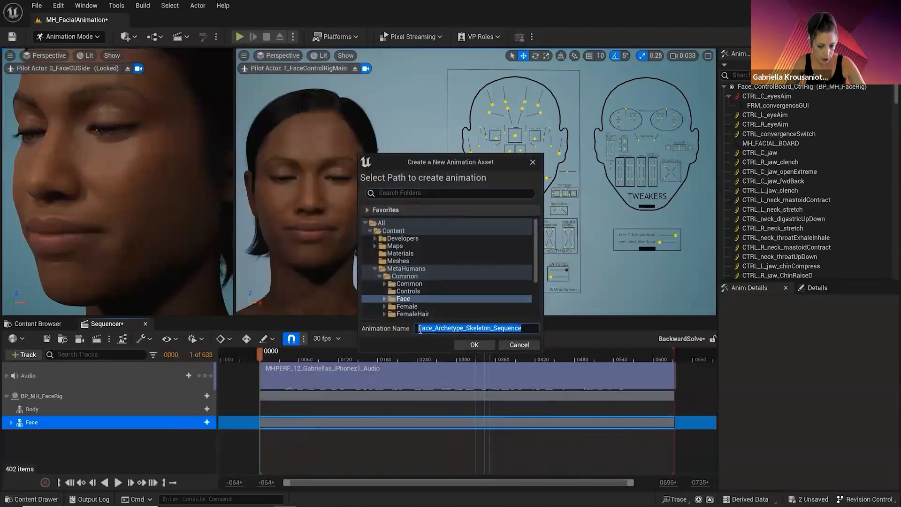
pyautogui.write('BackwardSolve')
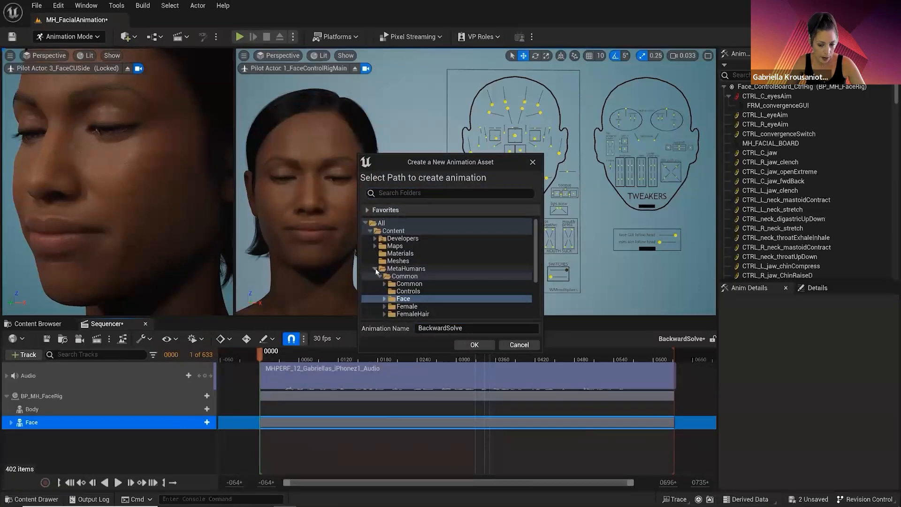
# Create a folder named BakedAnim inside the Tutorial folder as the save location for the new animation asset.
pyautogui.click(375, 269)
pyautogui.click(375, 299)
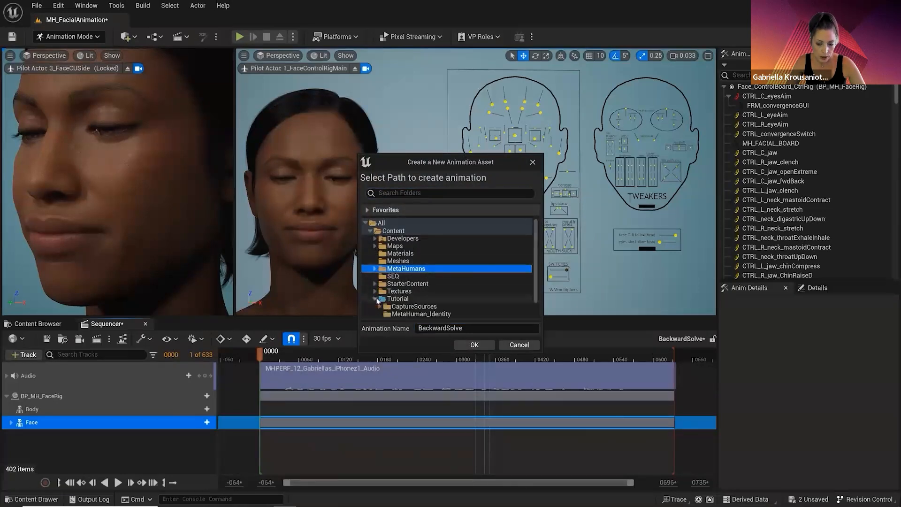
pyautogui.click(414, 299)
pyautogui.scroll(-1, 415, 300)
pyautogui.rightClick(432, 282)
pyautogui.click(468, 284)
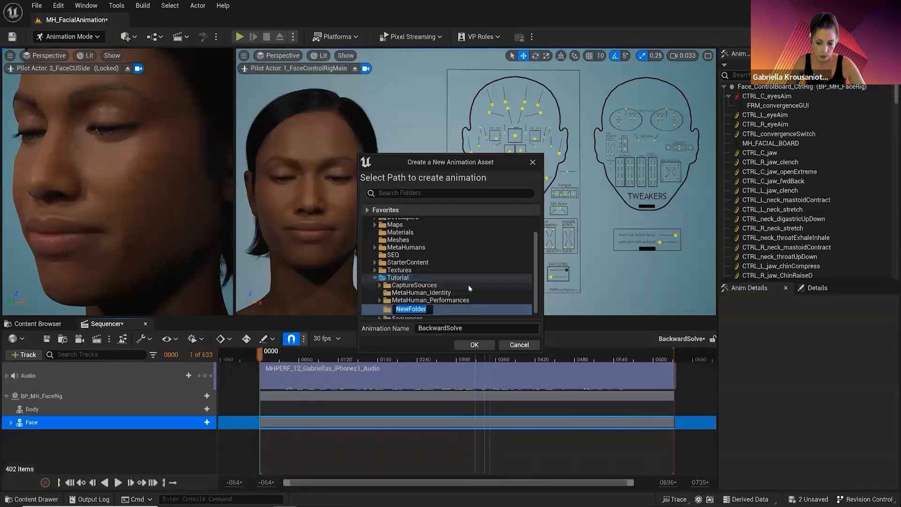
pyautogui.press('capslock')
pyautogui.write('B')
pyautogui.press('capslock')
pyautogui.write('akedAnim')
pyautogui.press('Return')
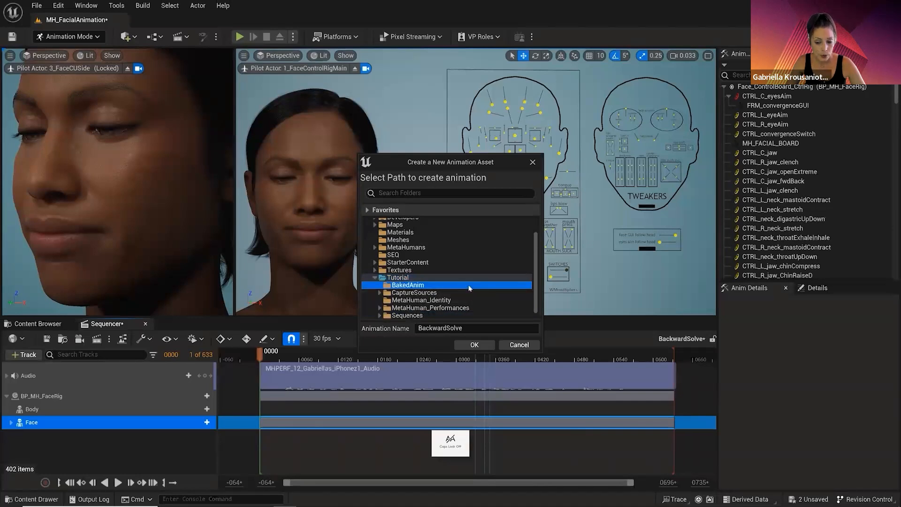
# Export the BackwardSolve animation sequence with the default options, open it and play it back.
pyautogui.click(474, 345)
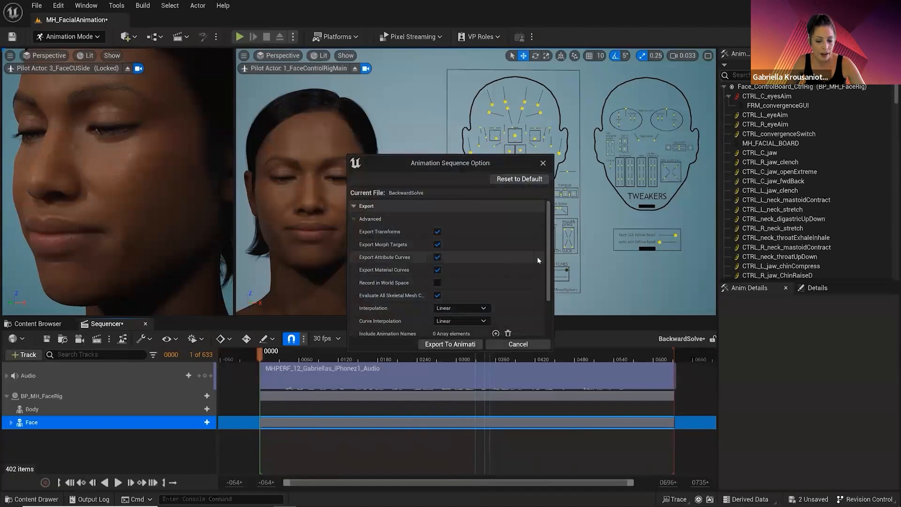
pyautogui.moveTo(549, 239); pyautogui.dragTo(551, 288)
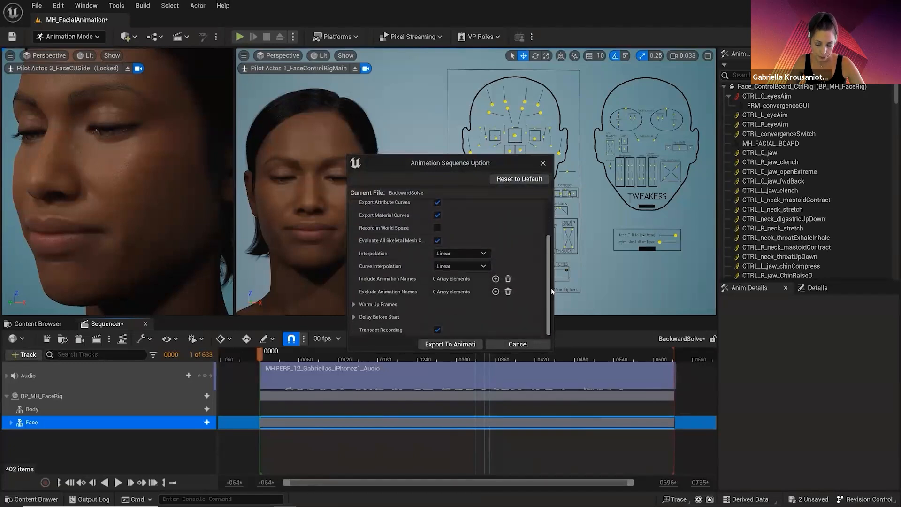
pyautogui.click(456, 344)
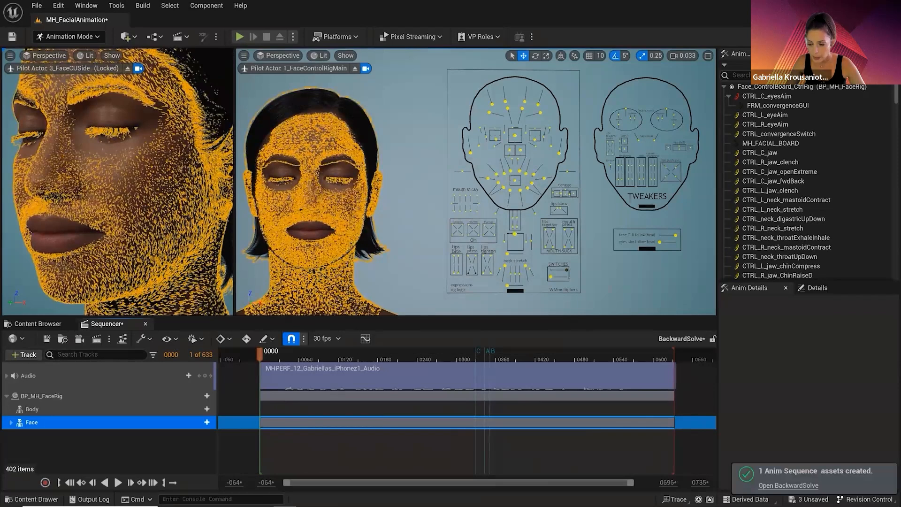
pyautogui.click(789, 485)
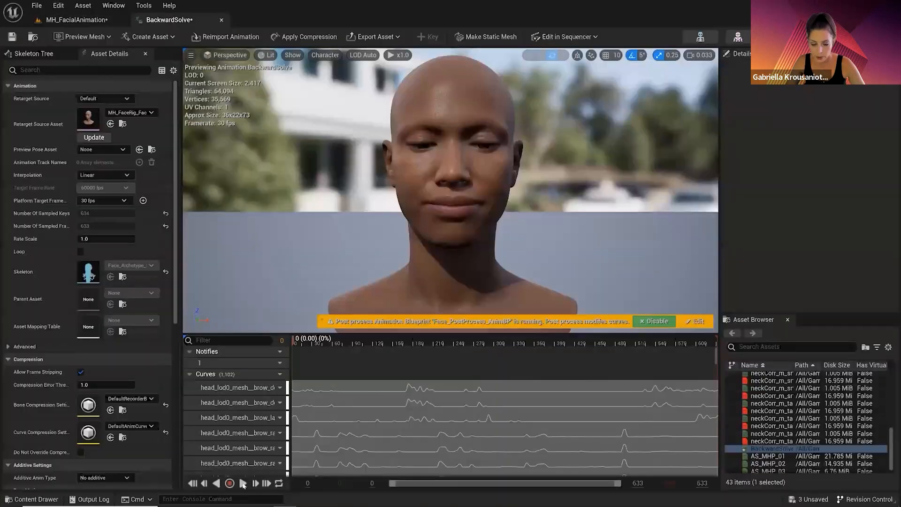
pyautogui.click(243, 484)
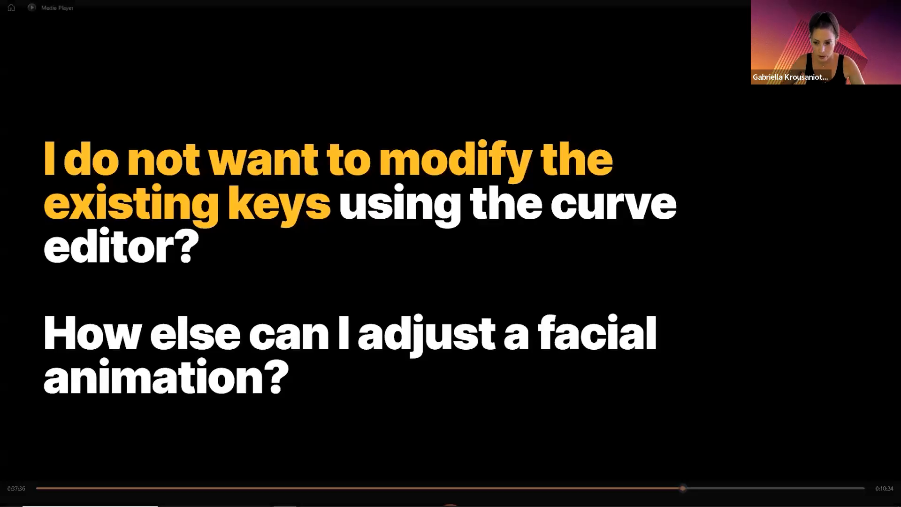
# Minimize Media Player and present the Face Animation 2023 Fellowship Template slides full screen from the browser.
pyautogui.click(451, 488)
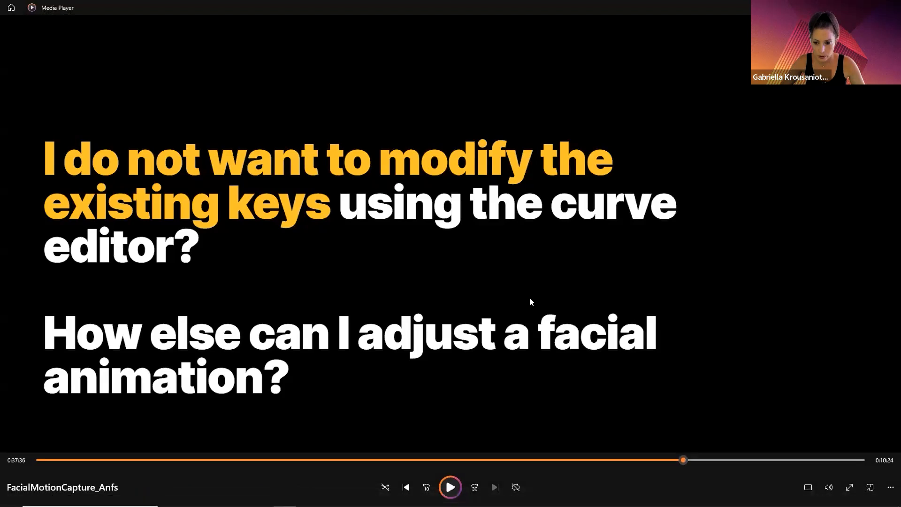
pyautogui.press('Escape')
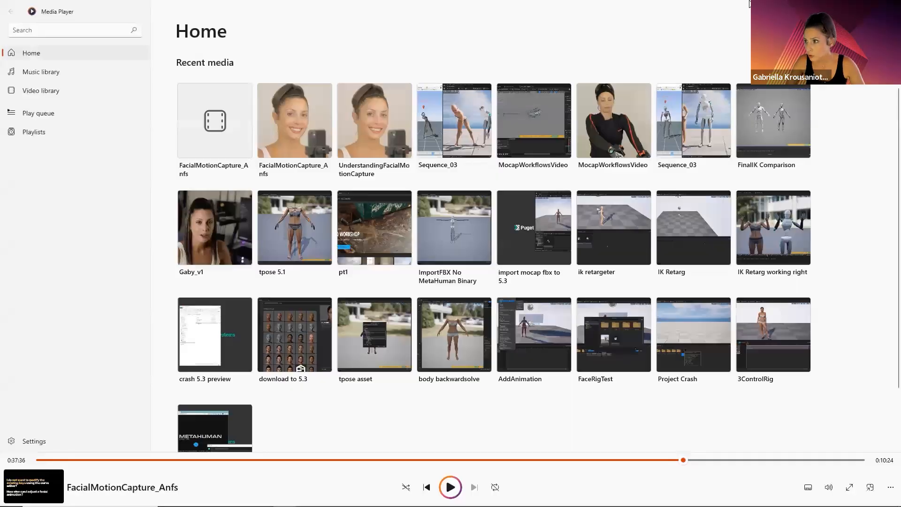
pyautogui.doubleClick(749, 4)
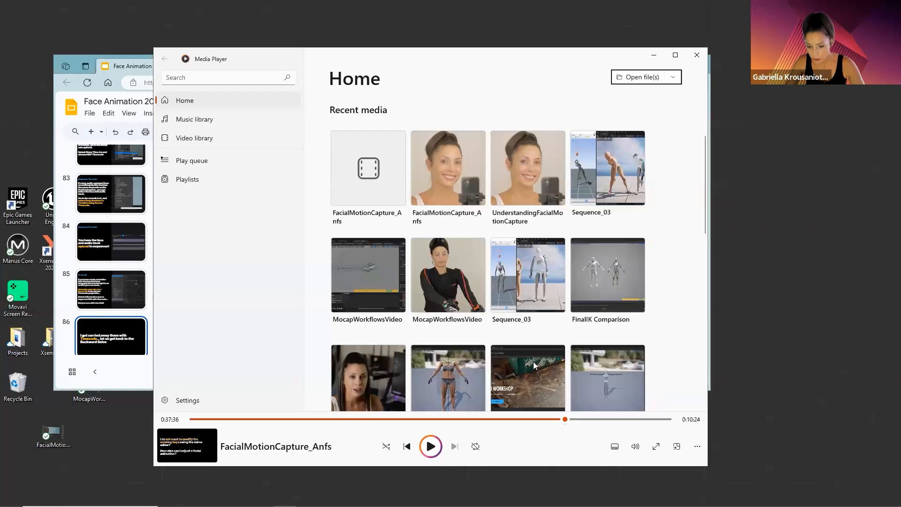
pyautogui.click(654, 55)
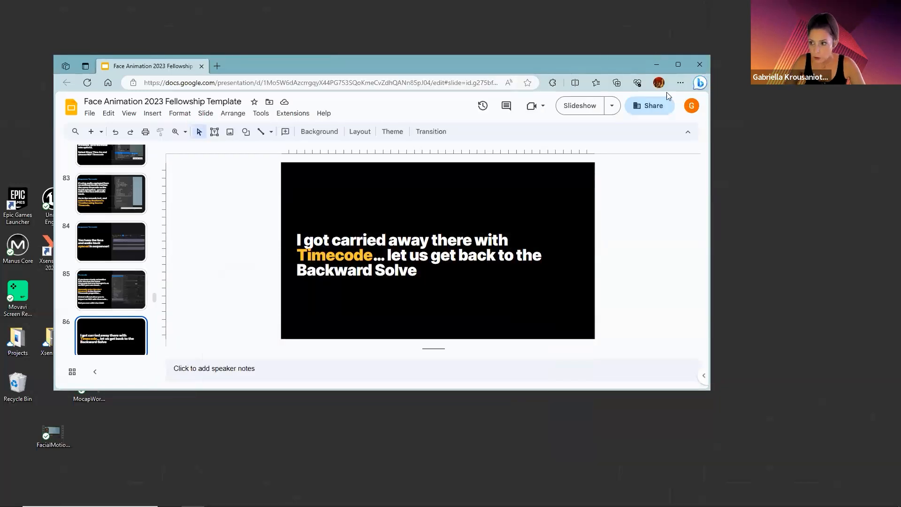
pyautogui.click(678, 64)
pyautogui.click(769, 48)
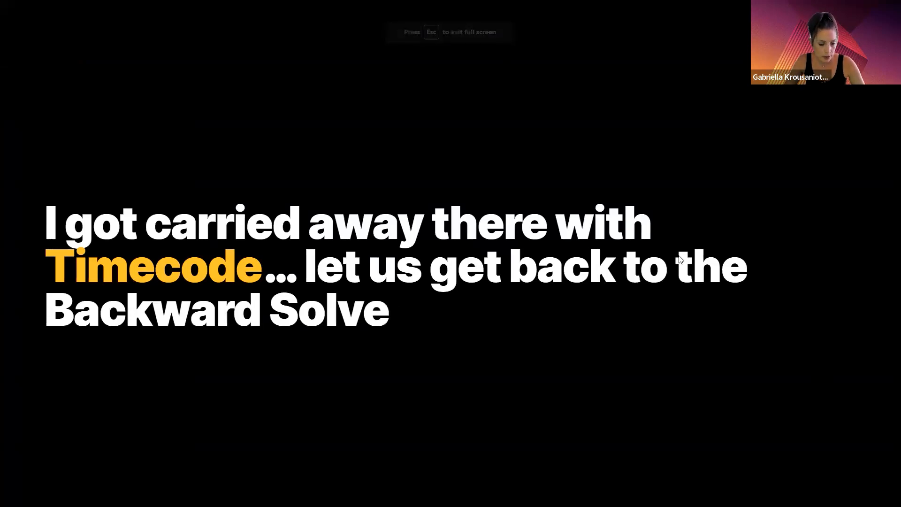
pyautogui.press('Right')
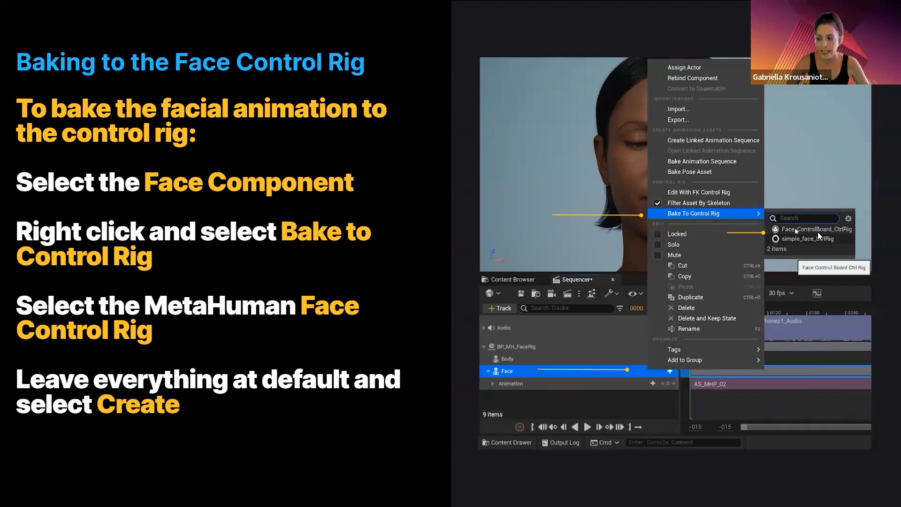
pyautogui.click(399, 273)
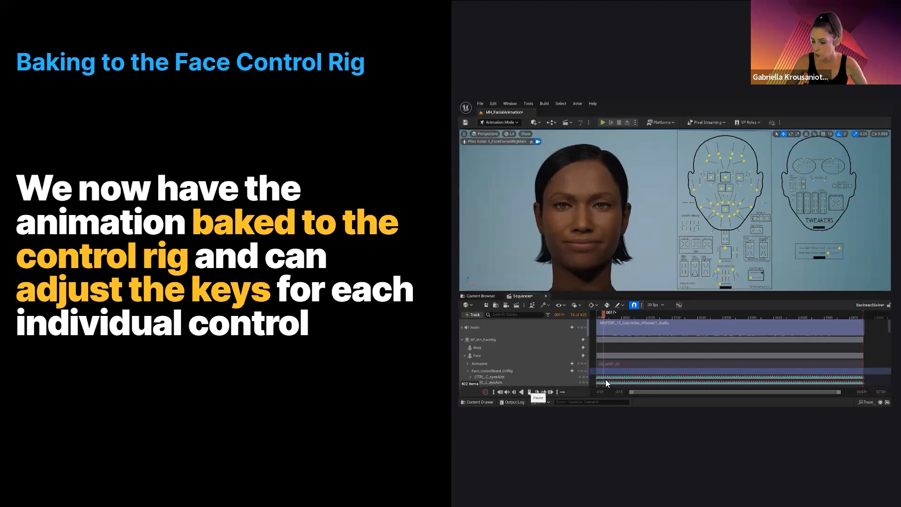
pyautogui.click(391, 351)
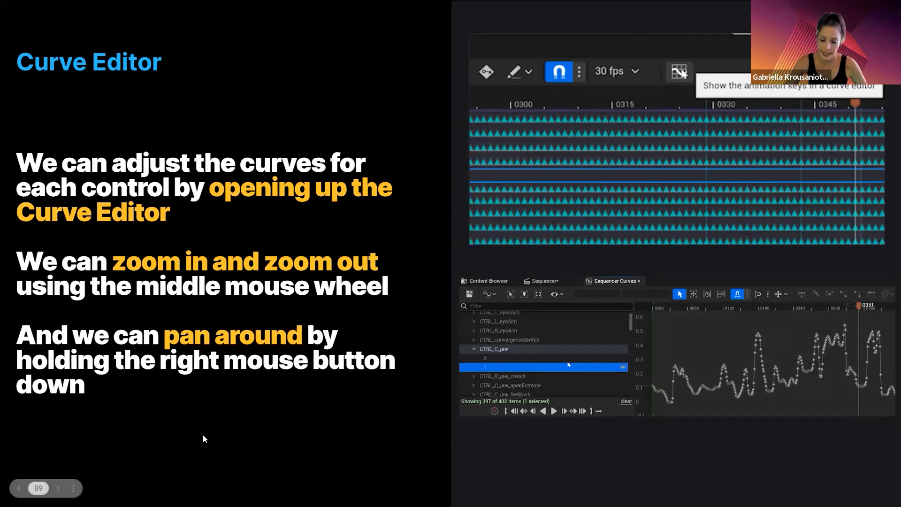
pyautogui.click(424, 305)
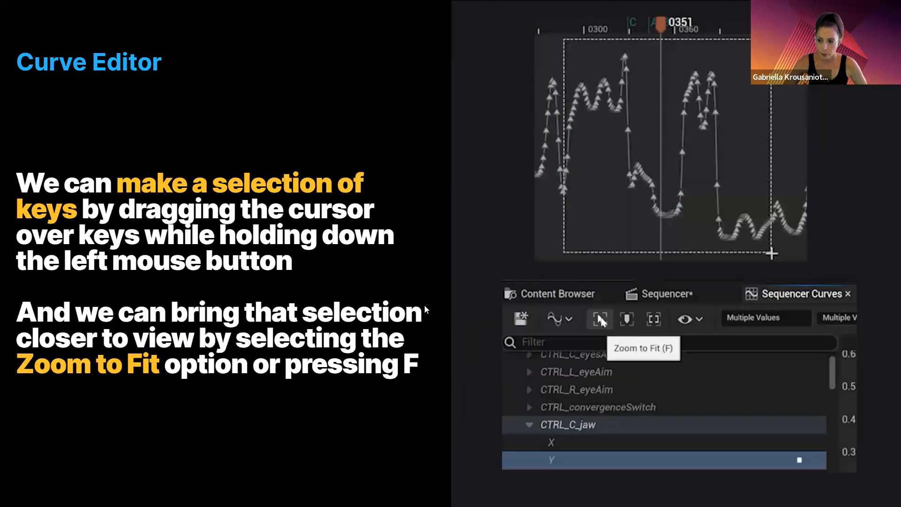
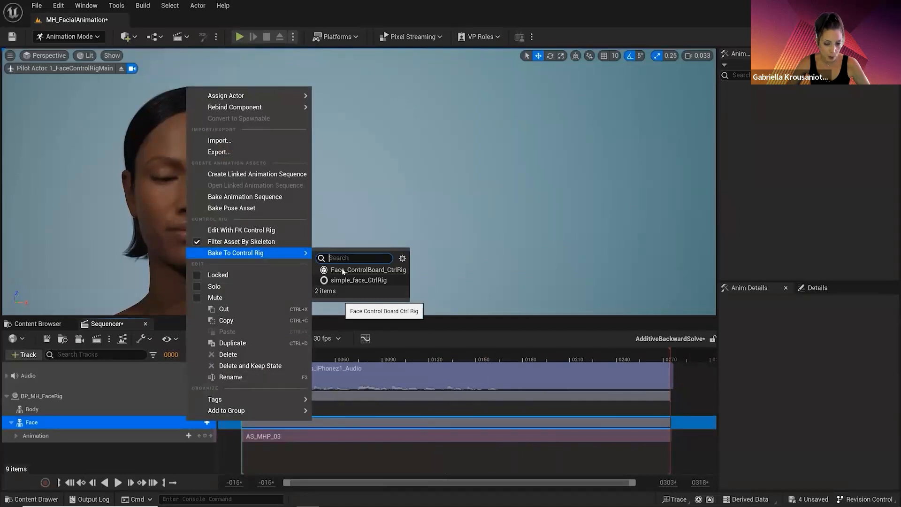
# Bake the Face track of the AdditiveBackwardSolve sequence to Face_ControlBoard_CtrlRig with the default baking options.
pyautogui.click(342, 270)
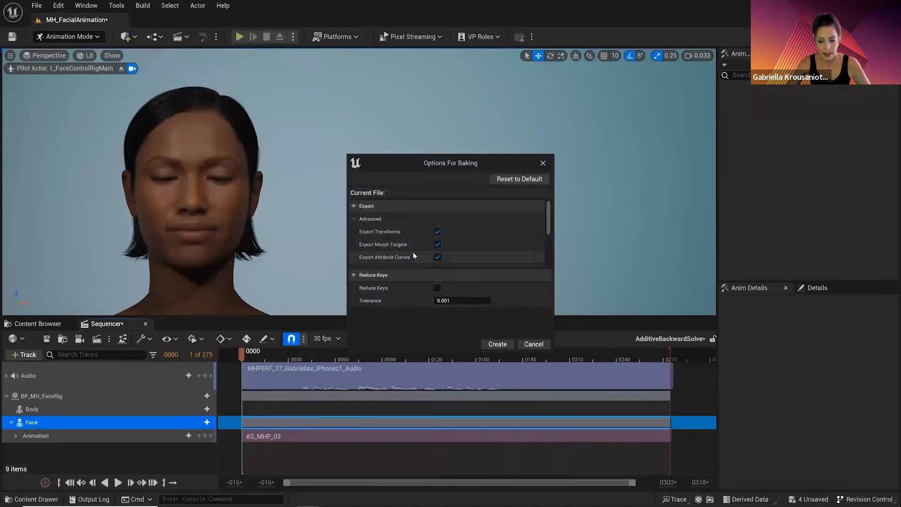
pyautogui.click(371, 206)
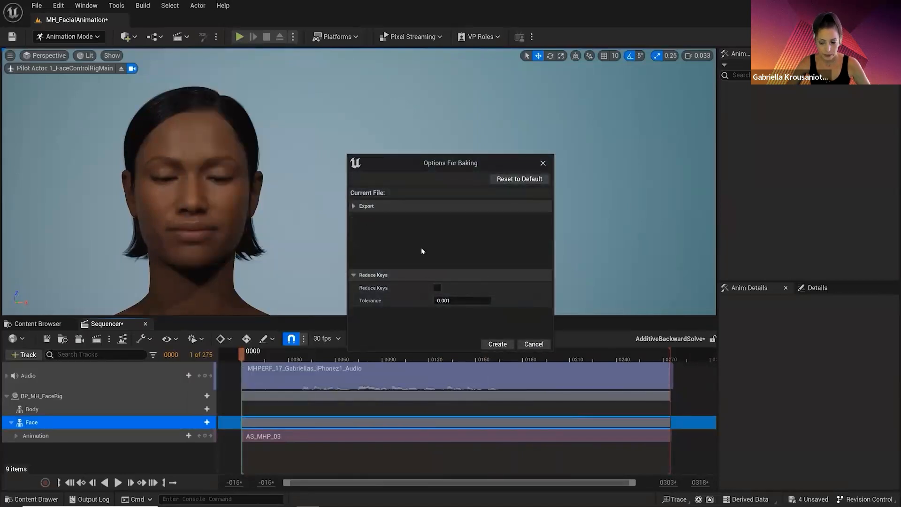
pyautogui.click(494, 343)
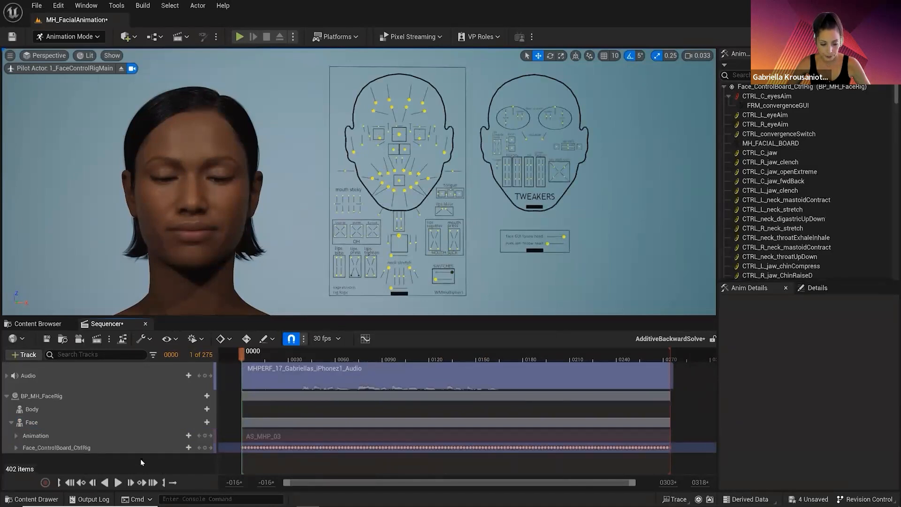
# Expand the baked Face_ControlBoard_CtrlRig track to examine the keys on its individual controls, and collapse it again.
pyautogui.click(16, 447)
pyautogui.scroll(-3, 330, 447)
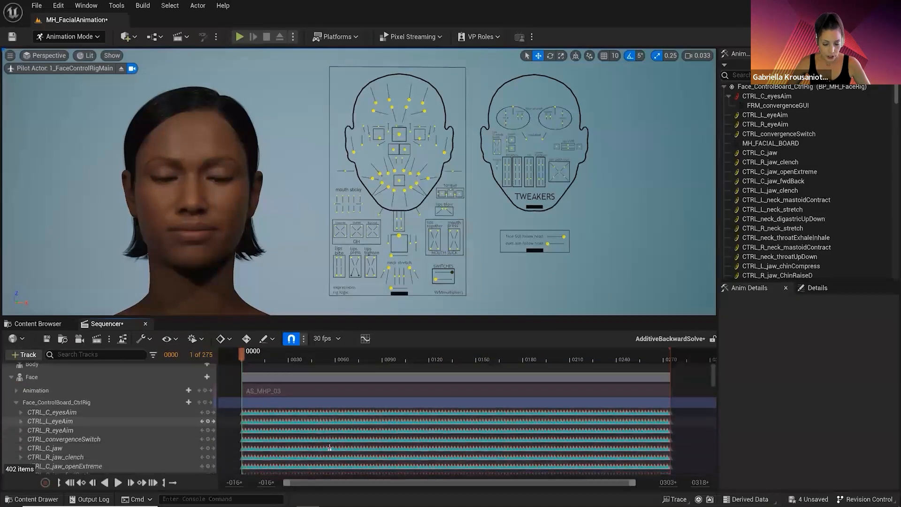
pyautogui.scroll(-1, 330, 447)
pyautogui.scroll(4, 330, 447)
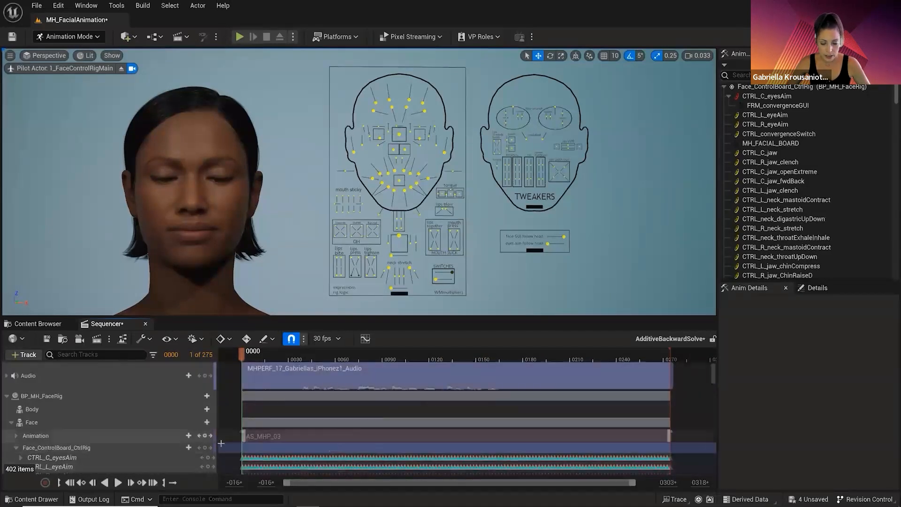
pyautogui.click(15, 448)
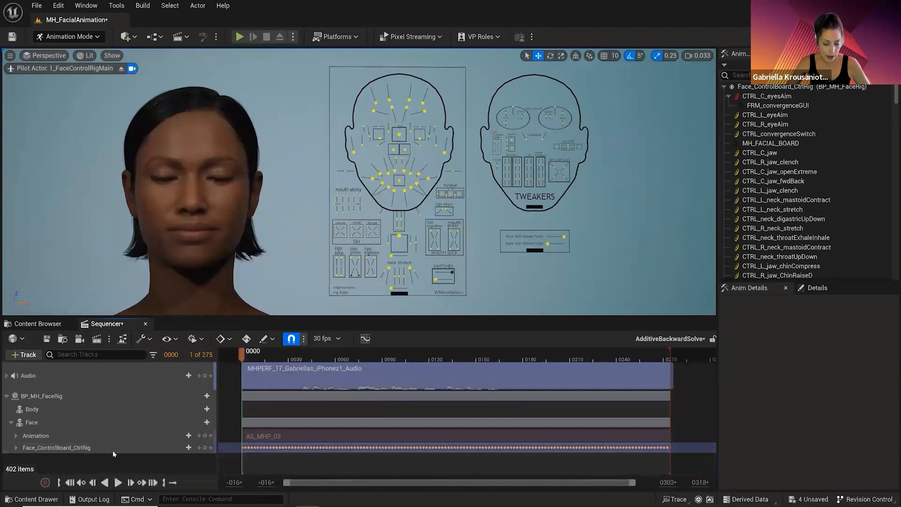
# Add an Additive section to the Face_ControlBoard_CtrlRig track.
pyautogui.click(179, 448)
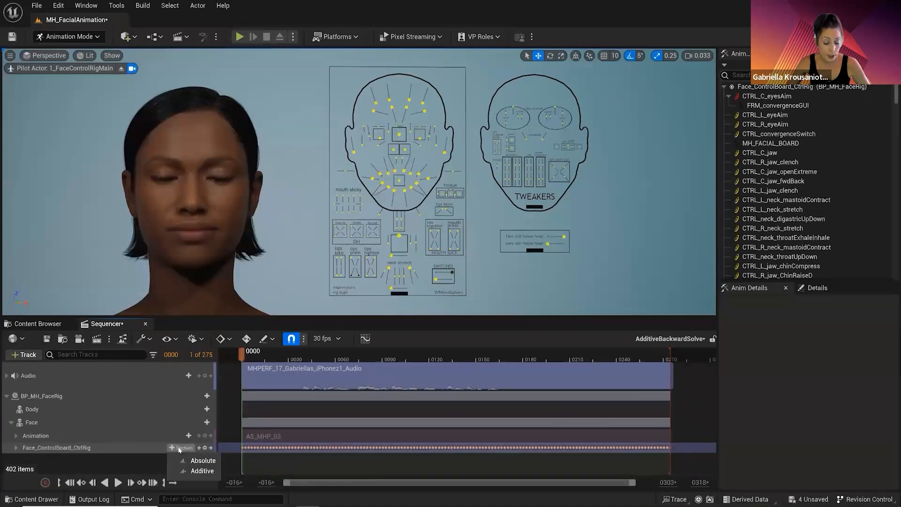
pyautogui.click(202, 470)
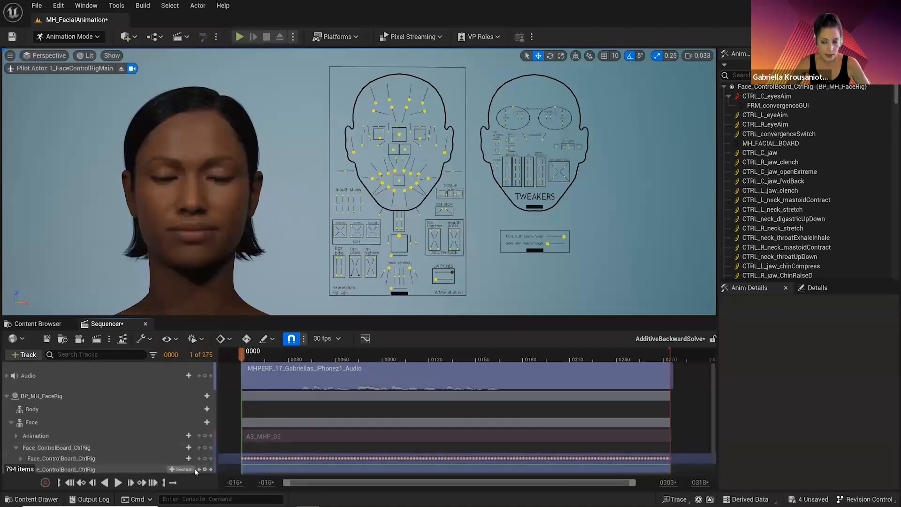
pyautogui.scroll(-1, 399, 413)
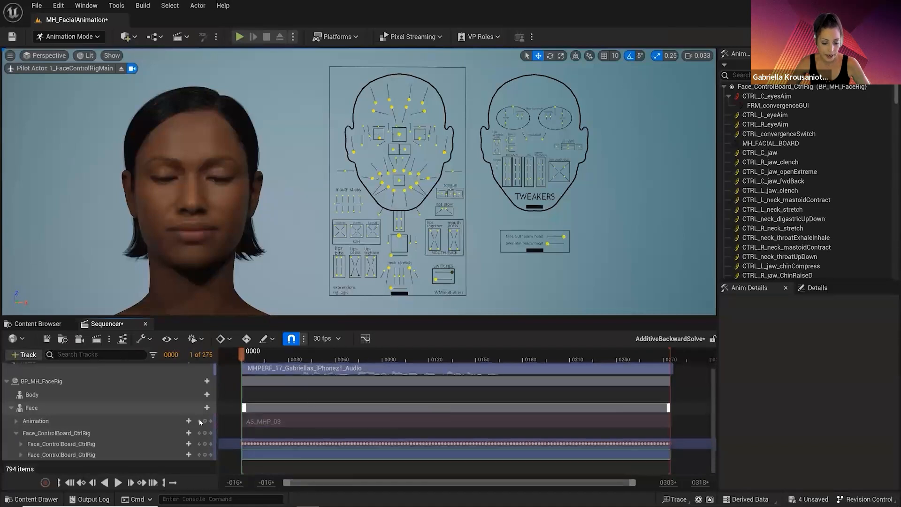
# Expand the new additive section to check its control channels for keys, and collapse it again.
pyautogui.click(21, 455)
pyautogui.scroll(-3, 398, 428)
pyautogui.scroll(-5, 398, 428)
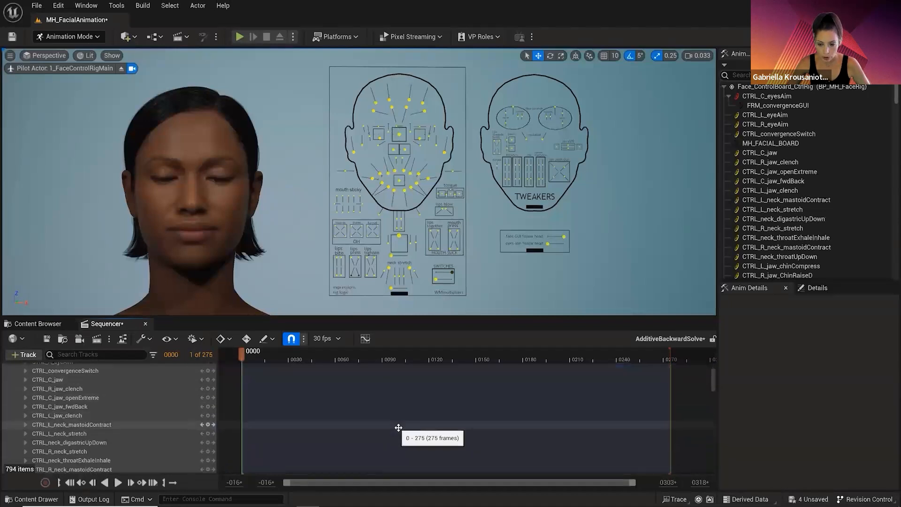
pyautogui.scroll(8, 398, 428)
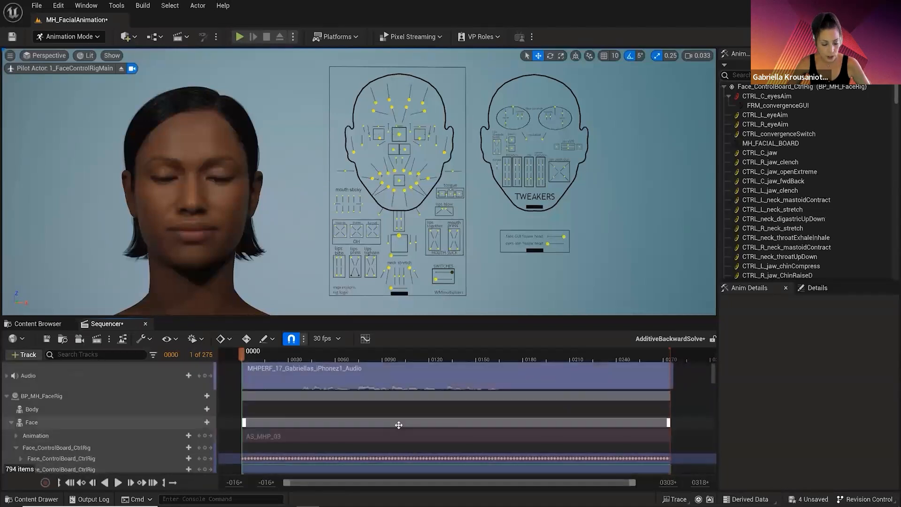
pyautogui.scroll(-1, 118, 451)
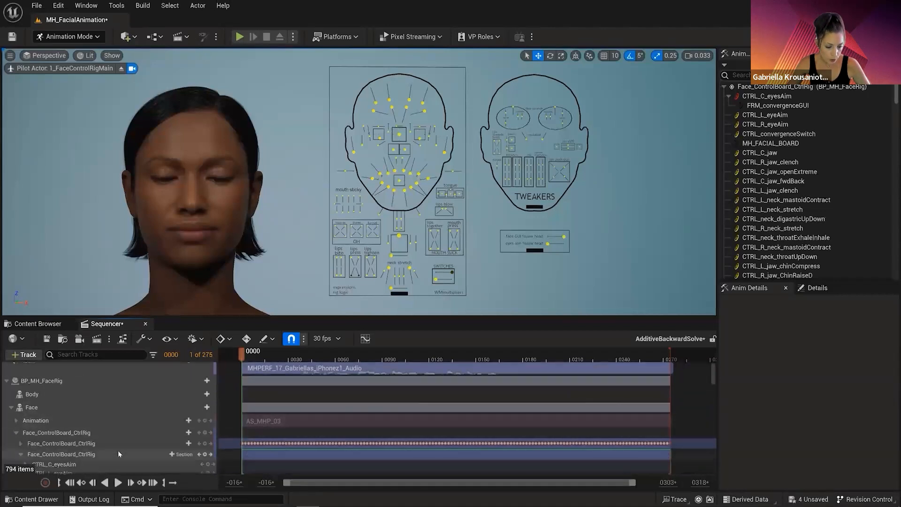
pyautogui.click(20, 454)
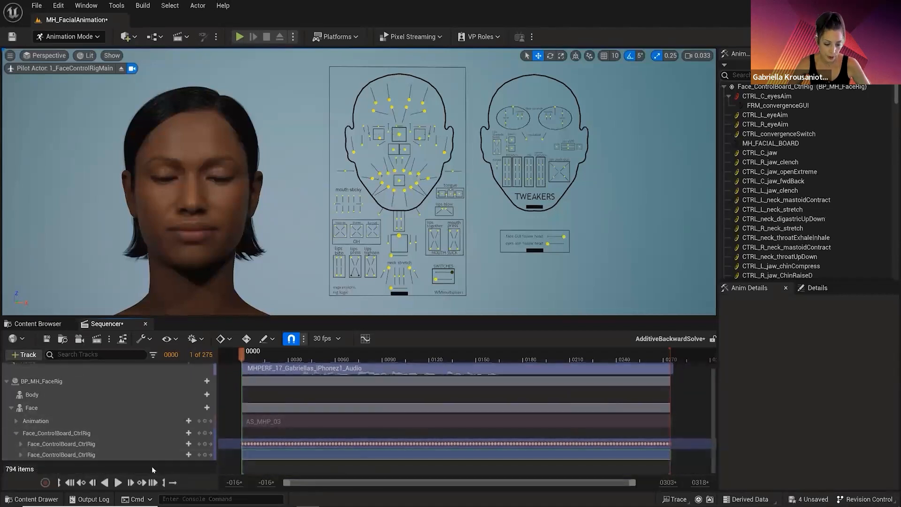
# At frame 25, raise and key CTRL_L_brow_raiseIn and CTRL_R_brow_raiseIn in the additive section, and play the sequence.
pyautogui.moveTo(252, 356); pyautogui.dragTo(281, 359)
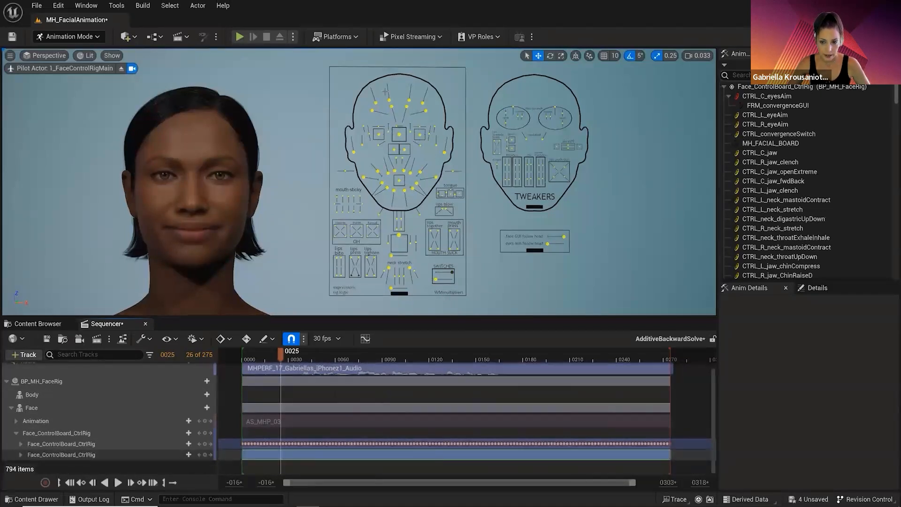
pyautogui.keyDown('ctrl'); pyautogui.keyDown('alt'); pyautogui.moveTo(383, 91); pyautogui.dragTo(416, 74); pyautogui.keyUp('alt'); pyautogui.keyUp('ctrl')
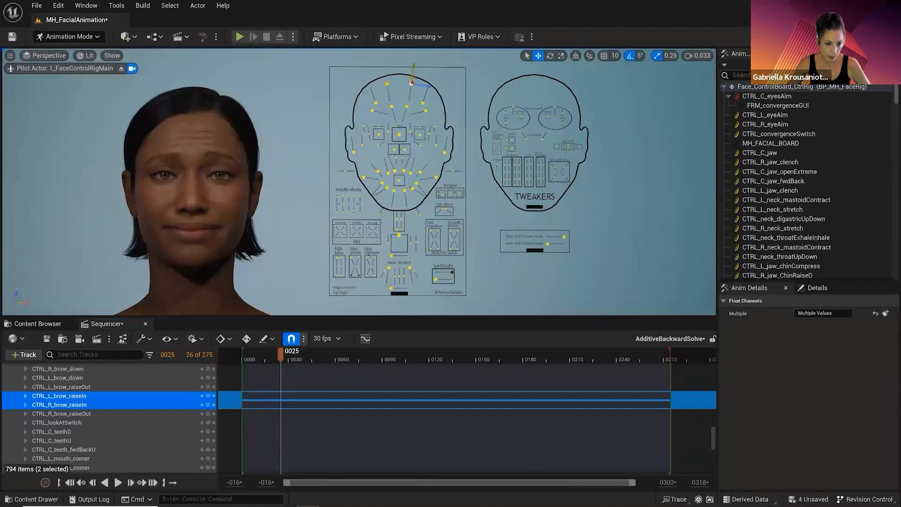
pyautogui.press('s')
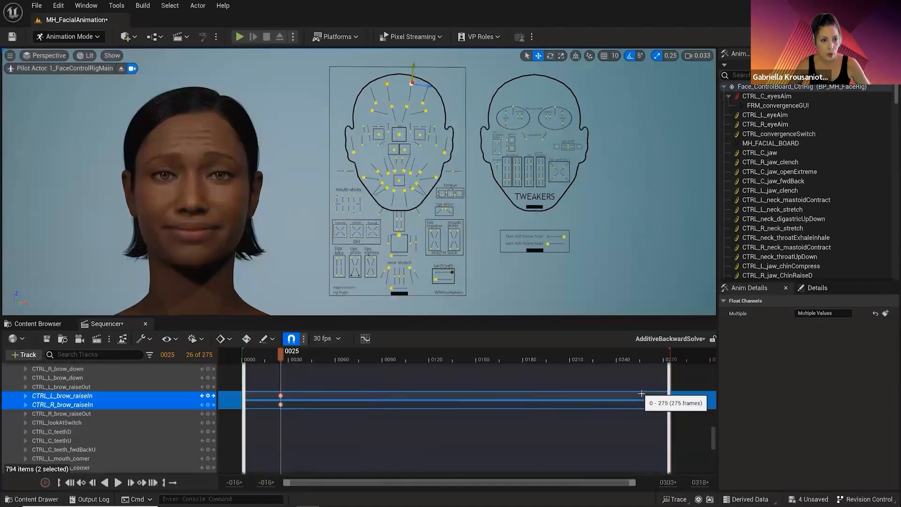
pyautogui.click(118, 483)
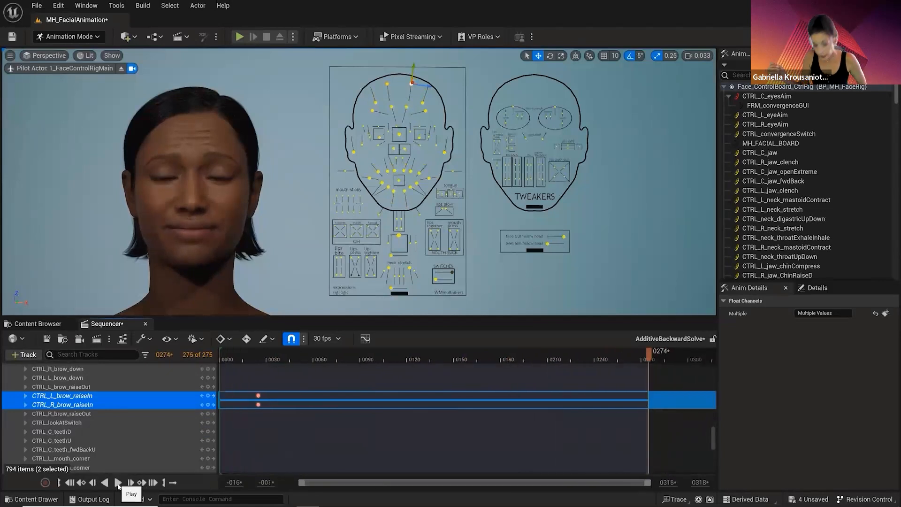
# Set the frame 25 keys of CTRL_L_brow_raiseIn and CTRL_R_brow_raiseIn to 0 in the curve editor.
pyautogui.click(69, 482)
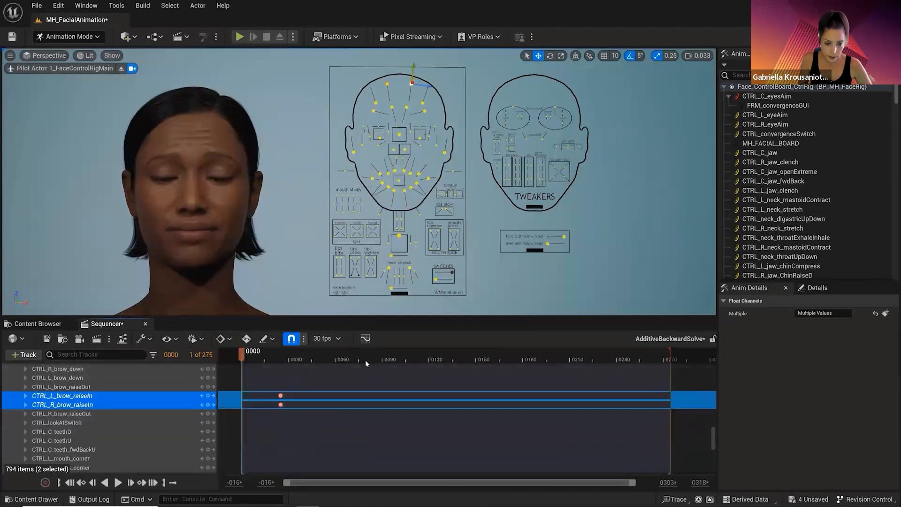
pyautogui.click(365, 338)
pyautogui.scroll(-3, 488, 416)
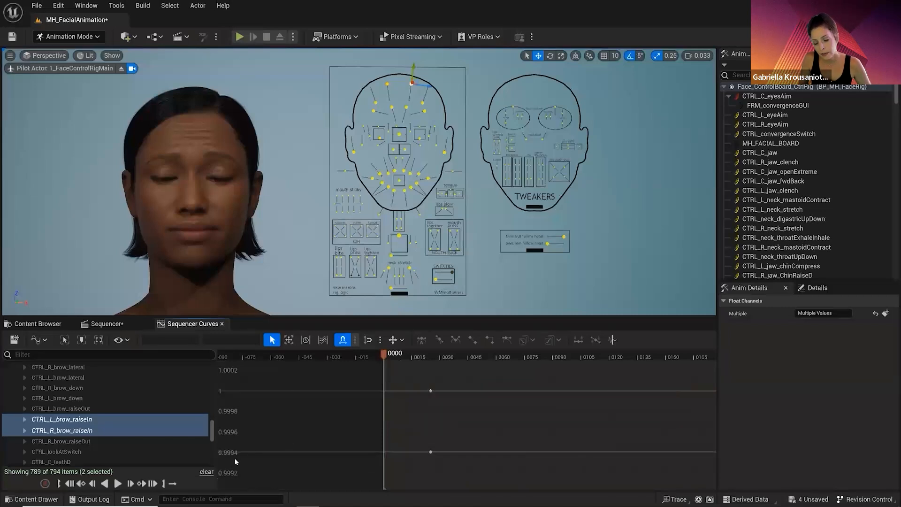
pyautogui.moveTo(601, 423); pyautogui.dragTo(466, 416, button='right')
pyautogui.scroll(-5, 466, 426)
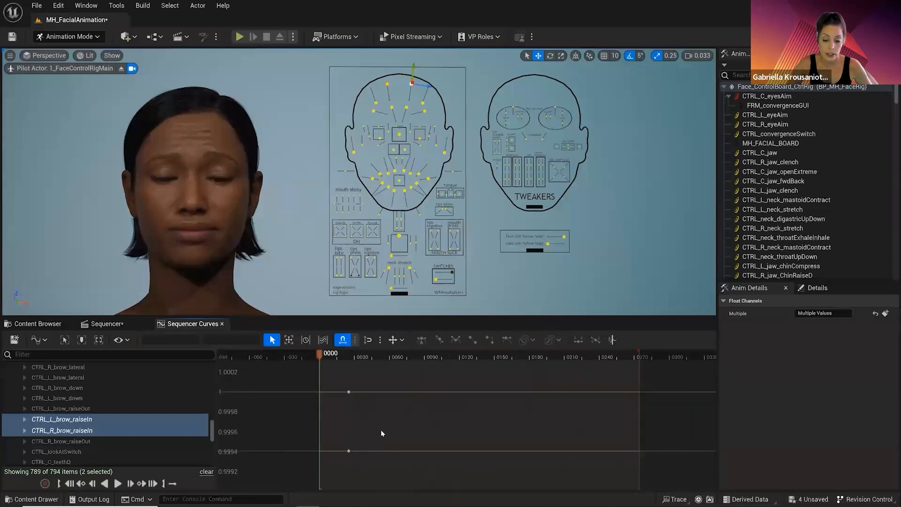
pyautogui.moveTo(337, 378); pyautogui.dragTo(365, 461)
pyautogui.click(250, 339)
pyautogui.write('0')
pyautogui.press('Return')
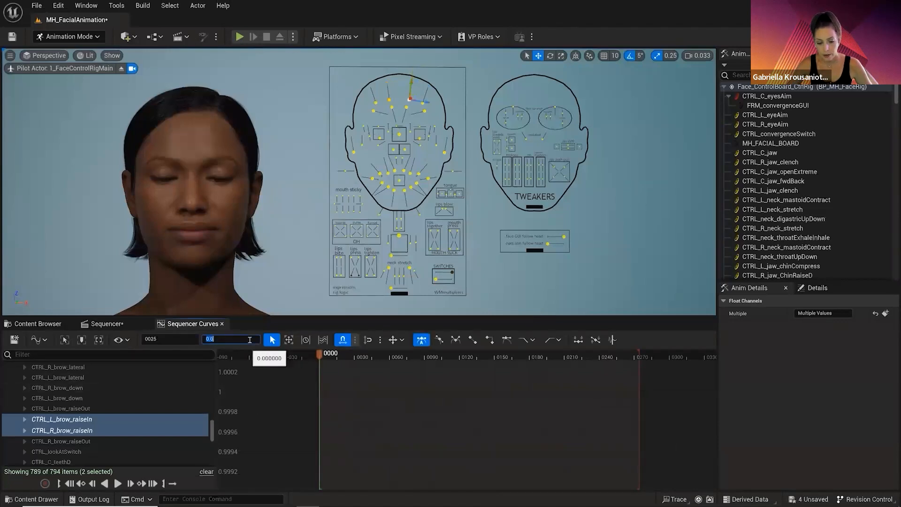
pyautogui.click(364, 381)
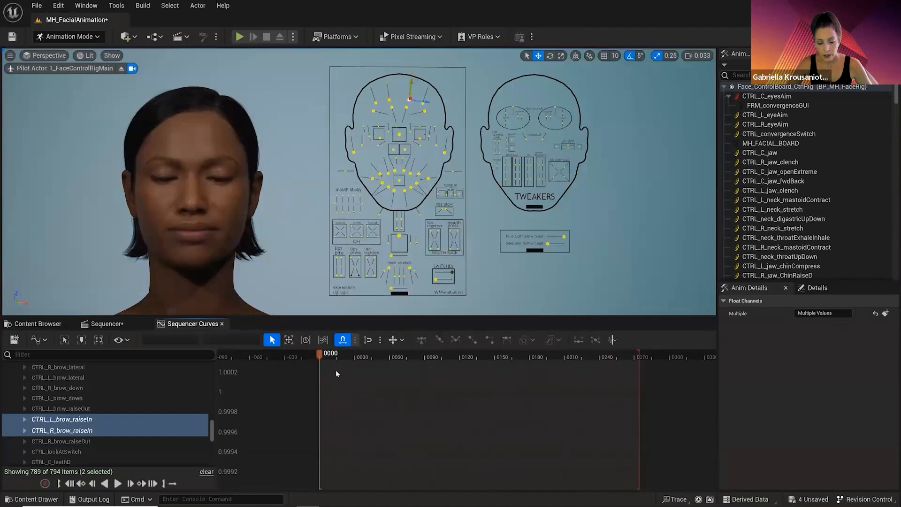
# Delete the frame 25 keys of CTRL_L_brow_raiseIn and CTRL_R_brow_raiseIn from the additive section in Sequencer.
pyautogui.click(107, 324)
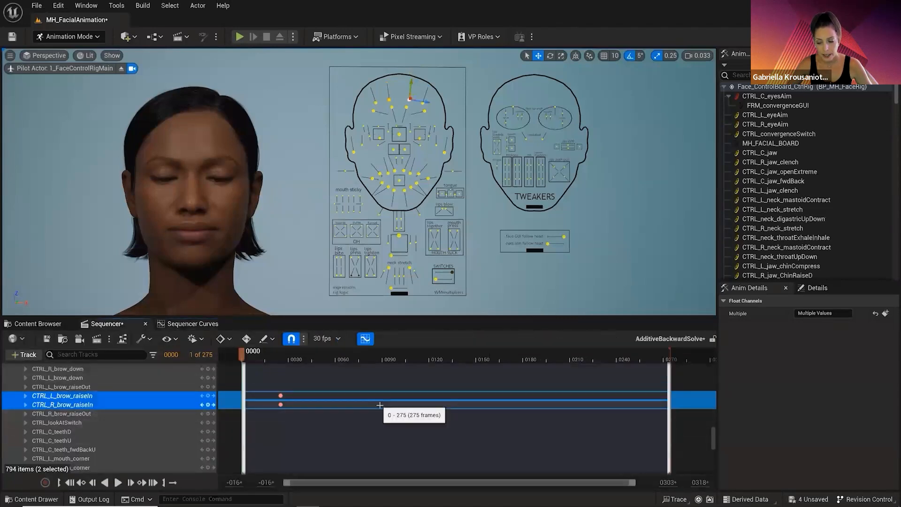
pyautogui.moveTo(275, 379); pyautogui.dragTo(296, 415)
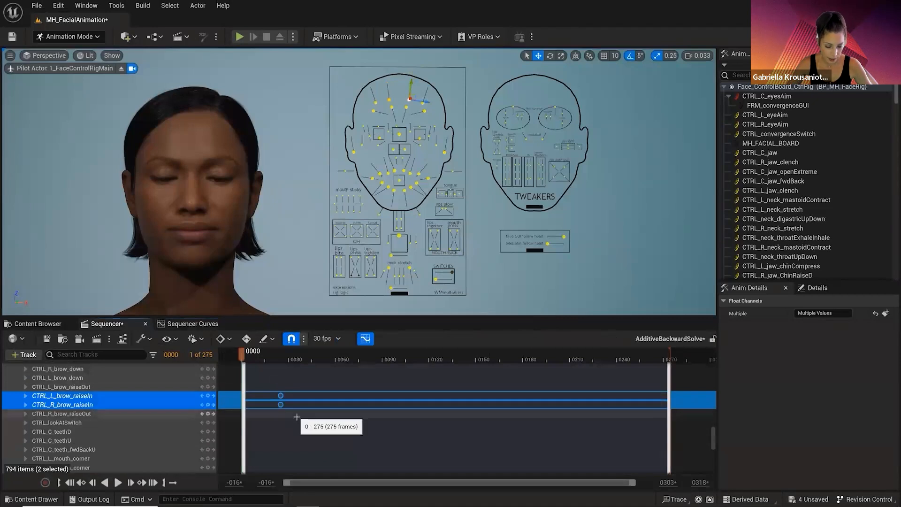
pyautogui.press('Delete')
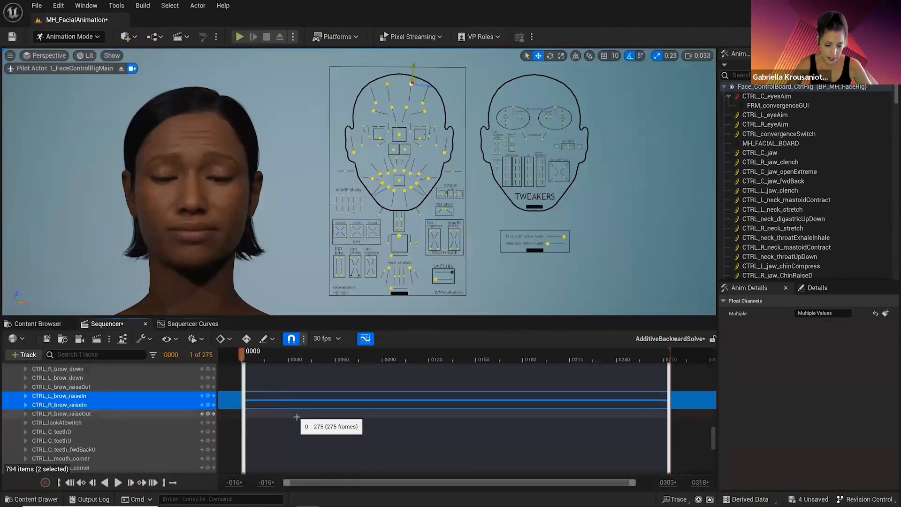
# Set the unkeyed channel values of CTRL_L_brow_raiseIn and CTRL_R_brow_raiseIn to 0 in the additive section.
pyautogui.click(25, 397)
pyautogui.click(26, 412)
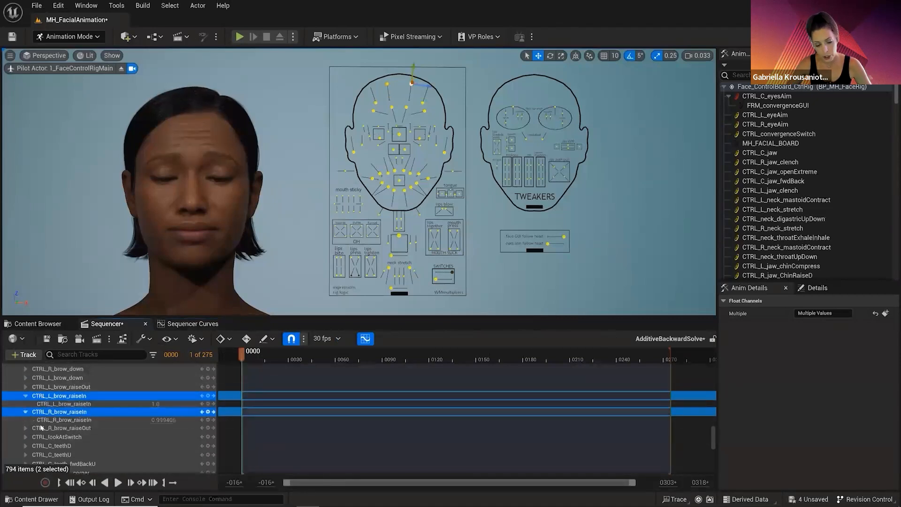
pyautogui.write('0')
pyautogui.press('Return')
pyautogui.click(163, 420)
pyautogui.write('0')
pyautogui.press('Return')
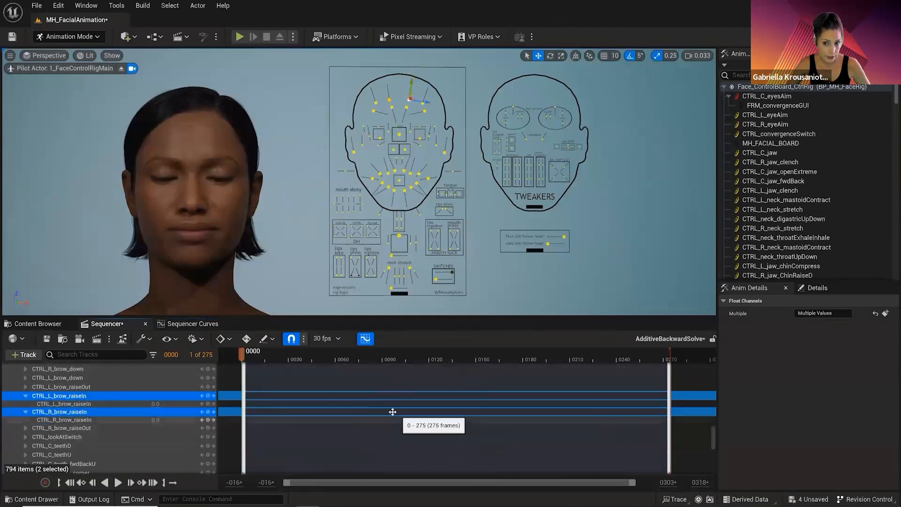
pyautogui.click(25, 396)
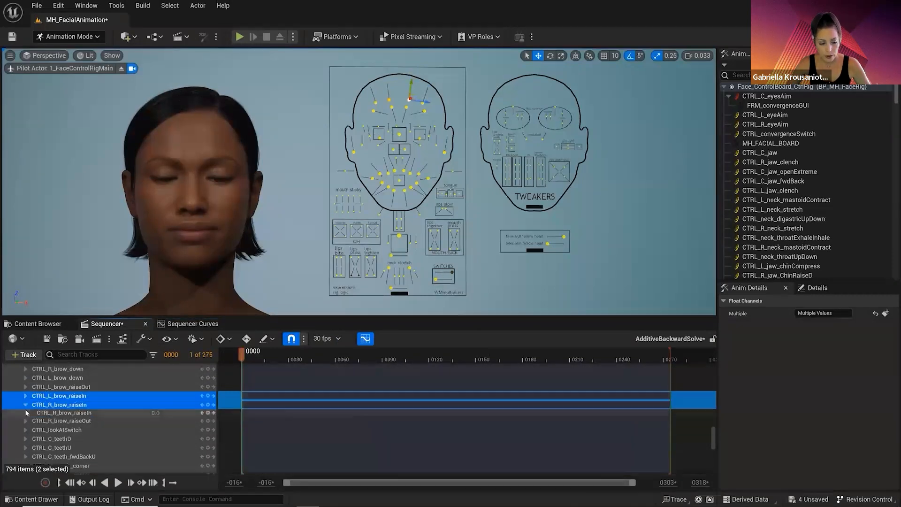
pyautogui.click(25, 405)
# Collapse the additive Face_ControlBoard_CtrlRig section and key all its controls at frame 0 and at the last frame, 274.
pyautogui.scroll(-10, 156, 403)
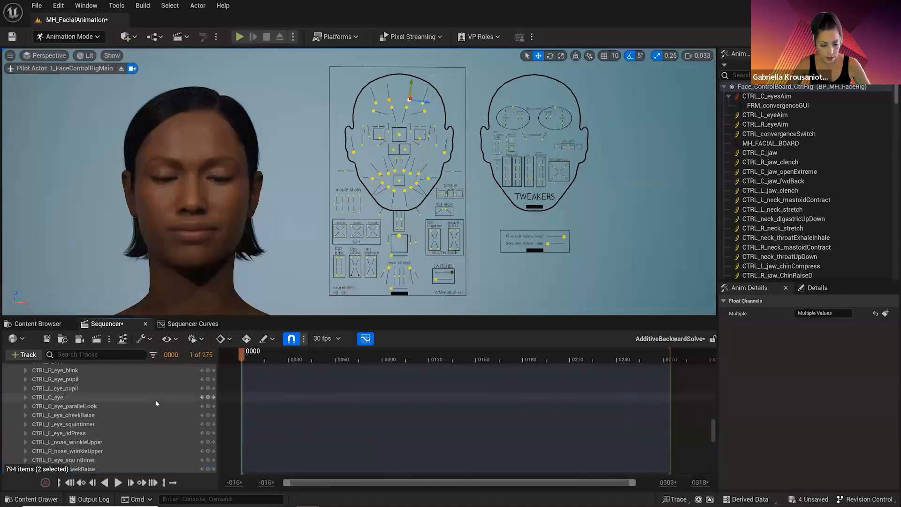
pyautogui.scroll(15, 157, 403)
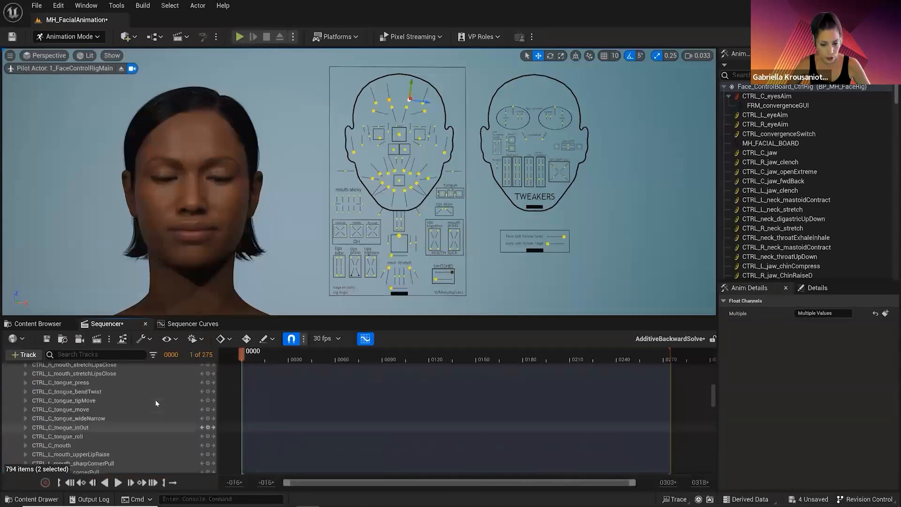
pyautogui.scroll(3, 156, 402)
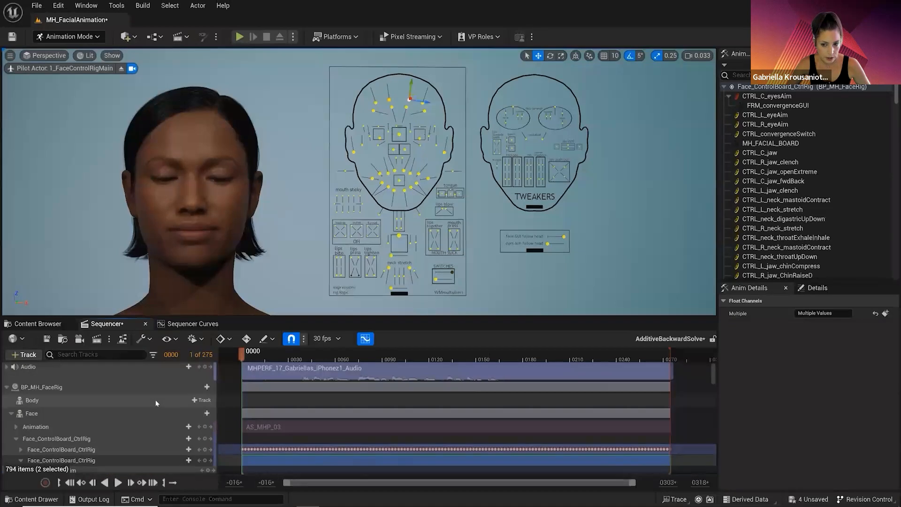
pyautogui.scroll(-3, 157, 403)
pyautogui.scroll(2, 141, 446)
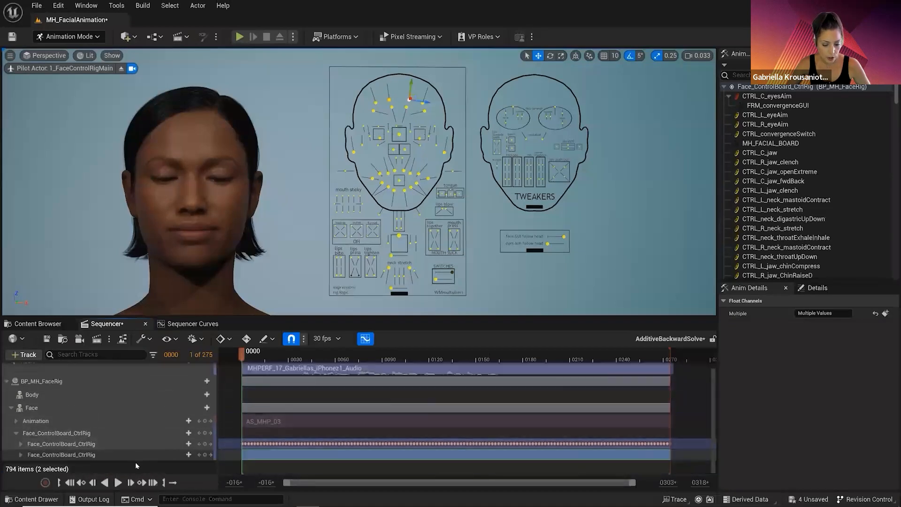
pyautogui.click(135, 462)
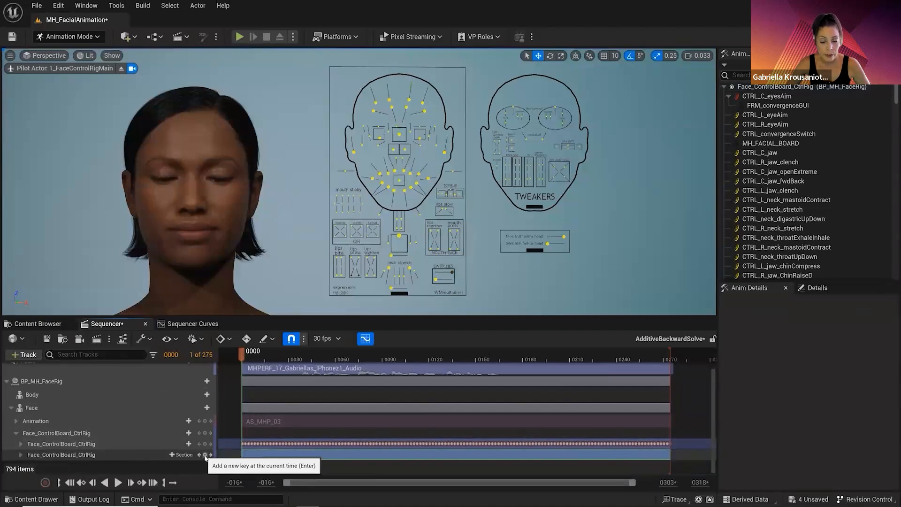
pyautogui.click(205, 455)
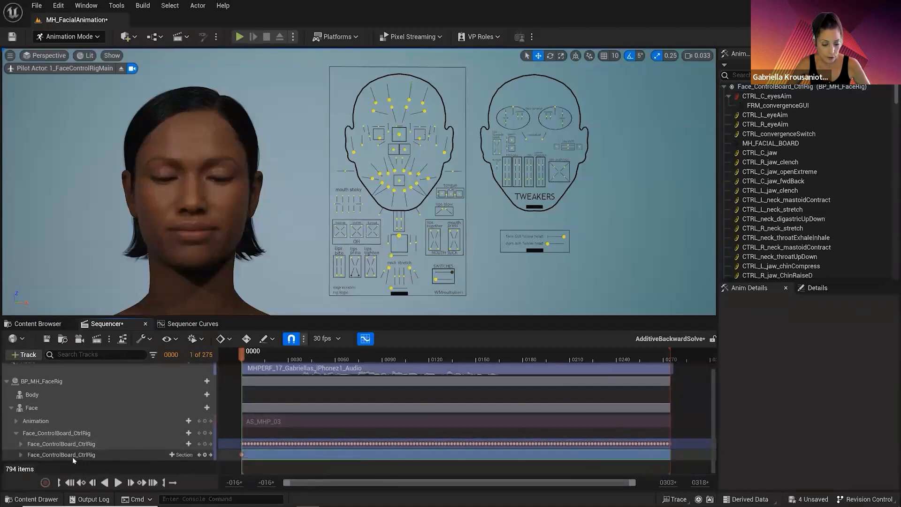
pyautogui.click(164, 482)
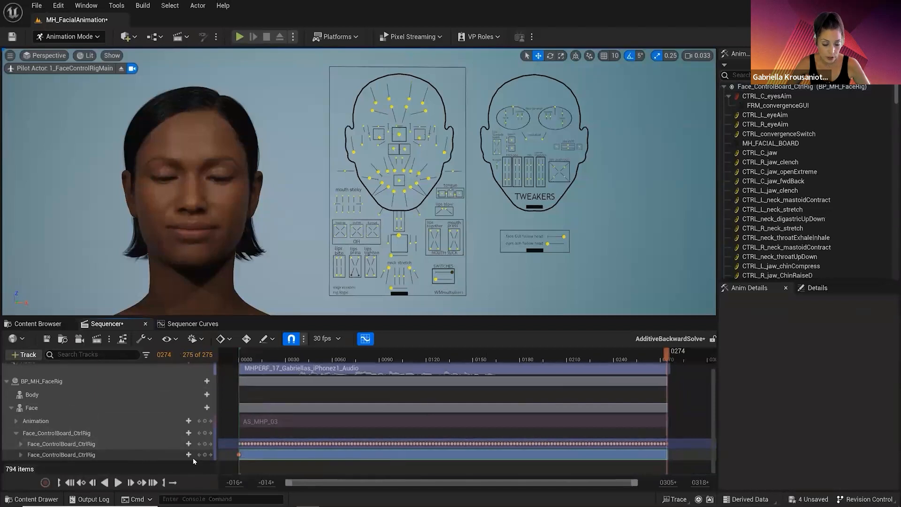
pyautogui.click(206, 454)
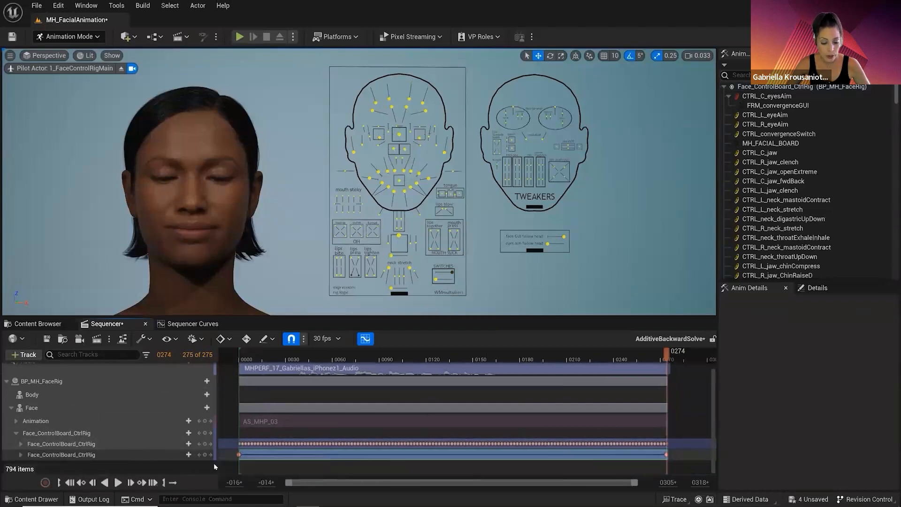
# At frame 146, filter the tracks to the selected CTRL_L_eye_blink and CTRL_R_eye_blink controls and expand the baked section.
pyautogui.click(69, 482)
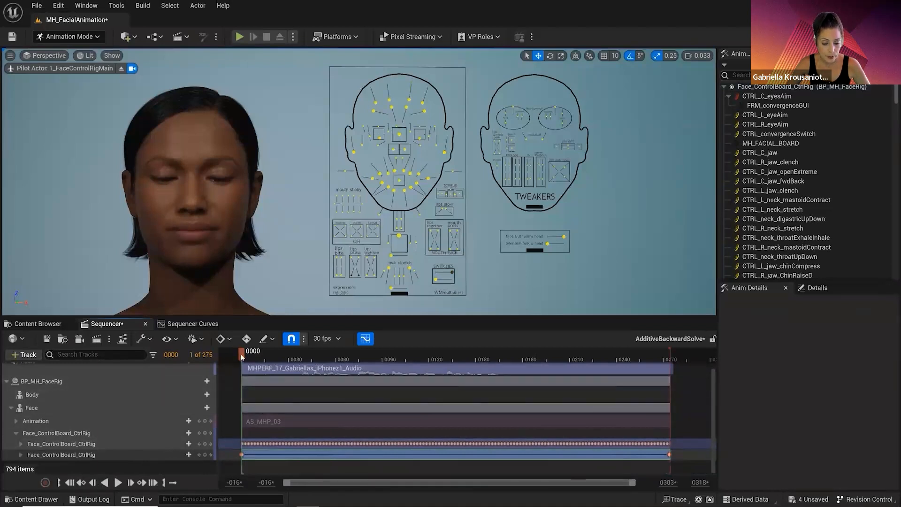
pyautogui.moveTo(243, 355); pyautogui.dragTo(471, 358)
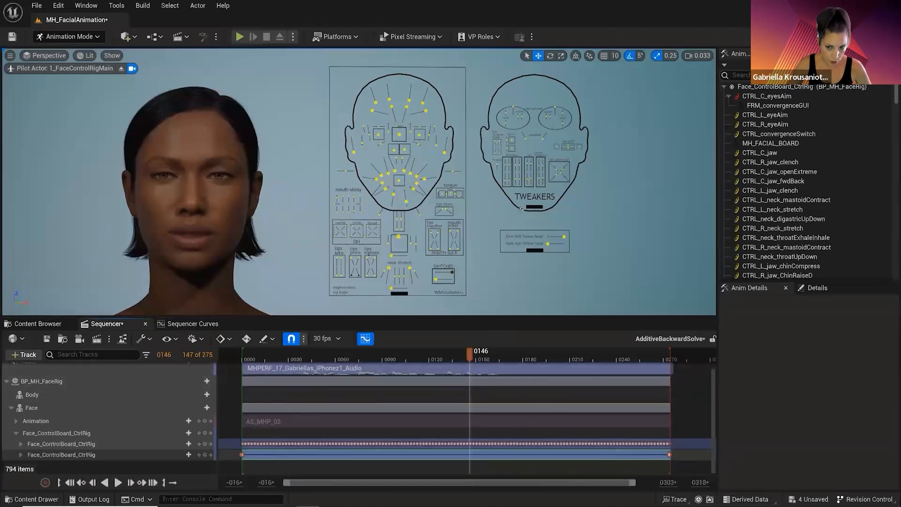
pyautogui.click(370, 134)
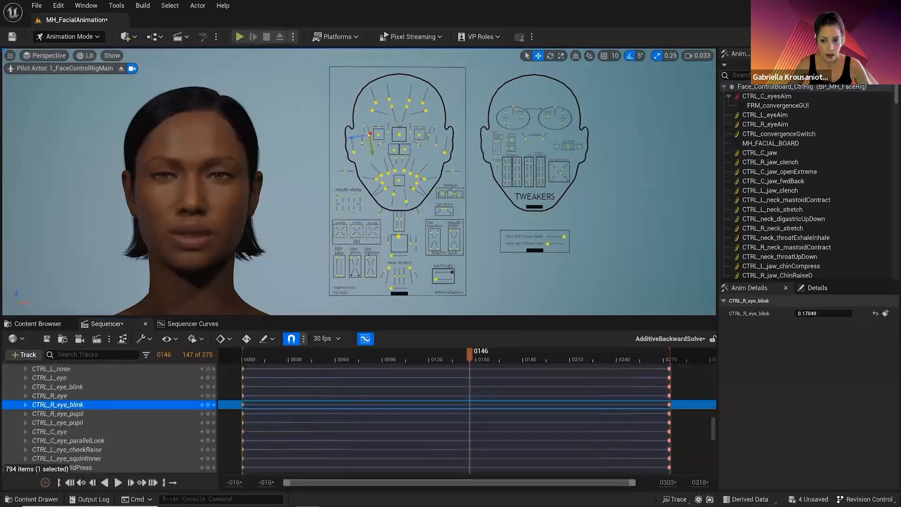
pyautogui.keyDown('shift'); pyautogui.click(430, 136); pyautogui.keyUp('shift')
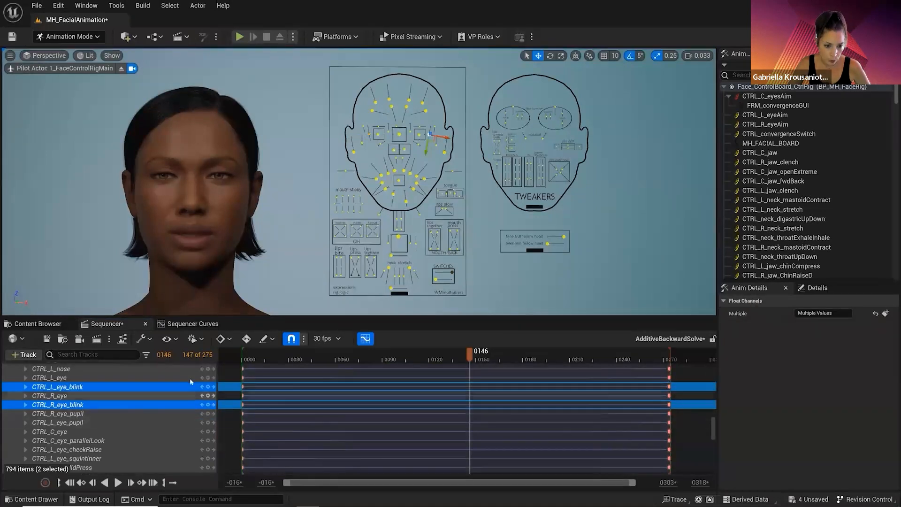
pyautogui.click(147, 355)
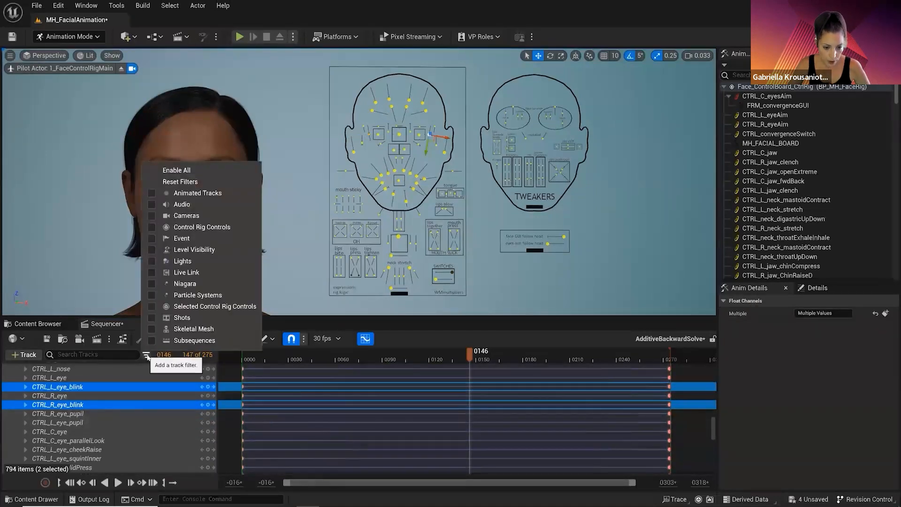
pyautogui.click(152, 307)
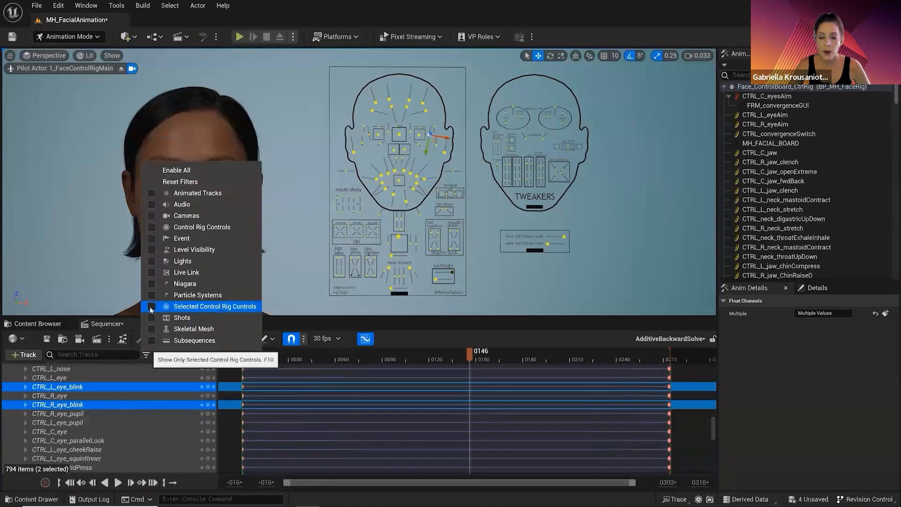
pyautogui.click(151, 451)
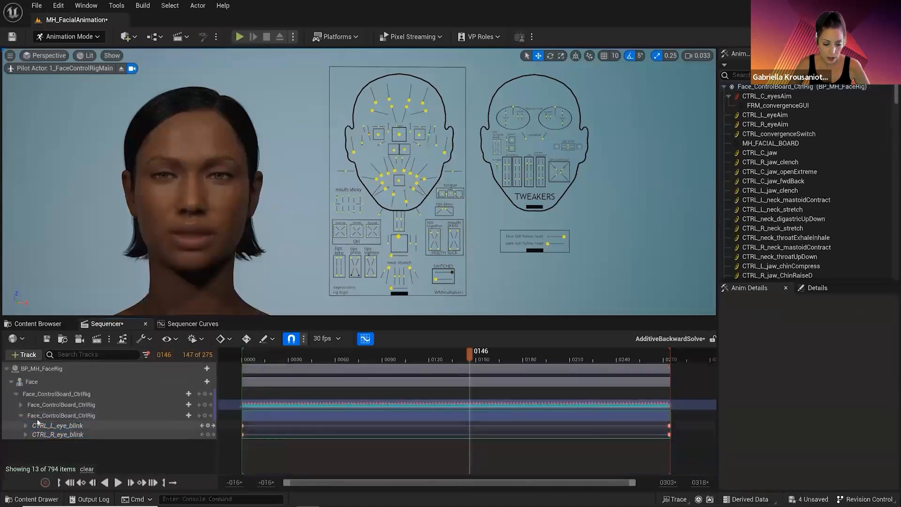
pyautogui.click(21, 404)
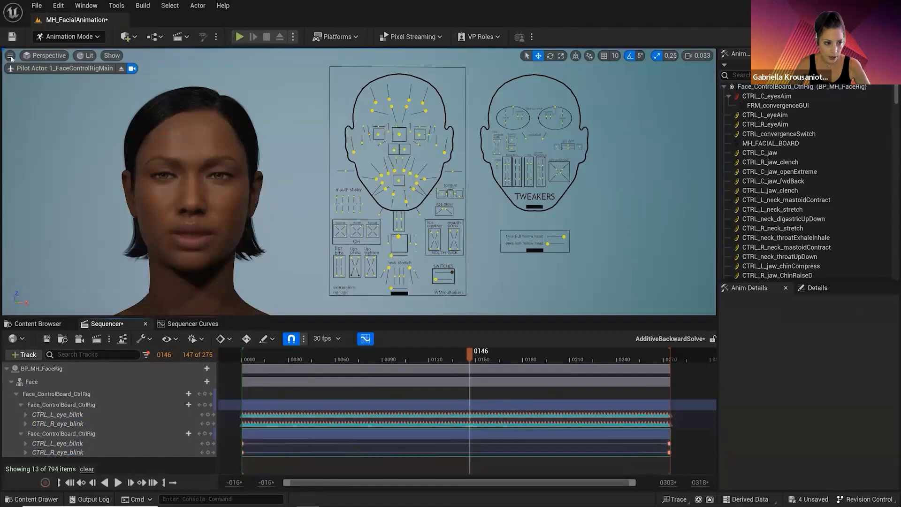
# Open Viewport 2 and set it to look through the 2_FaceCUFront camera.
pyautogui.click(86, 5)
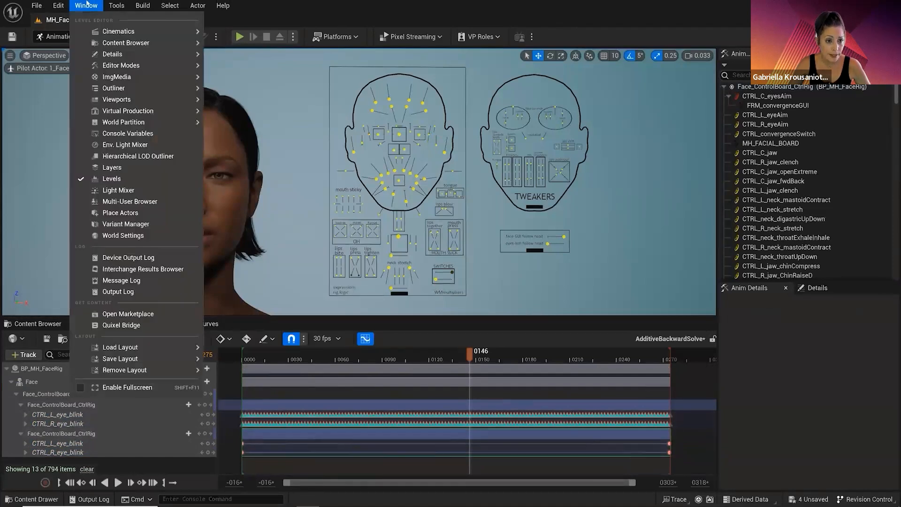
pyautogui.moveTo(192, 100)
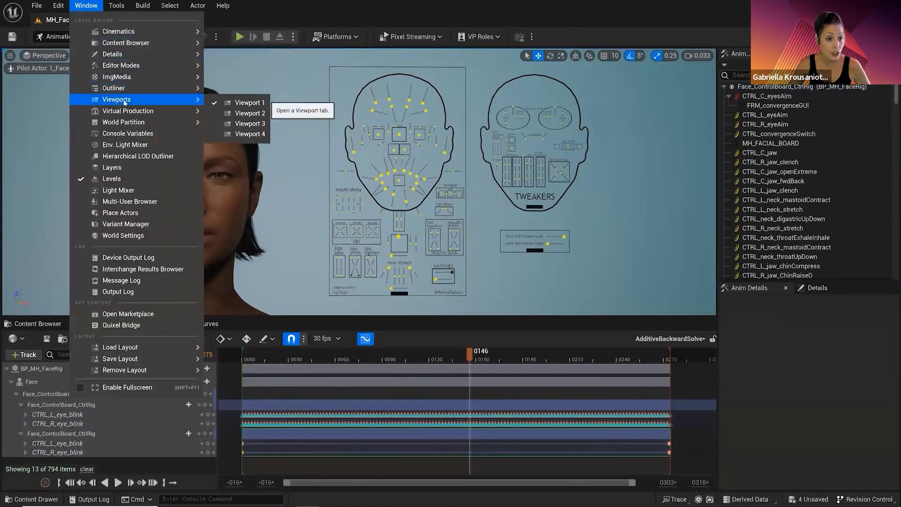
pyautogui.click(231, 113)
pyautogui.click(523, 68)
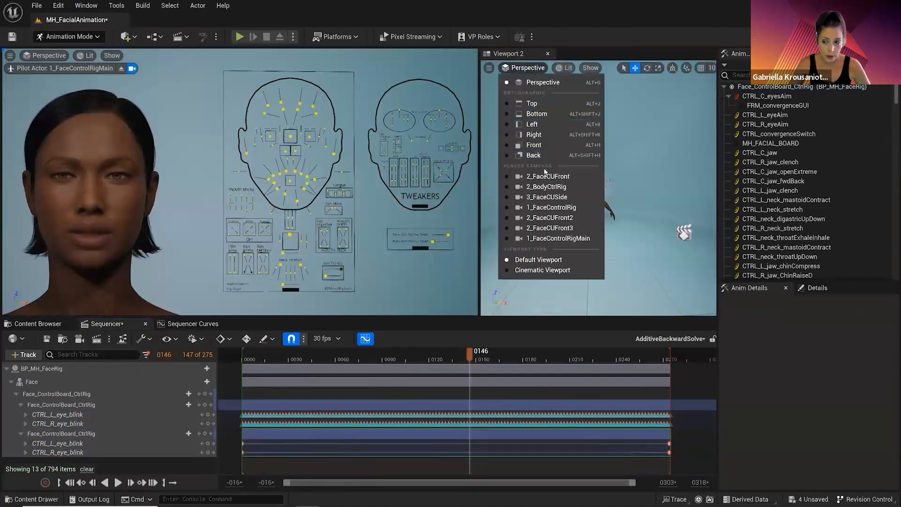
pyautogui.click(546, 177)
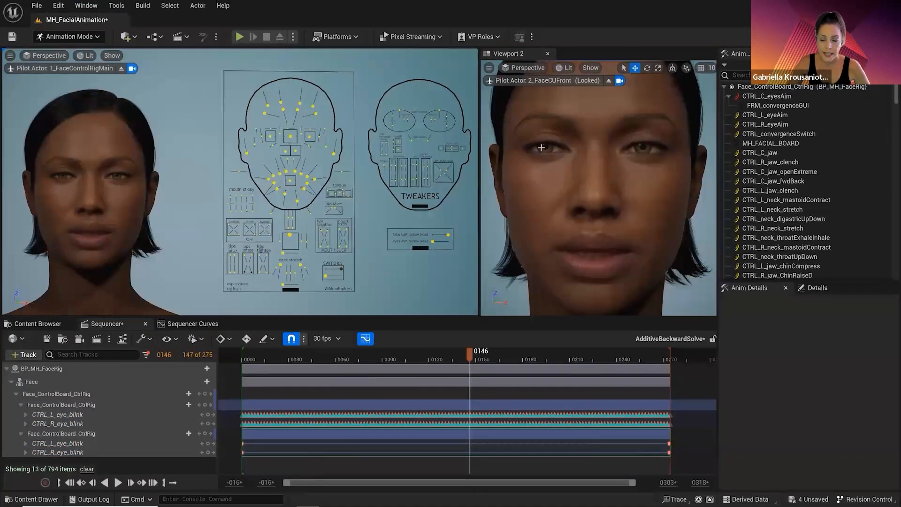
# Examine the baked CTRL_L_eye_blink and CTRL_R_eye_blink curves in the curve editor, scrubbing between frames 138 and 147.
pyautogui.click(105, 415)
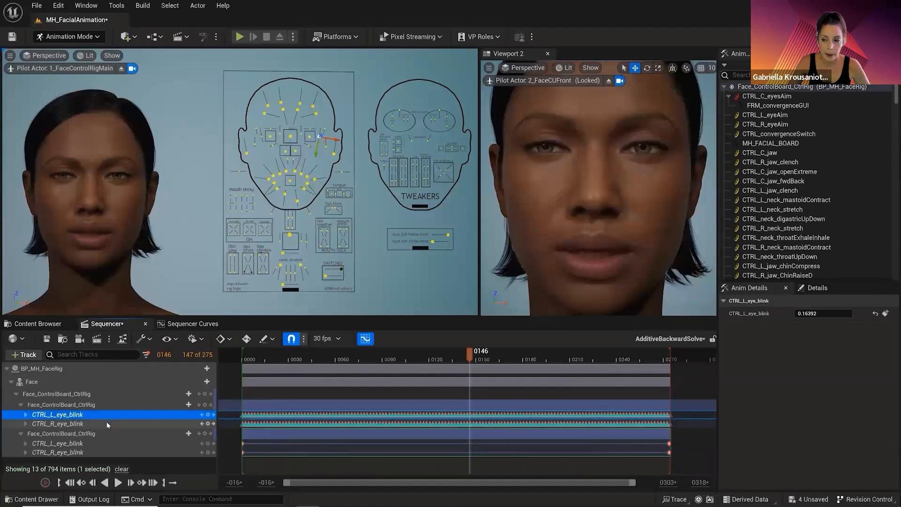
pyautogui.keyDown('shift'); pyautogui.click(107, 425); pyautogui.keyUp('shift')
pyautogui.click(193, 324)
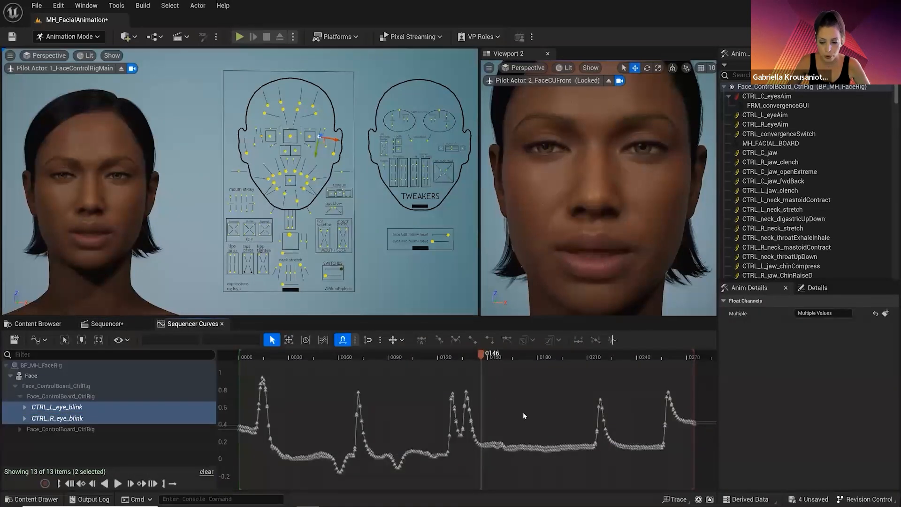
pyautogui.moveTo(482, 357)
pyautogui.mouseDown()
pyautogui.moveTo(447, 360)
pyautogui.moveTo(468, 366)
pyautogui.mouseUp()
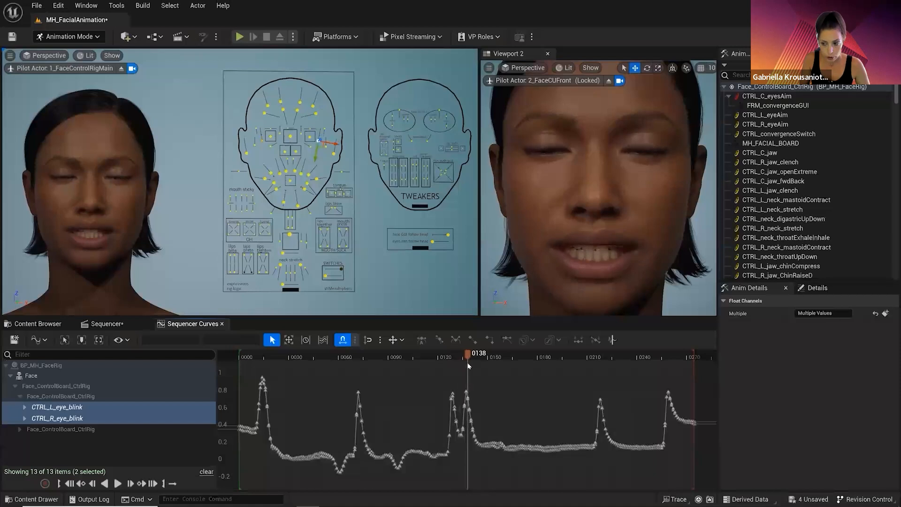
pyautogui.moveTo(472, 366); pyautogui.dragTo(484, 362)
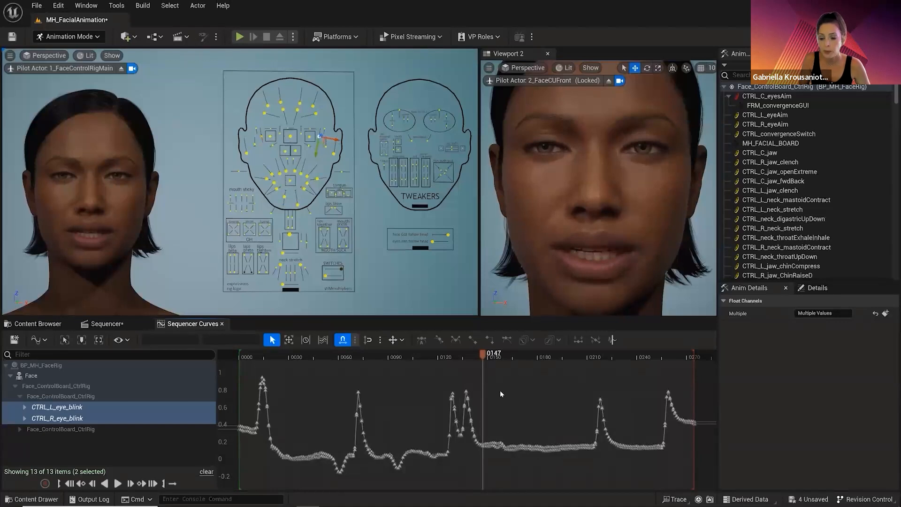
# Place timeline marks at frames 147, 137 and 218, and return to frame 147.
pyautogui.moveTo(483, 355); pyautogui.dragTo(467, 358)
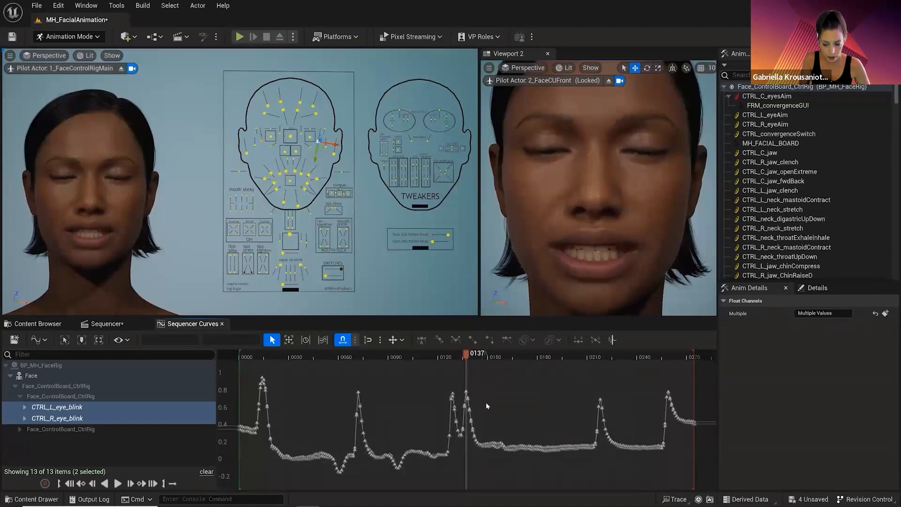
pyautogui.moveTo(468, 357); pyautogui.dragTo(601, 377)
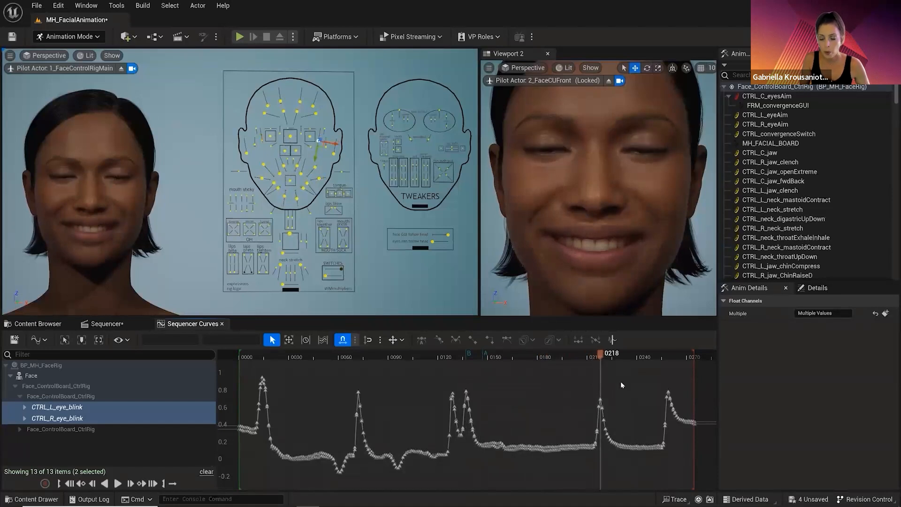
pyautogui.moveTo(601, 358); pyautogui.dragTo(485, 369)
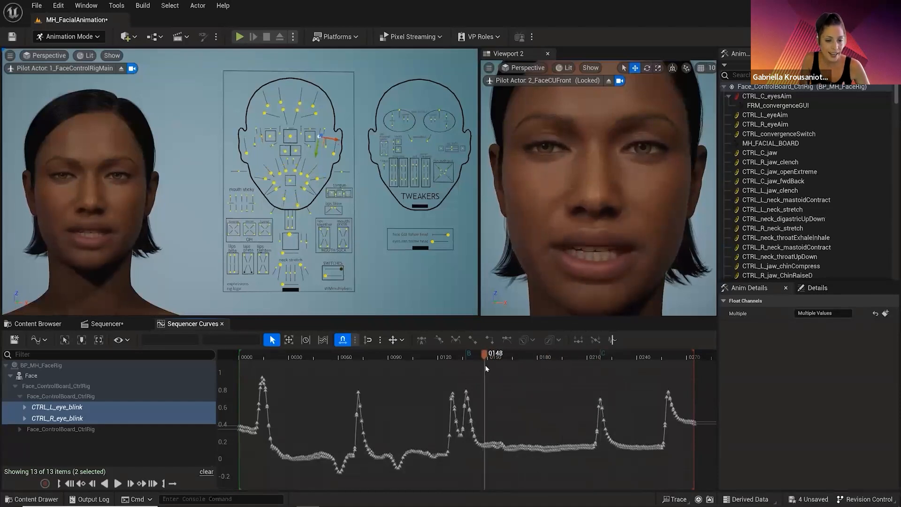
pyautogui.click(483, 355)
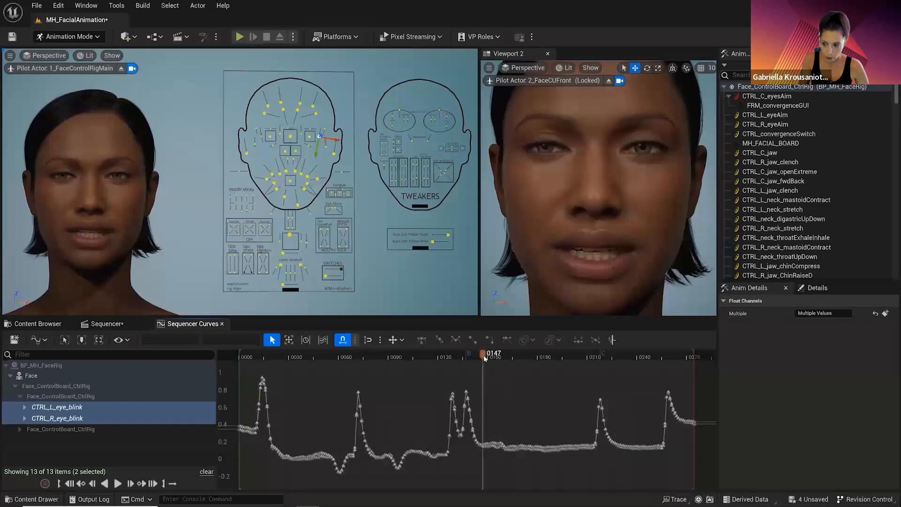
# Expand the additive Face_ControlBoard_CtrlRig section in the curve editor and view its CTRL_L_eye_blink and CTRL_R_eye_blink curves.
pyautogui.click(19, 429)
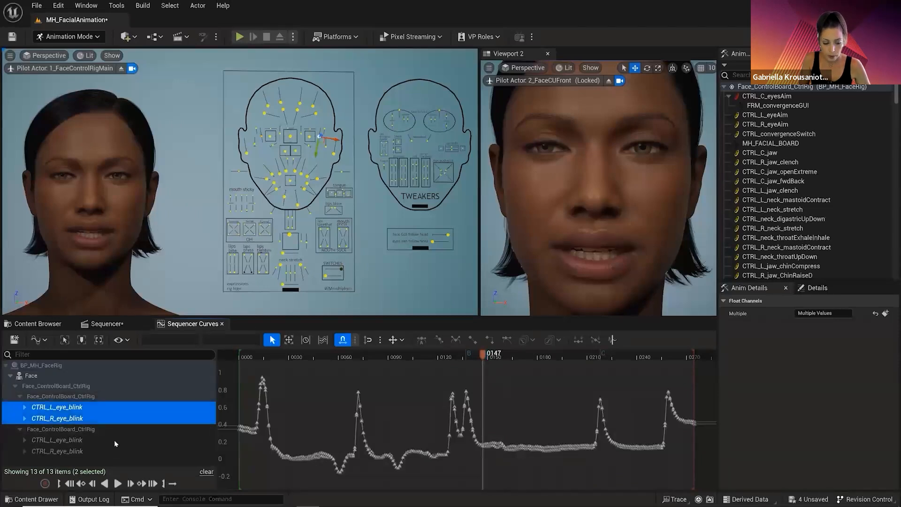
pyautogui.click(120, 441)
pyautogui.keyDown('shift'); pyautogui.click(112, 450); pyautogui.keyUp('shift')
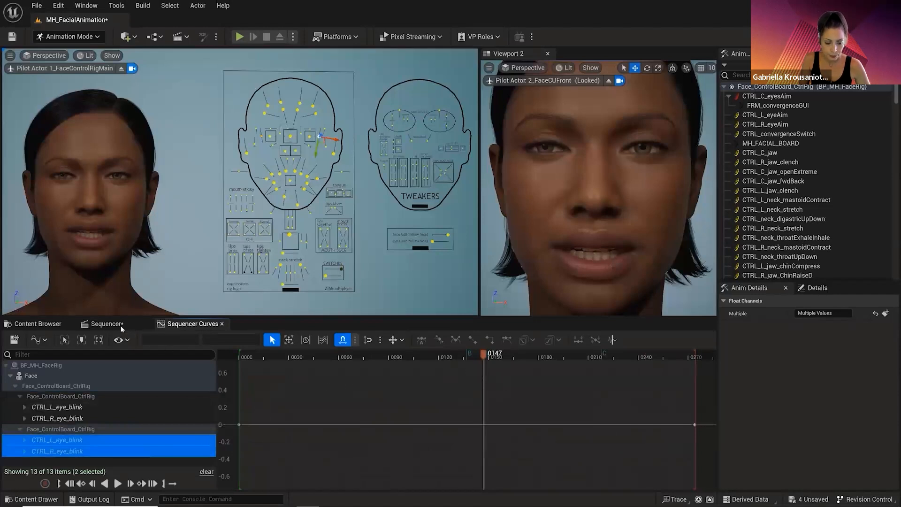
# Return to Sequencer, clear the blink selection and select the CTRL_R_eye_pupil and CTRL_L_eye_pupil controls on the face board.
pyautogui.click(106, 323)
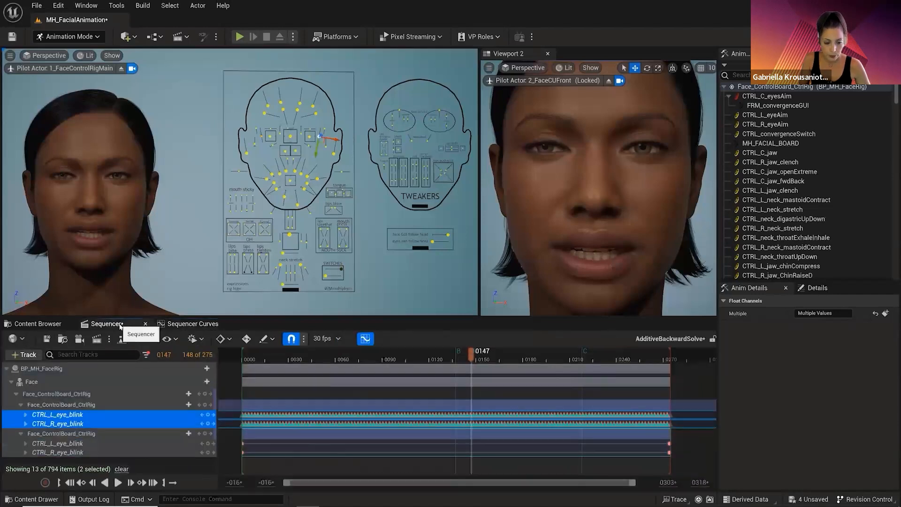
pyautogui.click(398, 298)
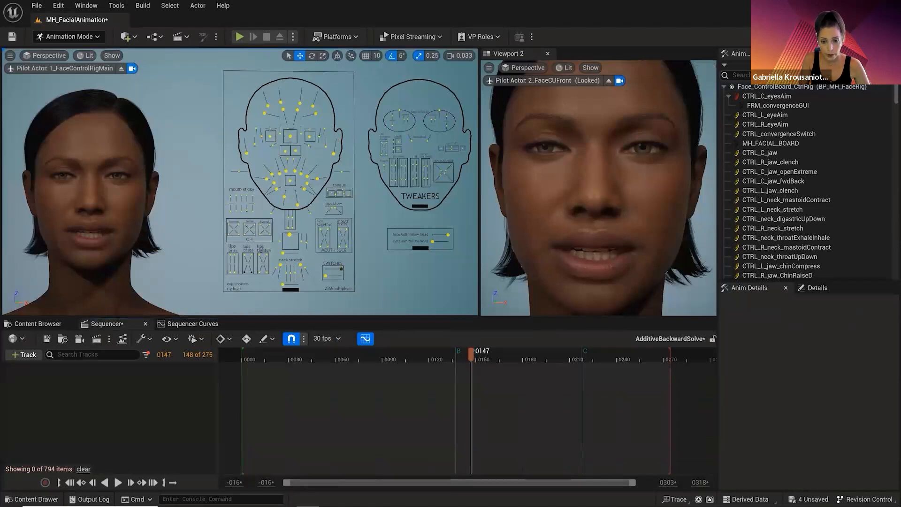
pyautogui.click(272, 128)
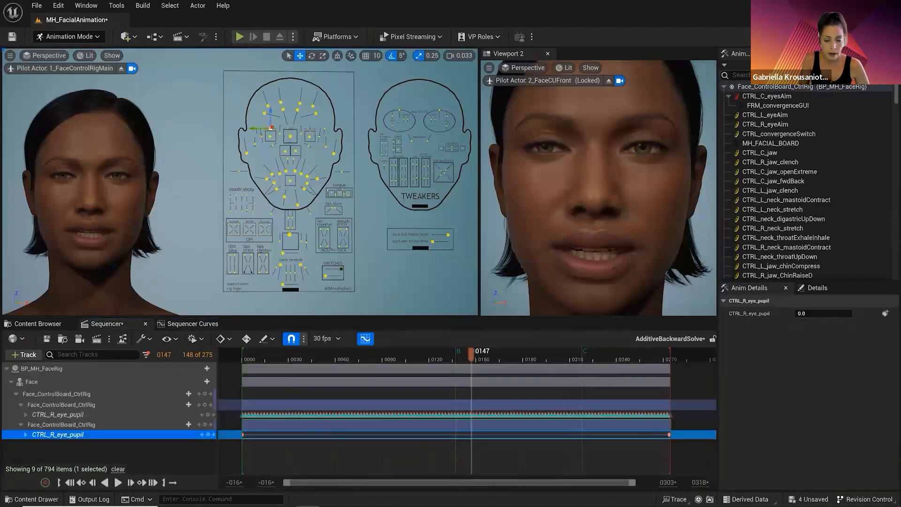
pyautogui.keyDown('shift'); pyautogui.click(311, 131); pyautogui.keyUp('shift')
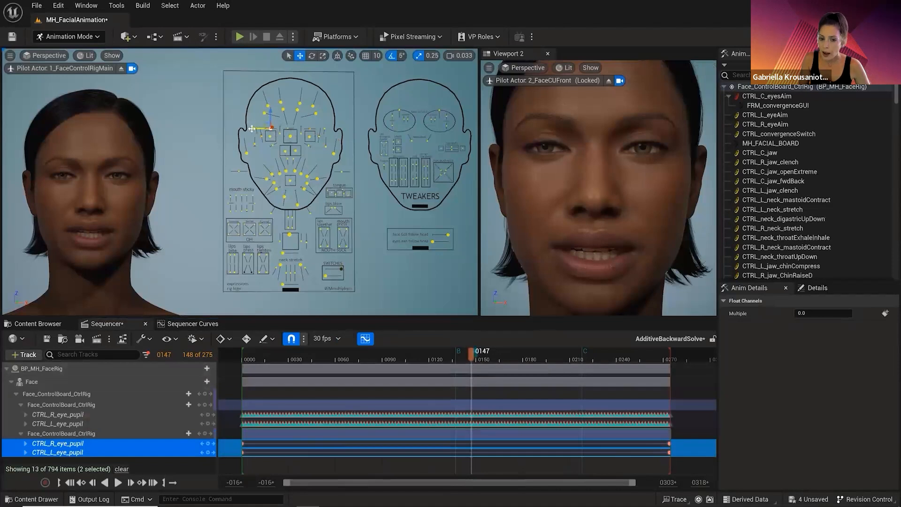
pyautogui.moveTo(252, 128)
pyautogui.mouseDown()
pyautogui.moveTo(262, 130)
pyautogui.moveTo(251, 129)
pyautogui.mouseUp()
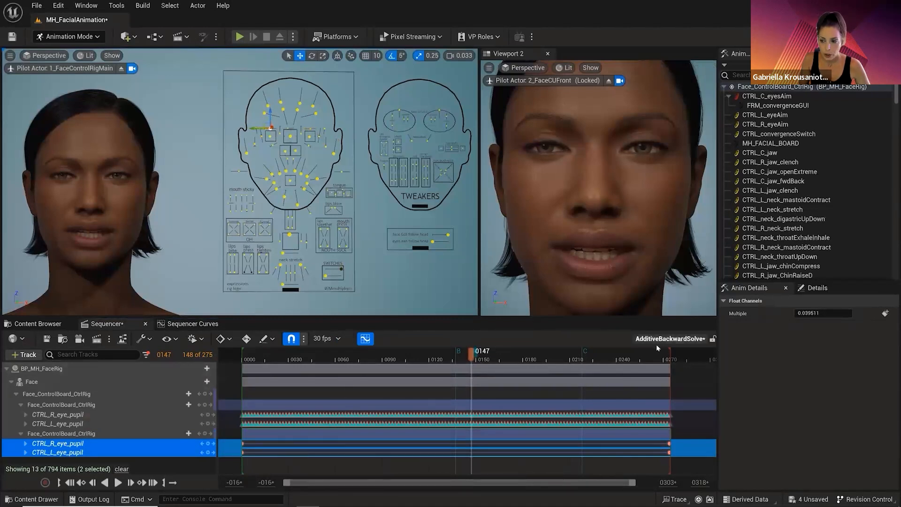
pyautogui.click(835, 314)
pyautogui.write('0')
pyautogui.press('Return')
pyautogui.write('0')
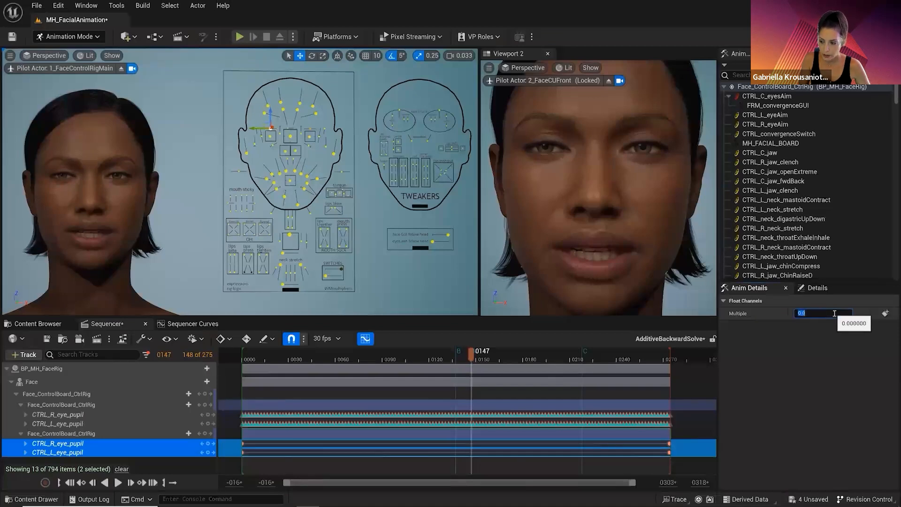
pyautogui.click(805, 384)
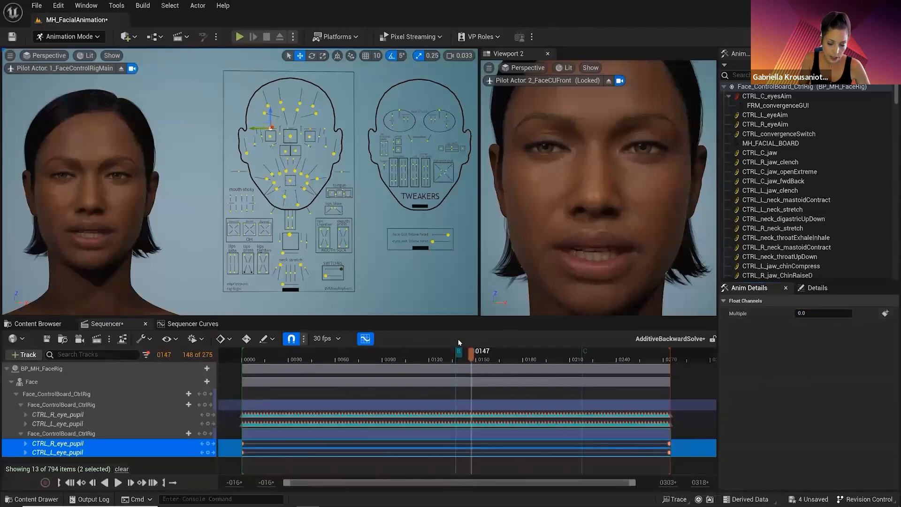
# Key both additive eye pupil controls at 0 on marked frame 137 and at 1.0 on marked frame 147.
pyautogui.moveTo(472, 358); pyautogui.dragTo(455, 358)
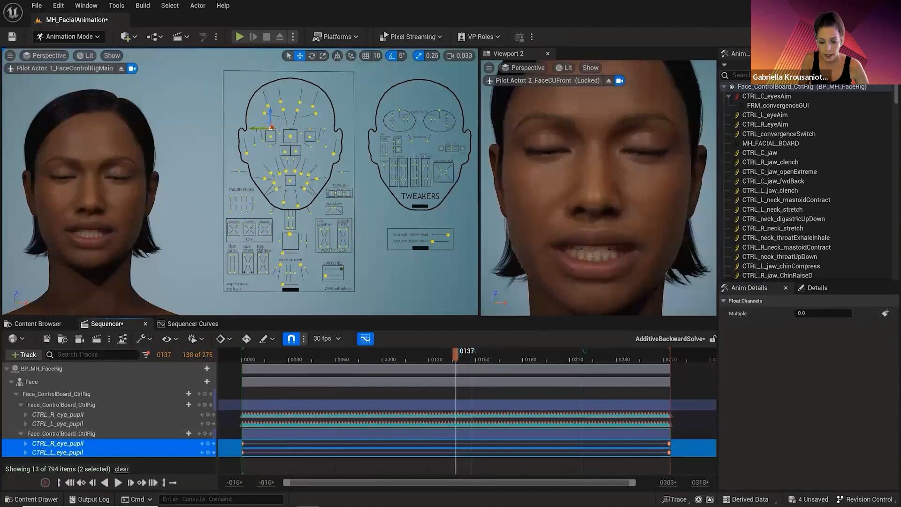
pyautogui.press('s')
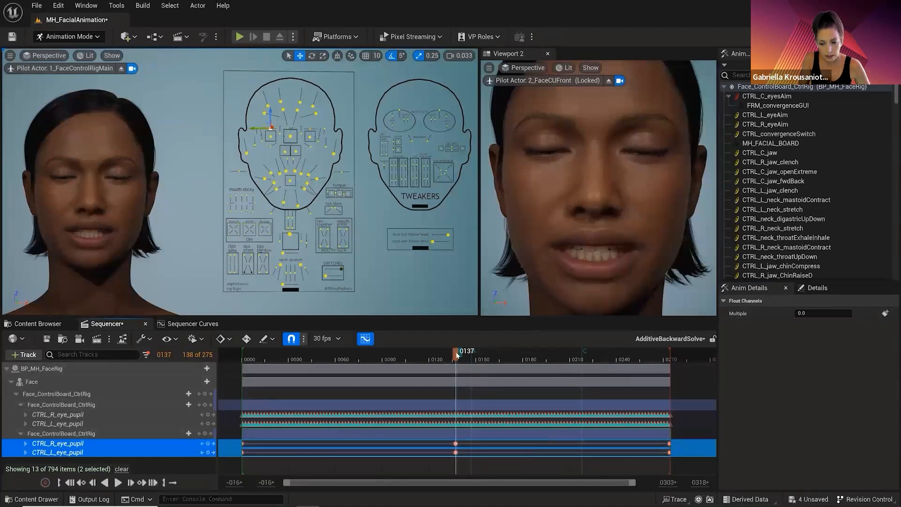
pyautogui.moveTo(455, 355); pyautogui.dragTo(473, 355)
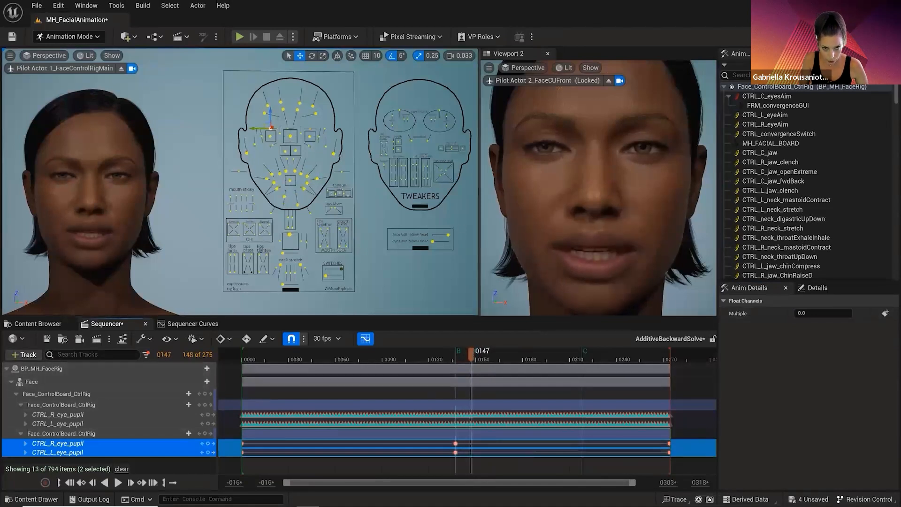
pyautogui.moveTo(260, 127); pyautogui.dragTo(251, 128)
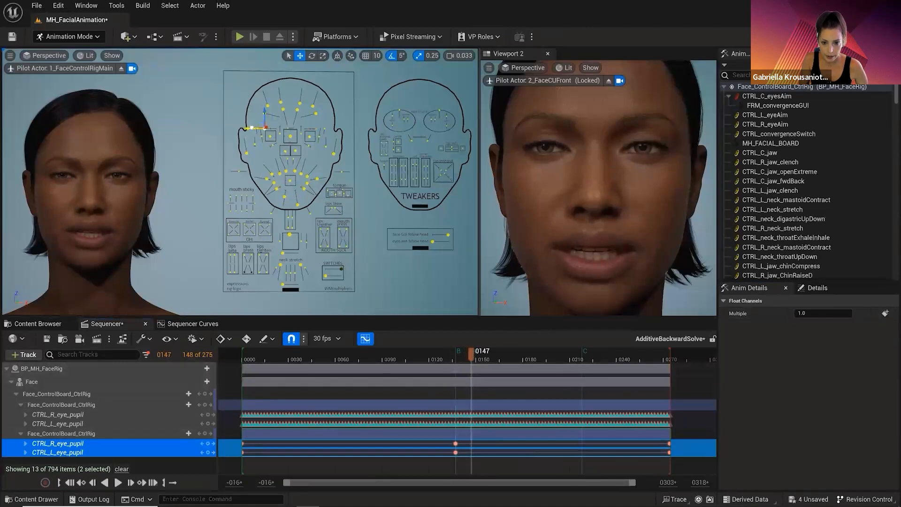
pyautogui.press('s')
# Set both additive eye pupil controls to 0 at marked frame 218 and key them.
pyautogui.moveTo(472, 356); pyautogui.dragTo(583, 385)
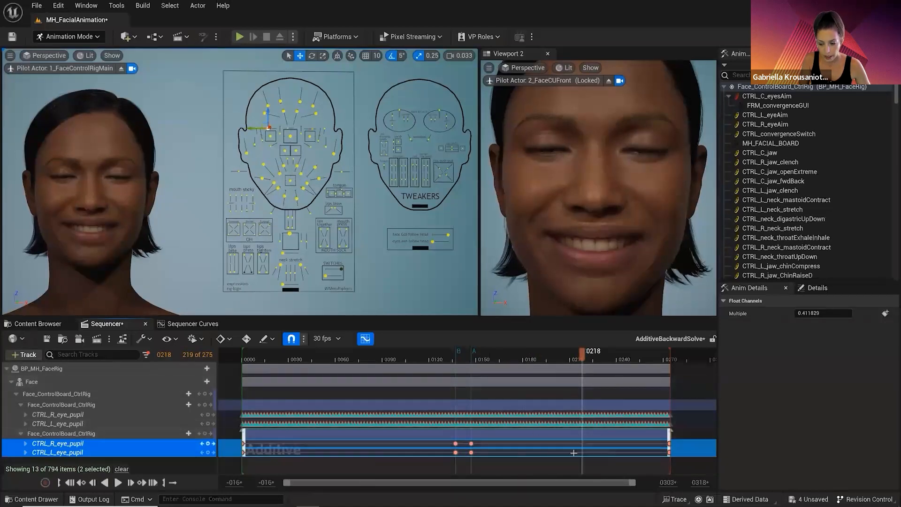
pyautogui.click(825, 312)
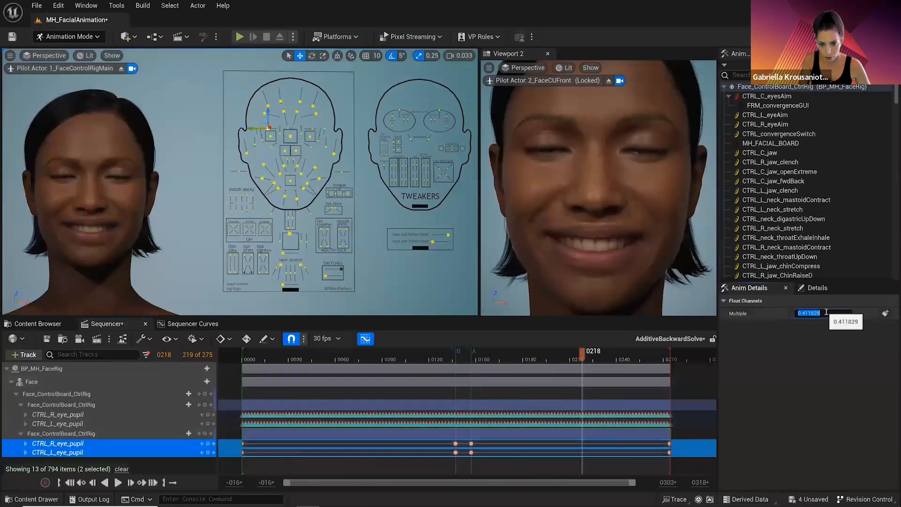
pyautogui.write('0')
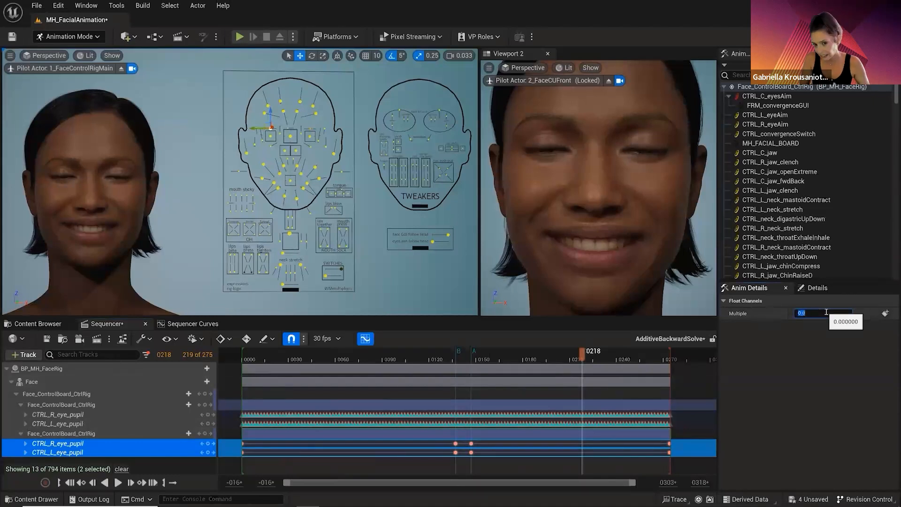
pyautogui.click(885, 314)
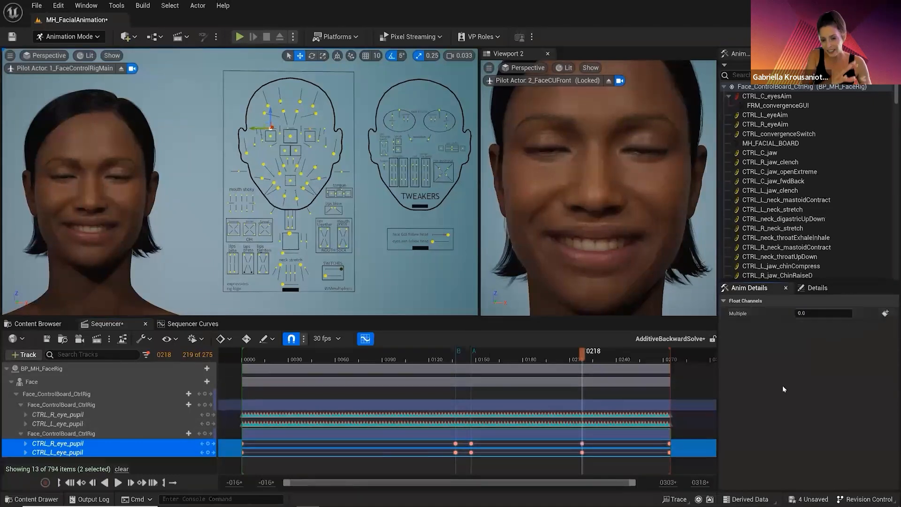
pyautogui.moveTo(582, 357)
pyautogui.mouseDown()
pyautogui.moveTo(480, 365)
pyautogui.moveTo(594, 375)
pyautogui.moveTo(582, 374)
pyautogui.mouseUp()
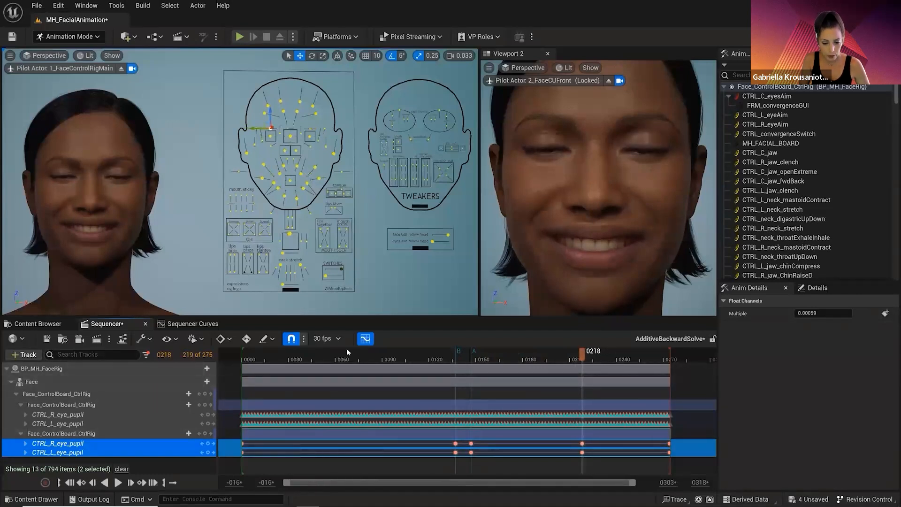
# In the curve editor, add a key at frame 208 to both pupil curves and lower the keys to about 0.03.
pyautogui.click(181, 323)
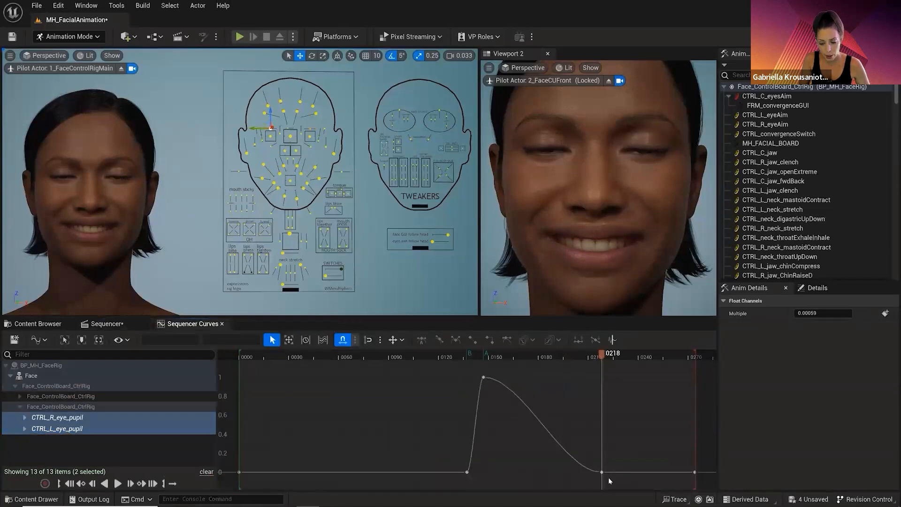
pyautogui.moveTo(602, 358); pyautogui.dragTo(592, 358)
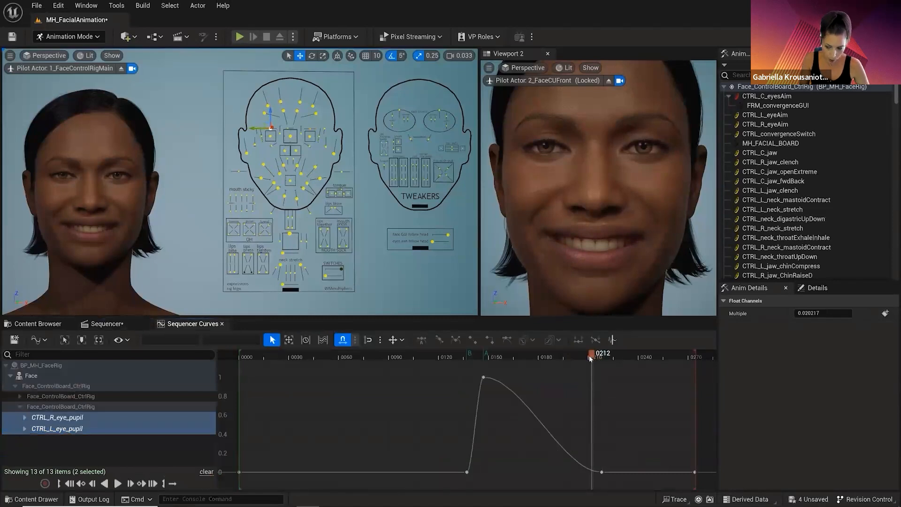
pyautogui.moveTo(592, 357); pyautogui.dragTo(587, 359)
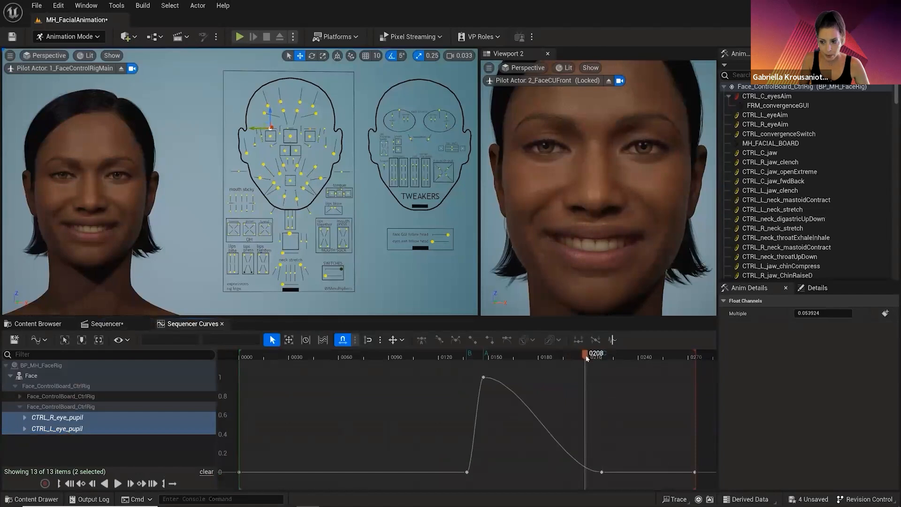
pyautogui.scroll(5, 548, 413)
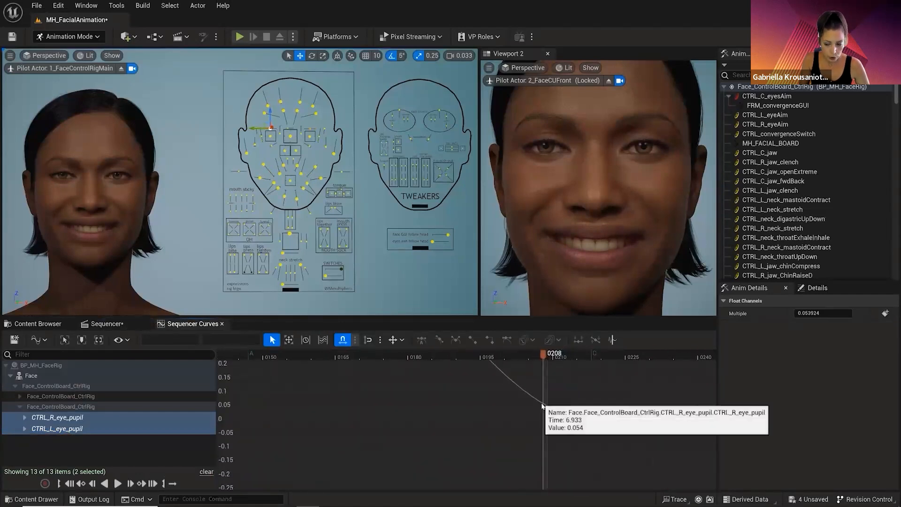
pyautogui.middleClick(543, 404)
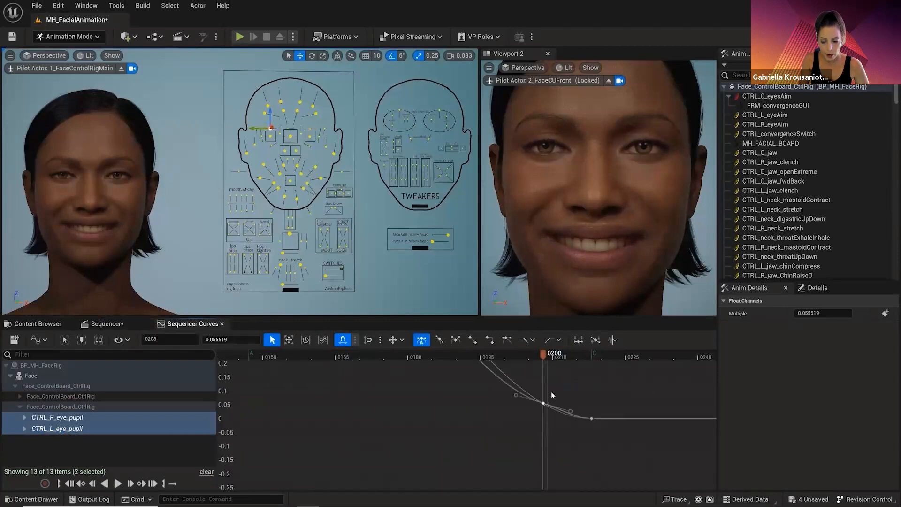
pyautogui.moveTo(543, 403); pyautogui.dragTo(543, 412)
pyautogui.middleClick(543, 404)
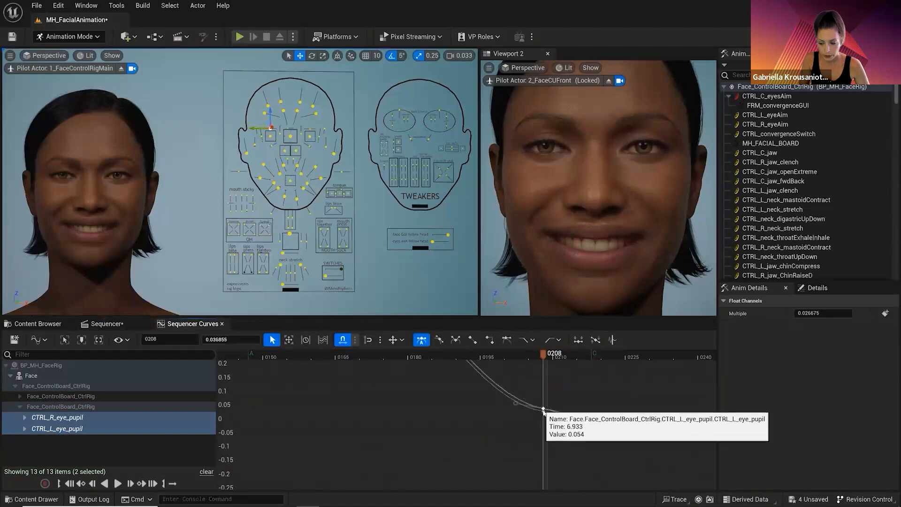
pyautogui.scroll(-5, 525, 432)
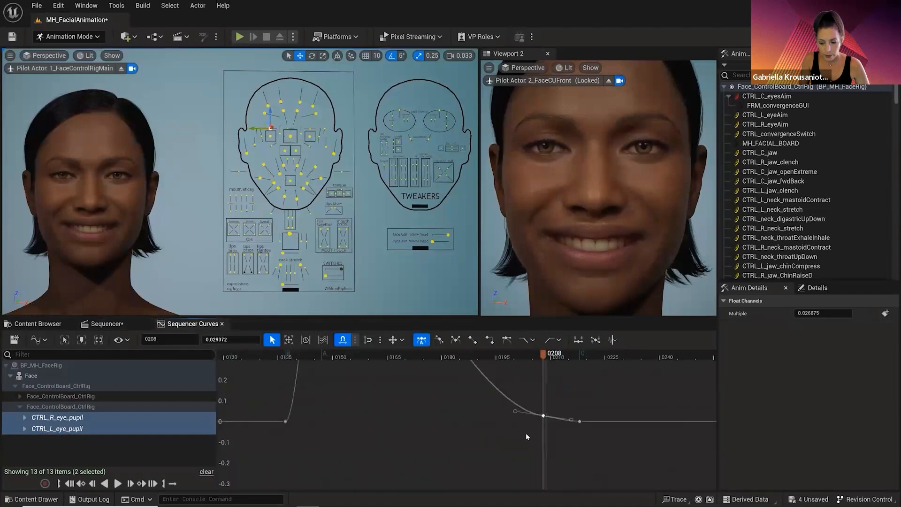
pyautogui.scroll(-4, 526, 438)
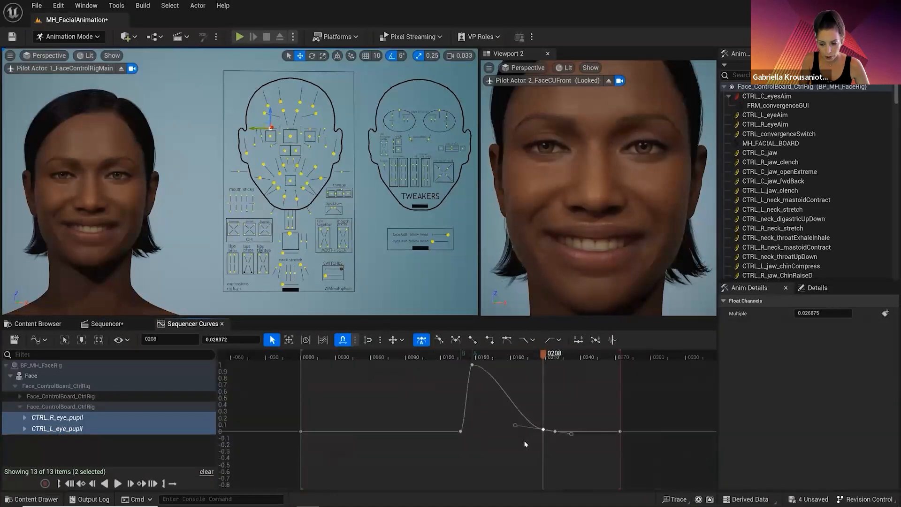
# Lock key movement to Y Only and raise the frame 208 pupil keys to about 1.0, scrubbing to frame 209 to check.
pyautogui.moveTo(537, 355); pyautogui.dragTo(505, 368)
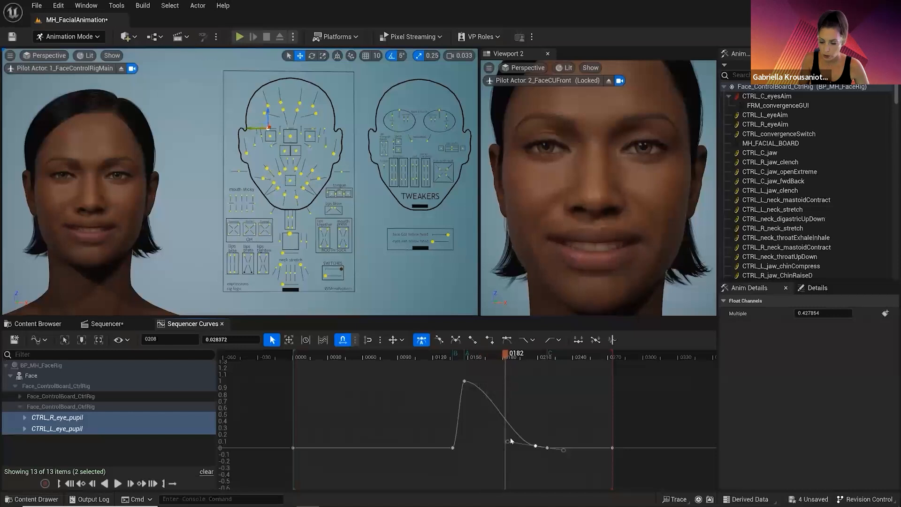
pyautogui.click(536, 446)
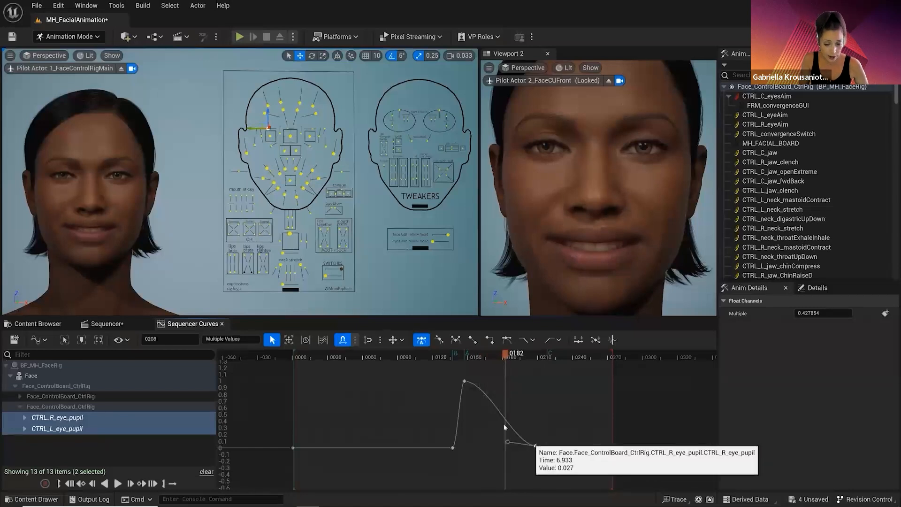
pyautogui.click(402, 339)
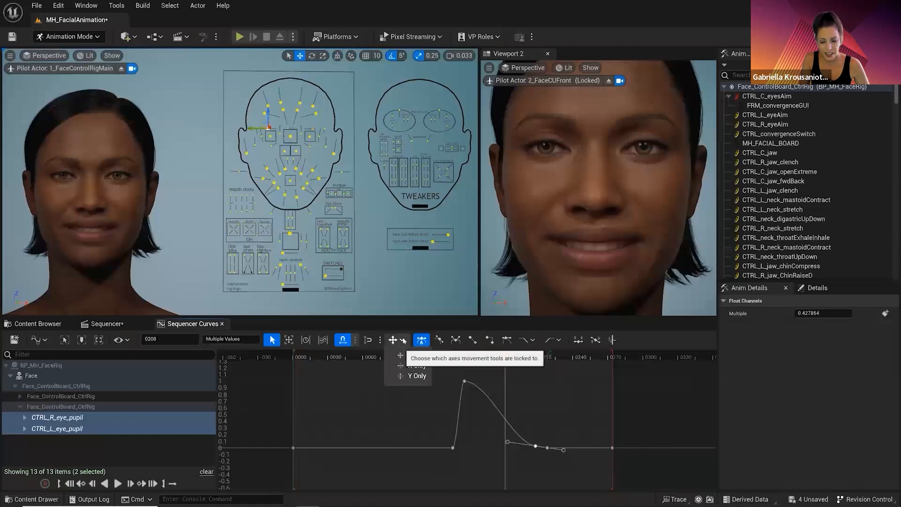
pyautogui.click(416, 375)
pyautogui.moveTo(537, 447); pyautogui.dragTo(535, 384)
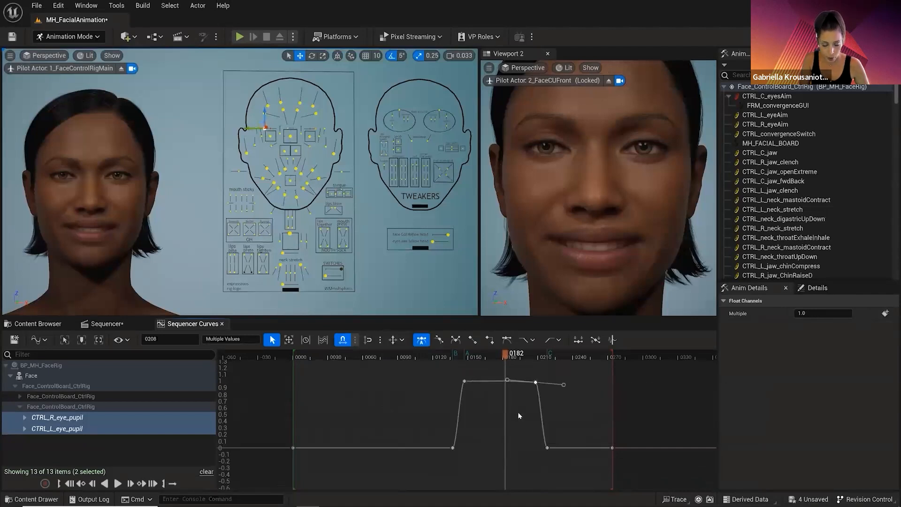
pyautogui.click(522, 401)
pyautogui.moveTo(506, 356); pyautogui.dragTo(538, 383)
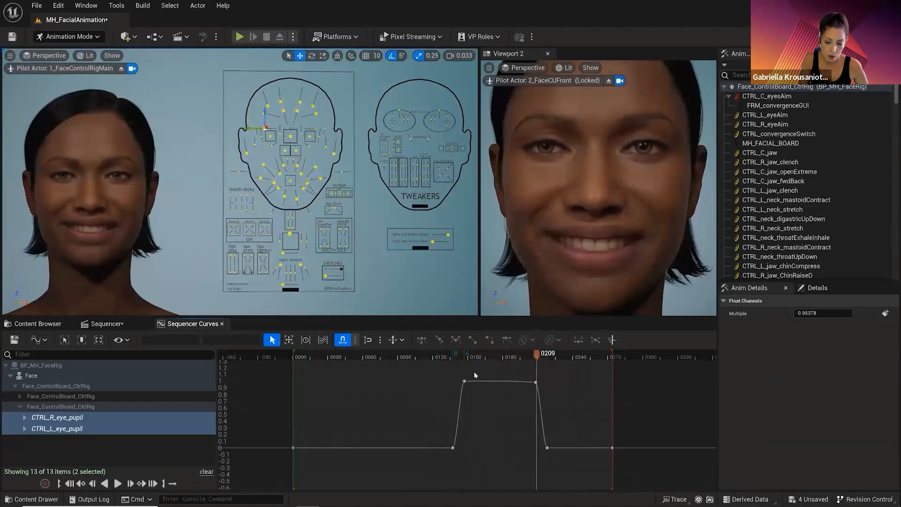
# Lower the two plateau keys of the additive pupil curves to about 0.7 and scrub back to frame 94.
pyautogui.moveTo(448, 374); pyautogui.dragTo(537, 403)
pyautogui.click(513, 423)
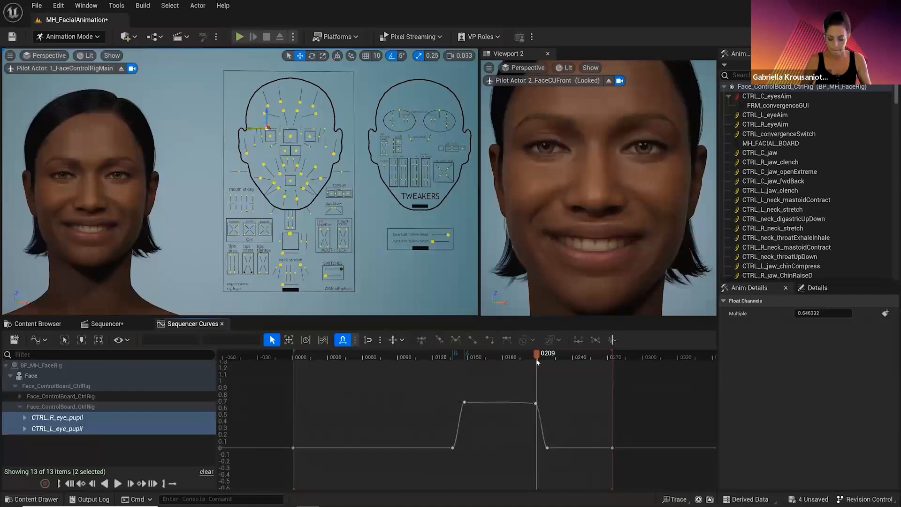
pyautogui.moveTo(536, 353); pyautogui.dragTo(404, 354)
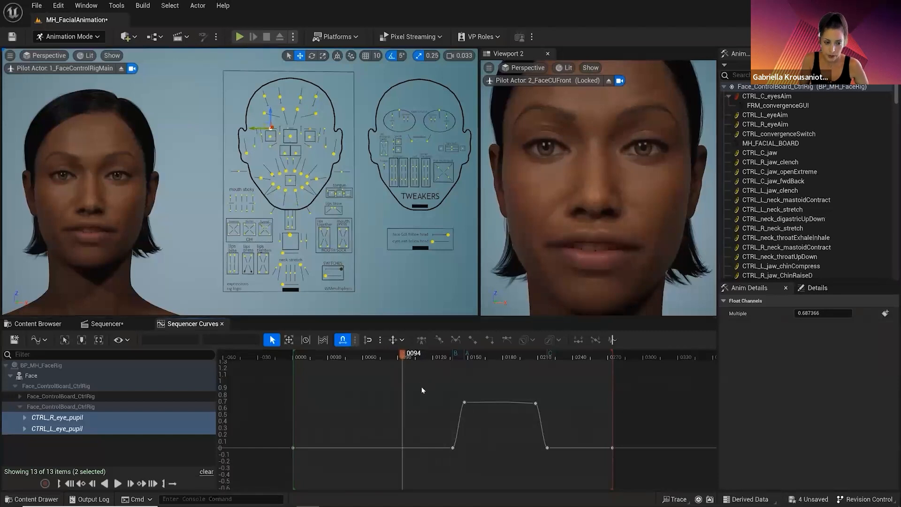
# Select CTRL_R_jaw_ChinRaiseD and CTRL_L_jaw_ChinRaiseD in the baked section and show their curves in the curve editor.
pyautogui.click(171, 445)
pyautogui.click(107, 324)
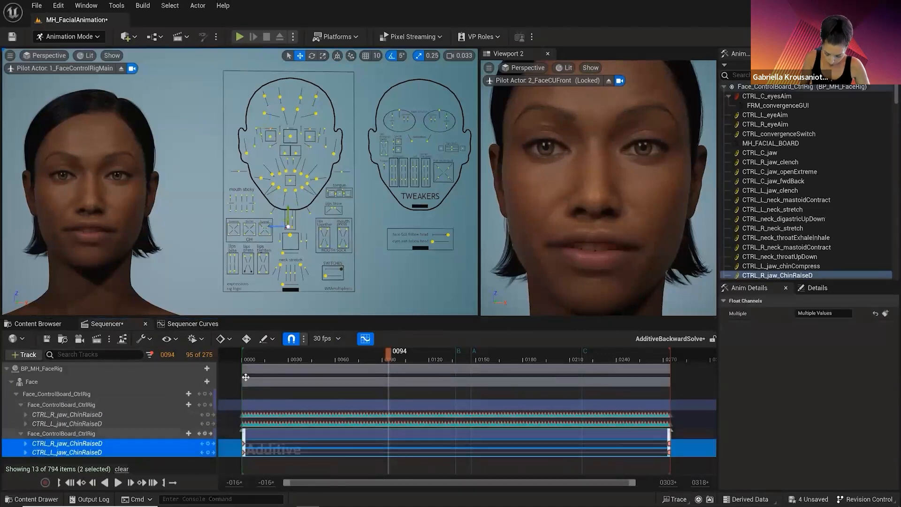
pyautogui.click(120, 423)
pyautogui.keyDown('ctrl'); pyautogui.click(121, 414); pyautogui.keyUp('ctrl')
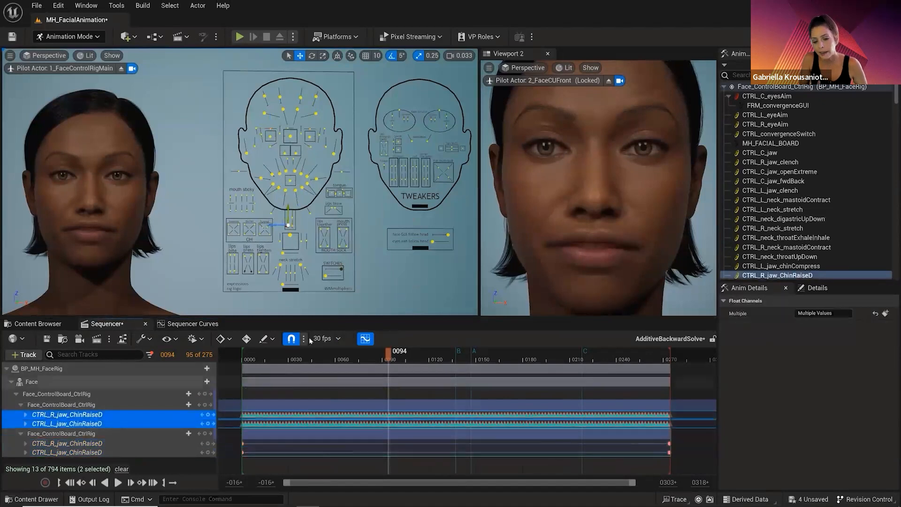
pyautogui.click(192, 324)
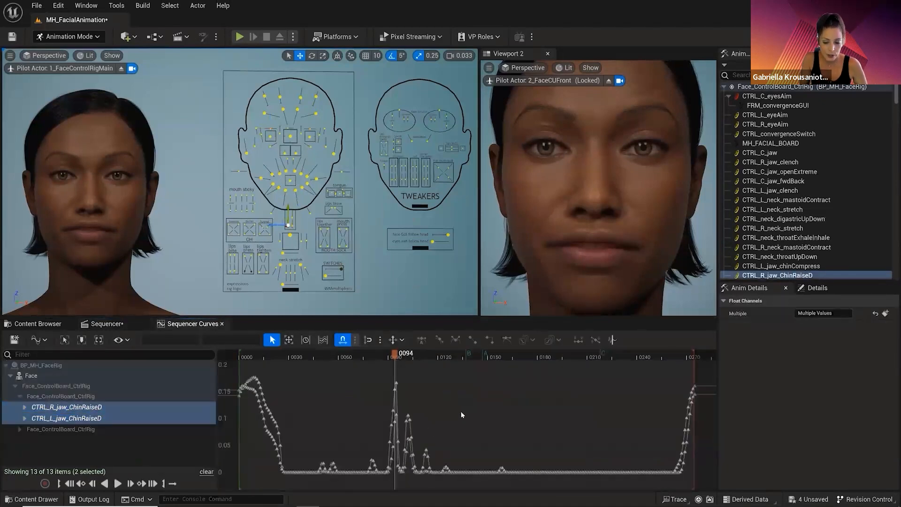
# Mark frames 89, 98 and 95 around the tallest mid-sequence spike of the baked ChinRaiseD curves.
pyautogui.scroll(3, 407, 454)
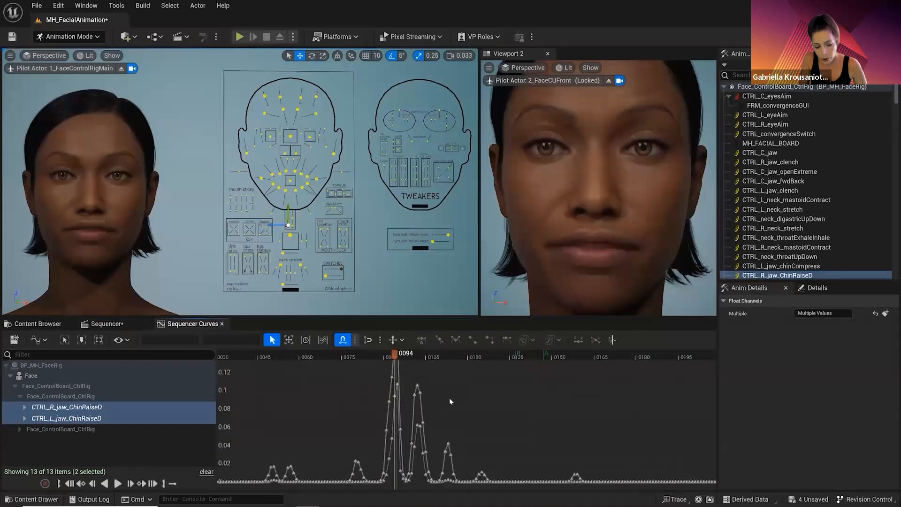
pyautogui.press('f')
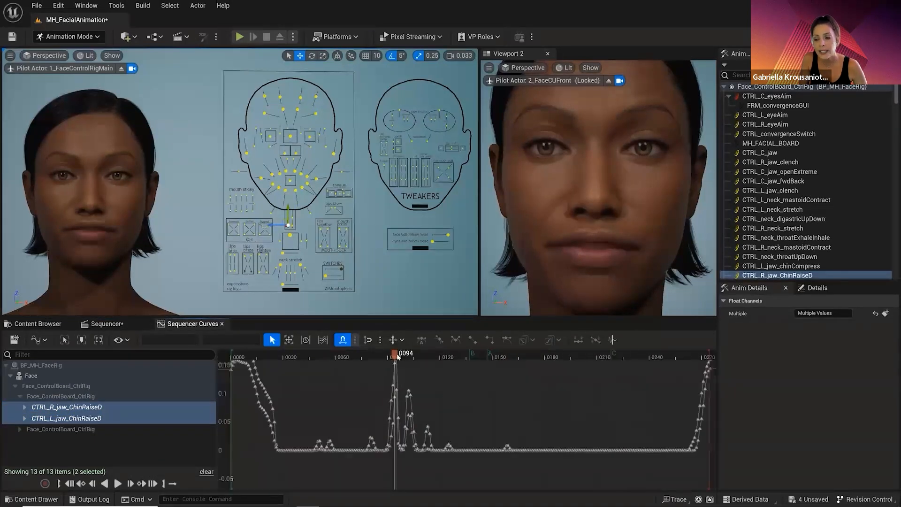
pyautogui.moveTo(395, 359); pyautogui.dragTo(388, 355)
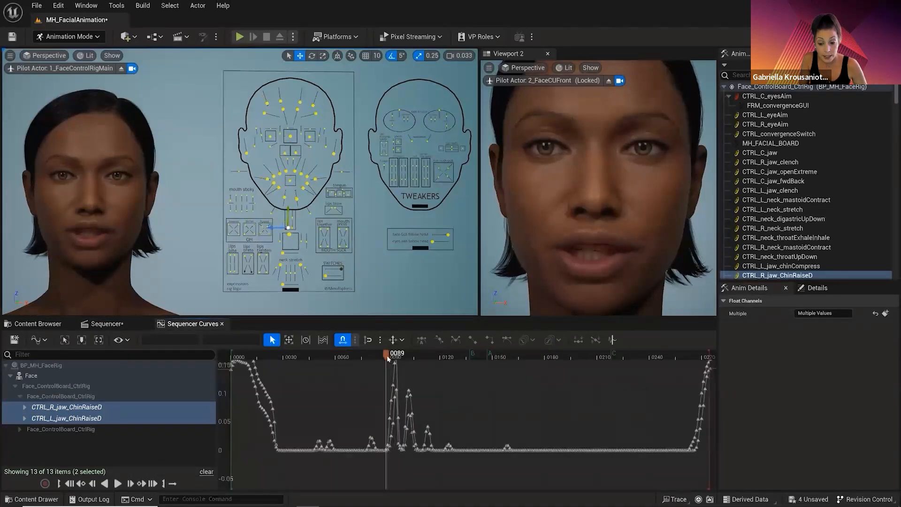
pyautogui.moveTo(392, 368)
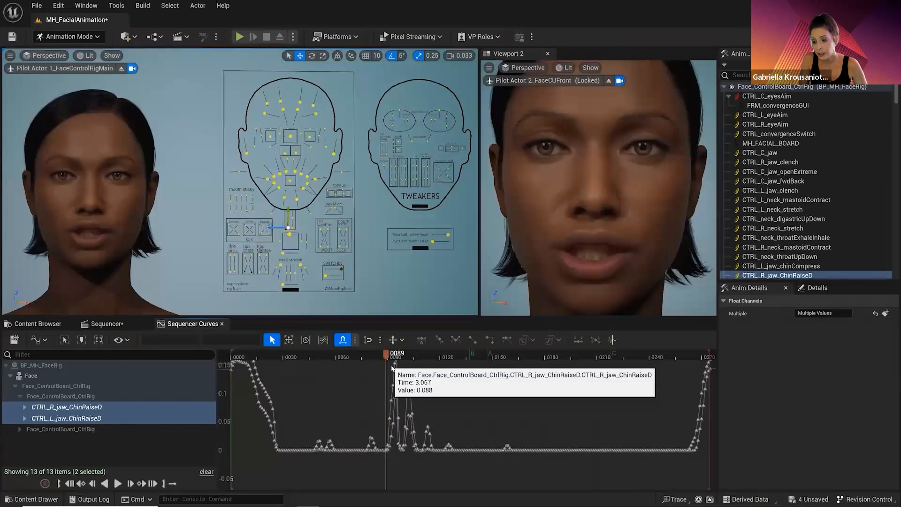
pyautogui.moveTo(386, 355); pyautogui.dragTo(404, 359)
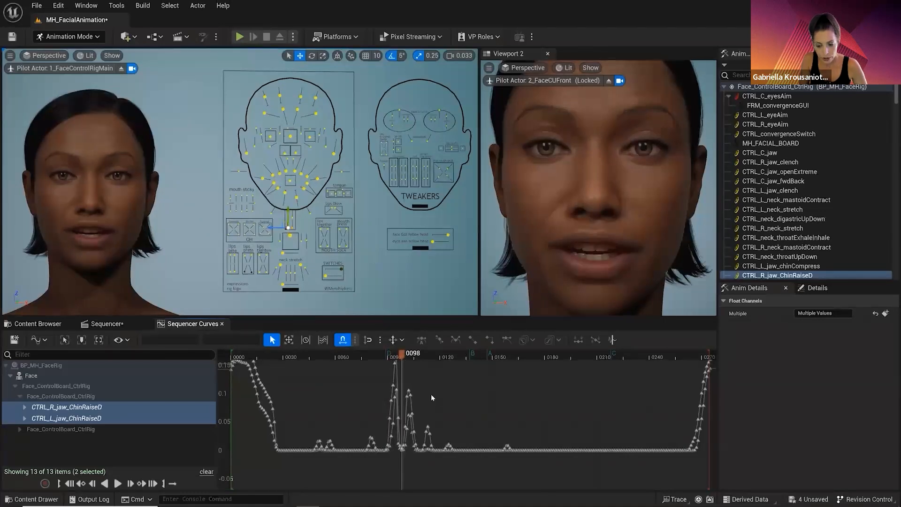
pyautogui.moveTo(436, 398); pyautogui.dragTo(440, 432, button='right')
pyautogui.moveTo(406, 357); pyautogui.dragTo(401, 359)
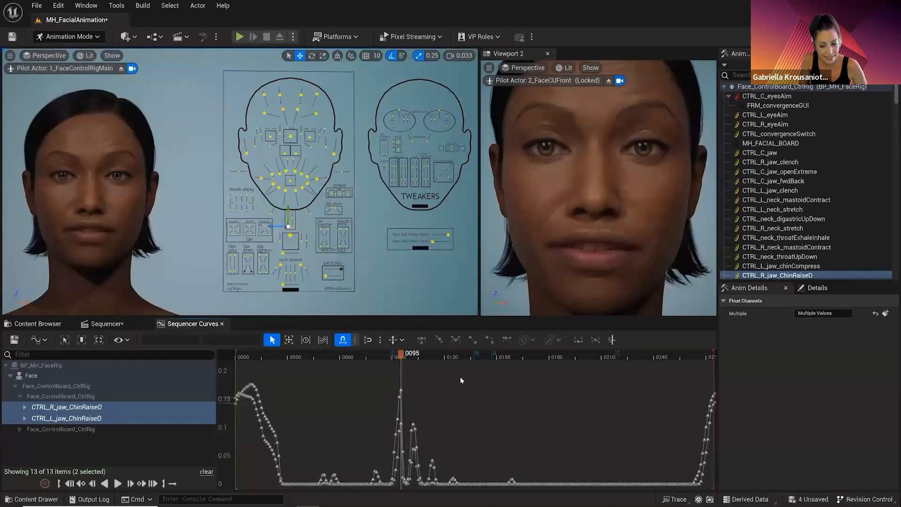
# Key both additive jaw_ChinRaiseD controls at 0 on marked frame 89.
pyautogui.click(20, 429)
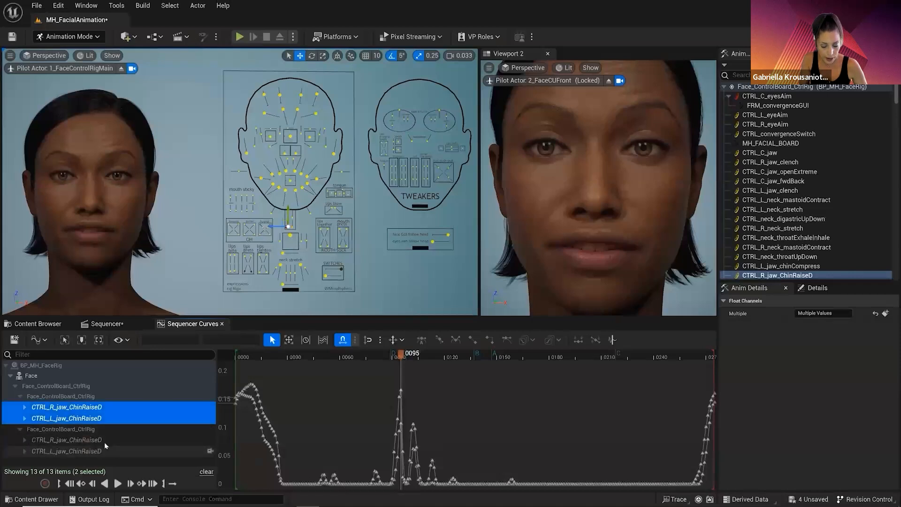
pyautogui.click(101, 440)
pyautogui.keyDown('shift'); pyautogui.click(105, 451); pyautogui.keyUp('shift')
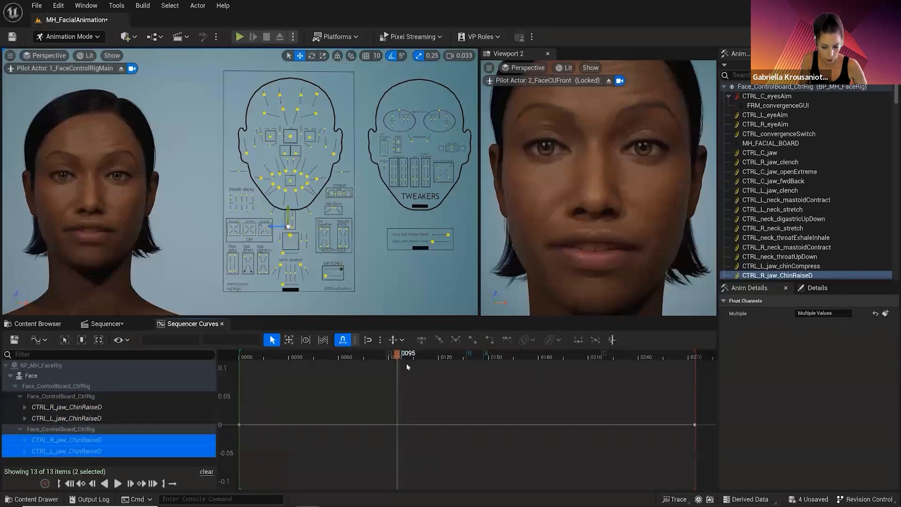
pyautogui.moveTo(397, 357); pyautogui.dragTo(388, 358)
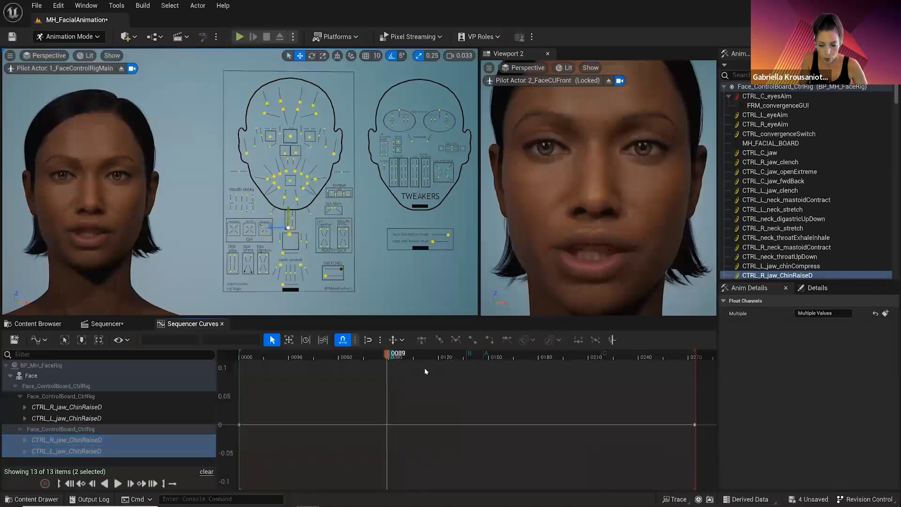
pyautogui.scroll(4, 413, 399)
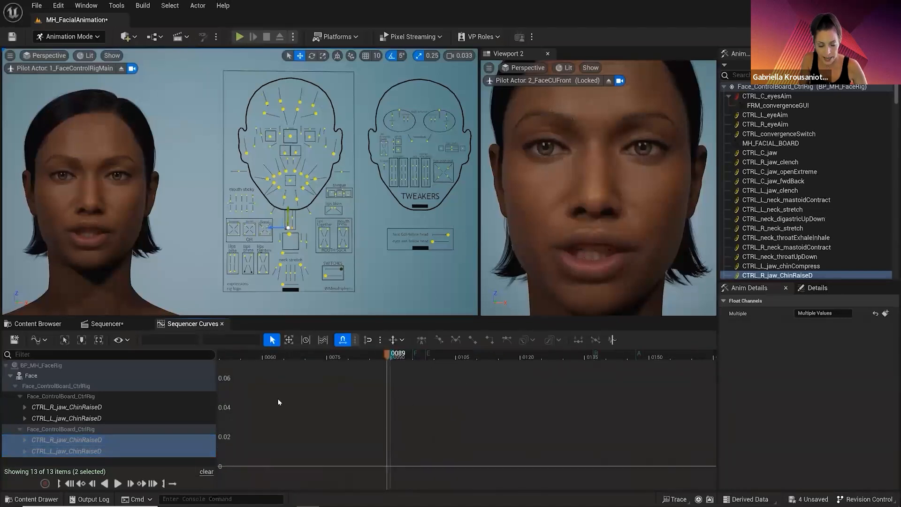
pyautogui.click(127, 325)
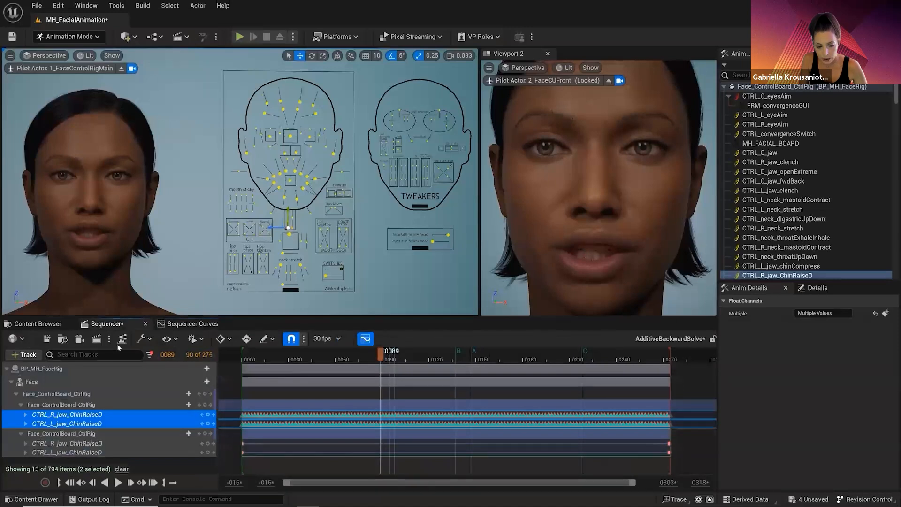
pyautogui.click(208, 444)
pyautogui.click(208, 452)
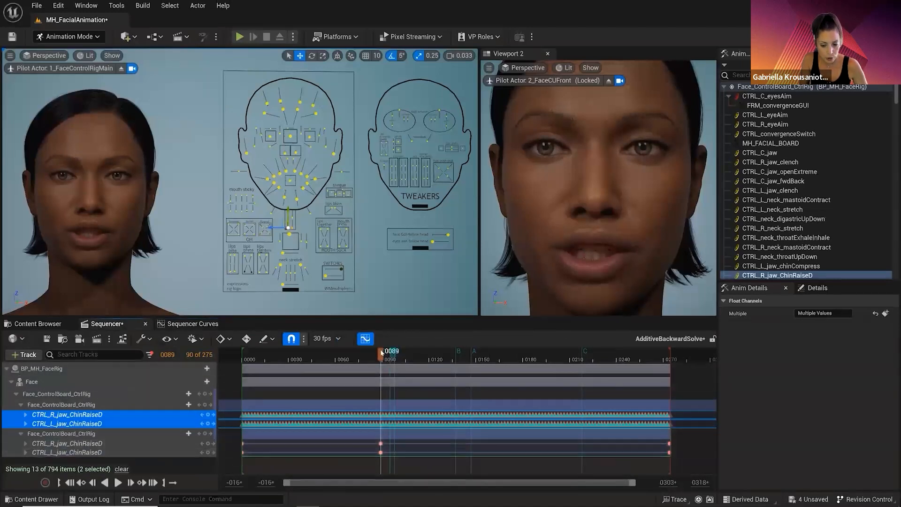
# Key both additive jaw_ChinRaiseD controls at 0 on marked frame 98.
pyautogui.keyDown('ctrl'); pyautogui.scroll(6, 381, 414); pyautogui.keyUp('ctrl')
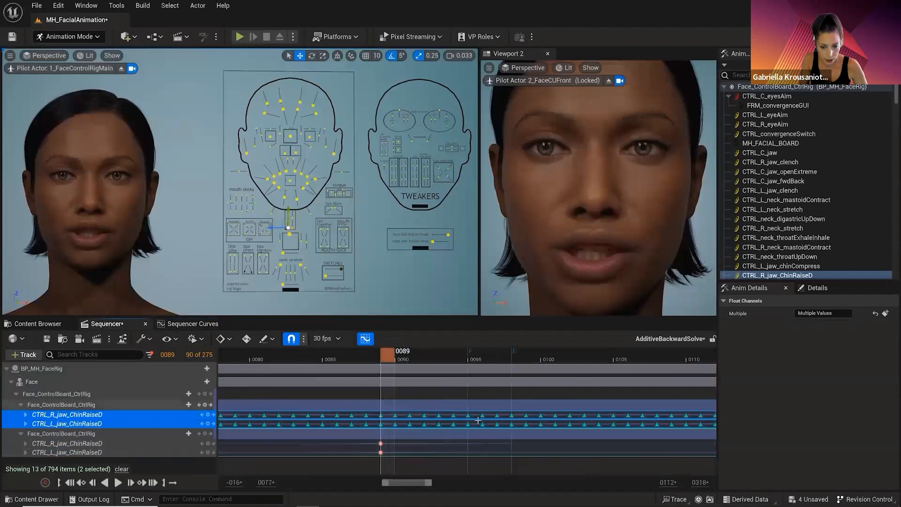
pyautogui.moveTo(387, 358); pyautogui.dragTo(516, 359)
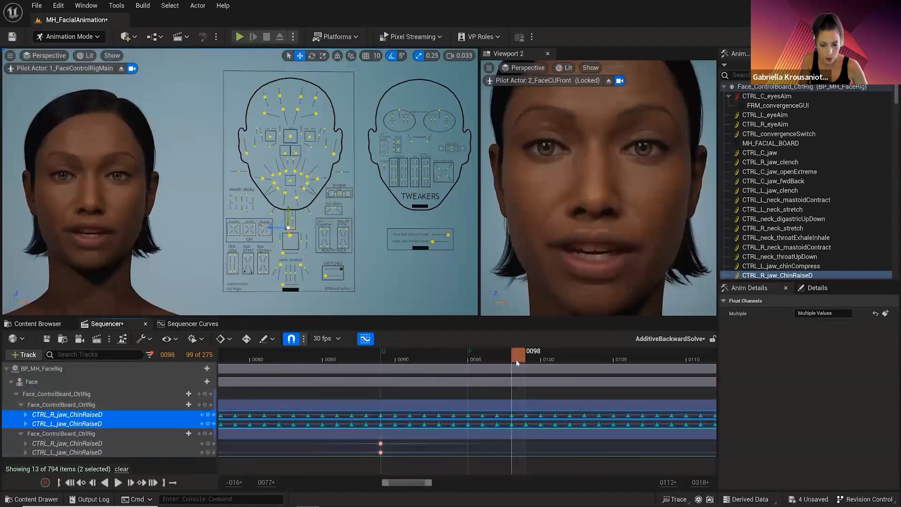
pyautogui.click(208, 443)
pyautogui.click(207, 452)
# At marked frame 95, raise additive CTRL_R_jaw_ChinRaiseD to about 0.17, raise CTRL_L_jaw_ChinRaiseD too, and scrub back to frame 89 to check.
pyautogui.moveTo(519, 359); pyautogui.dragTo(474, 360)
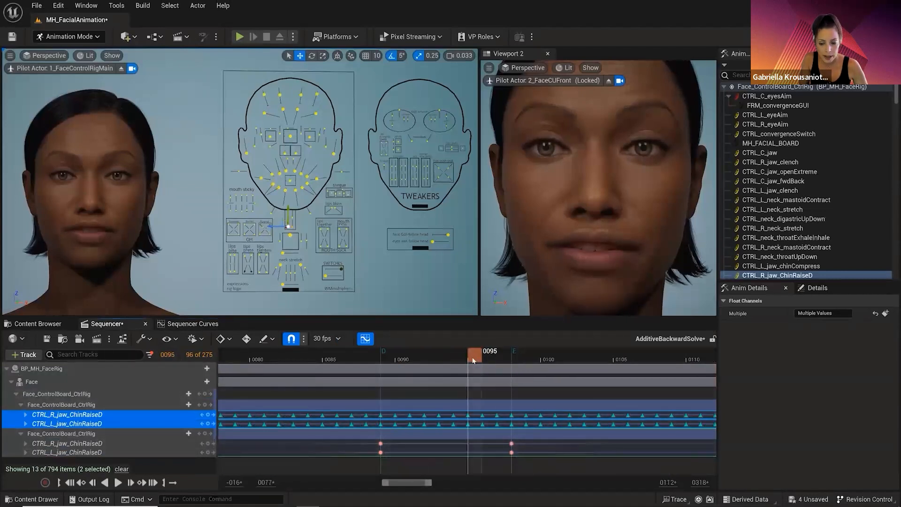
pyautogui.click(26, 443)
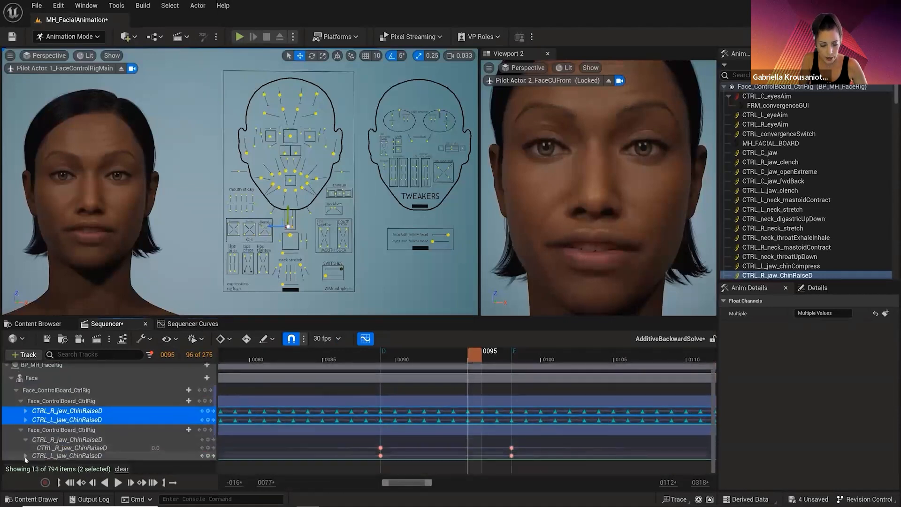
pyautogui.click(26, 459)
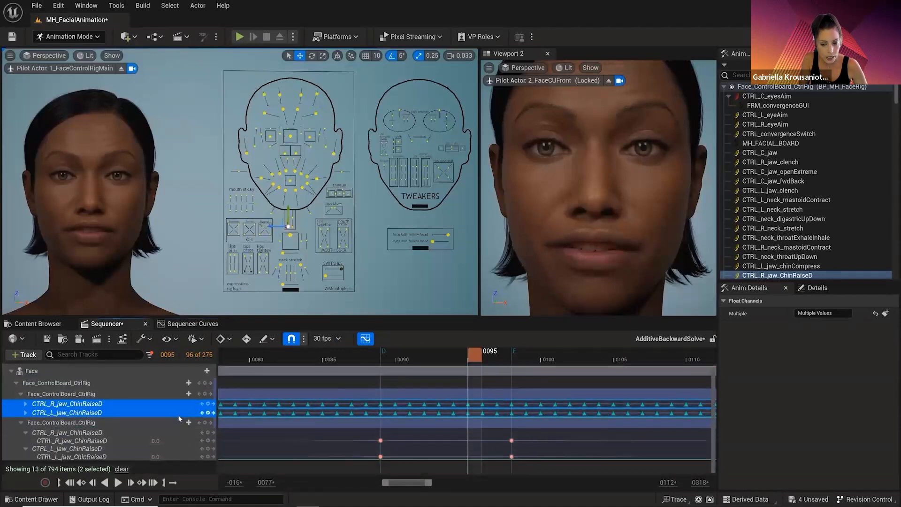
pyautogui.click(180, 466)
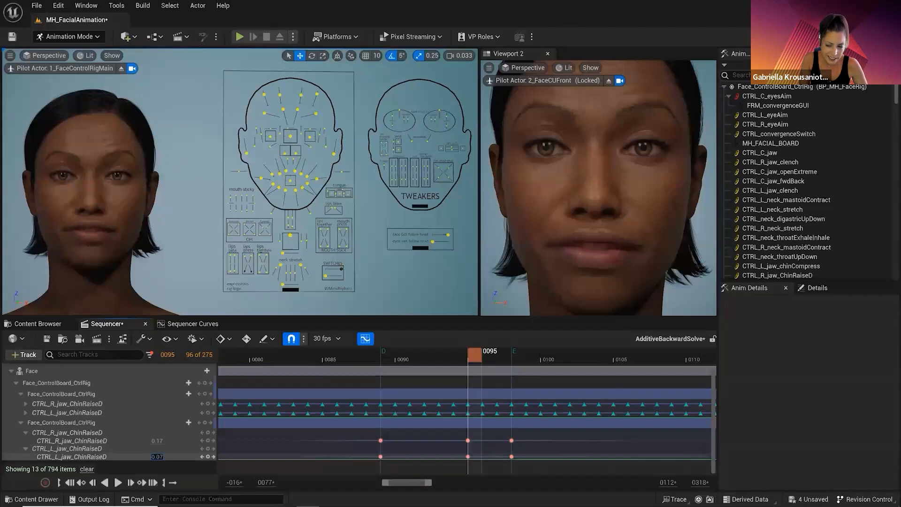
pyautogui.moveTo(157, 456); pyautogui.dragTo(176, 466)
pyautogui.moveTo(474, 356); pyautogui.dragTo(388, 379)
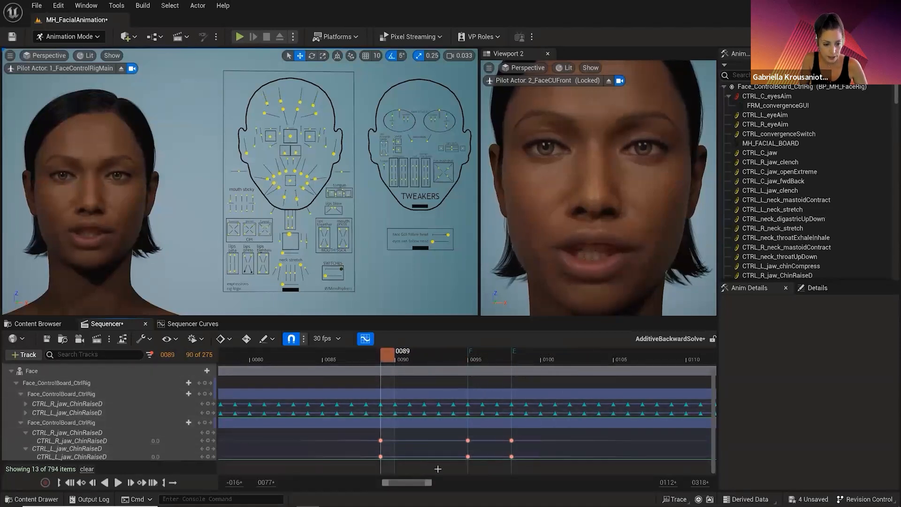
# Return to frame 0, turn off the Selected Control Rig Controls track filter and collapse the Face track.
pyautogui.click(70, 482)
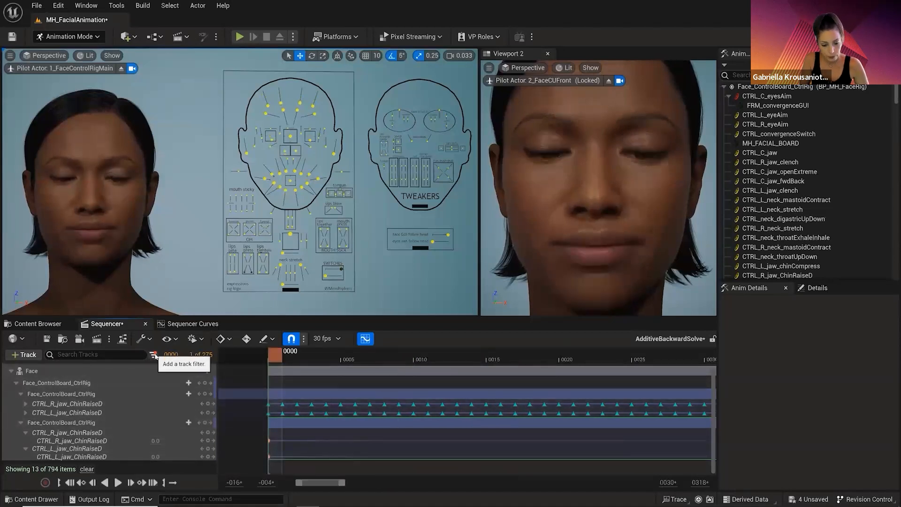
pyautogui.click(154, 355)
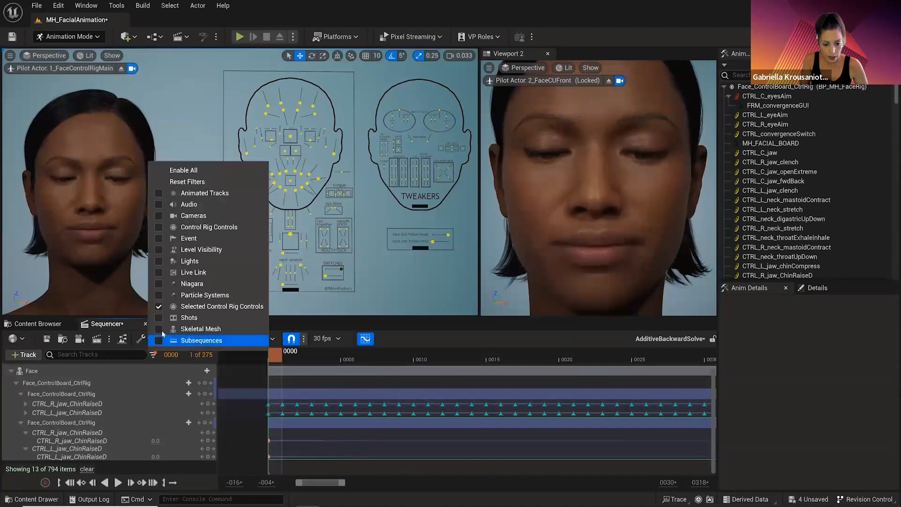
pyautogui.click(160, 305)
pyautogui.click(235, 386)
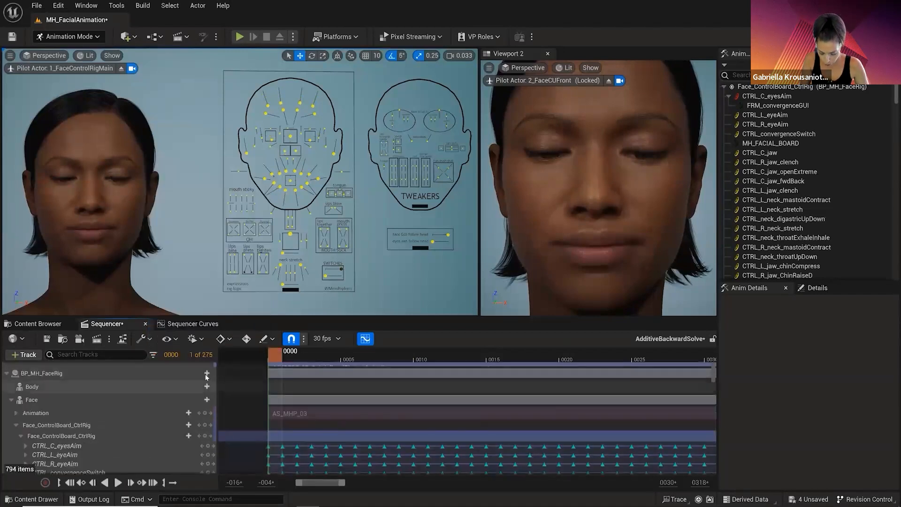
pyautogui.click(10, 402)
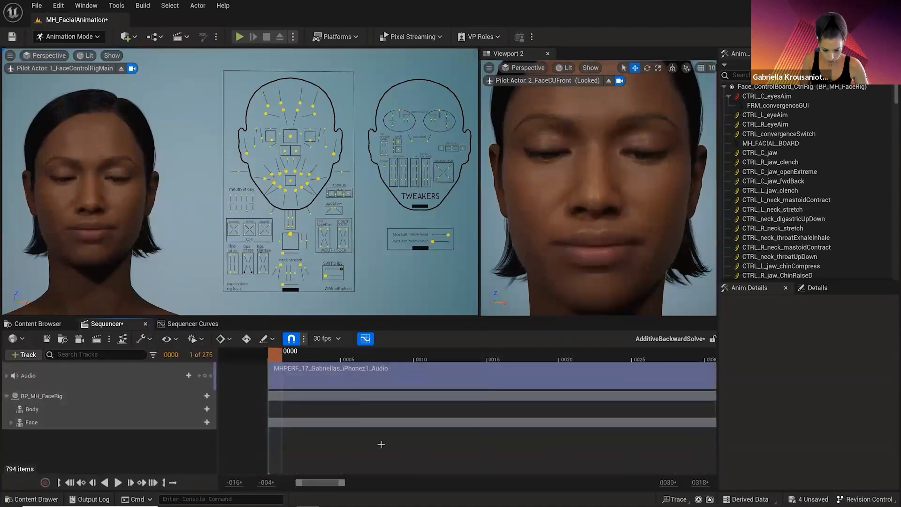
# Go to frame 95 and collapse both Face_ControlBoard_CtrlRig sections under the Face track.
pyautogui.press('f')
pyautogui.moveTo(375, 352); pyautogui.dragTo(405, 357)
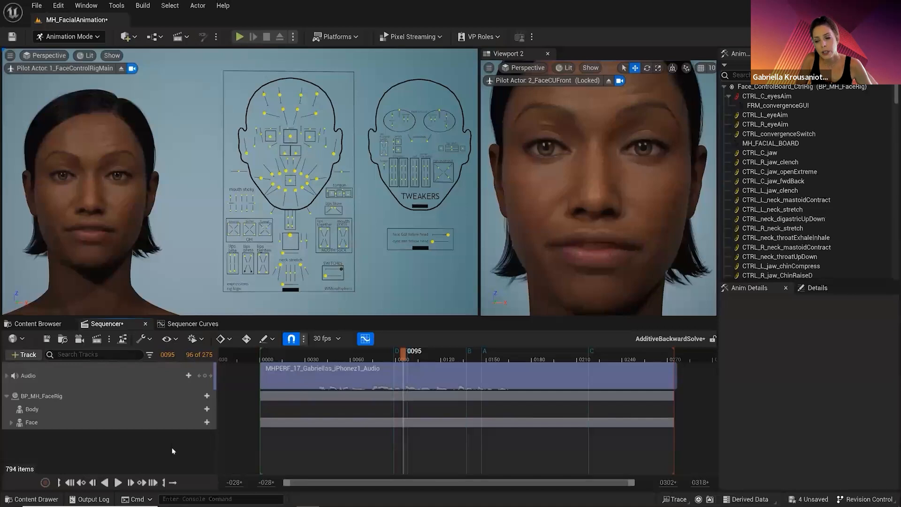
pyautogui.click(11, 422)
pyautogui.scroll(-4, 148, 421)
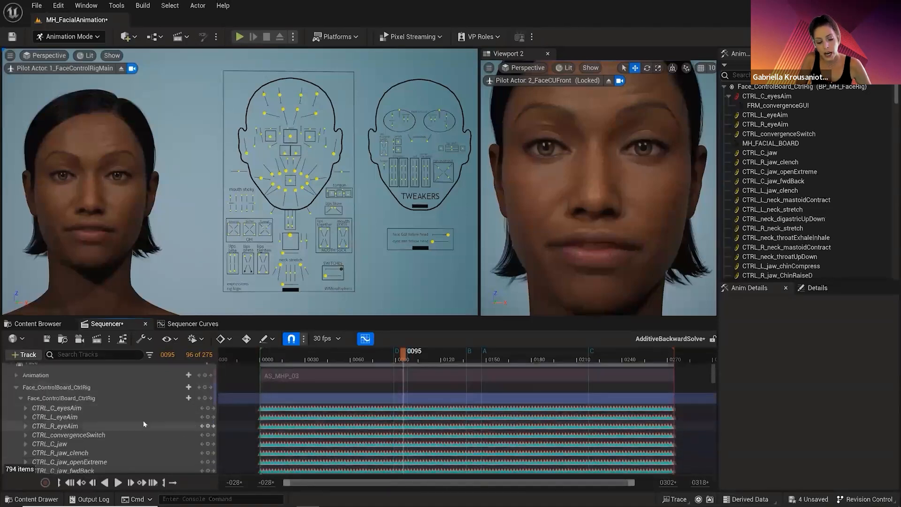
pyautogui.click(20, 398)
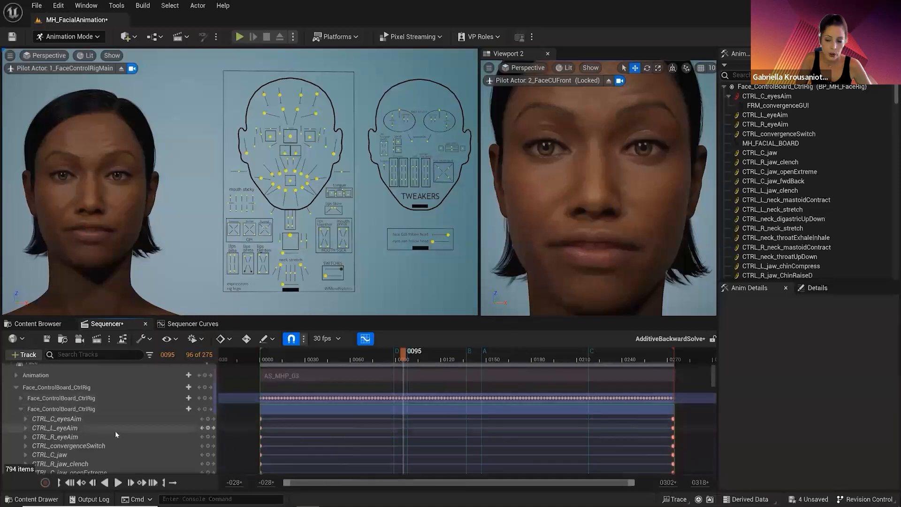
pyautogui.click(20, 409)
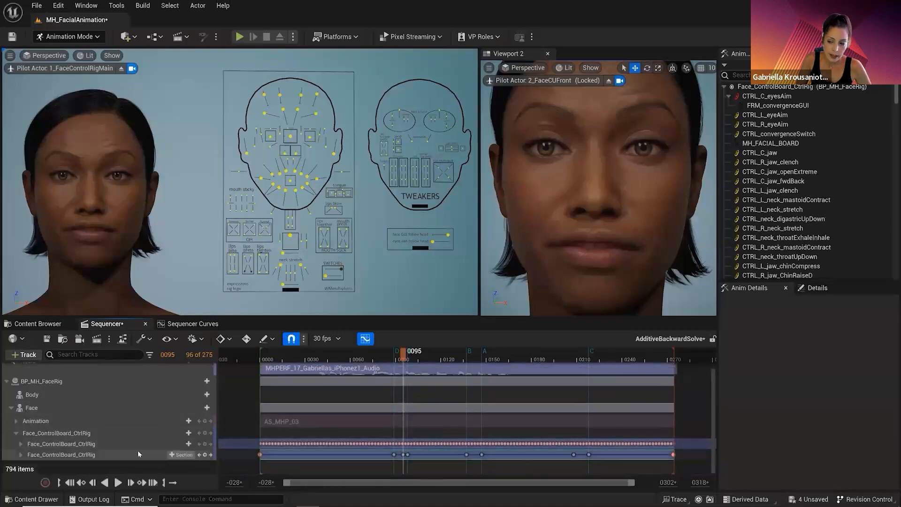
# Mute the additive Face_ControlBoard_CtrlRig section to compare with the original baked performance.
pyautogui.rightClick(148, 455)
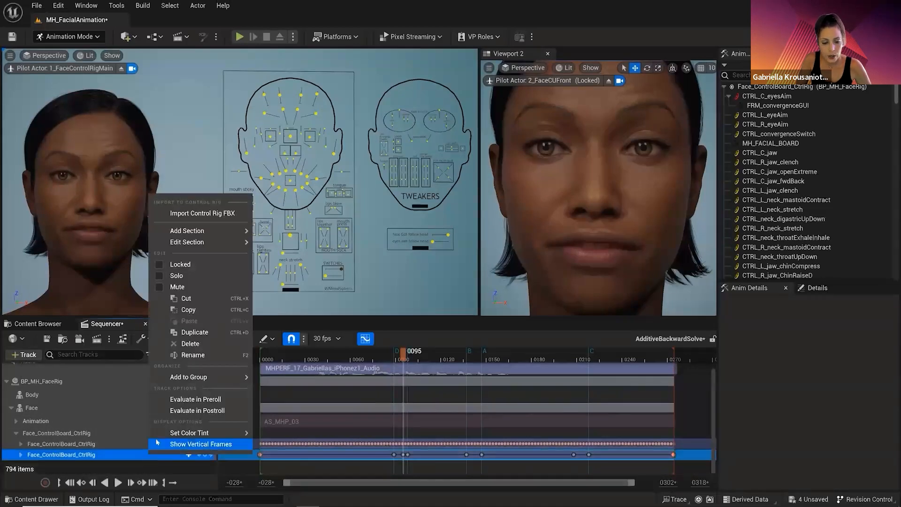
pyautogui.click(247, 287)
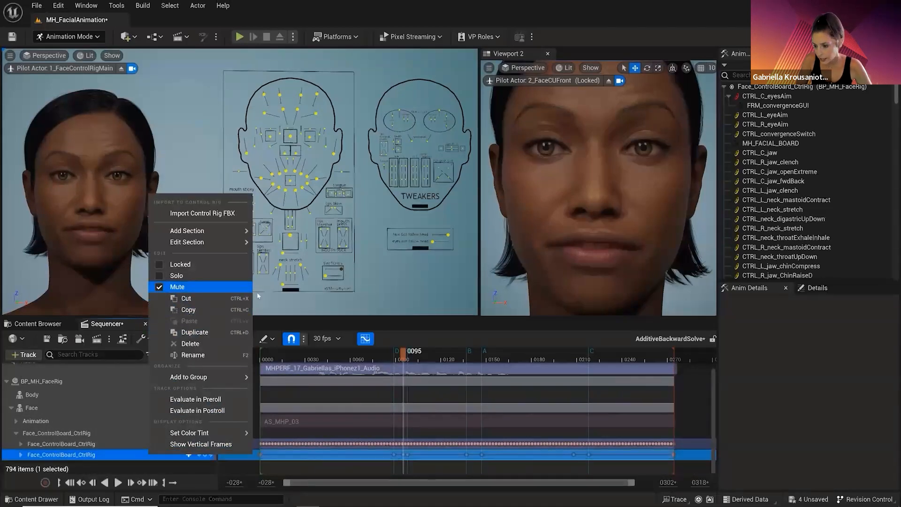
pyautogui.click(258, 296)
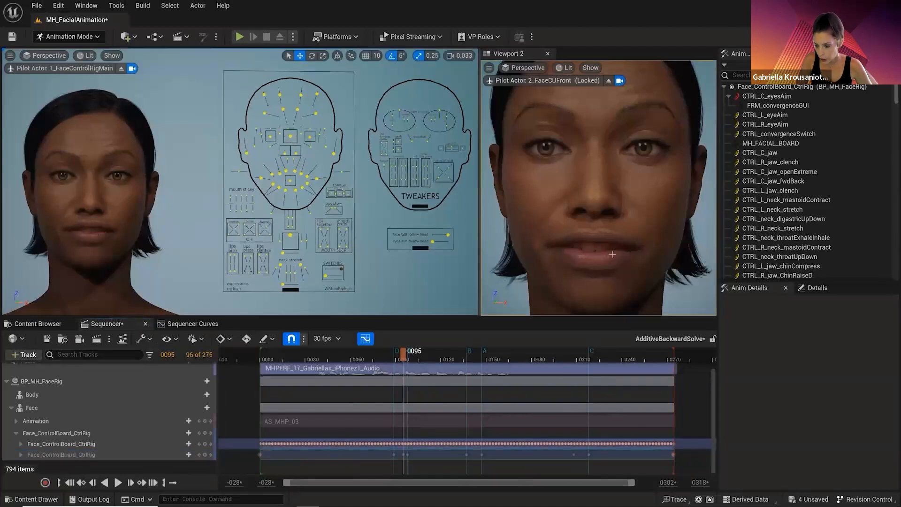
# Unmute the additive Face_ControlBoard_CtrlRig section and return the playhead to frame 0.
pyautogui.rightClick(141, 454)
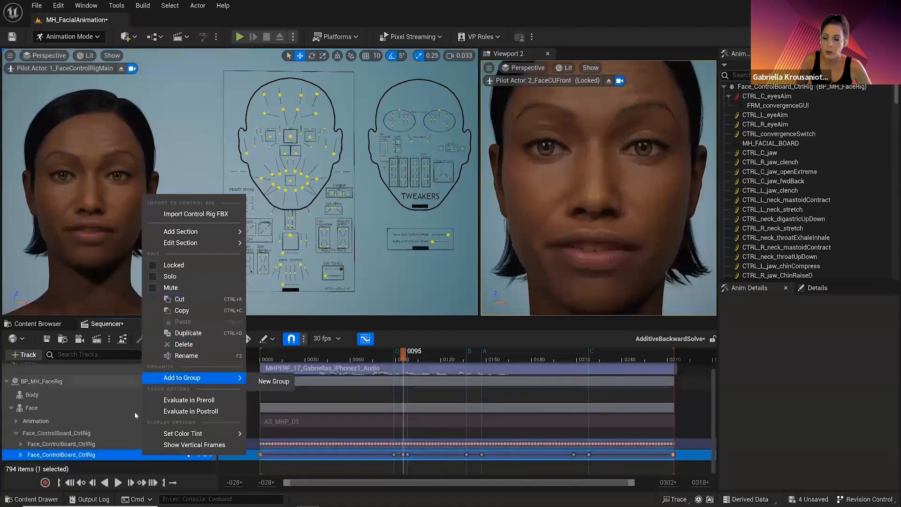
pyautogui.click(133, 467)
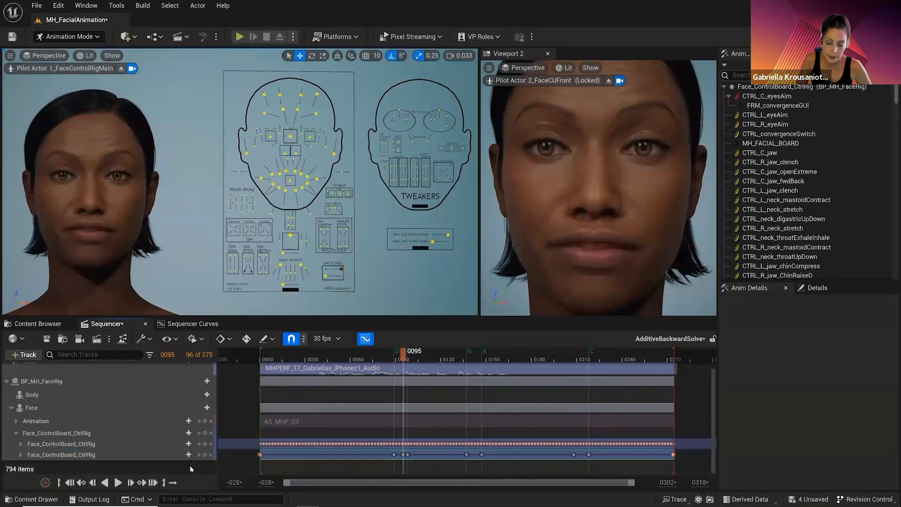
pyautogui.click(70, 482)
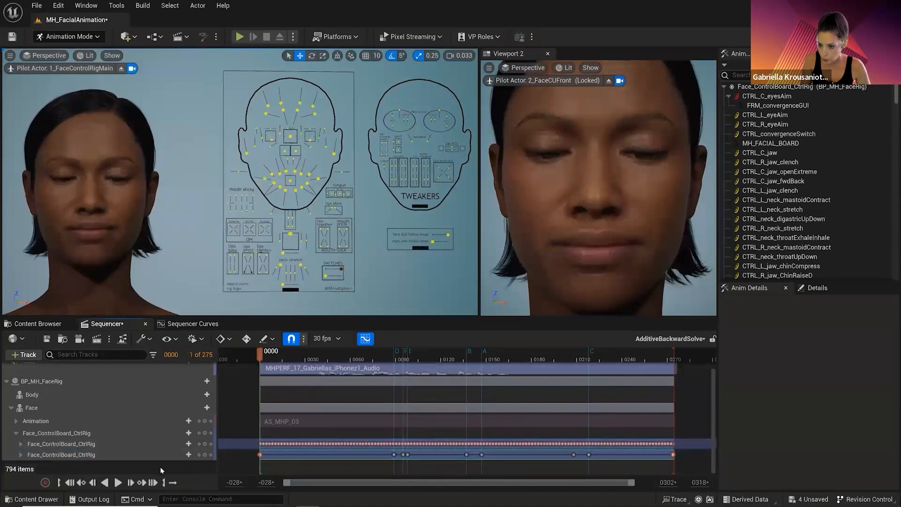
# Bake the Face track to an animation sequence named AdditiveBackwardSolve in the Tutorial/BakedAnim folder, keeping the offered export options.
pyautogui.rightClick(180, 410)
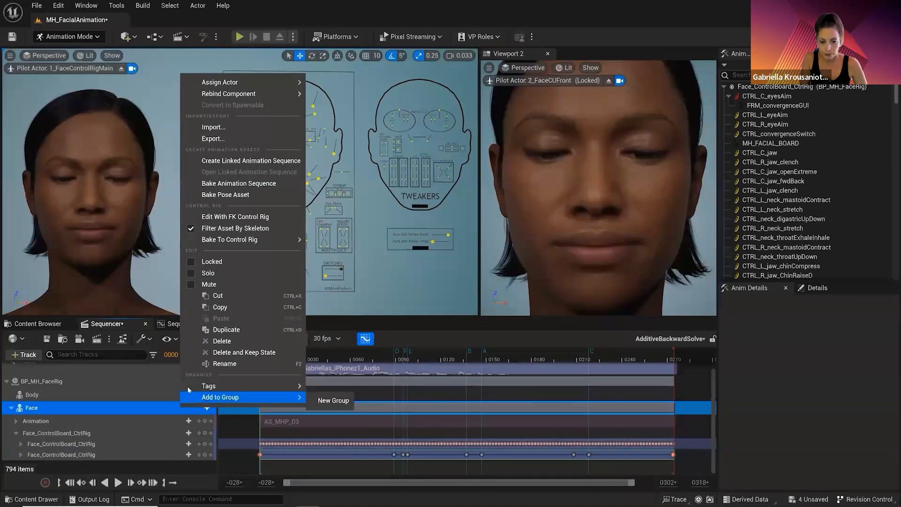
pyautogui.click(232, 184)
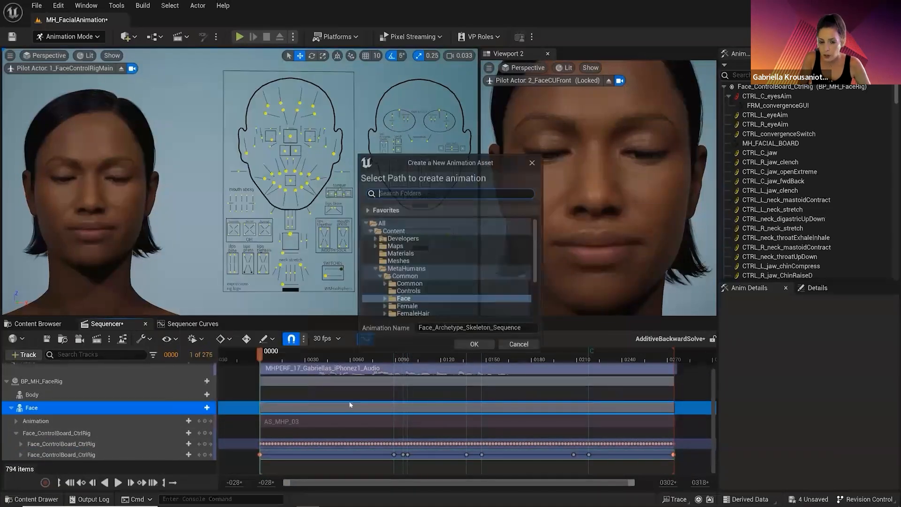
pyautogui.moveTo(525, 331); pyautogui.dragTo(417, 328)
pyautogui.write('AdditiveBackwardSolve')
pyautogui.click(375, 269)
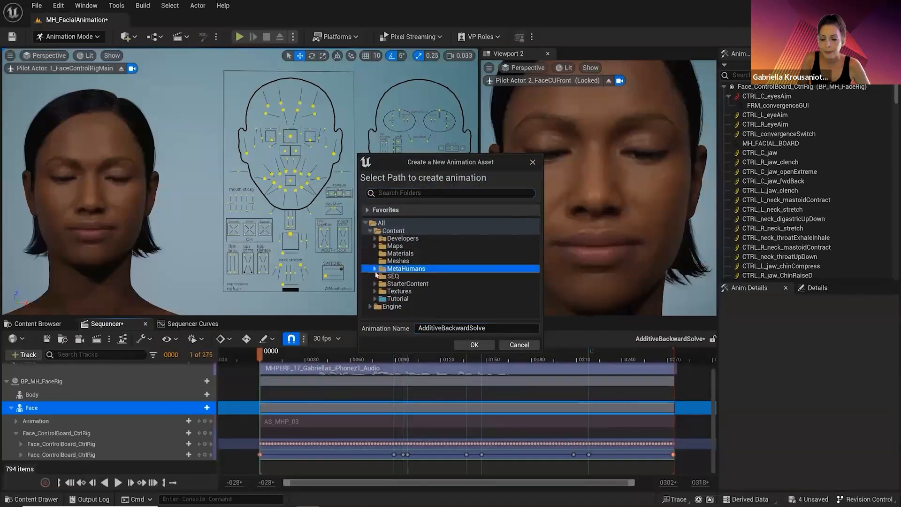
pyautogui.click(374, 299)
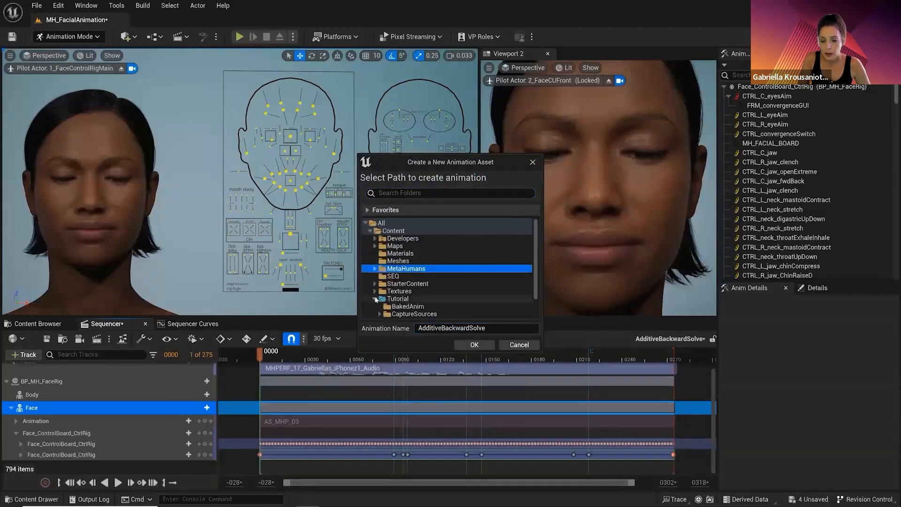
pyautogui.click(410, 307)
pyautogui.click(474, 345)
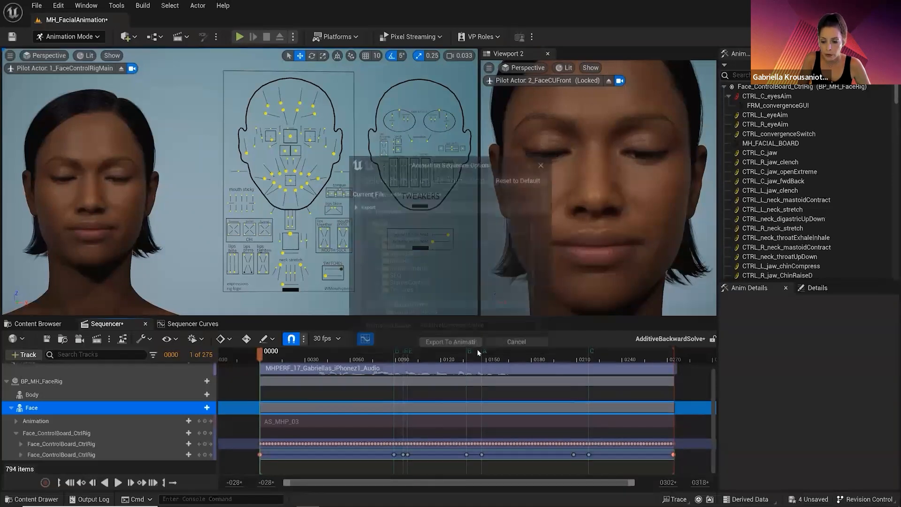
pyautogui.click(448, 344)
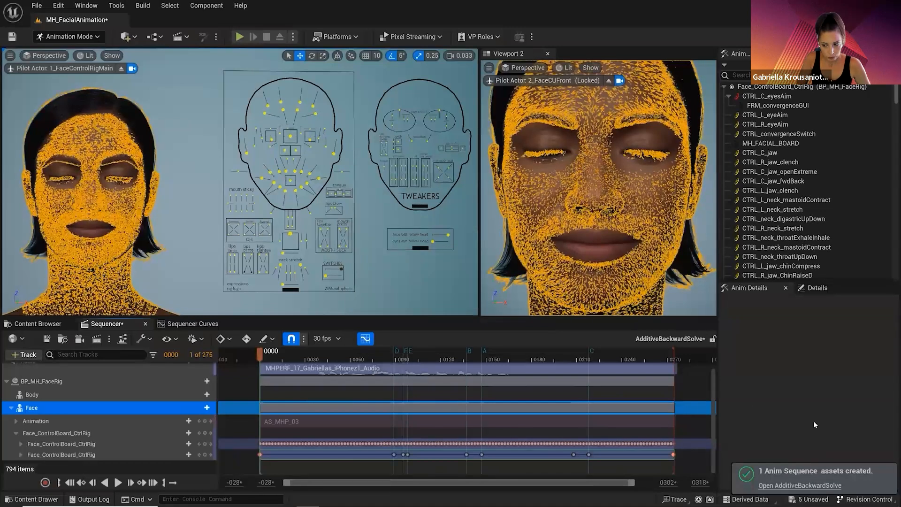
# Open the baked AdditiveBackwardSolve sequence, pause its playback and go to frame 95 to inspect the lips and chin.
pyautogui.click(800, 486)
pyautogui.click(244, 483)
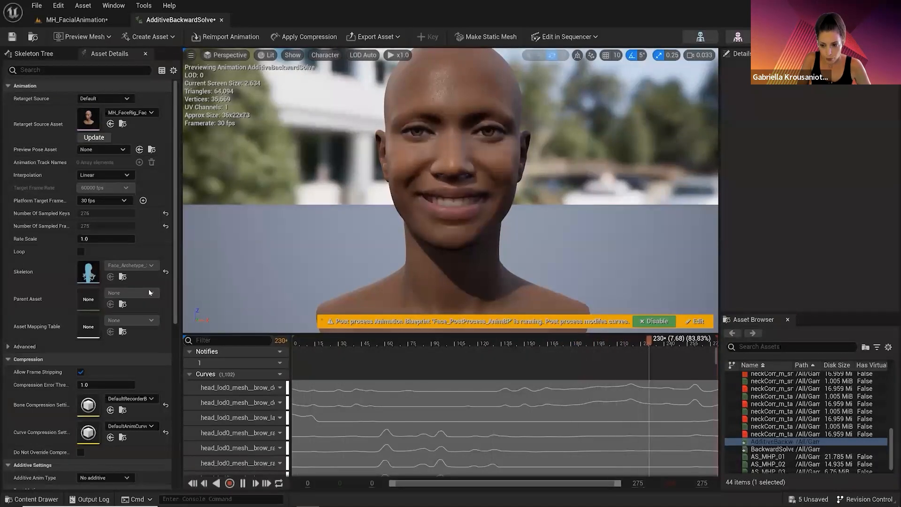
pyautogui.click(243, 483)
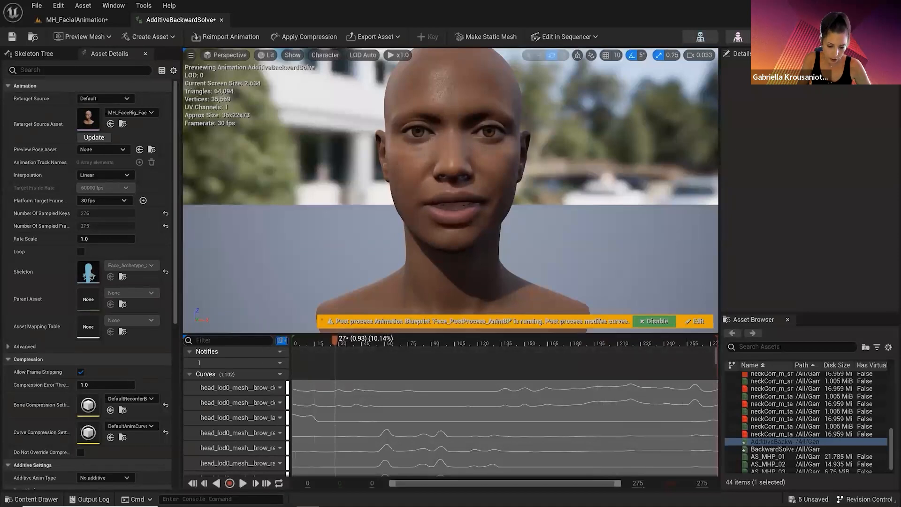
pyautogui.click(439, 342)
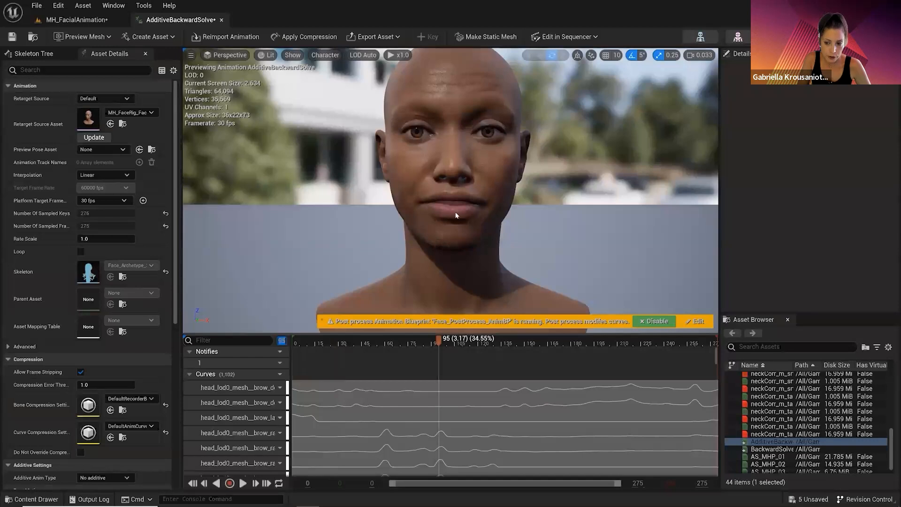
# Open the original AS_MHP_03 animation and scrub to frame 95 to compare the mouth pose.
pyautogui.moveTo(858, 439)
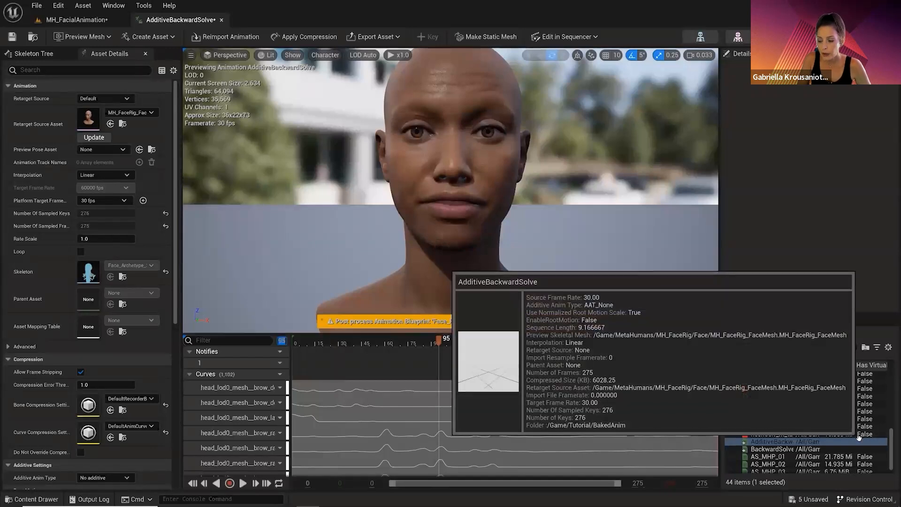
pyautogui.doubleClick(791, 462)
pyautogui.moveTo(790, 461)
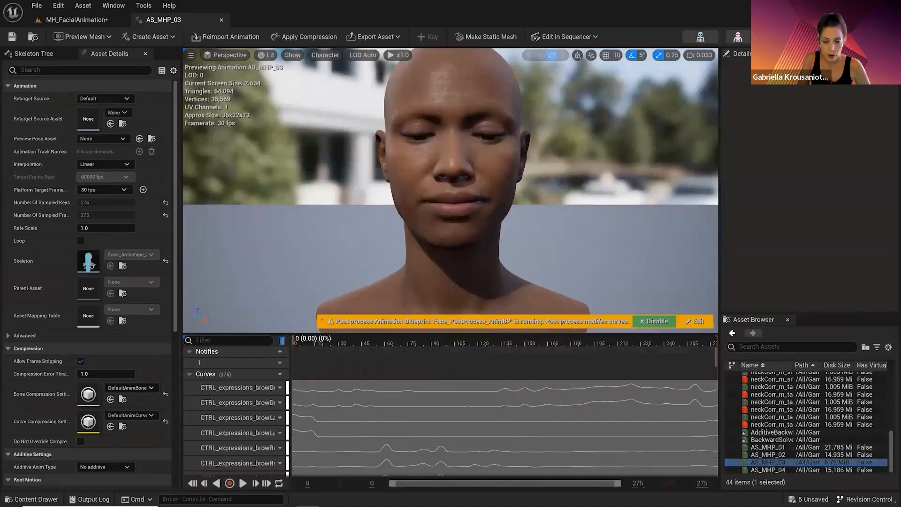
pyautogui.moveTo(282, 341); pyautogui.dragTo(439, 341)
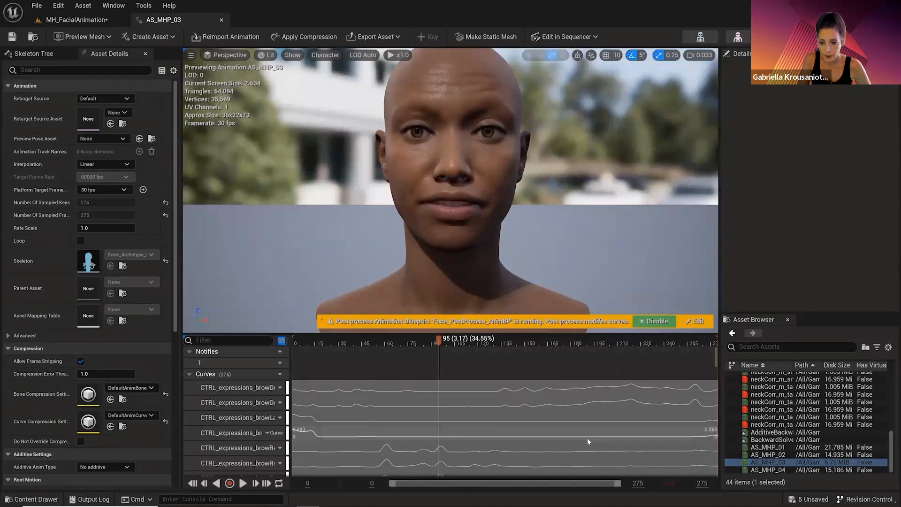
# Reopen AdditiveBackwardSolve at frame 95, scrub ahead to about frame 159 to check the performance, and close the animation editor.
pyautogui.click(769, 432)
pyautogui.click(283, 340)
pyautogui.write('95')
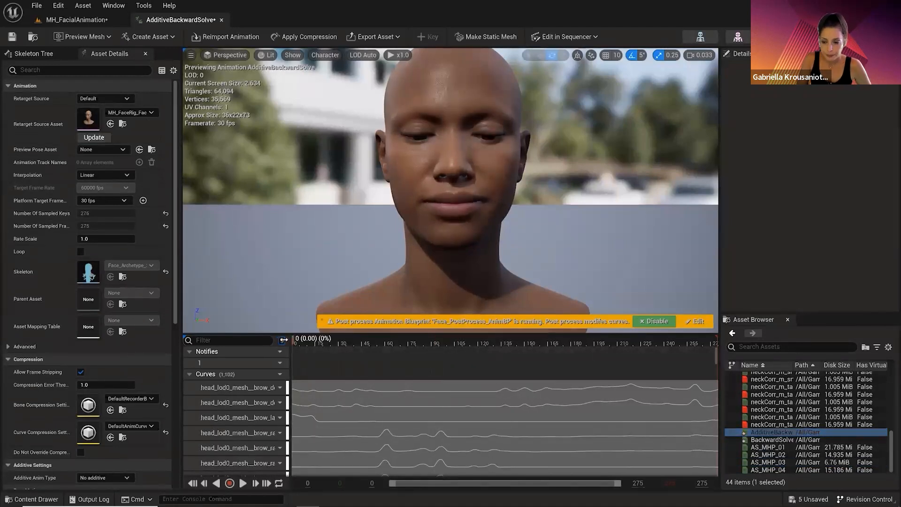
pyautogui.press('Return')
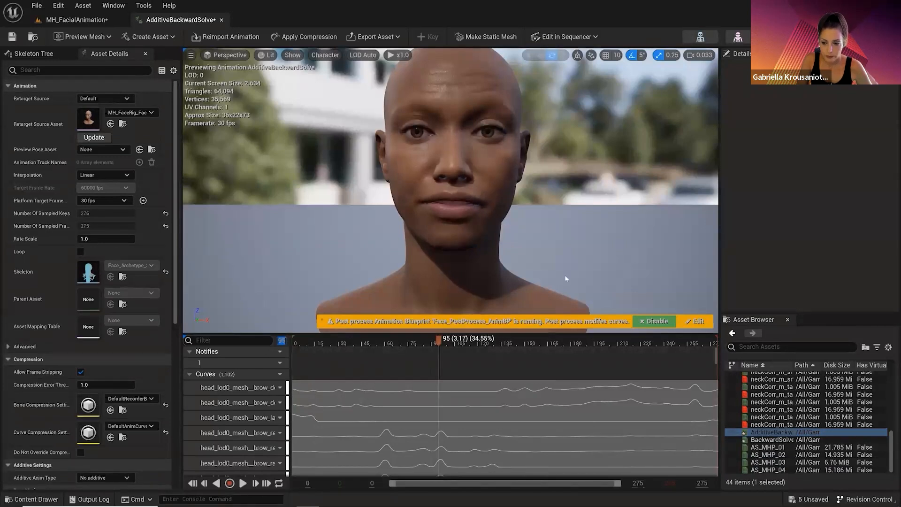
pyautogui.moveTo(443, 339); pyautogui.dragTo(539, 345)
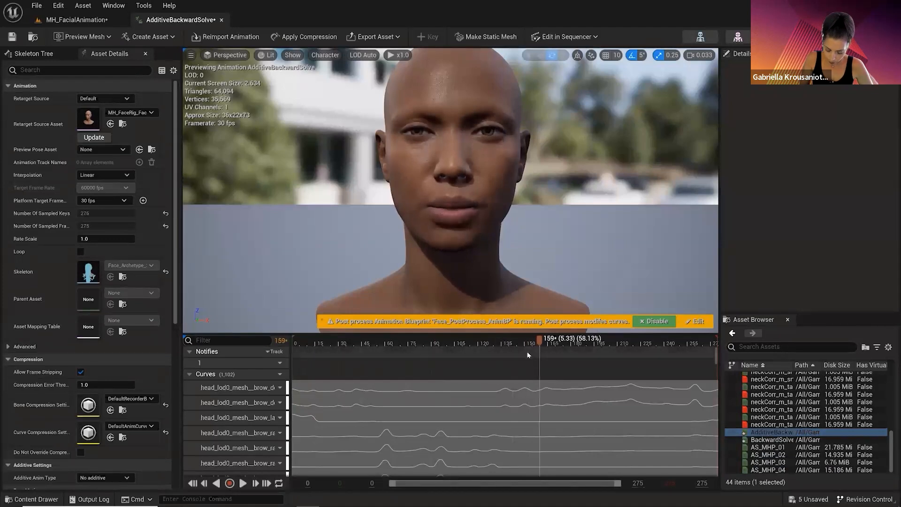
pyautogui.click(221, 20)
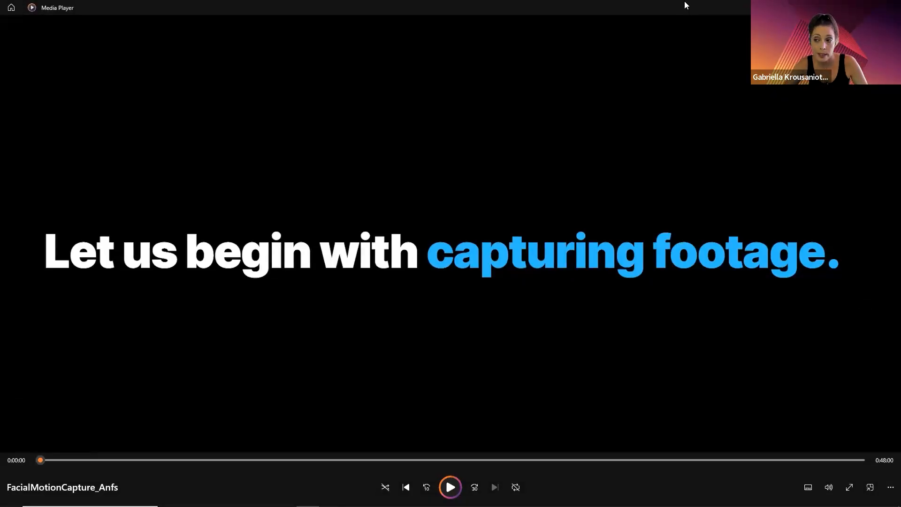
# Switch to the Face Animation 2023 Fellowship Template in Google Slides and present it from the Additive Backward Solver slide.
pyautogui.click(655, 61)
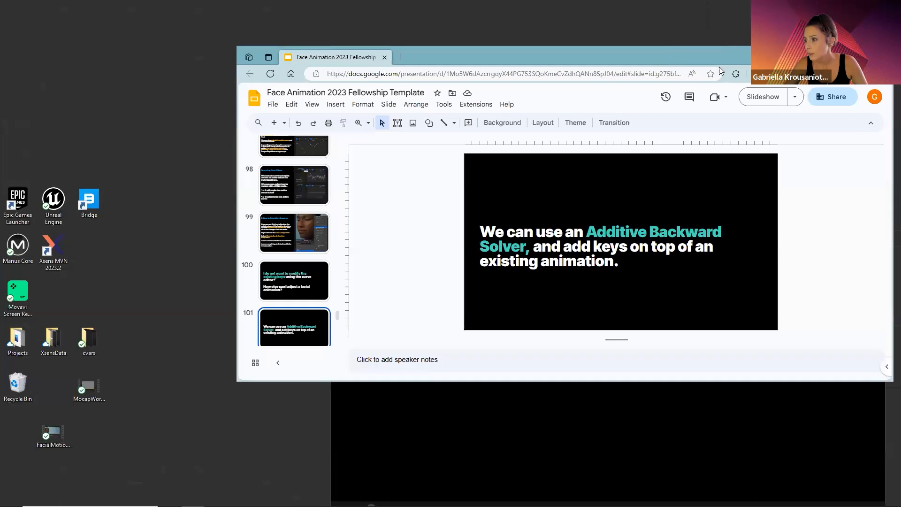
pyautogui.click(756, 98)
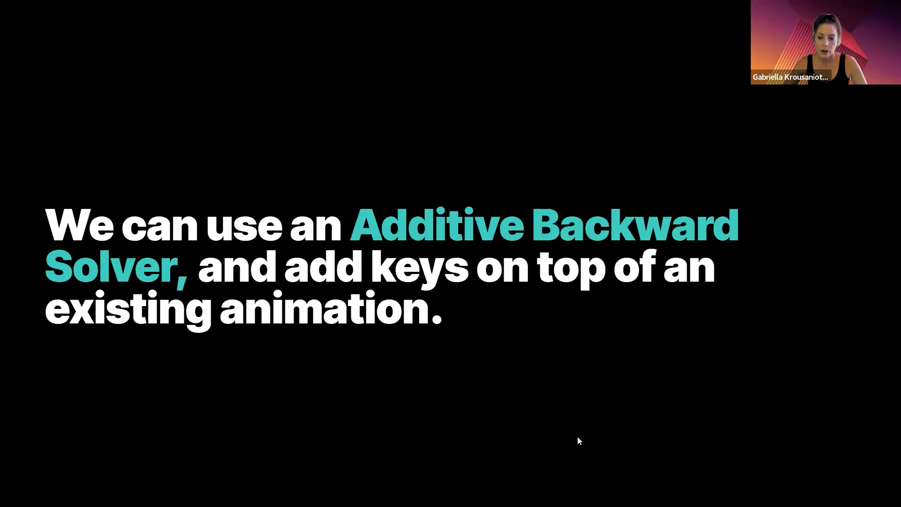
pyautogui.click(561, 348)
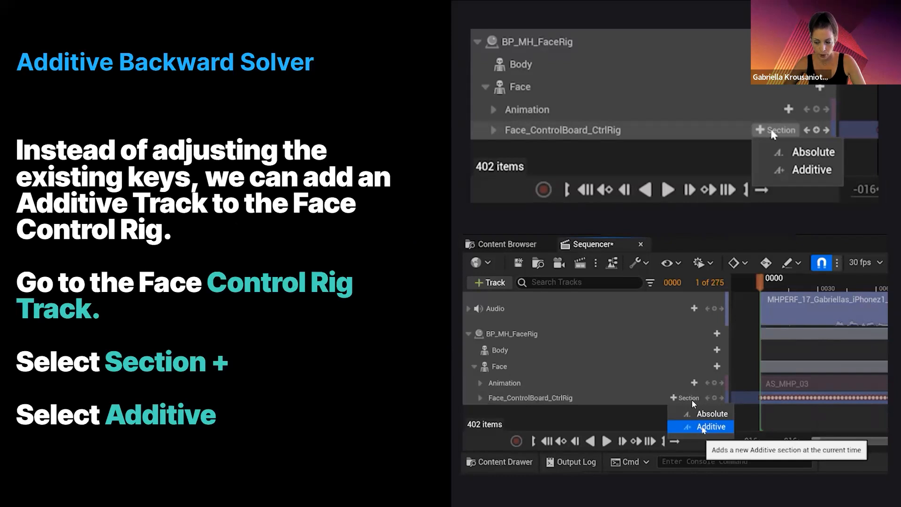
pyautogui.click(389, 313)
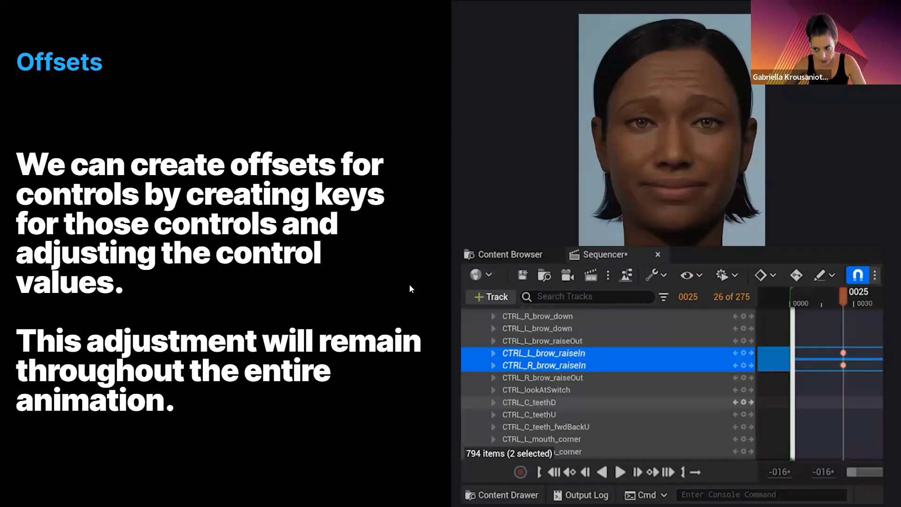
pyautogui.press('Right')
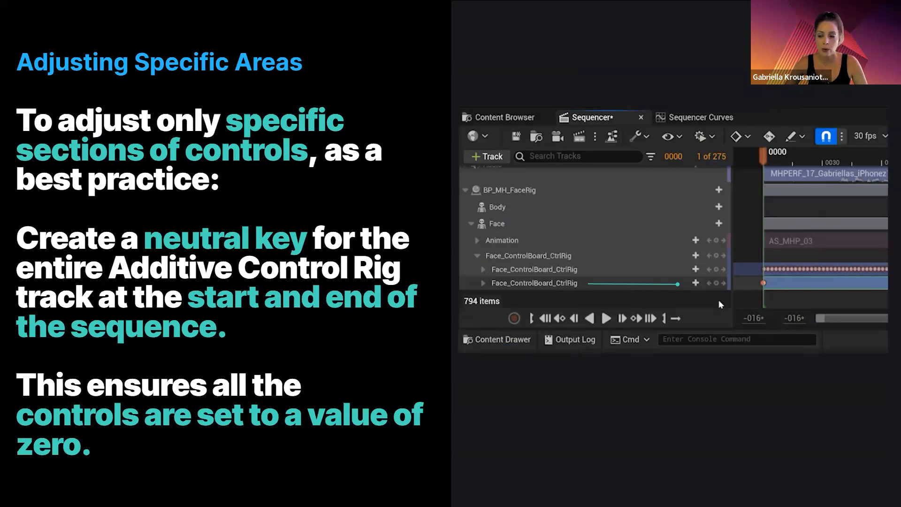
pyautogui.press('Right')
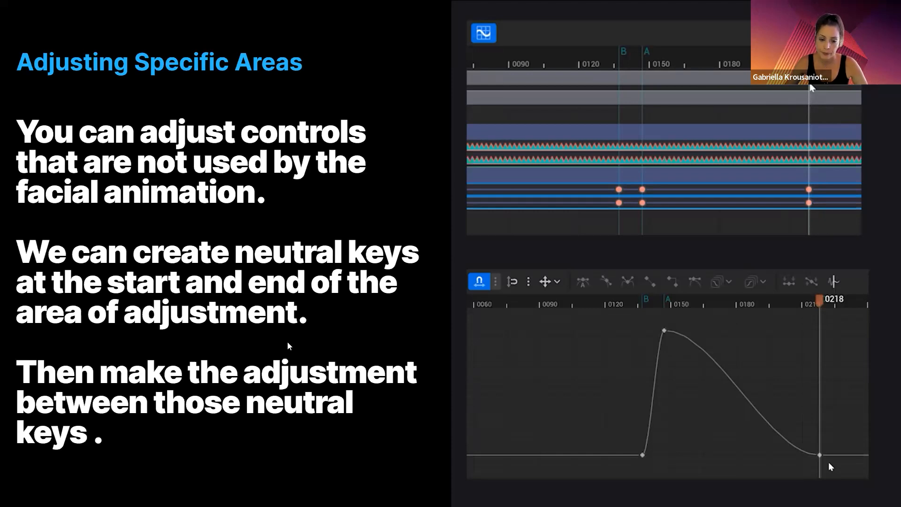
pyautogui.press('Right')
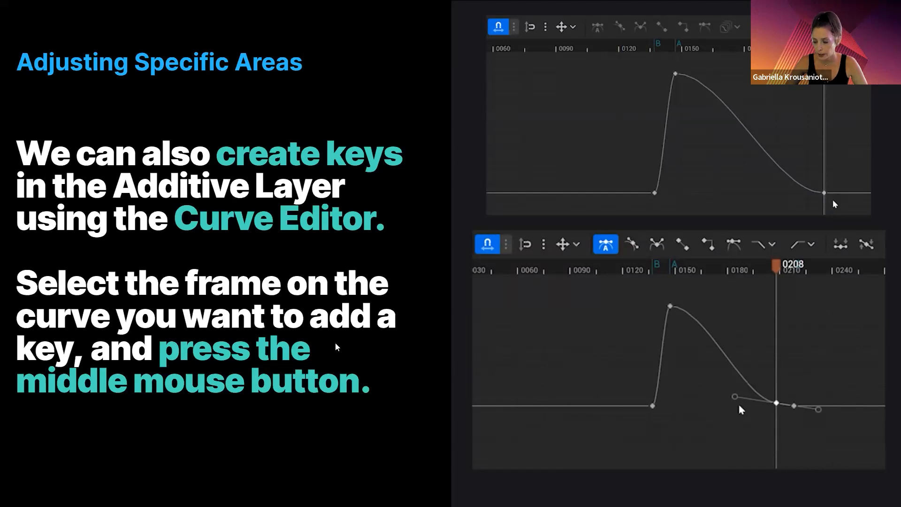
pyautogui.press('Right')
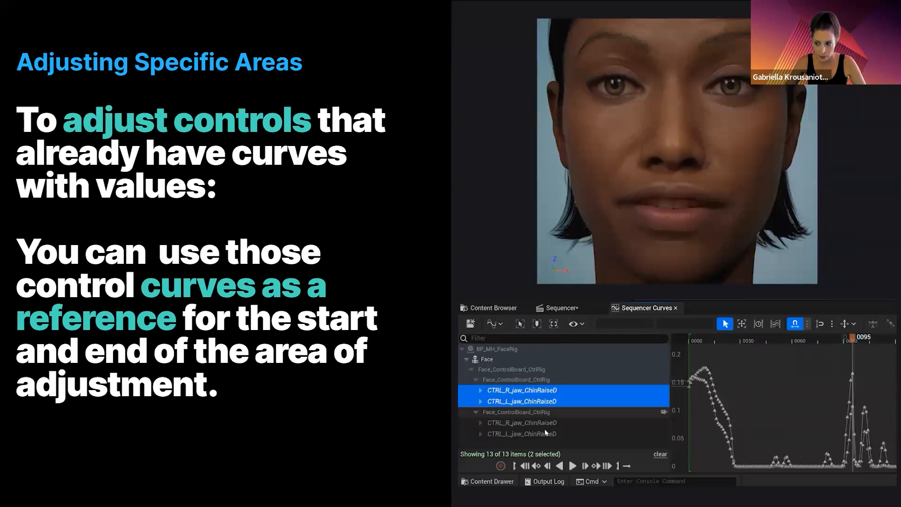
pyautogui.press('Right')
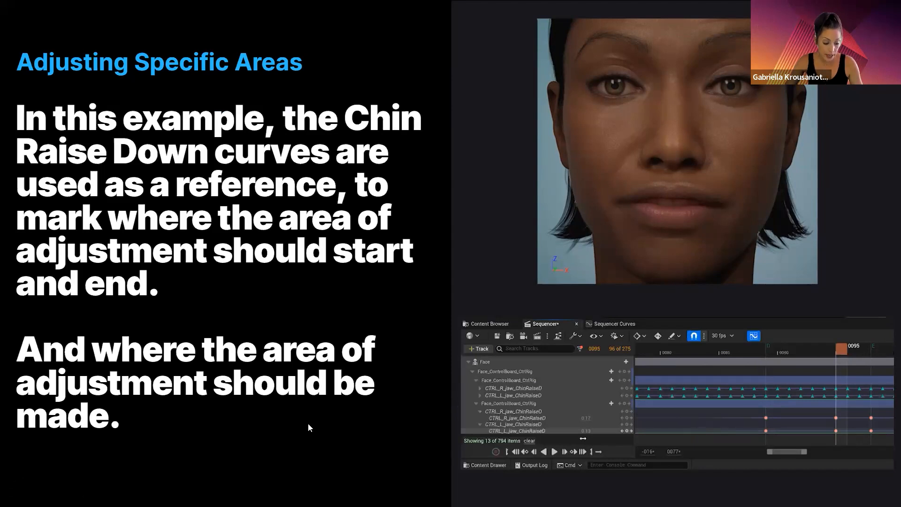
pyautogui.press('Right')
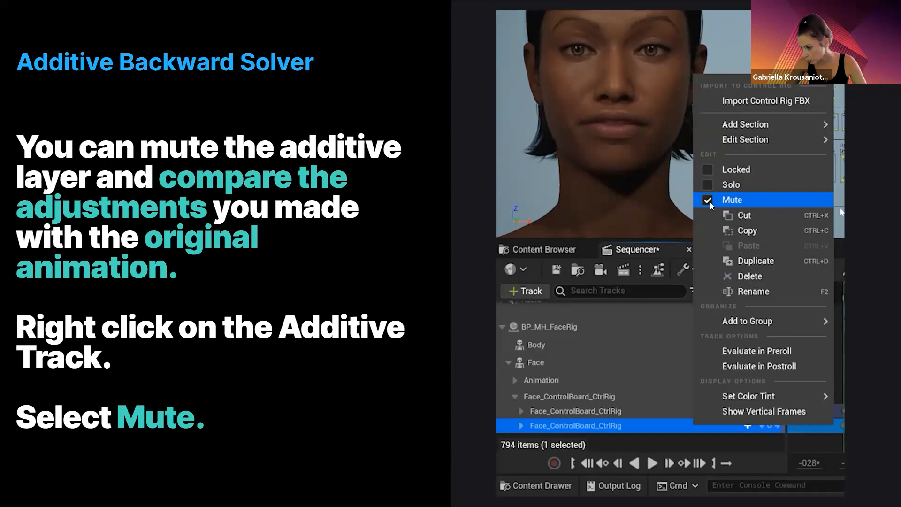
pyautogui.press('Right')
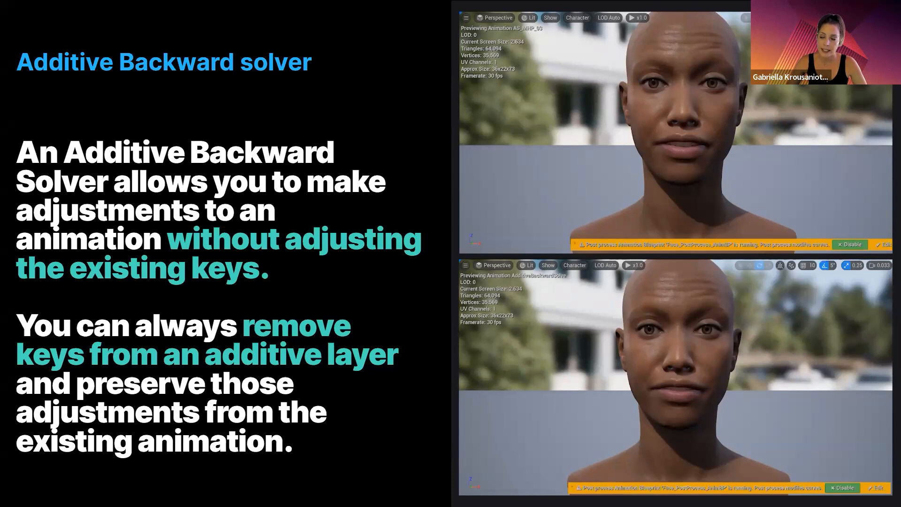
pyautogui.press('Right')
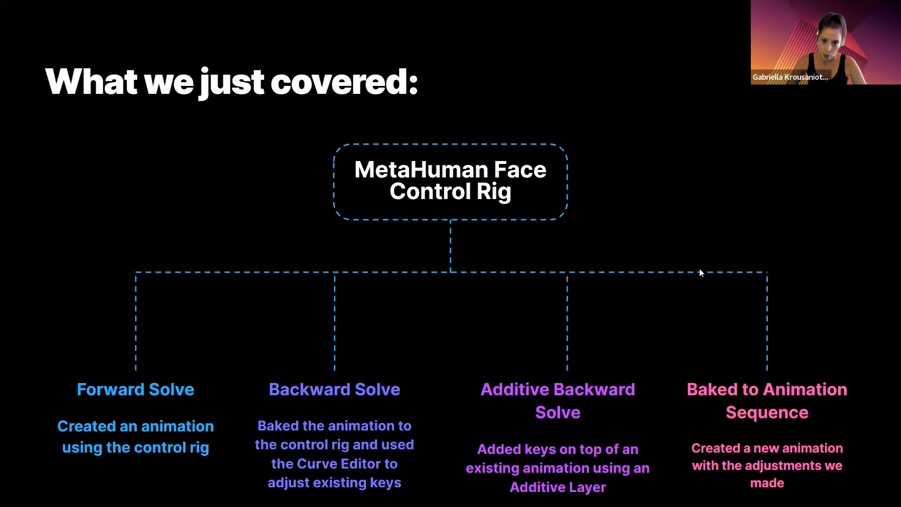